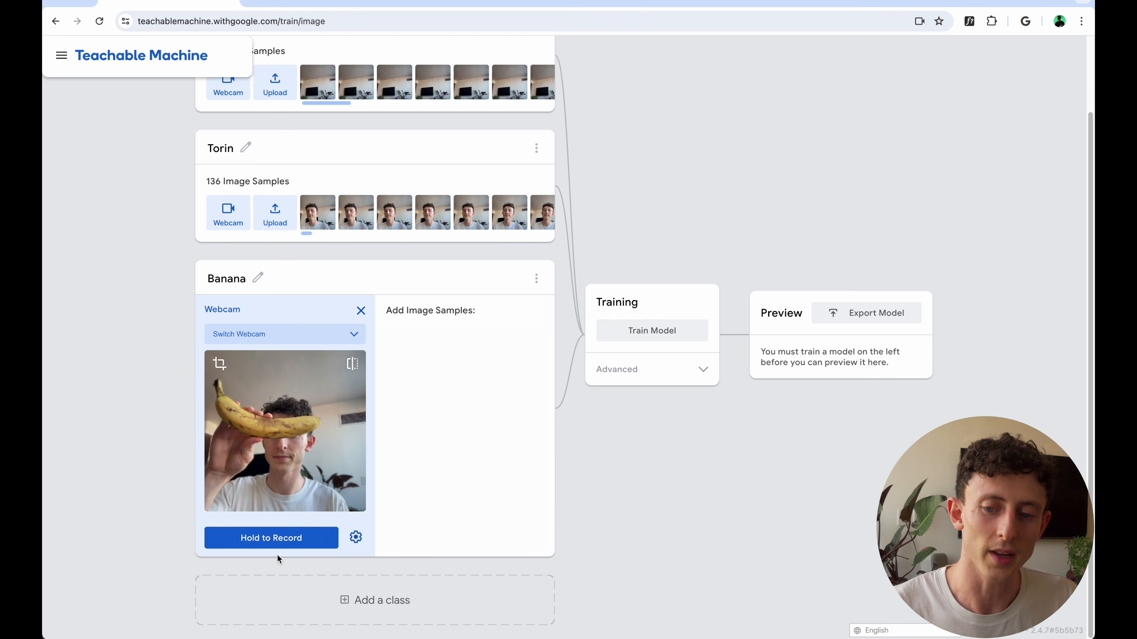
drag(277, 553, 272, 544)
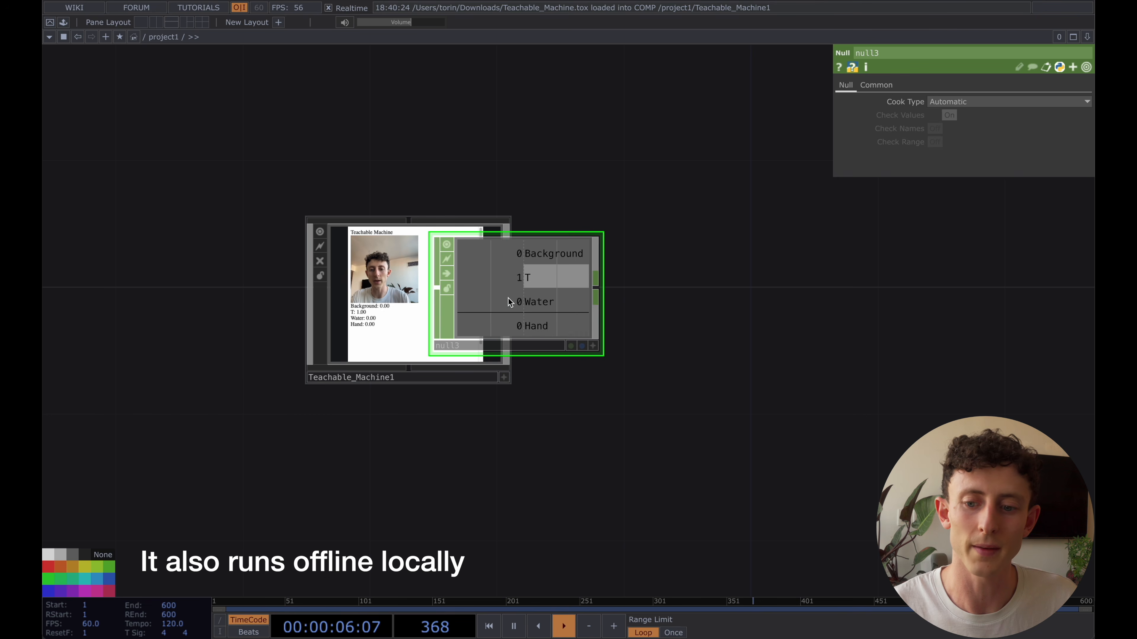
click(629, 301)
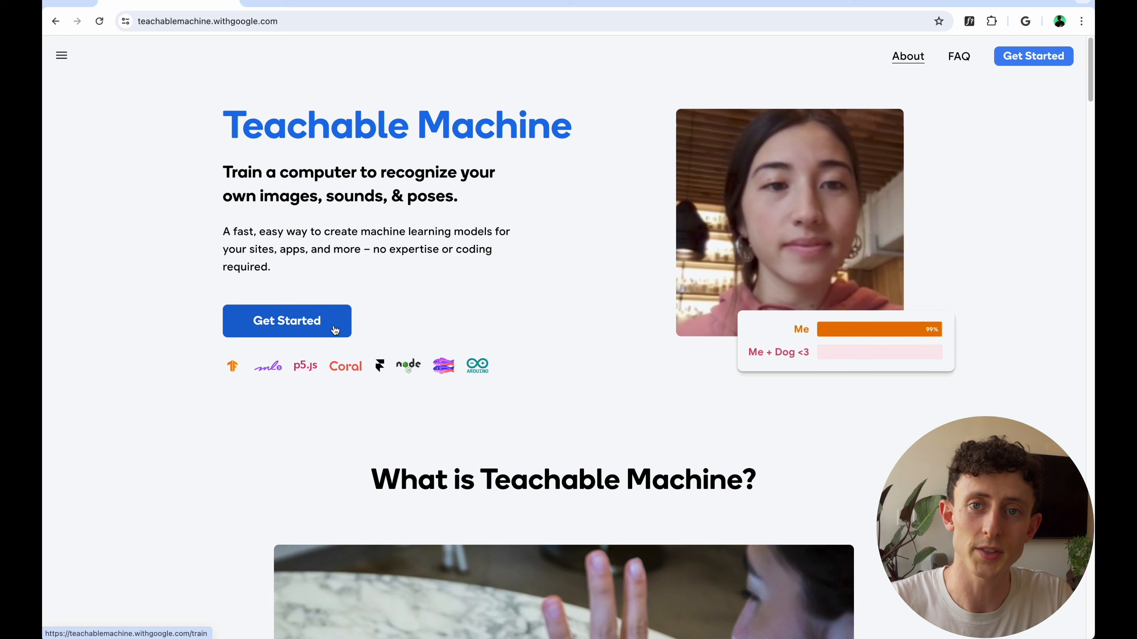
Start a new image project in Teachable Machine using the standard image model
click(287, 324)
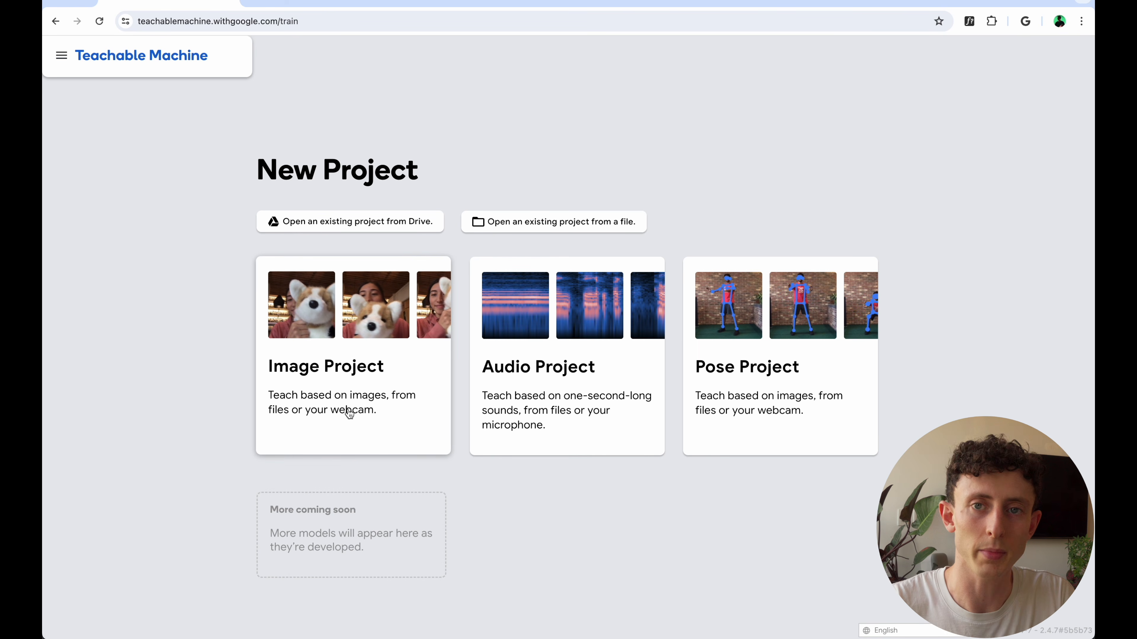
click(317, 384)
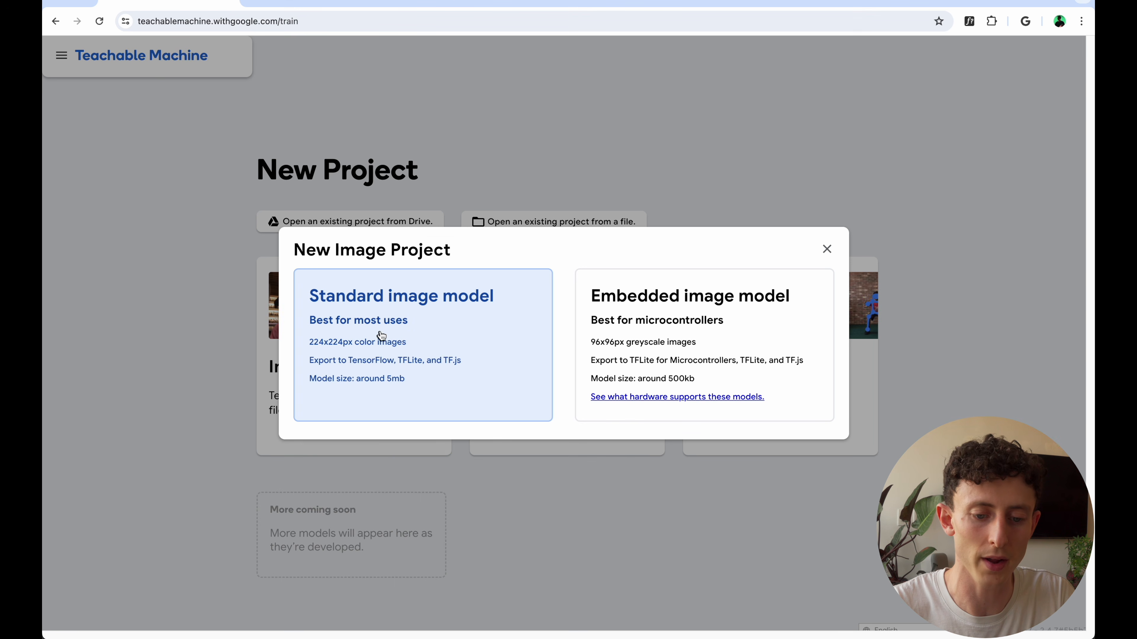
click(381, 336)
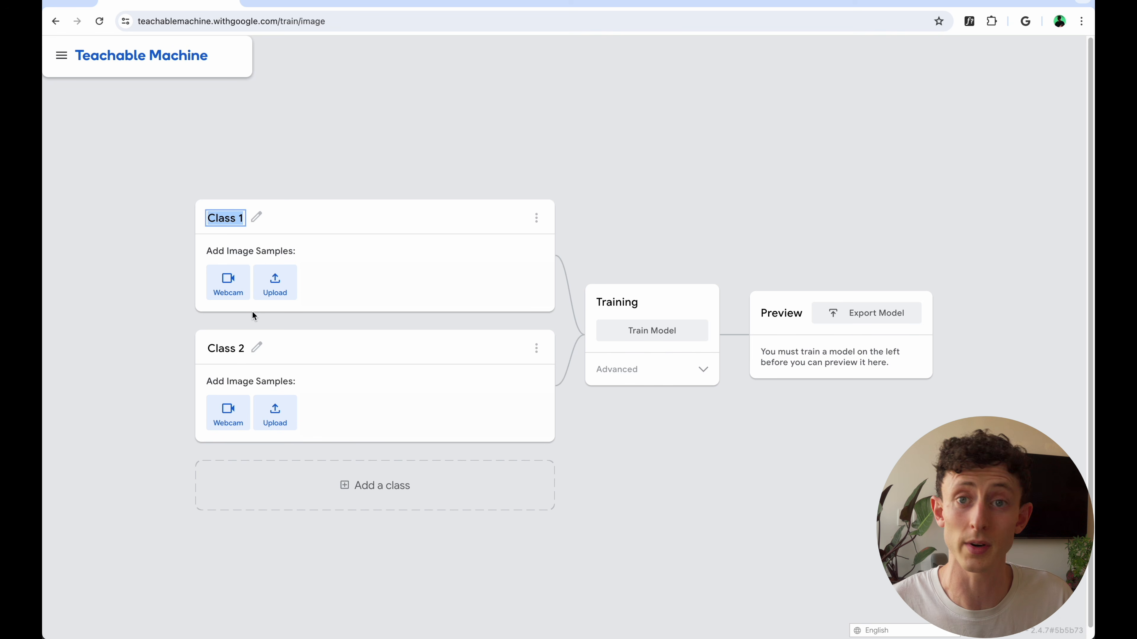
Rename the first class Background and record webcam samples of the empty room for it
text(B)
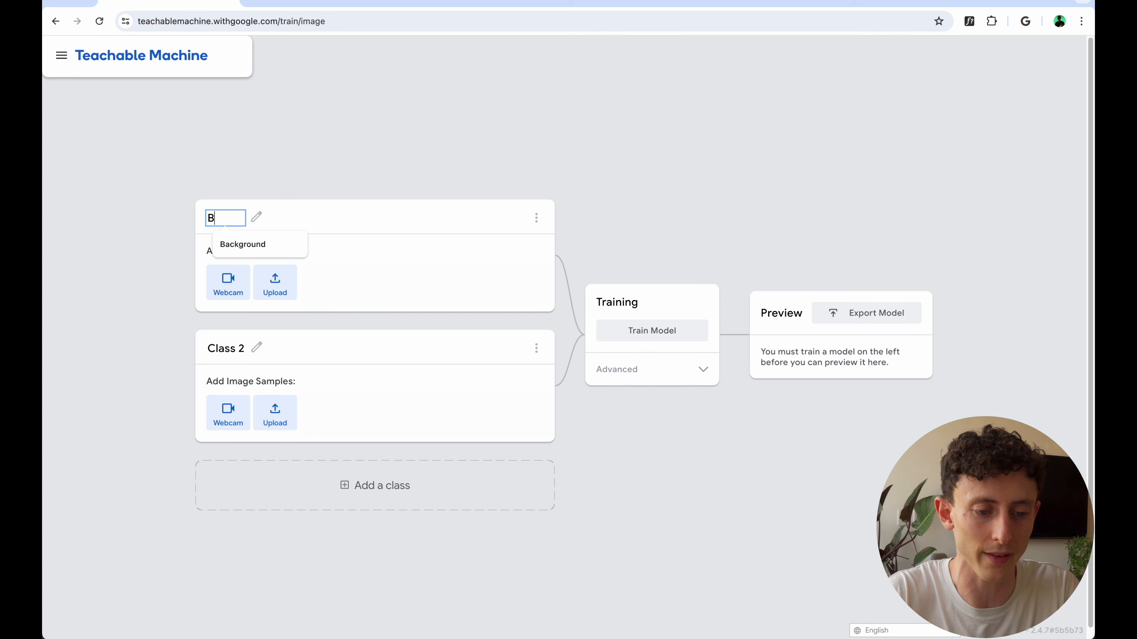
text(ac)
key(Down)
key(Return)
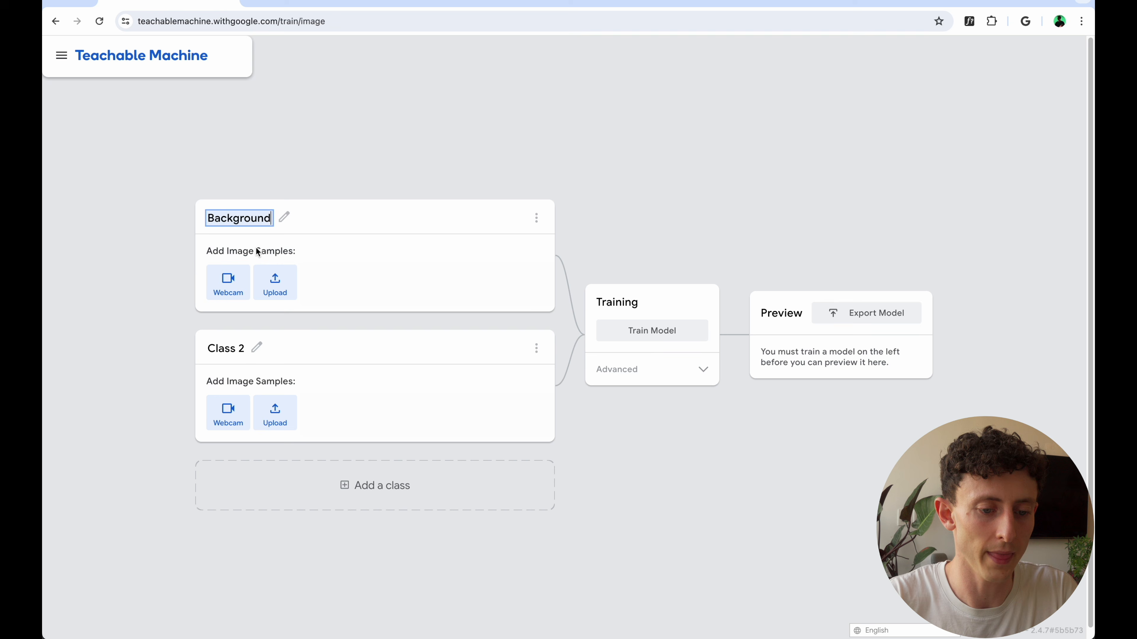
click(220, 290)
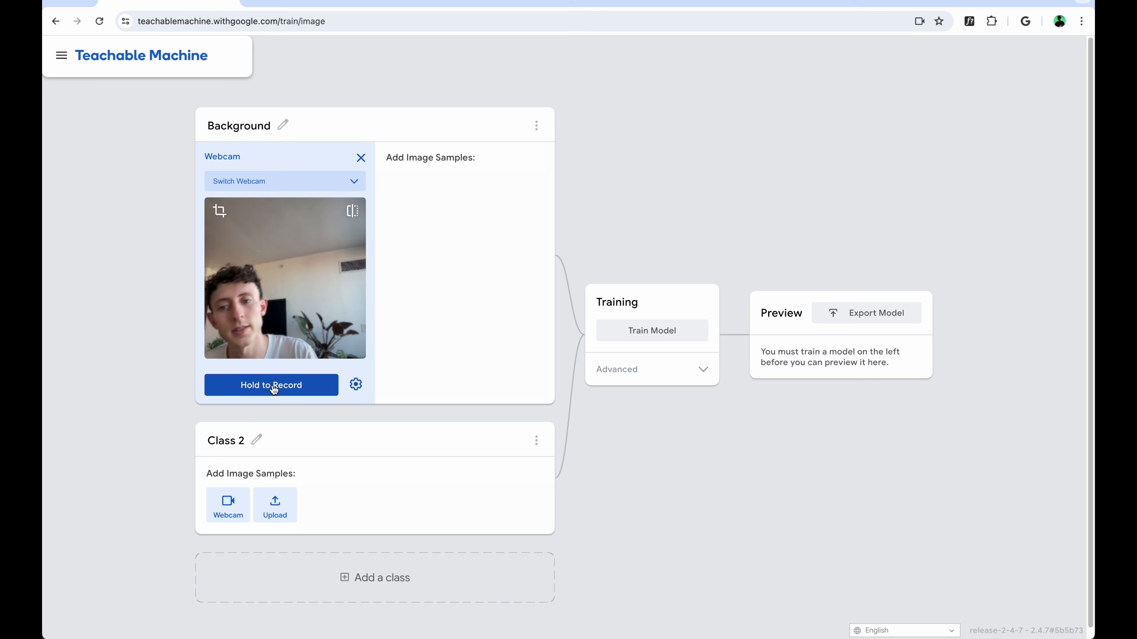
drag(274, 388, 274, 389)
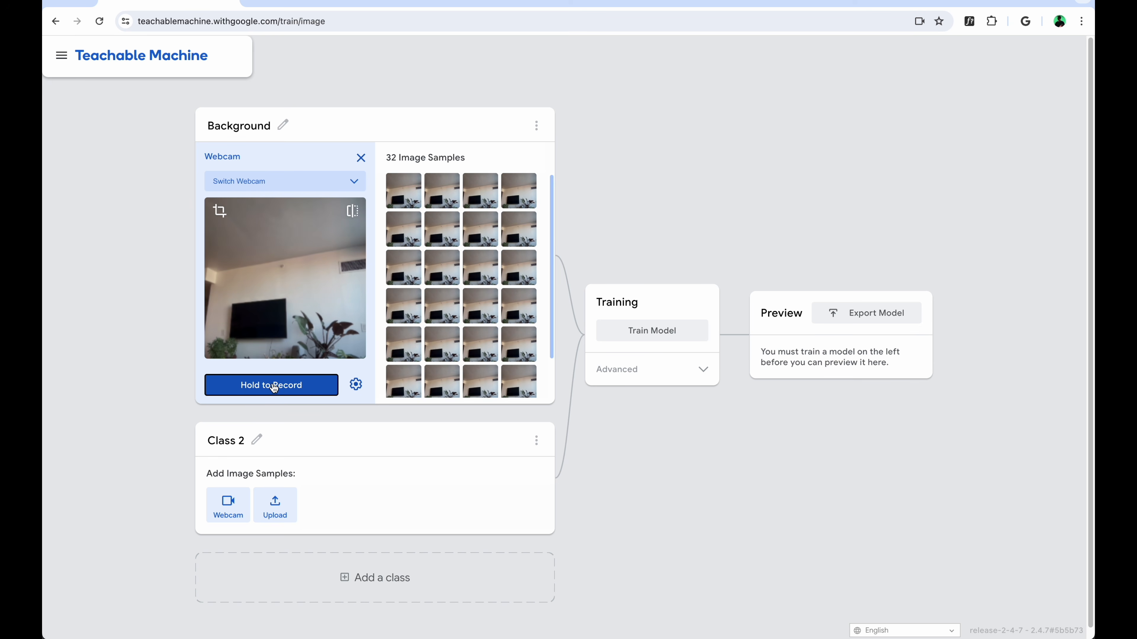
key(XF86AudioMute)
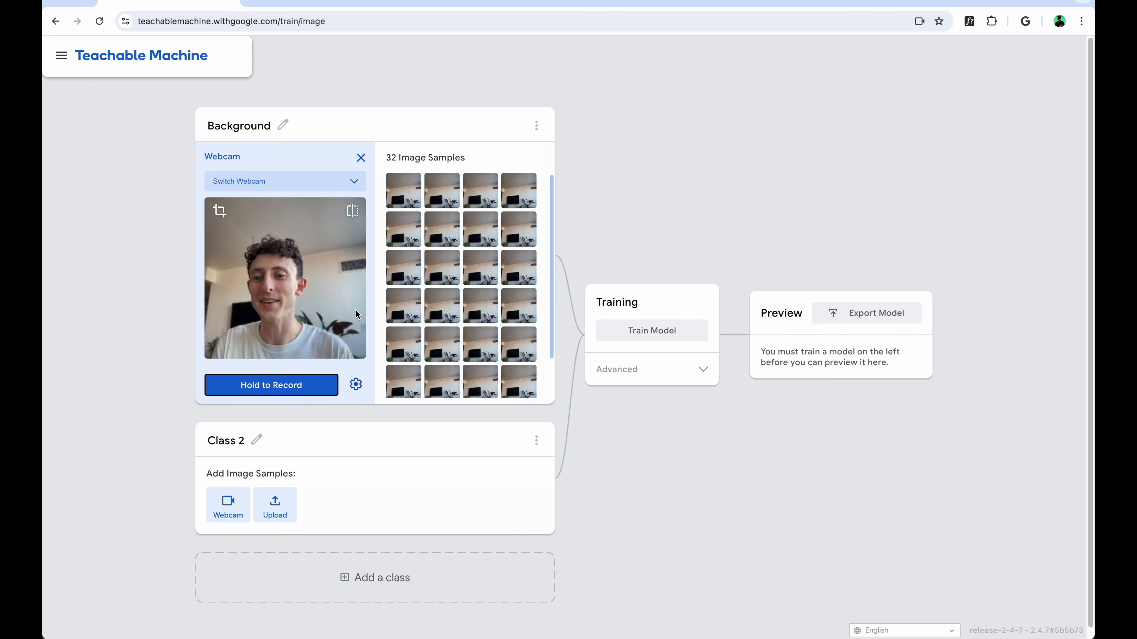
Rename the second class with the presenter's first name, record webcam samples of their face and look over the samples
click(226, 440)
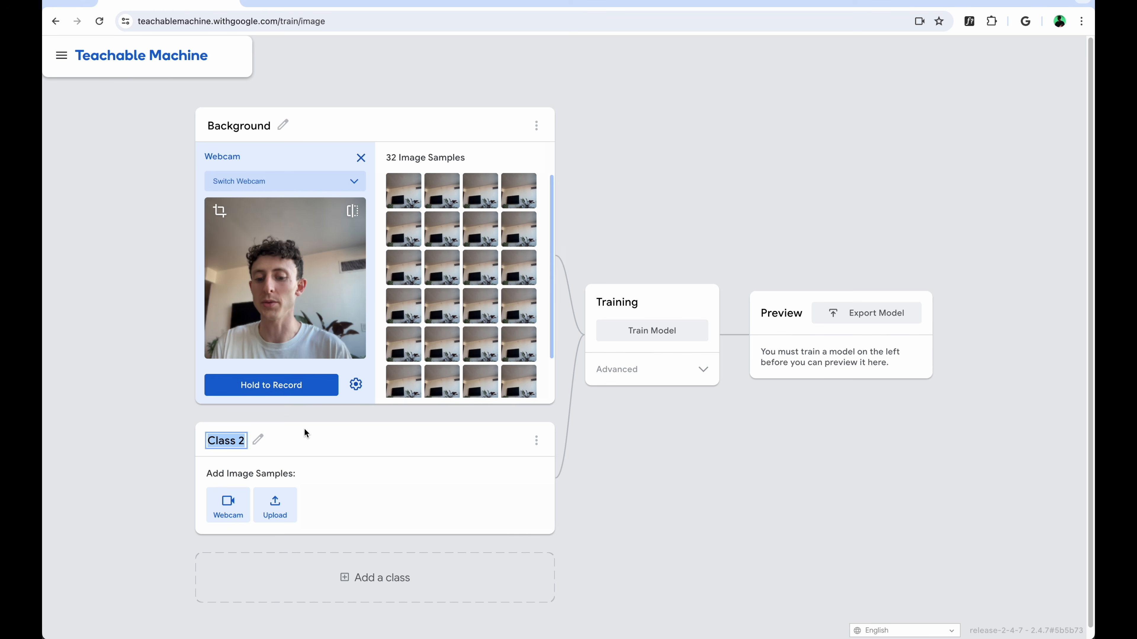
text(Torin)
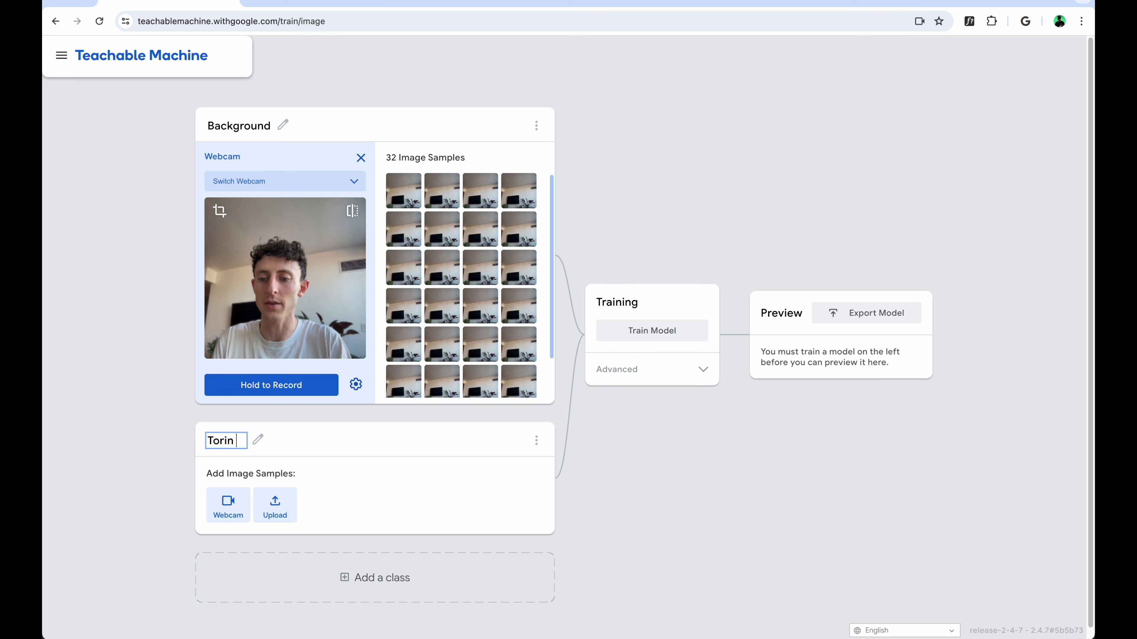
key(Return)
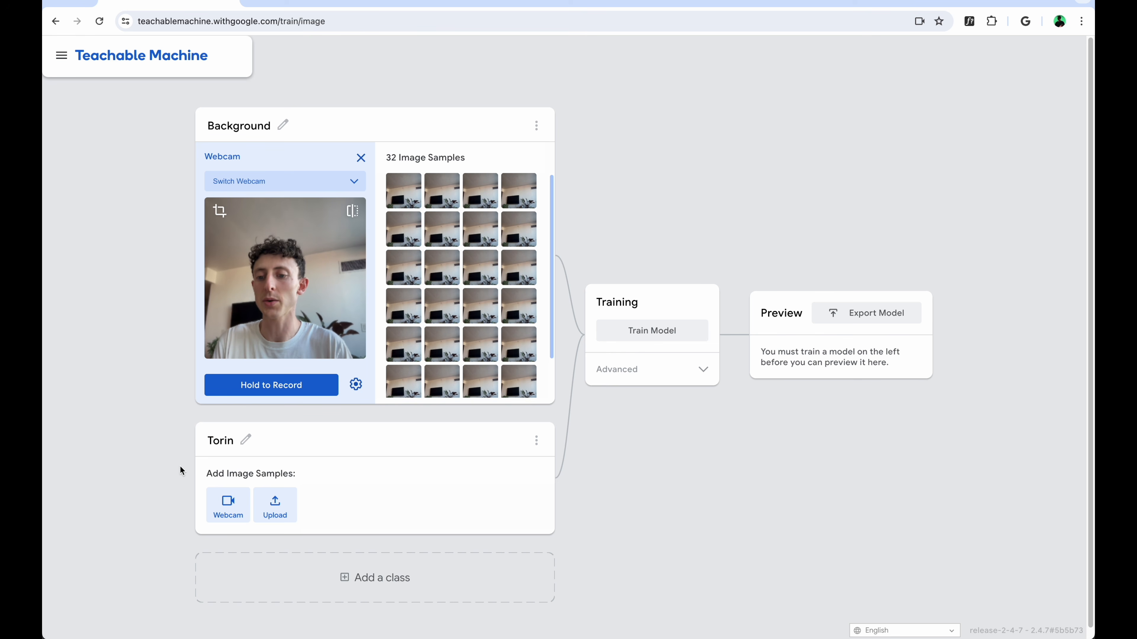
click(226, 505)
drag(264, 519, 269, 524)
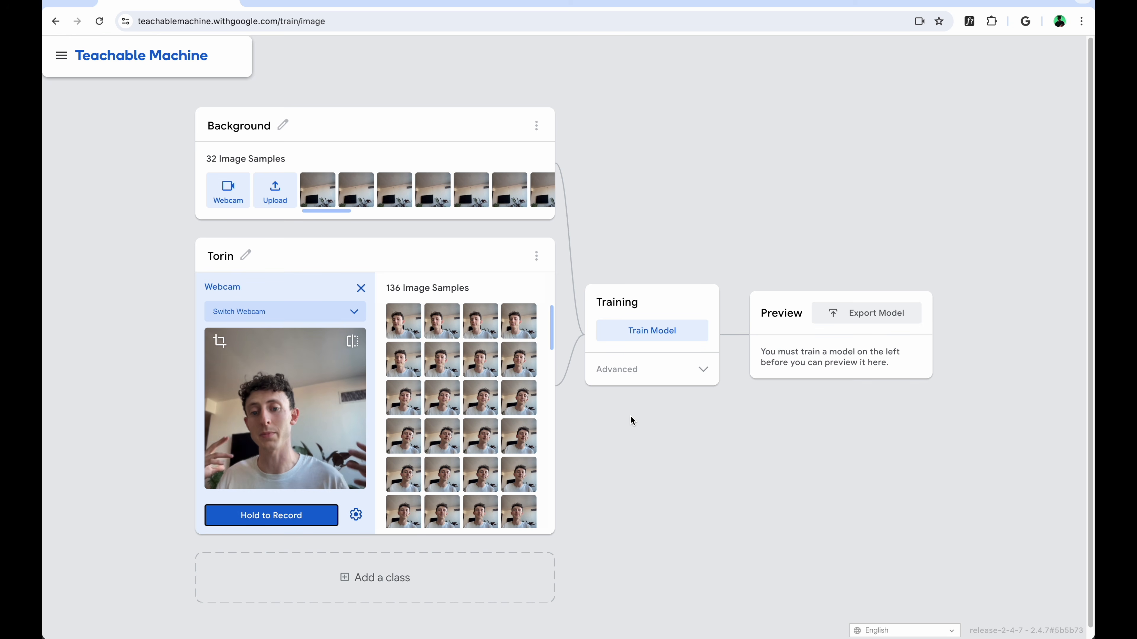
scroll(630, 416, down, 1)
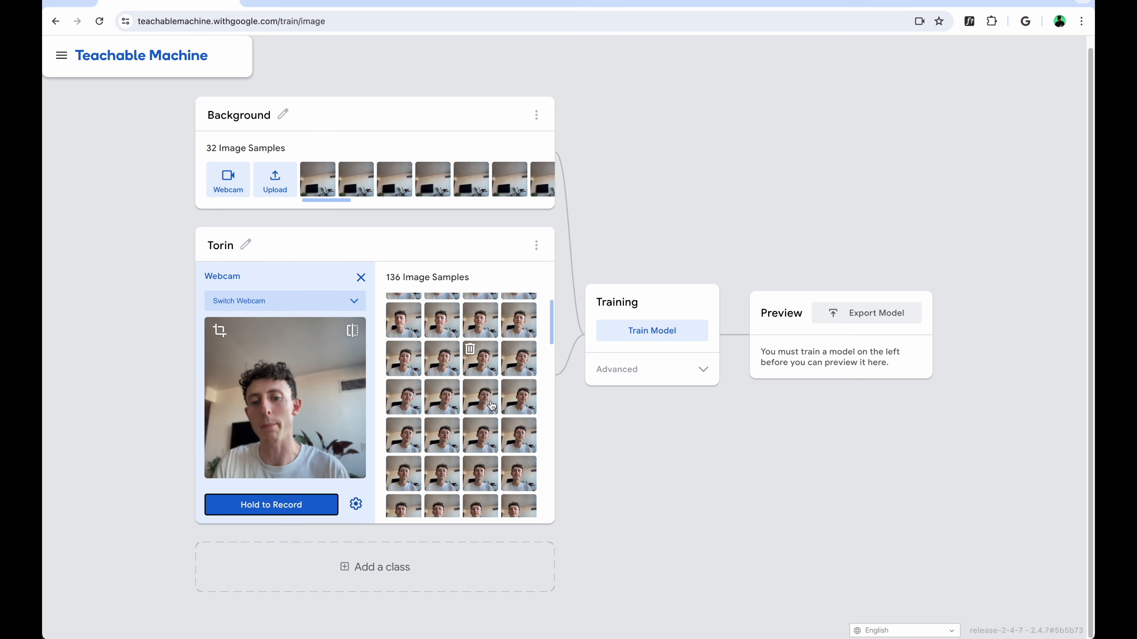
mouse_move(491, 404)
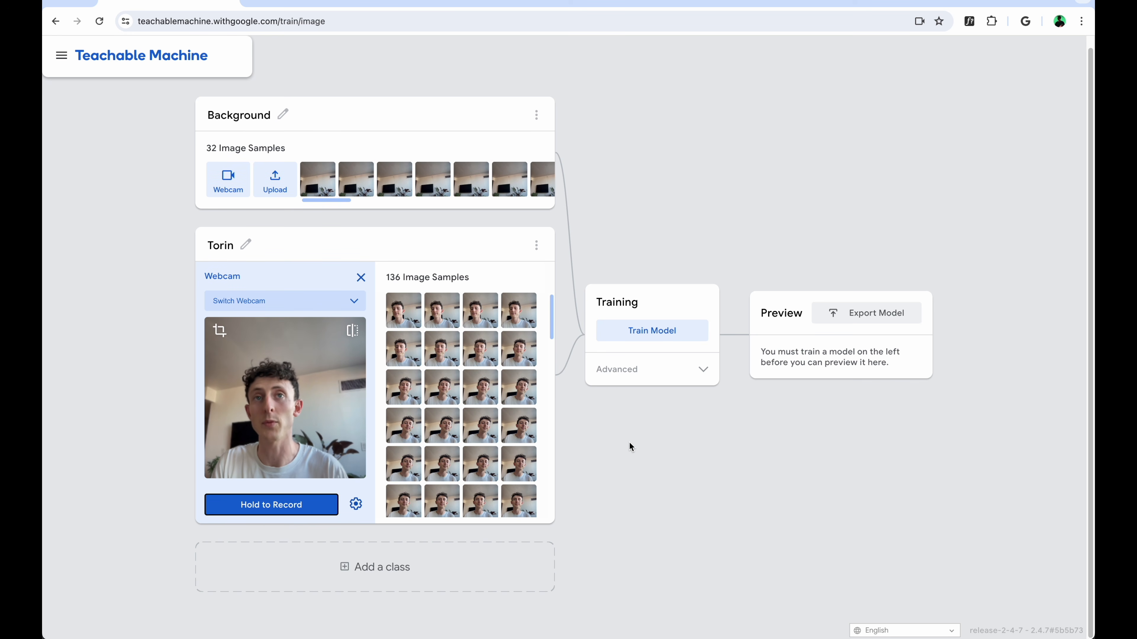
Add a third class named Banana and record webcam samples of a banana held up to the camera
click(386, 568)
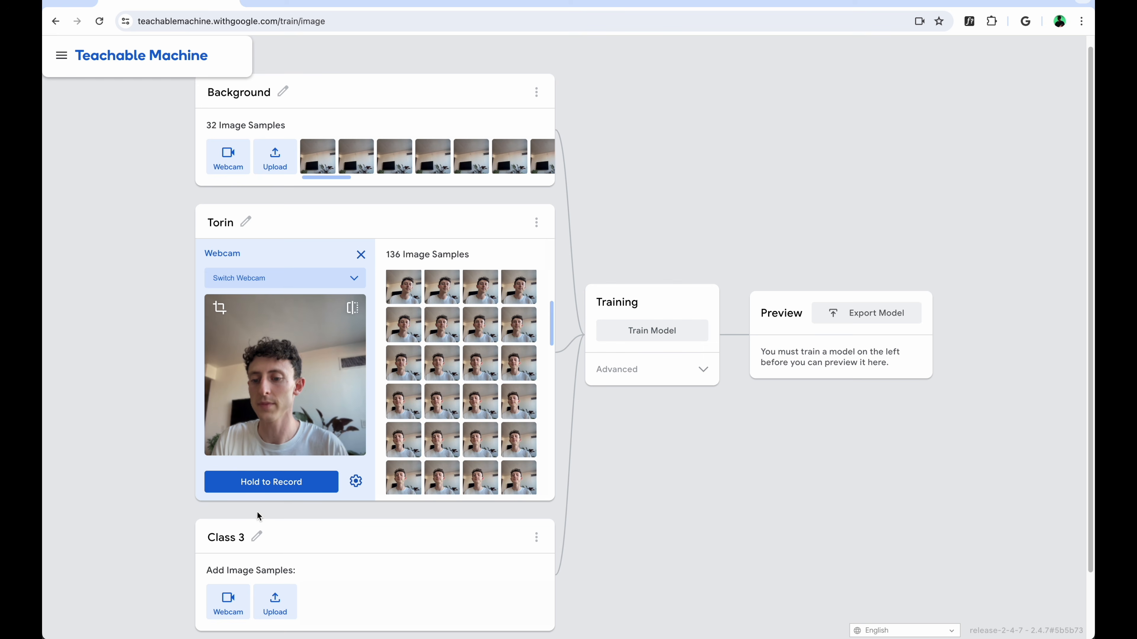
click(224, 535)
text(Bana)
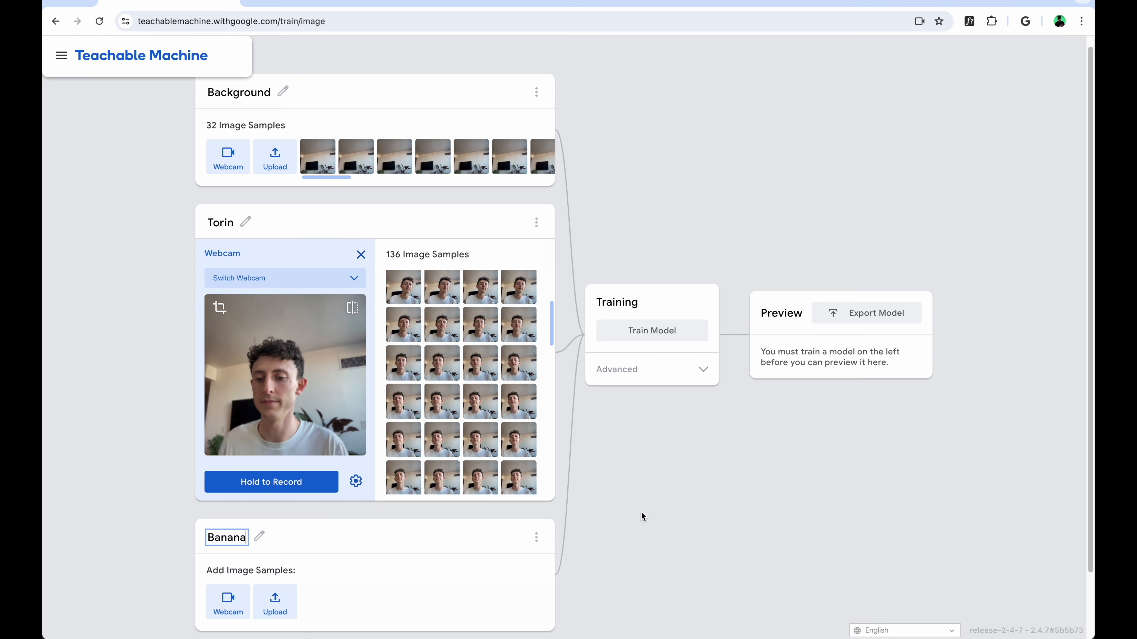
text(na)
scroll(640, 511, down, 3)
click(228, 529)
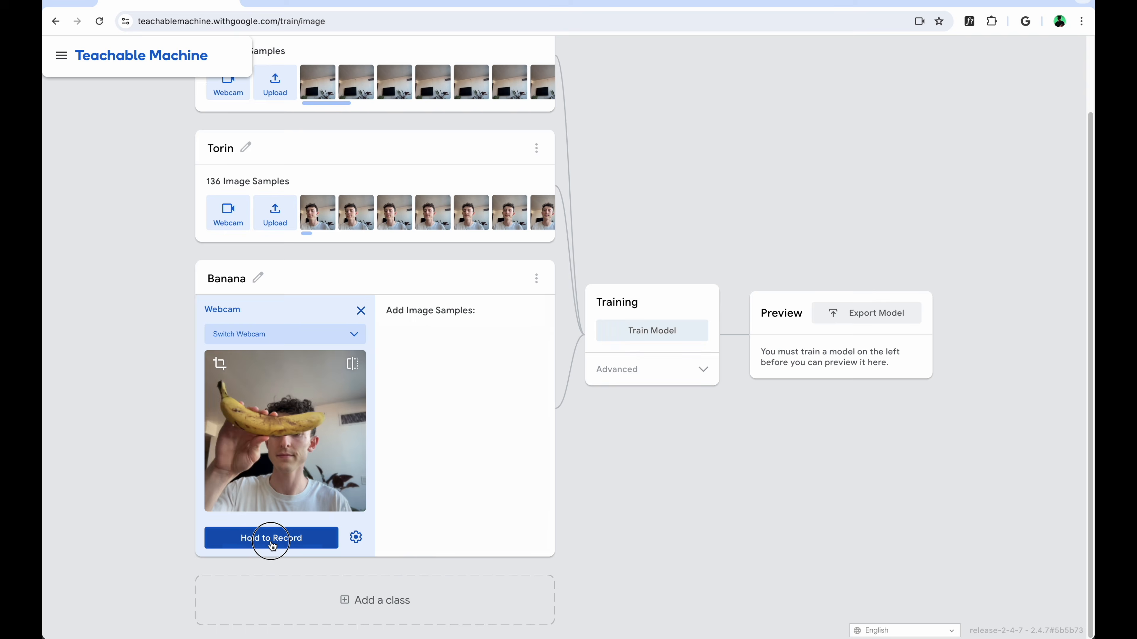
drag(271, 545, 272, 542)
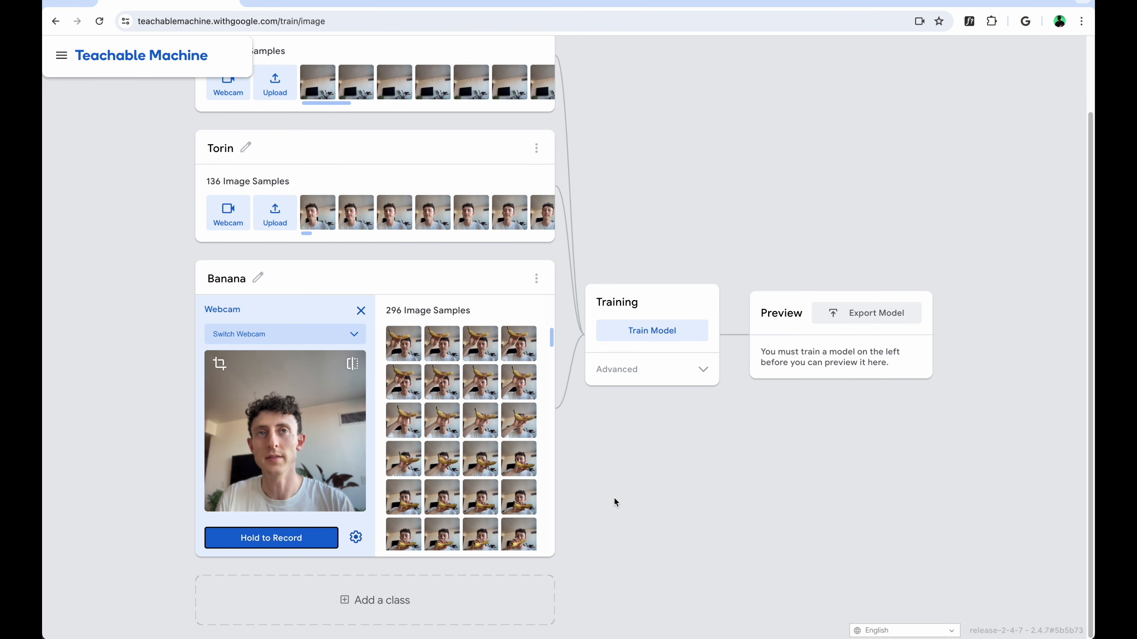
Add a fourth class named Water Bottle and record webcam samples of a bottle held up to the camera
click(364, 602)
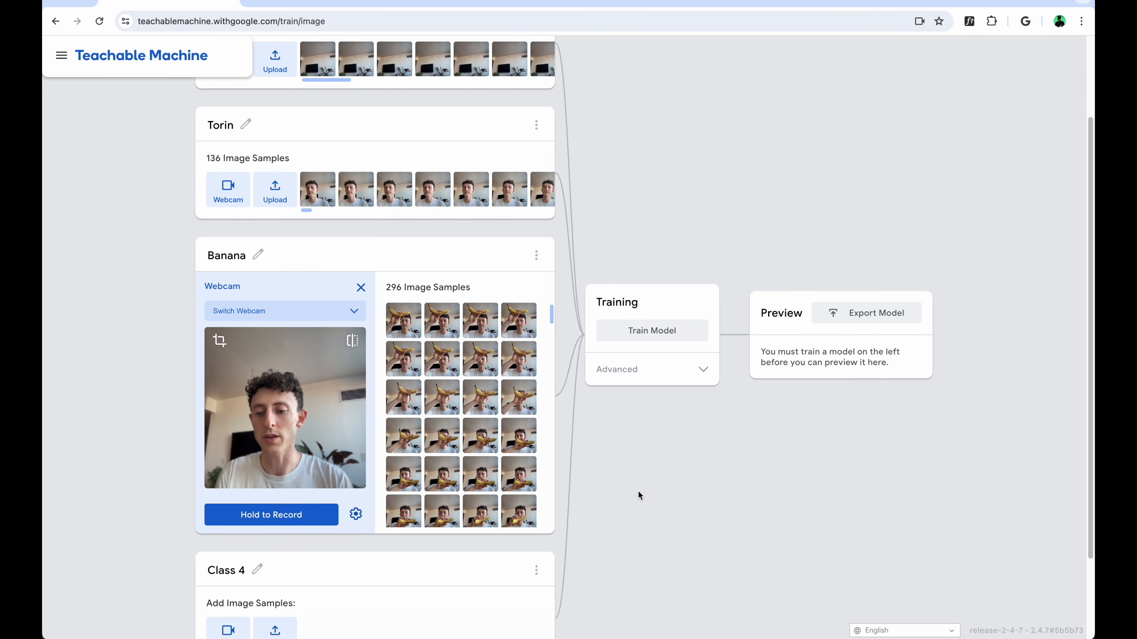
click(258, 462)
text(Water Bottle)
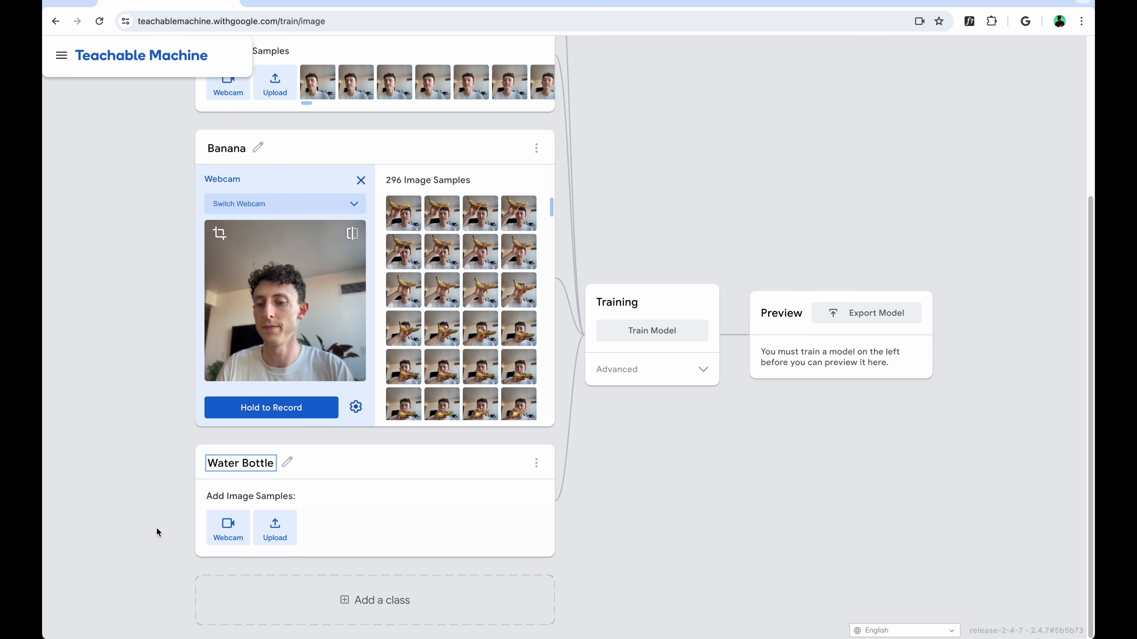
click(228, 528)
drag(304, 542, 296, 542)
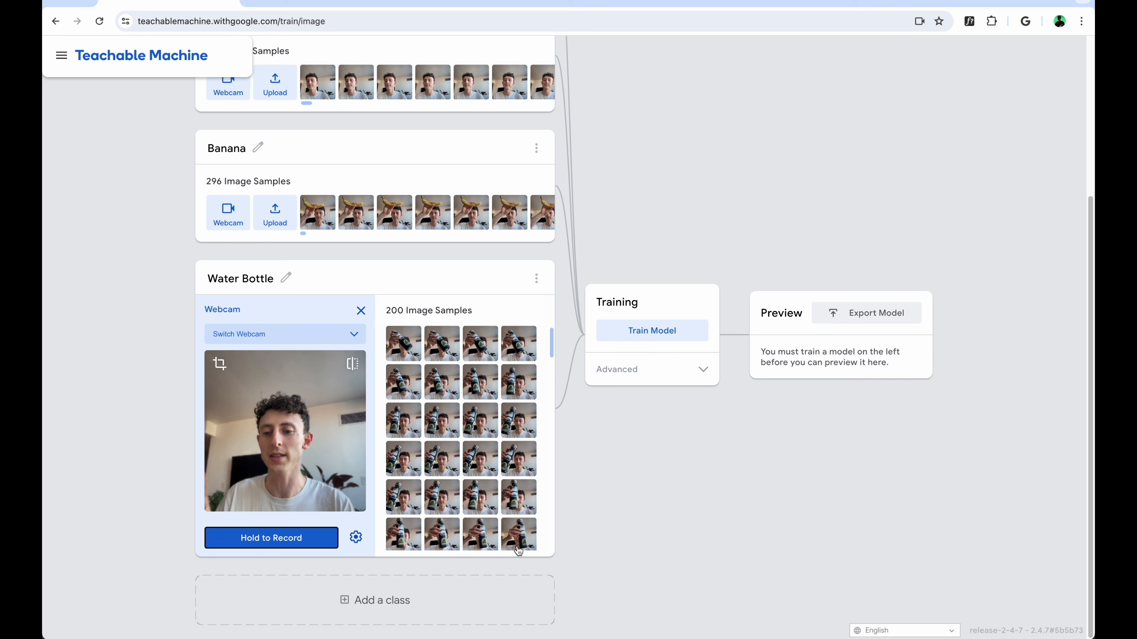
Add a fifth class named Hand and record webcam samples of a raised open hand
click(402, 602)
click(235, 466)
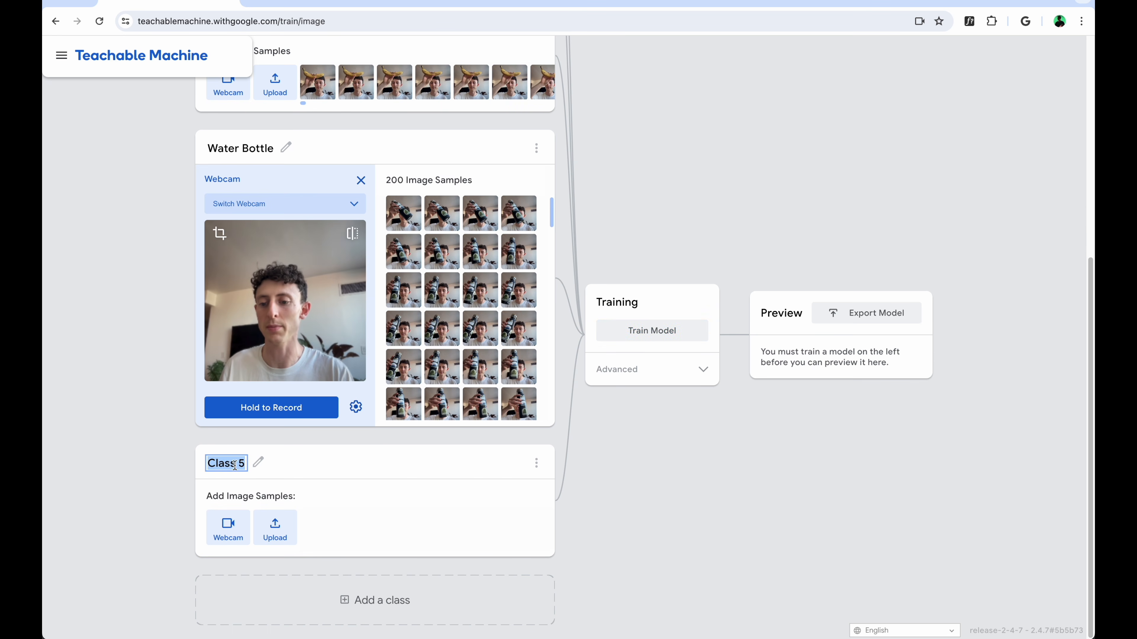
text(ha)
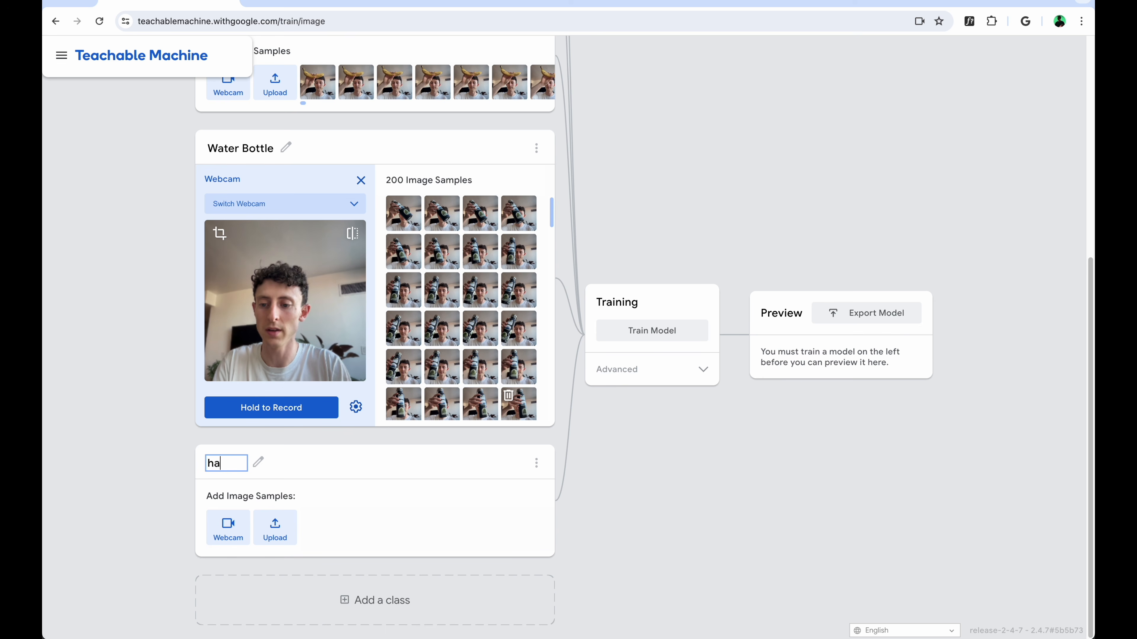
text(nd)
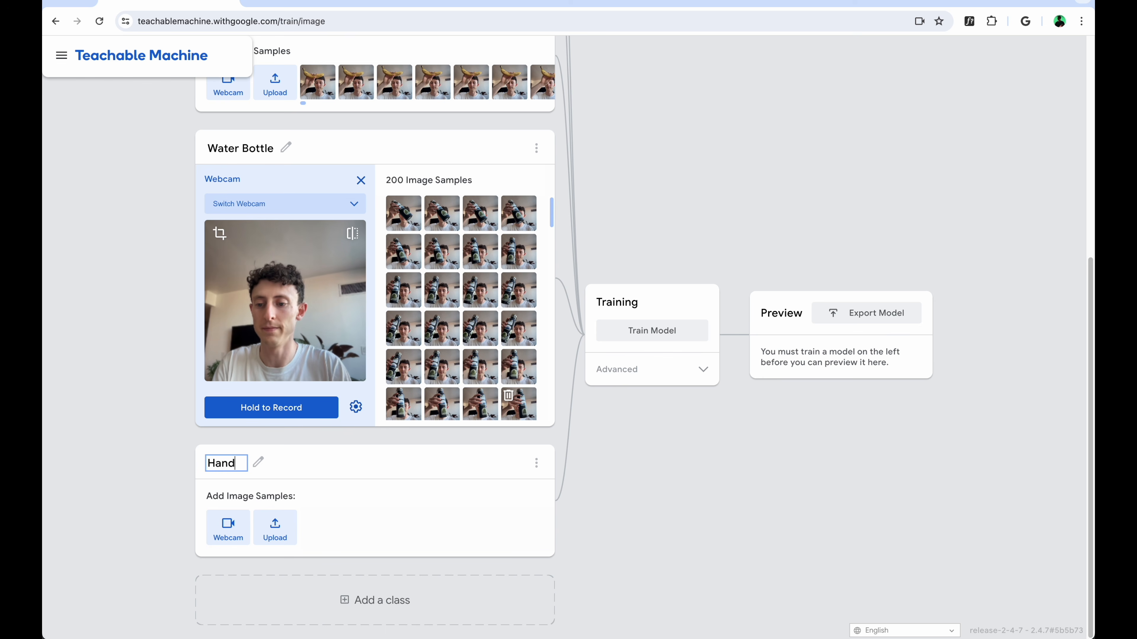
click(228, 525)
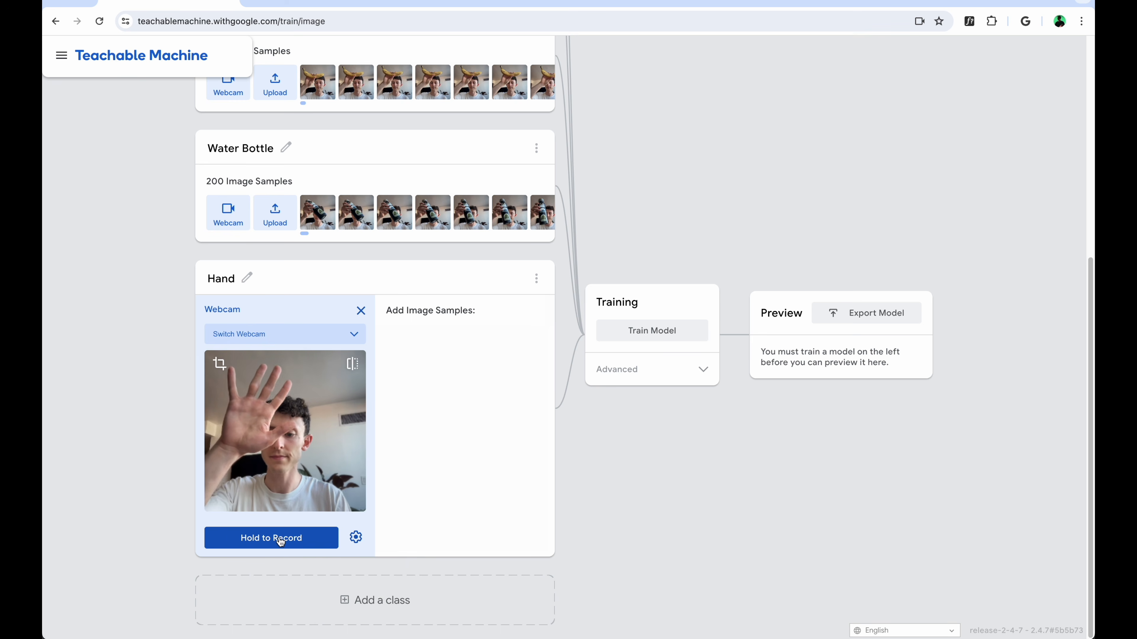
drag(280, 540, 280, 540)
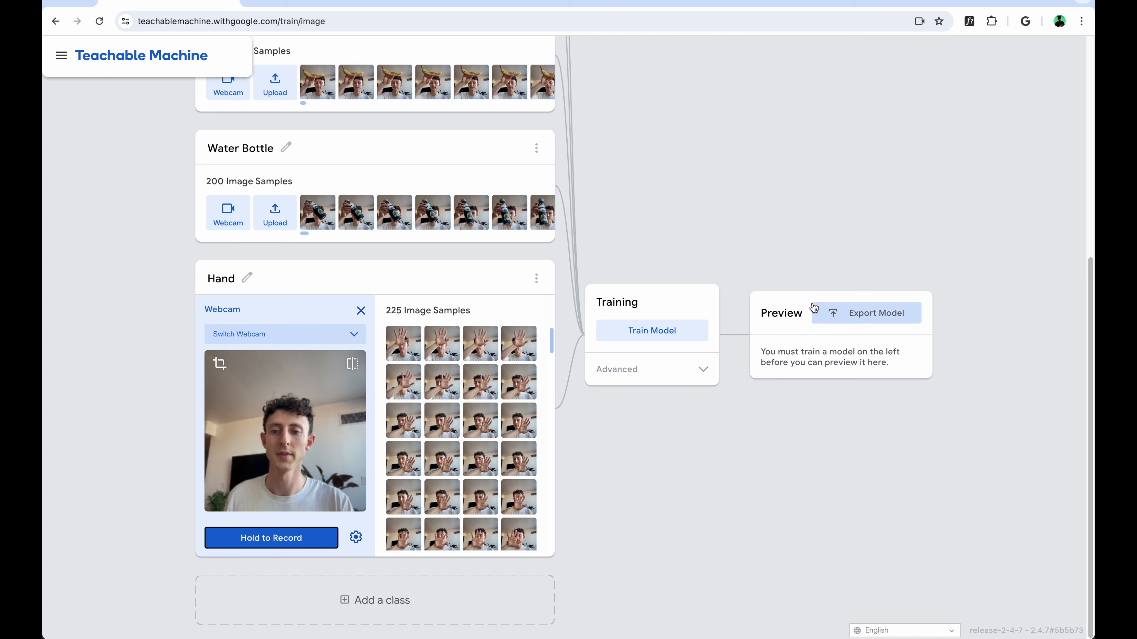
Train the model on the five classes and review the samples alongside the live webcam preview
click(656, 330)
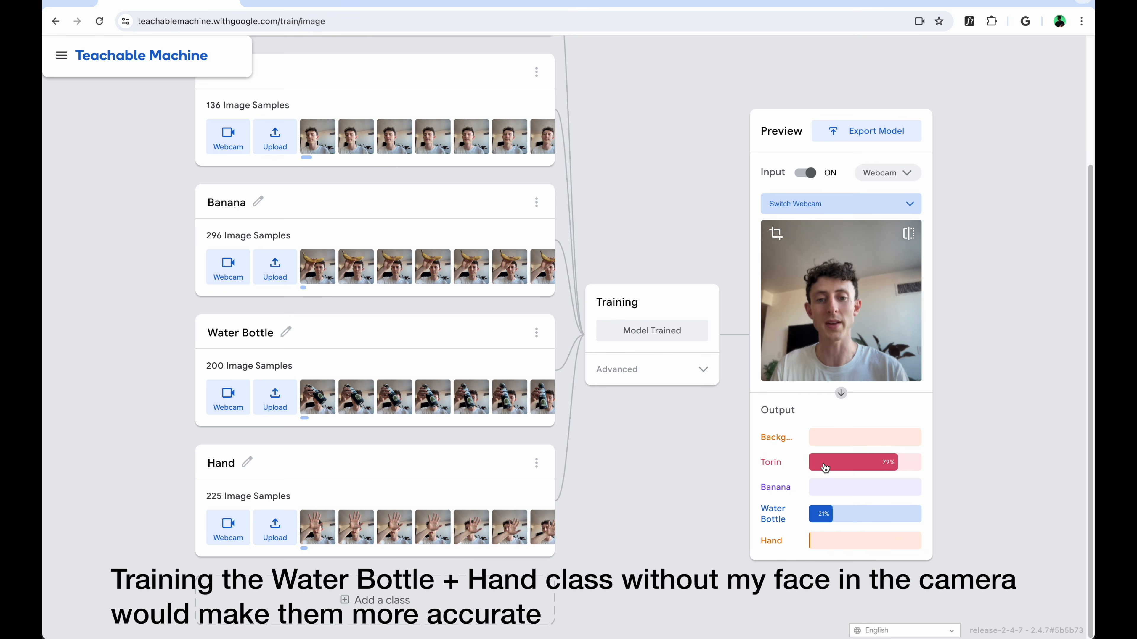
scroll(661, 253, up, 1)
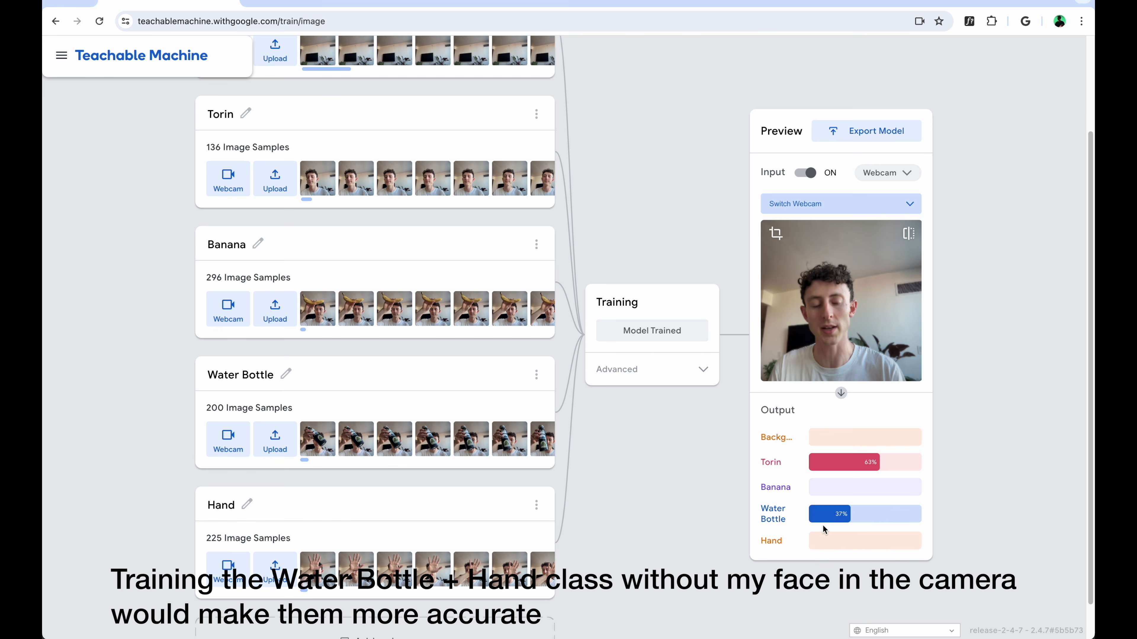
scroll(1015, 297, up, 1)
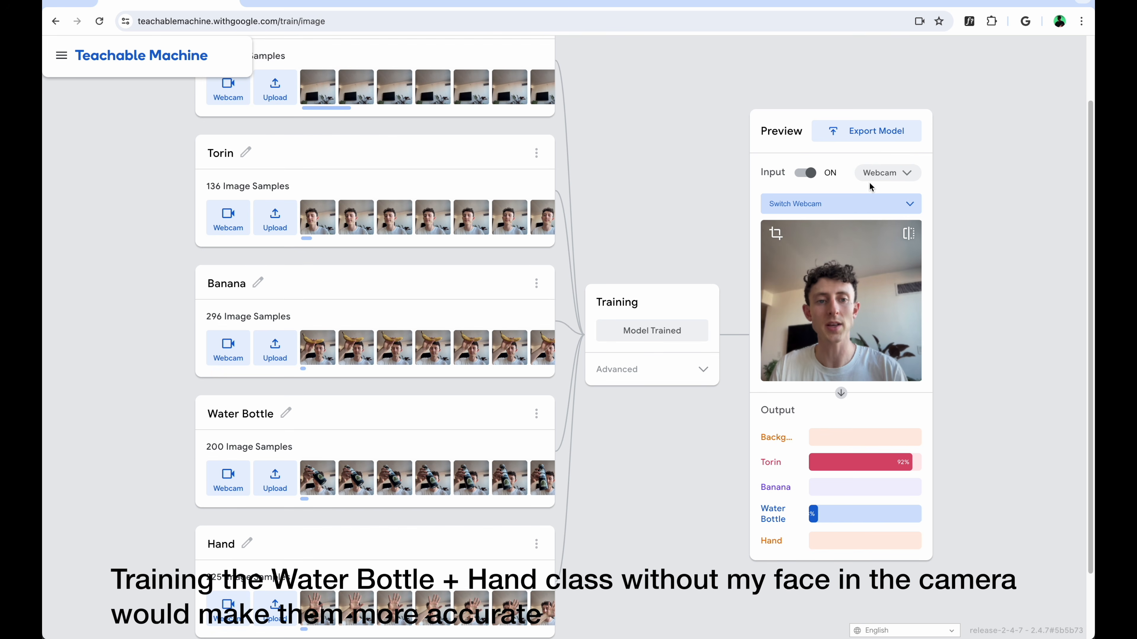
Export the trained model for Tensorflow.js by uploading it to get a shareable link
click(874, 137)
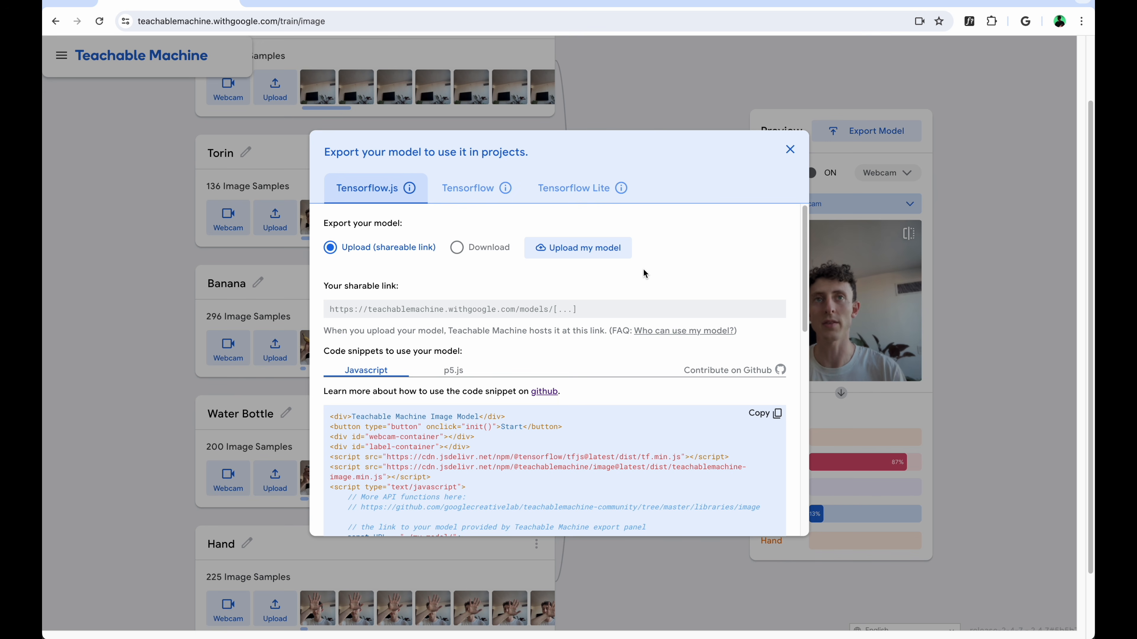
click(582, 254)
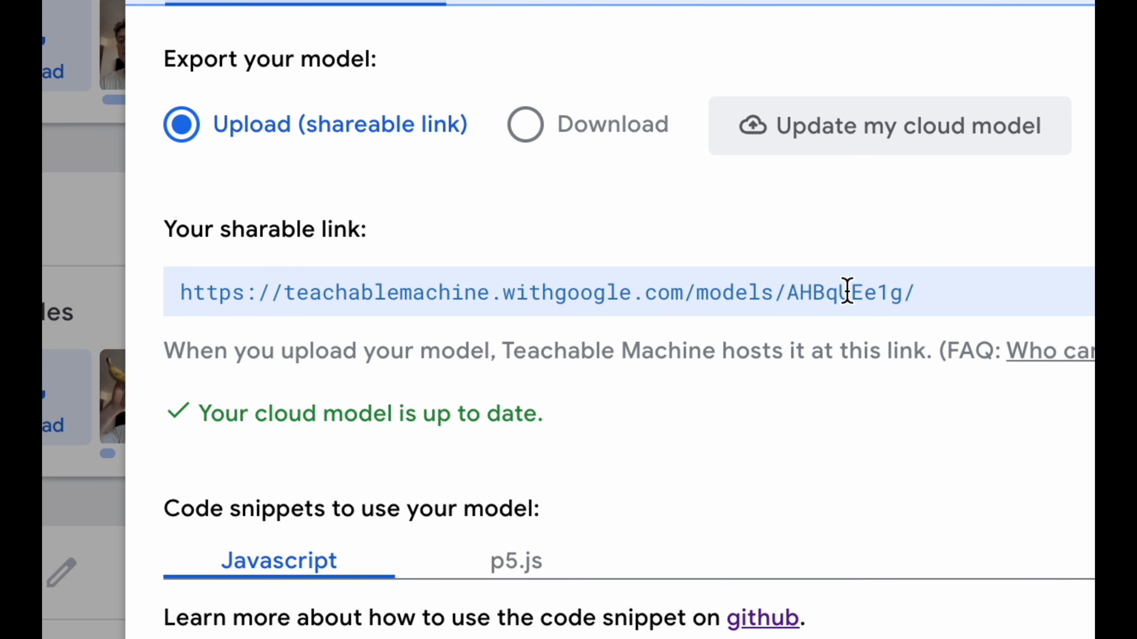
double_click(844, 291)
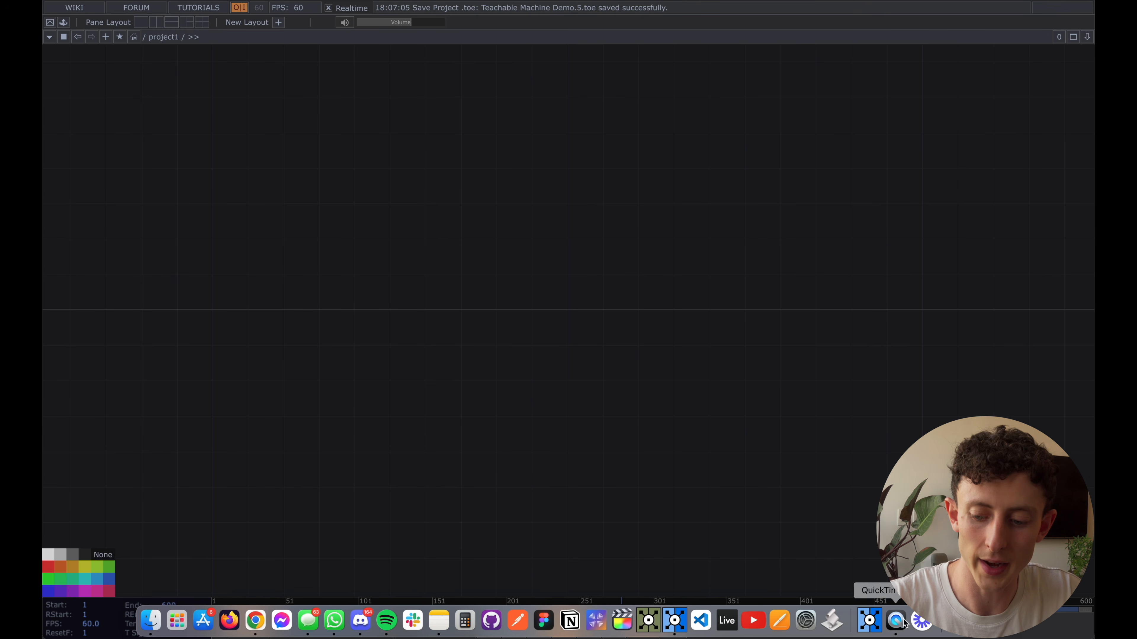
Switch to TouchDesigner and load Teachable_Machine.tox from the Downloads folder into the empty project1 network
click(953, 620)
drag(845, 531, 473, 316)
scroll(569, 336, up, 5)
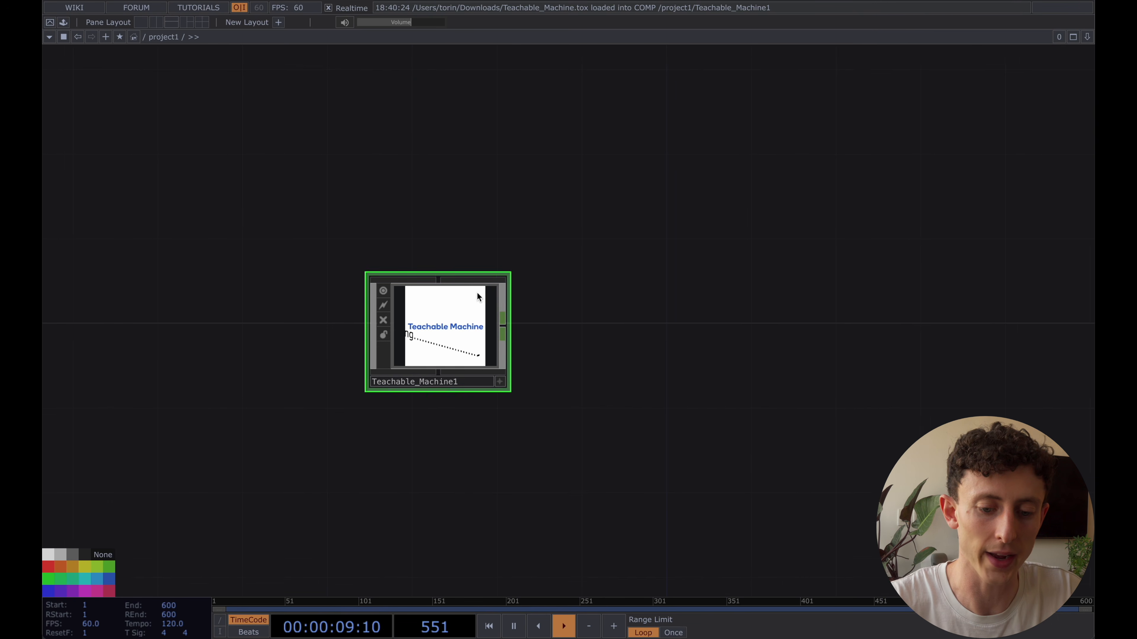
Show the parameters of Teachable_Machine1 and add a Null CHOP connected to its output
scroll(461, 300, up, 2)
key(p)
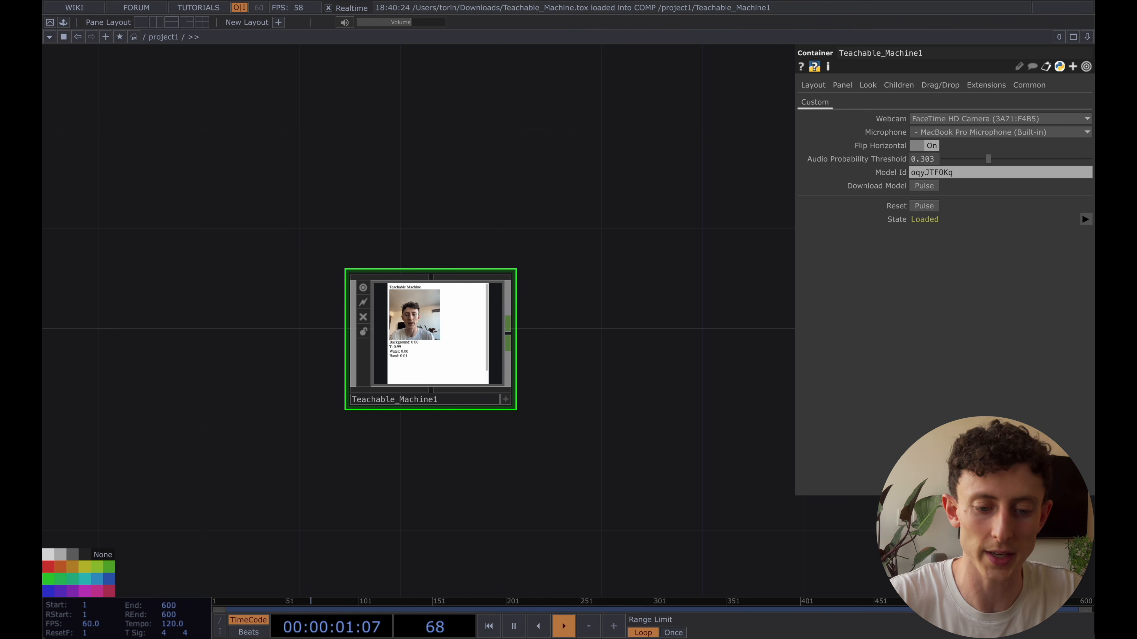
drag(555, 202, 630, 166)
scroll(502, 322, up, 3)
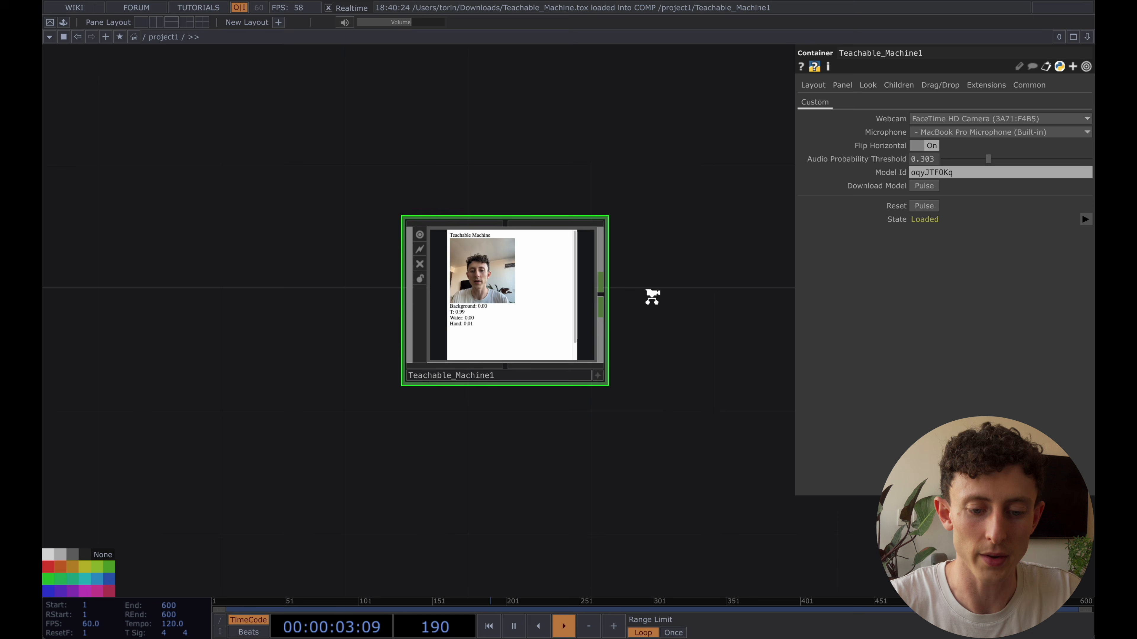
drag(709, 304, 569, 308)
key(Tab)
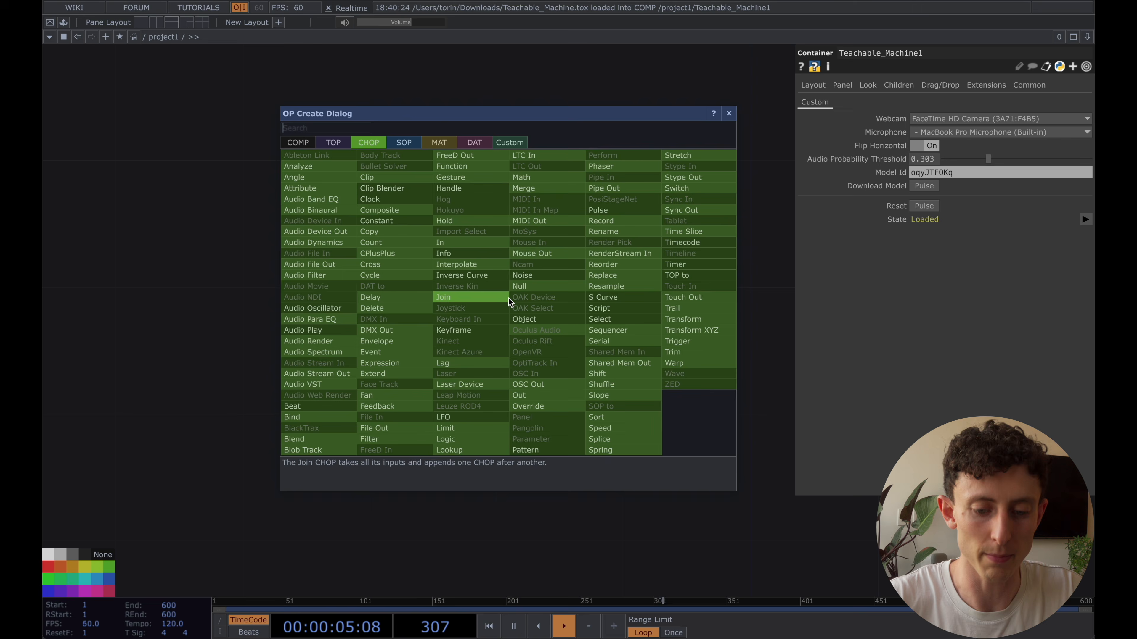
text(nu)
key(Return)
click(631, 299)
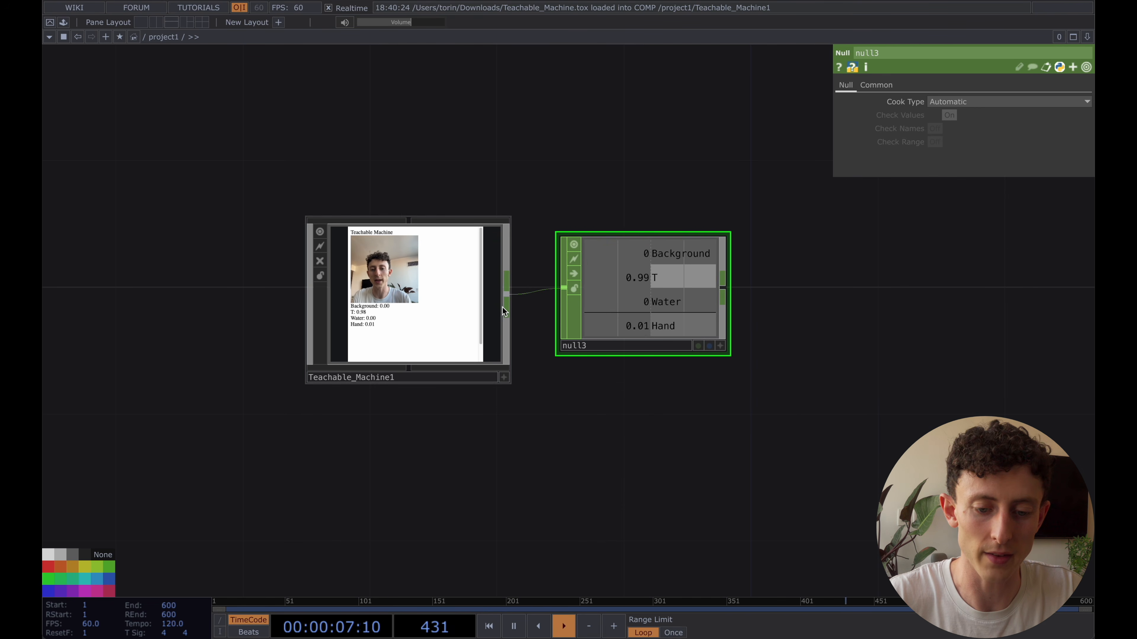
Replace the Model Id of Teachable_Machine1 with AHBqUEe1g and download that model
click(426, 295)
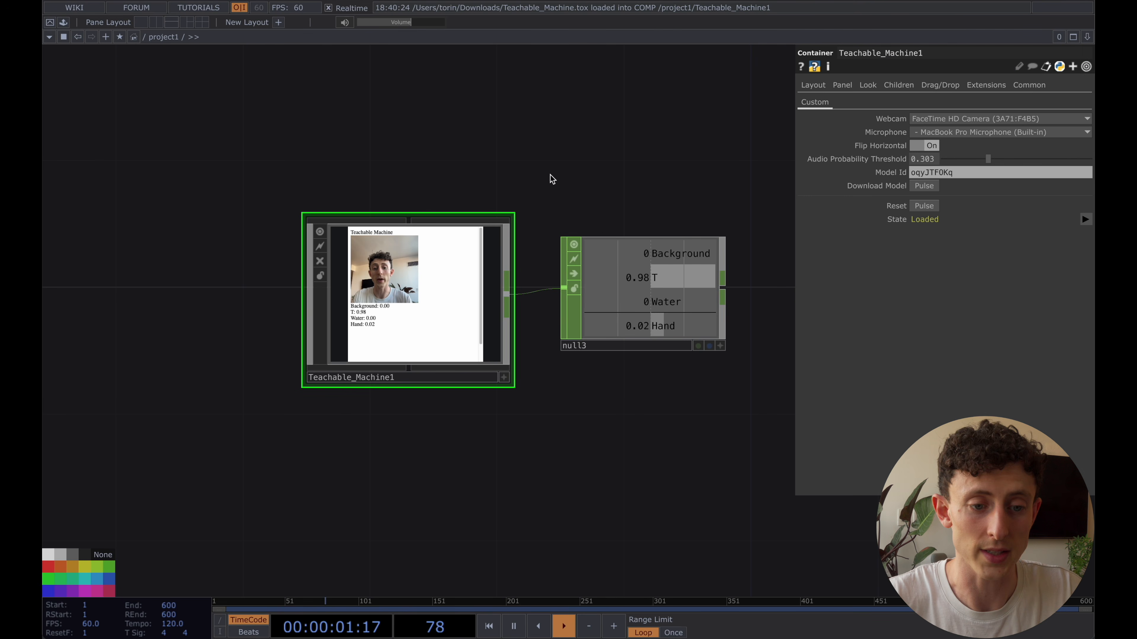
scroll(523, 271, down, 1)
click(1001, 173)
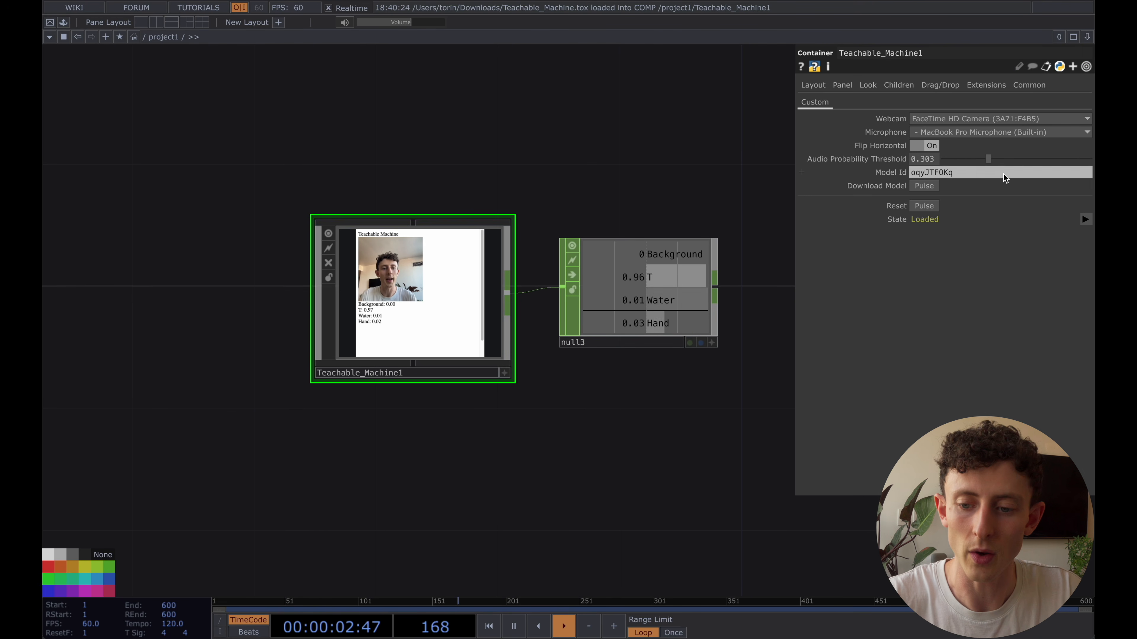
drag(1001, 173, 893, 174)
text(AHBqUEe1g)
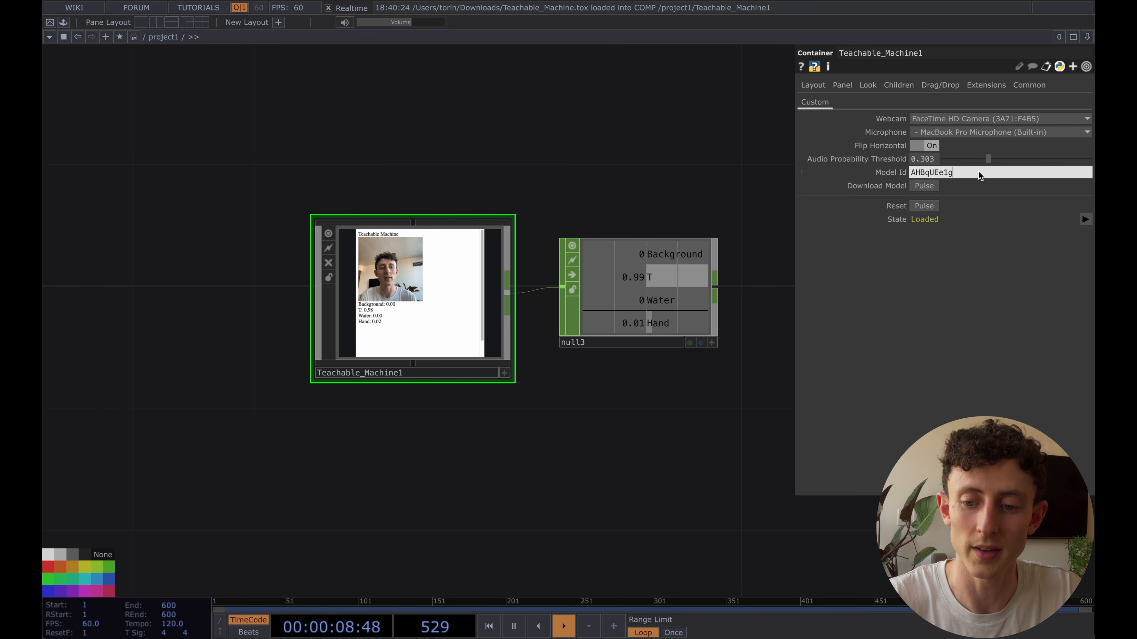
click(922, 186)
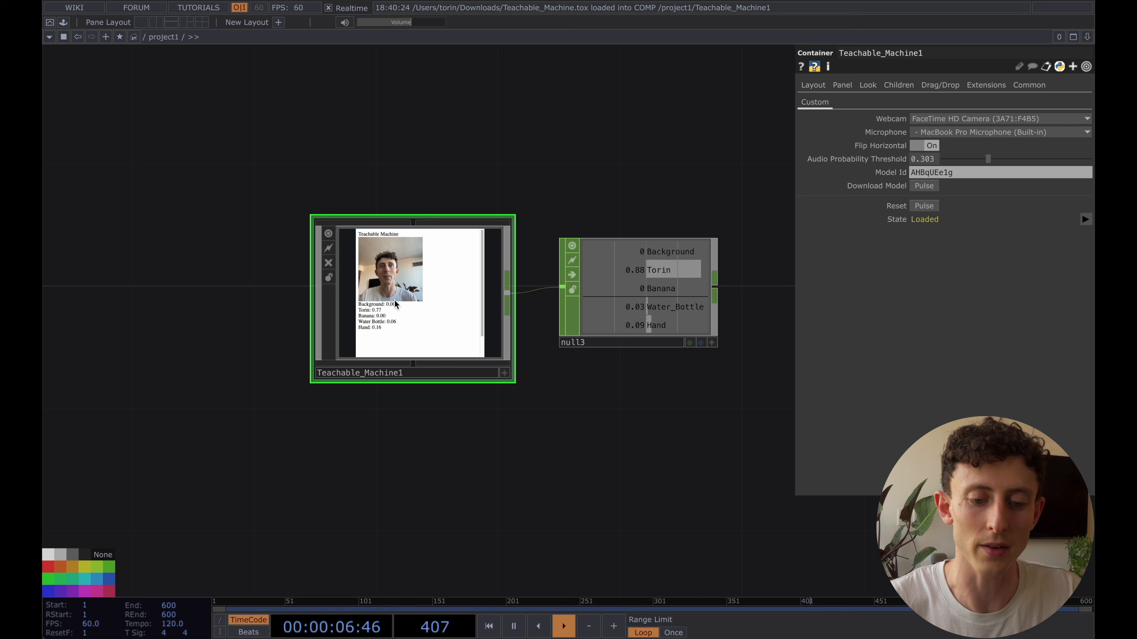
Save the Teachable_Machine1 component to the Downloads folder as Teachable_Machine Our Model
right_click(397, 289)
click(464, 303)
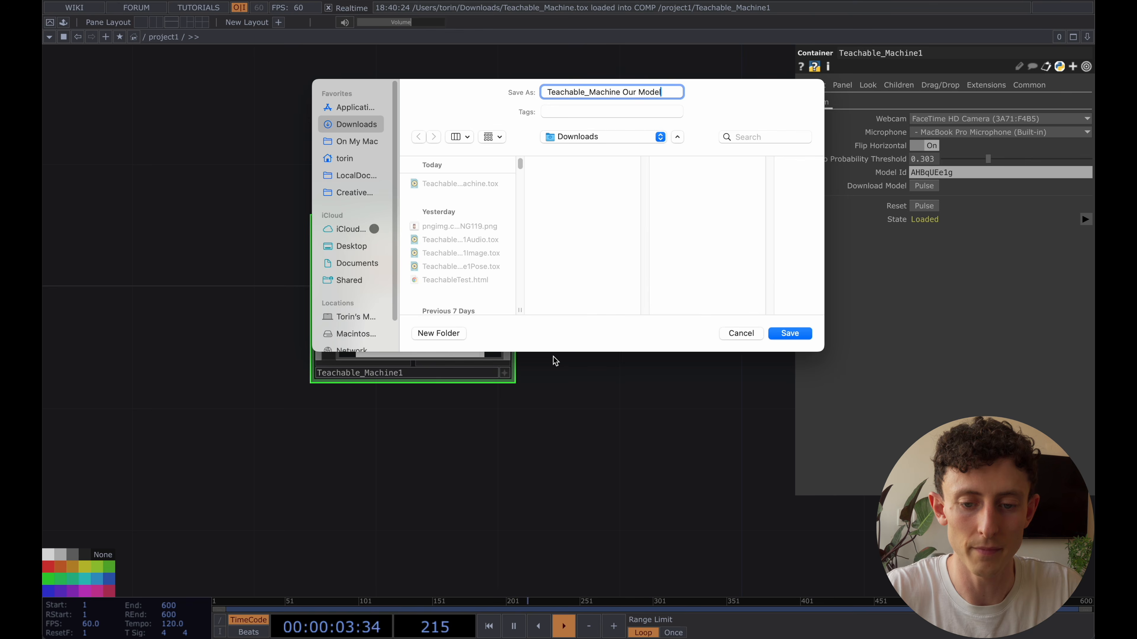
key(Return)
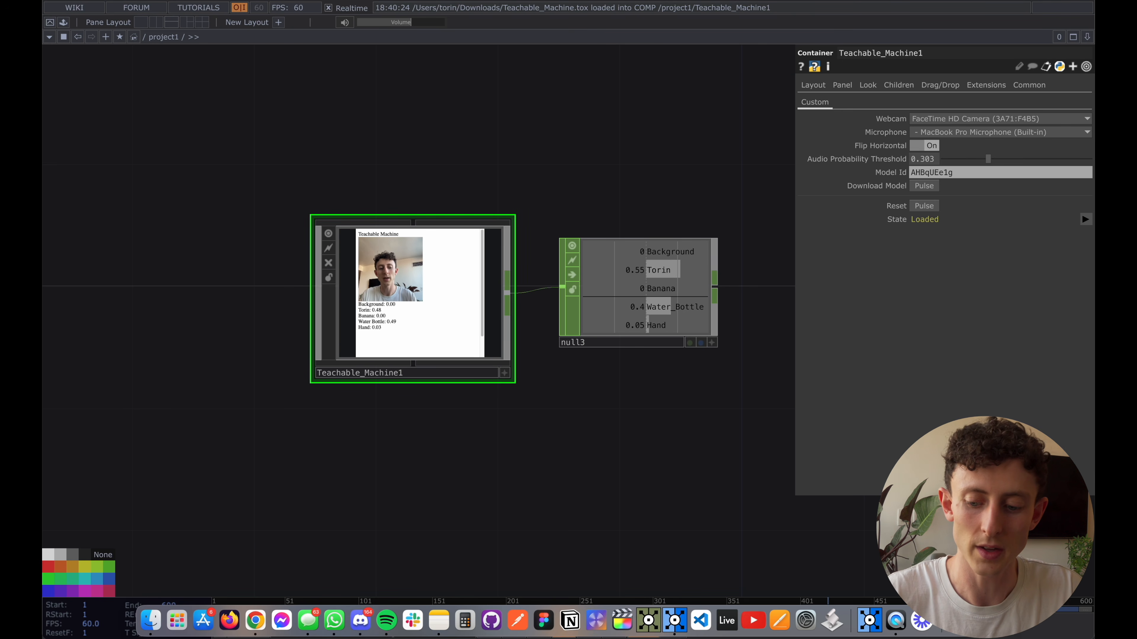
Load Teachable_Machine Our Model.tox from Downloads as a second component and place it below the original pair
click(958, 622)
drag(953, 537, 565, 480)
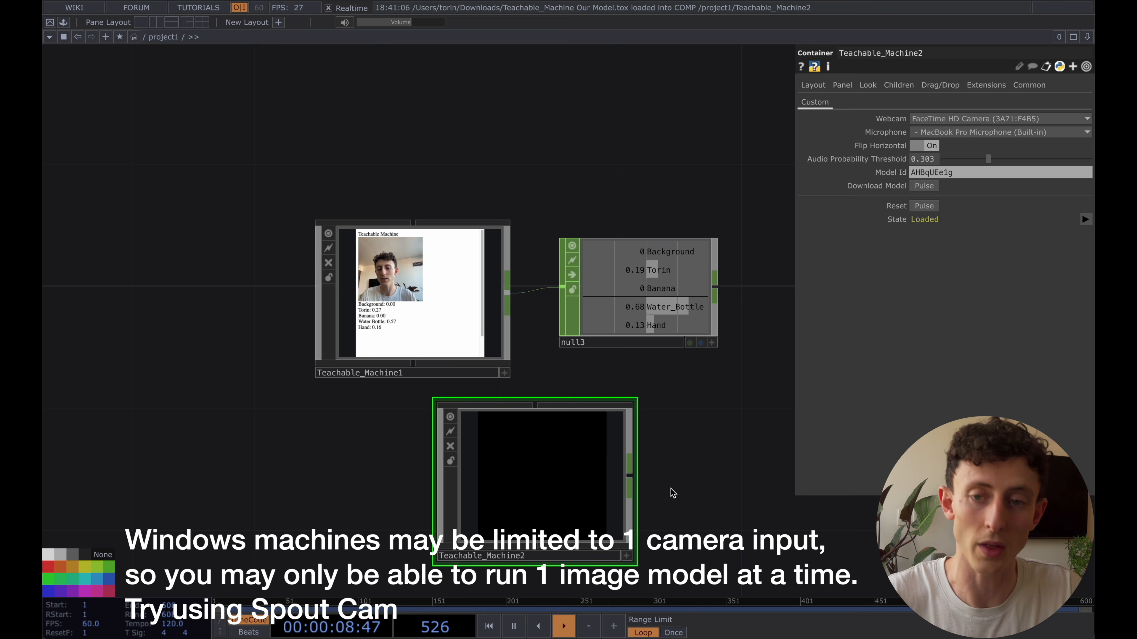
drag(690, 421, 636, 268)
drag(492, 318, 610, 437)
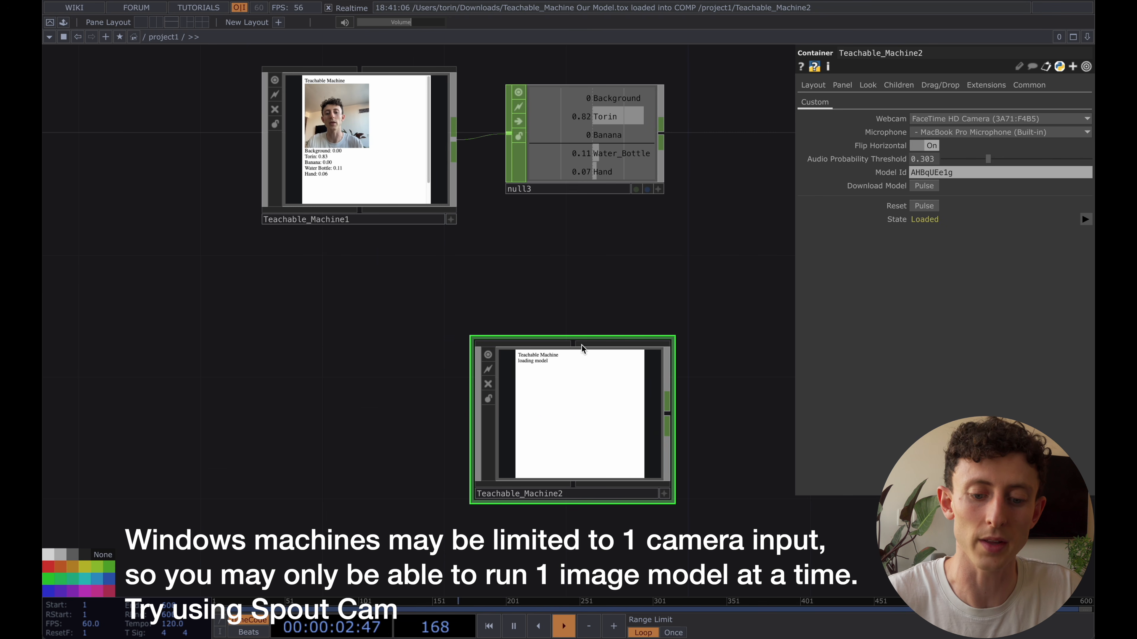
scroll(557, 236, down, 5)
scroll(558, 236, right, 4)
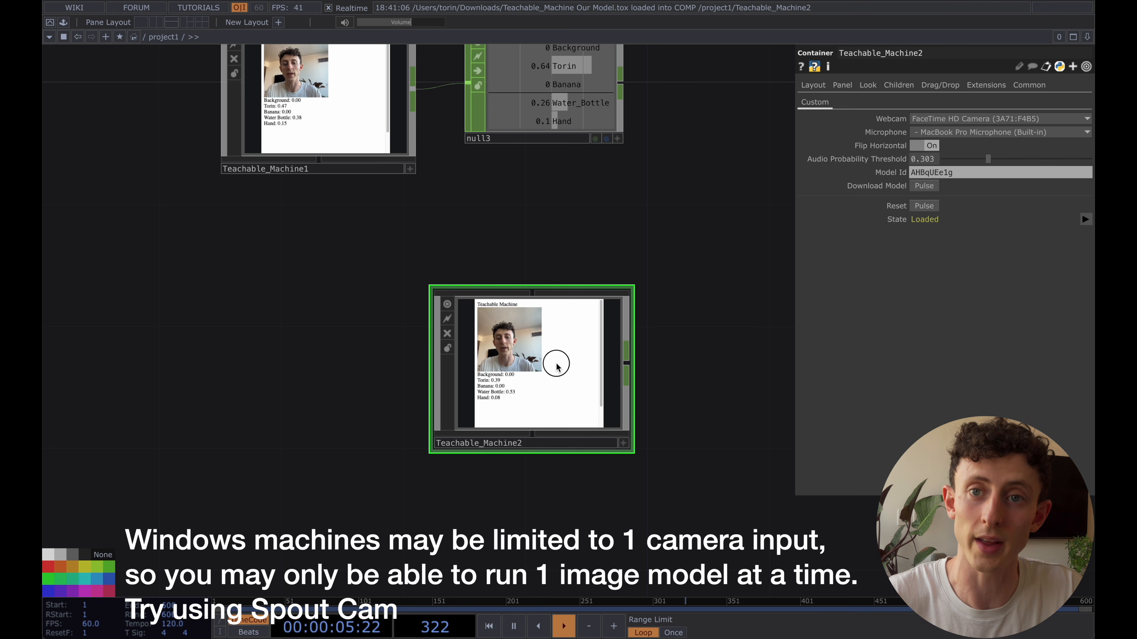
drag(553, 364, 525, 381)
scroll(491, 382, up, 5)
scroll(491, 384, down, 6)
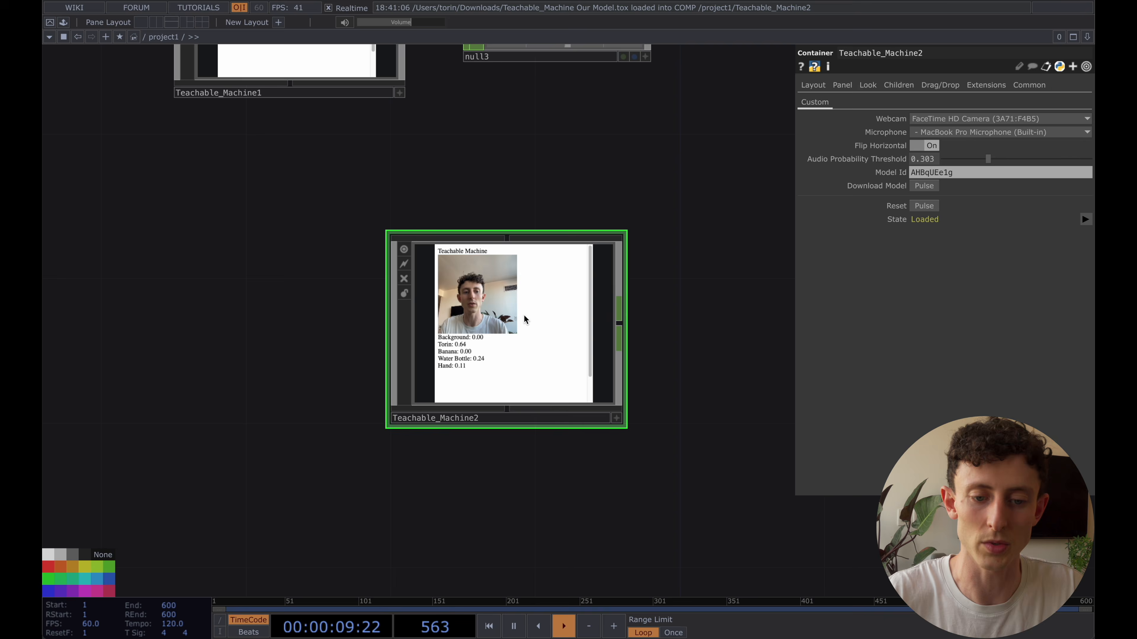
Delete the second Teachable Machine component and check the Null's class values with a banana held up to the webcam
key(Delete)
key(h)
scroll(537, 240, up, 3)
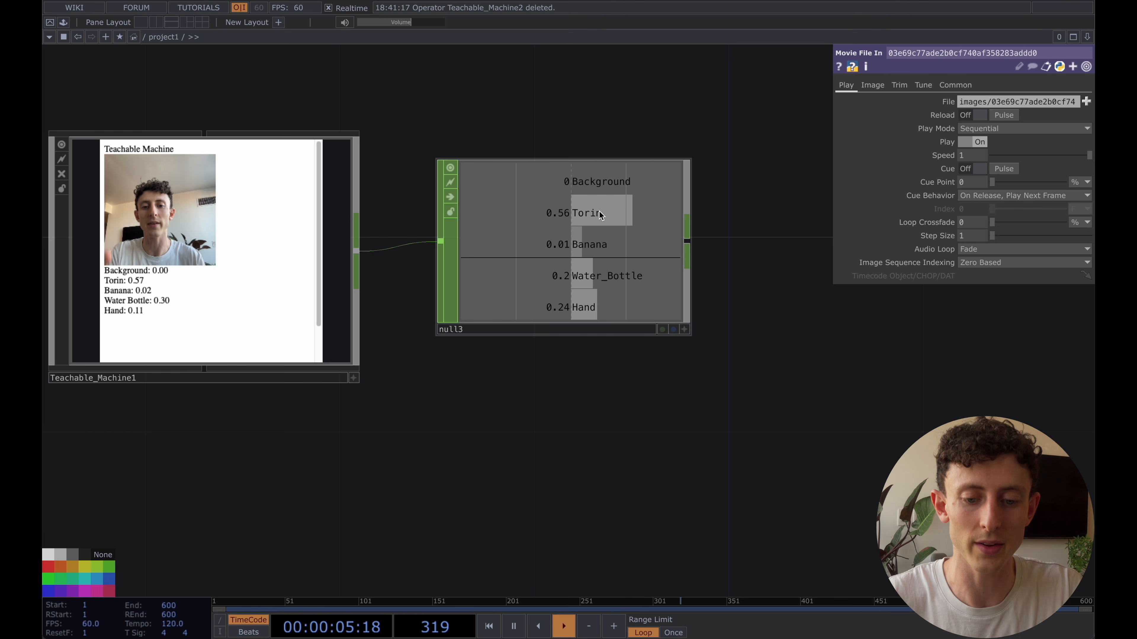
scroll(595, 324, down, 1)
scroll(594, 326, down, 5)
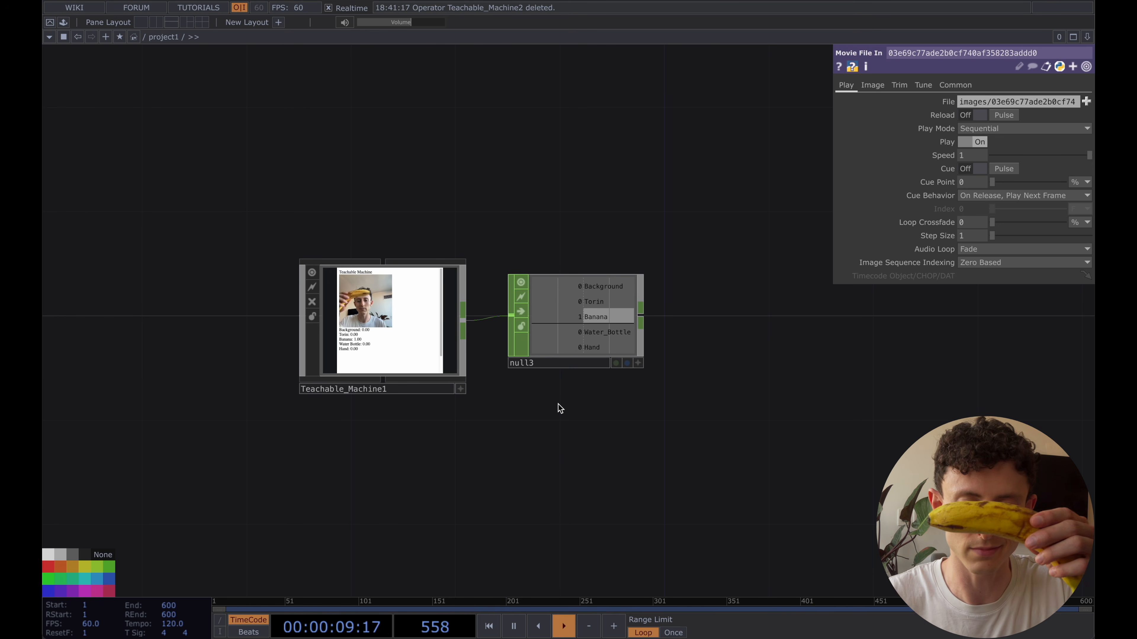
Review the webcam and microphone device options of Teachable_Machine1
click(381, 389)
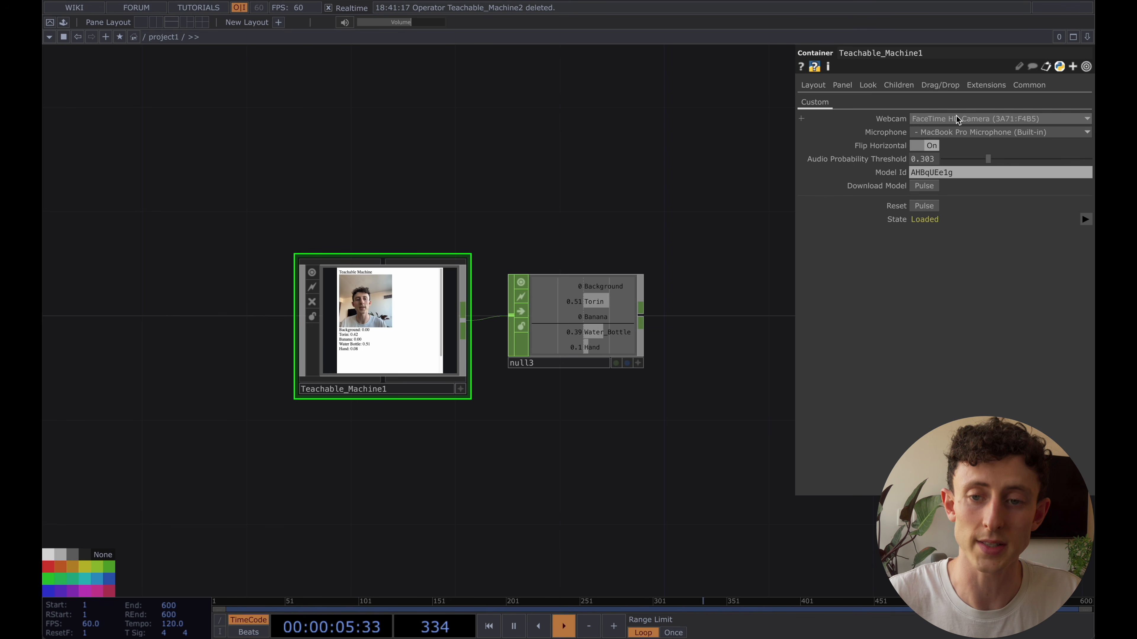
click(956, 119)
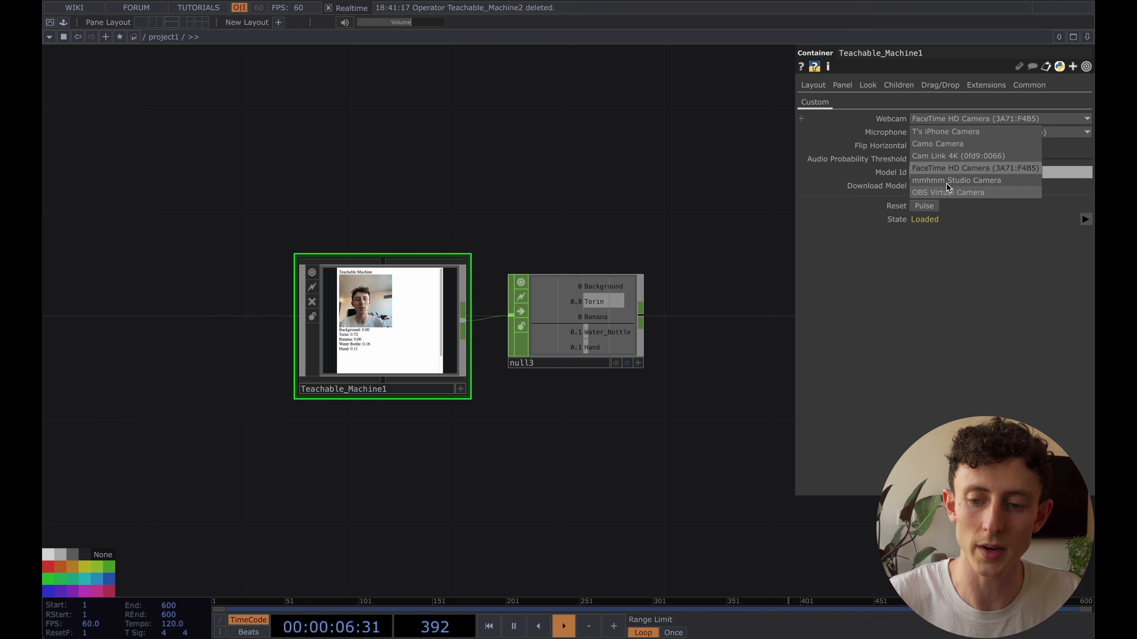
click(949, 119)
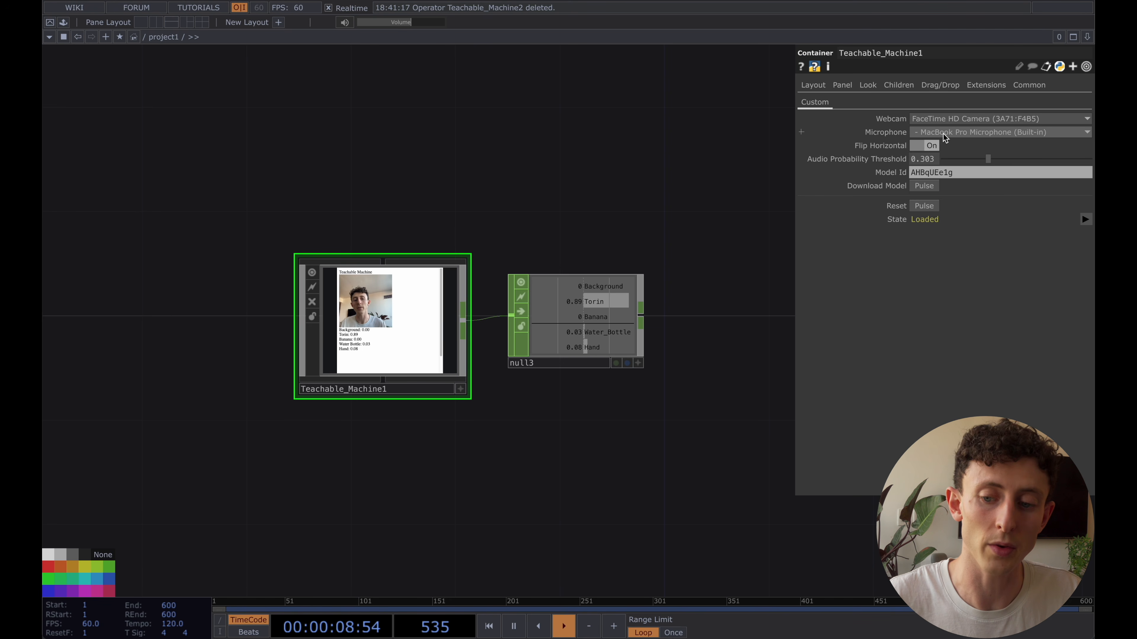
click(944, 132)
click(928, 148)
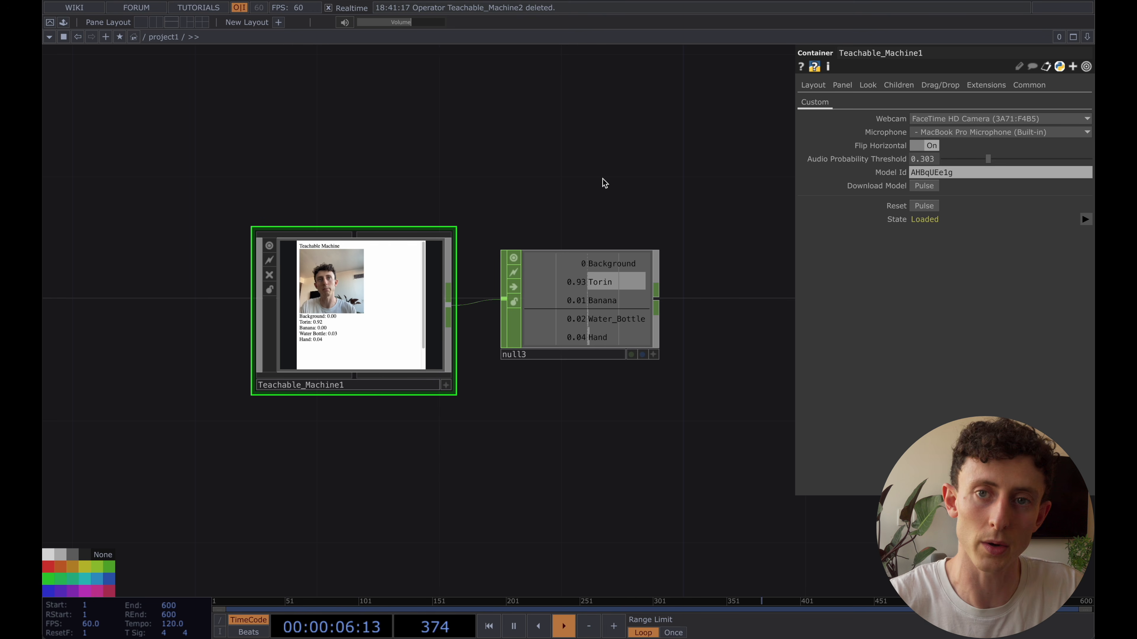
scroll(601, 183, down, 2)
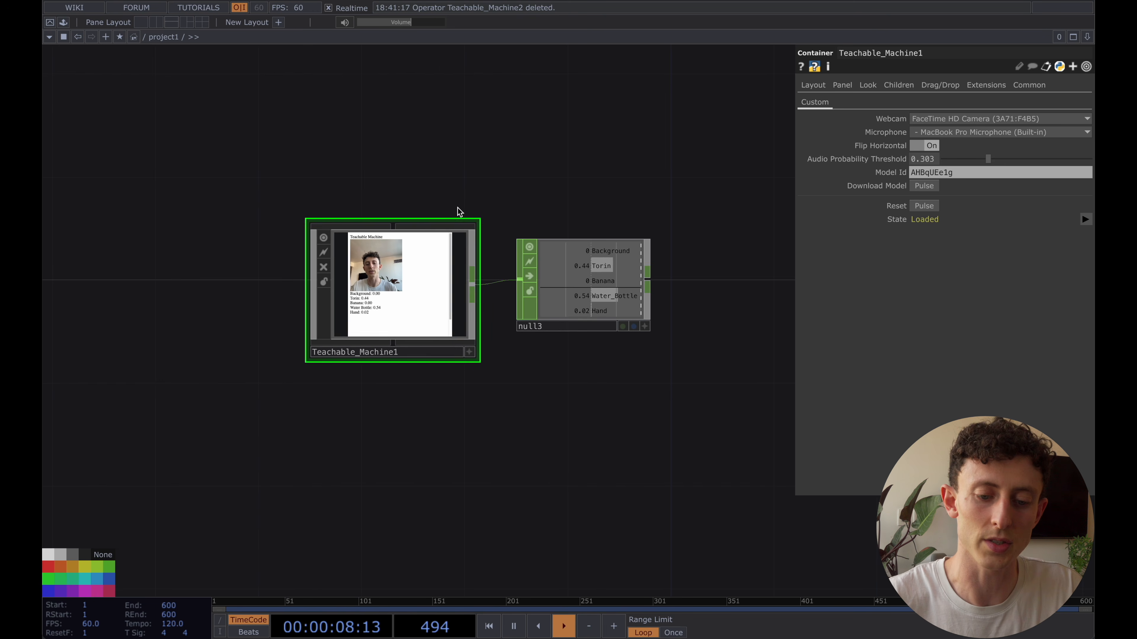
drag(334, 173, 569, 302)
right_drag(569, 300, 515, 159)
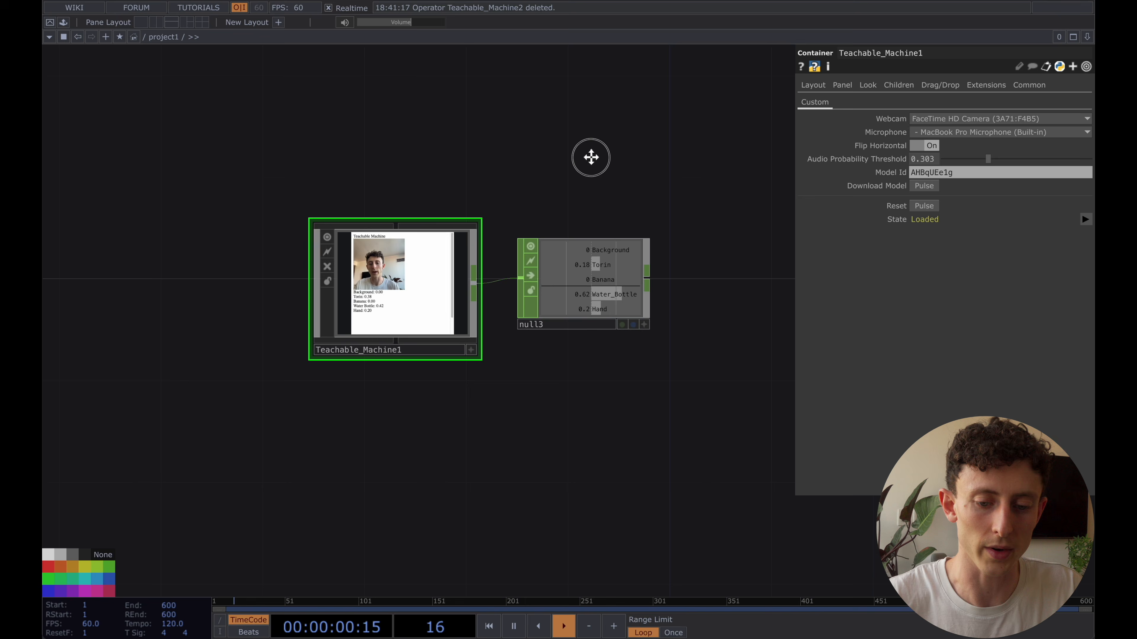
drag(599, 234, 597, 245)
Switch to Teachable Machine in the browser and start a new Audio Project
click(599, 275)
click(440, 362)
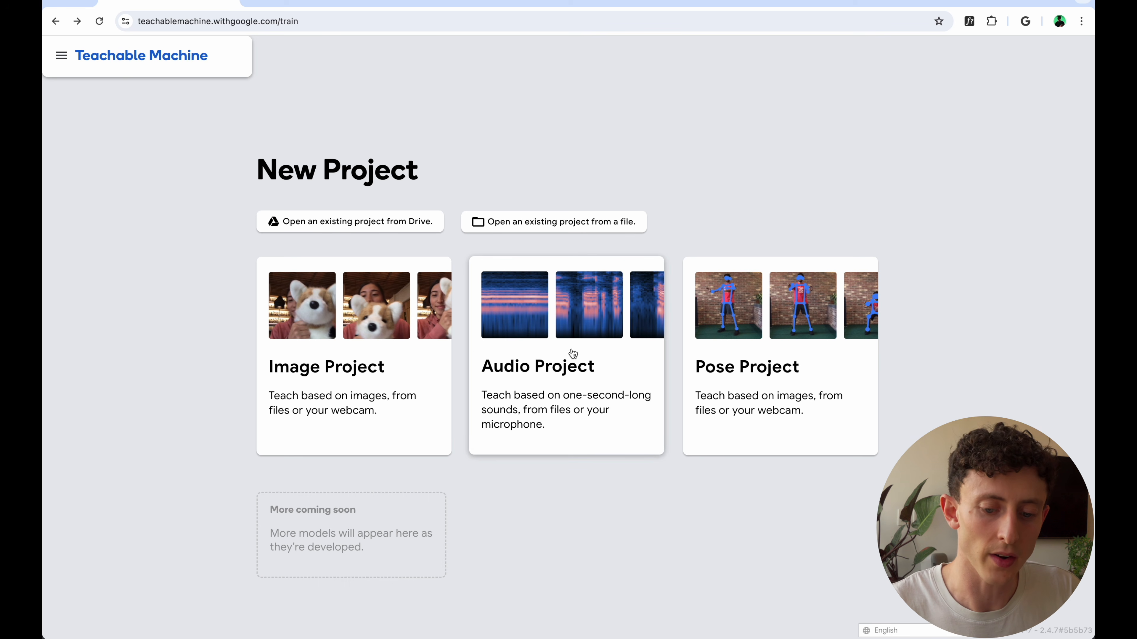
click(572, 354)
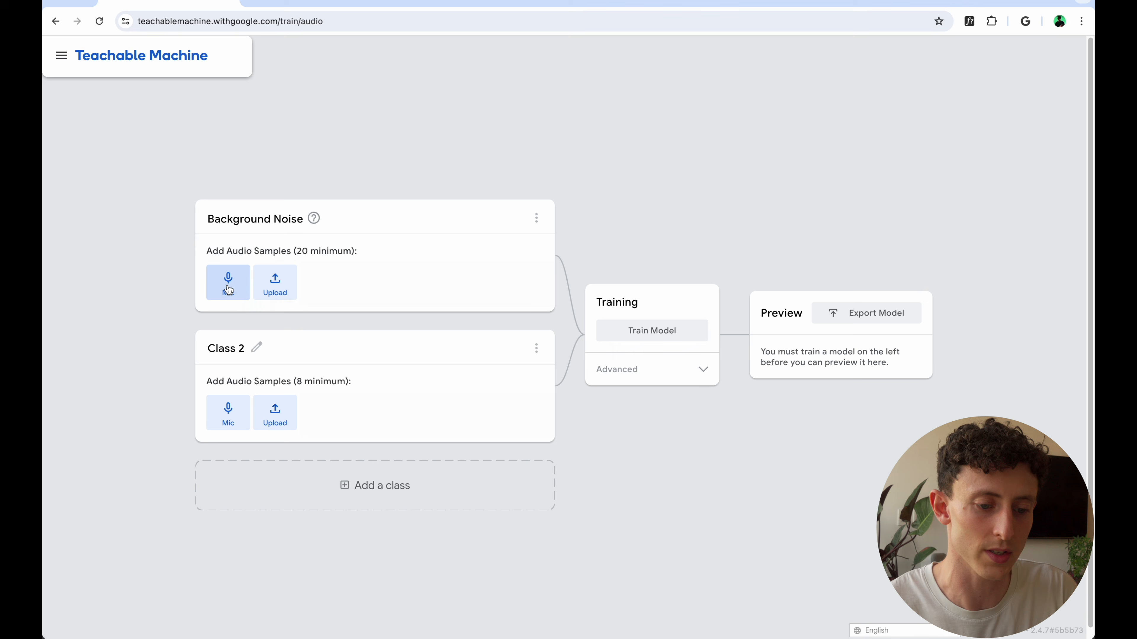
Record 20 seconds of microphone audio for the Background Noise class and extract the samples from it
click(228, 282)
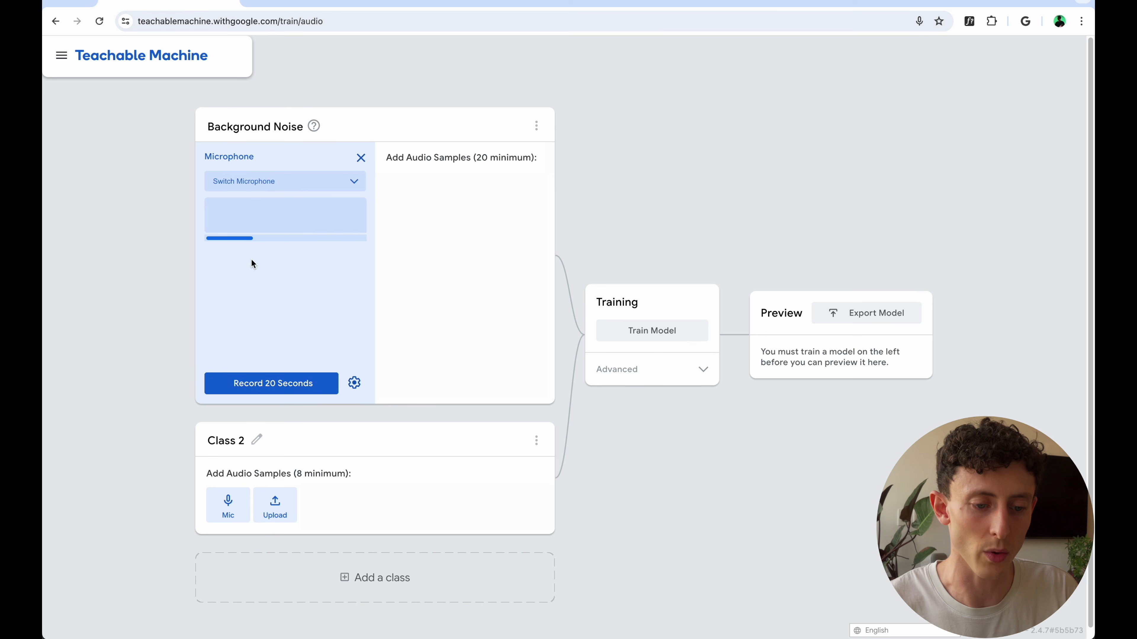
click(278, 386)
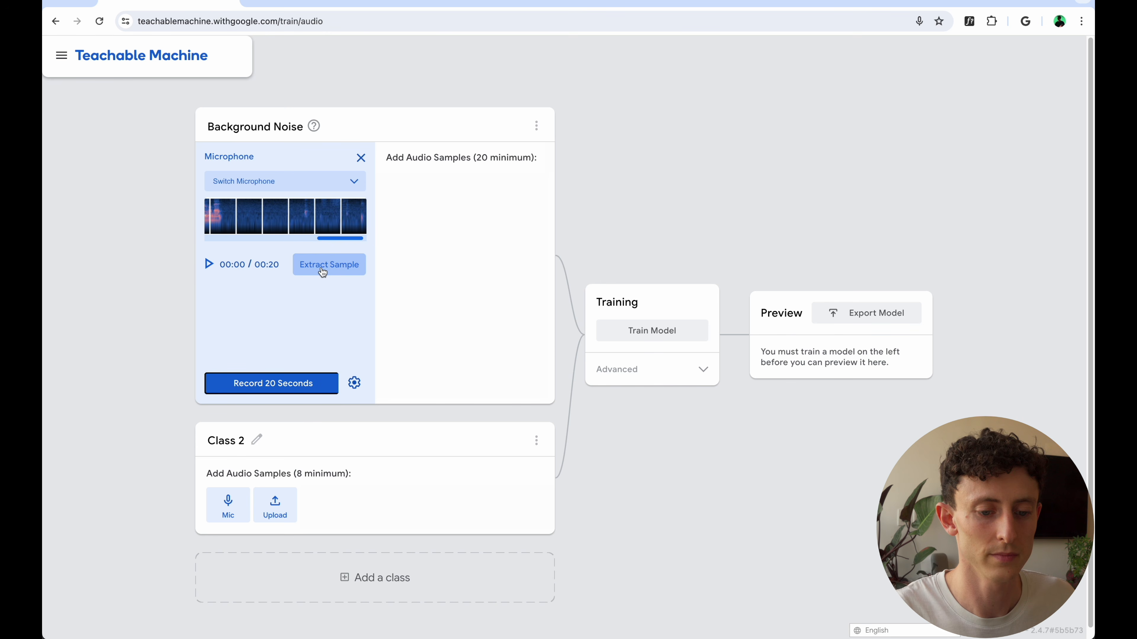
click(324, 299)
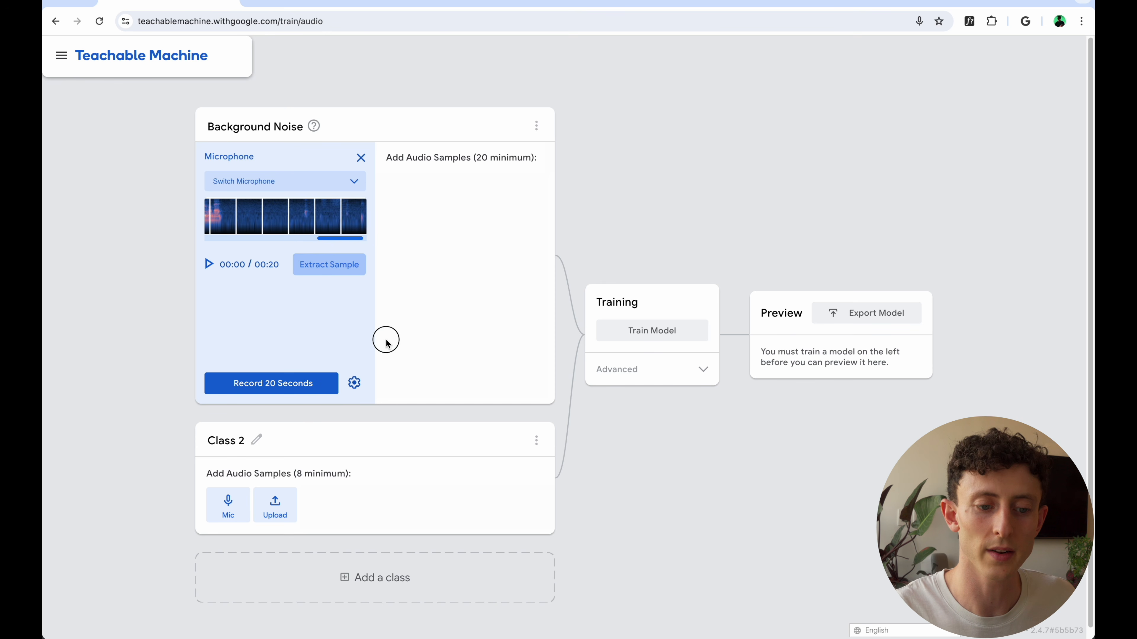
click(321, 273)
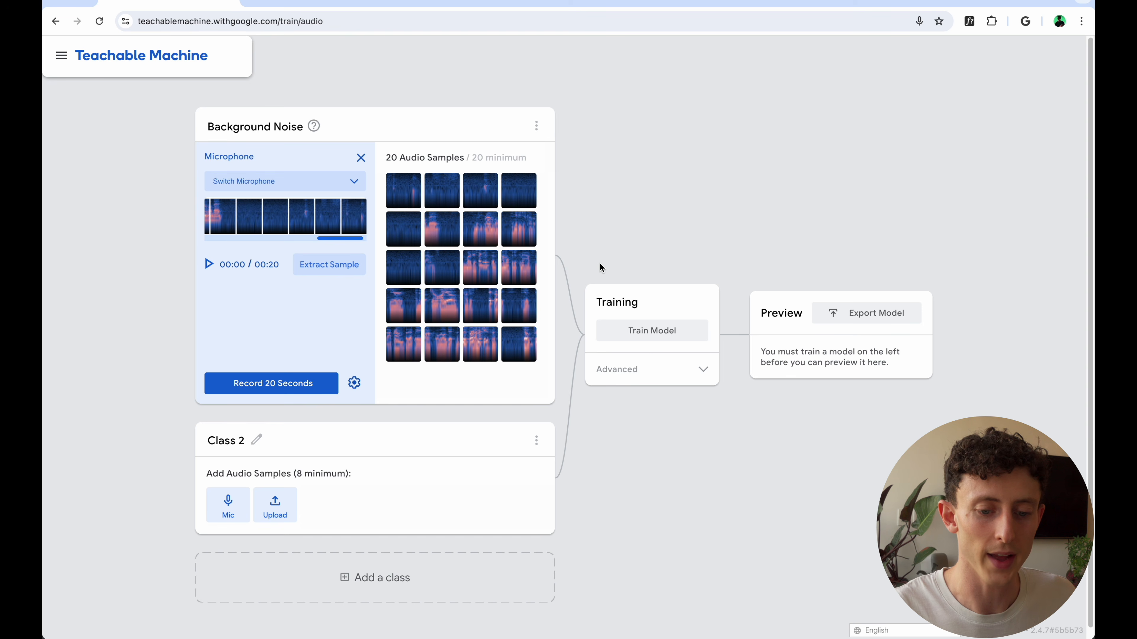
Rename Class 2 as Keys and record 2-second microphone clips of it, extracting eight audio samples
click(228, 442)
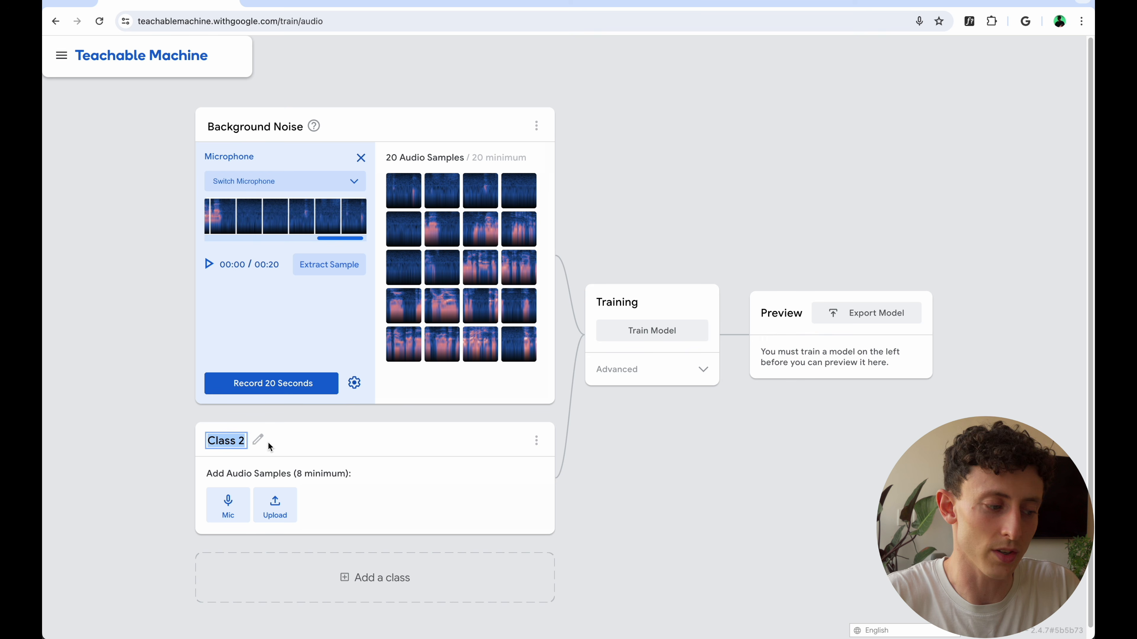
text(Keys)
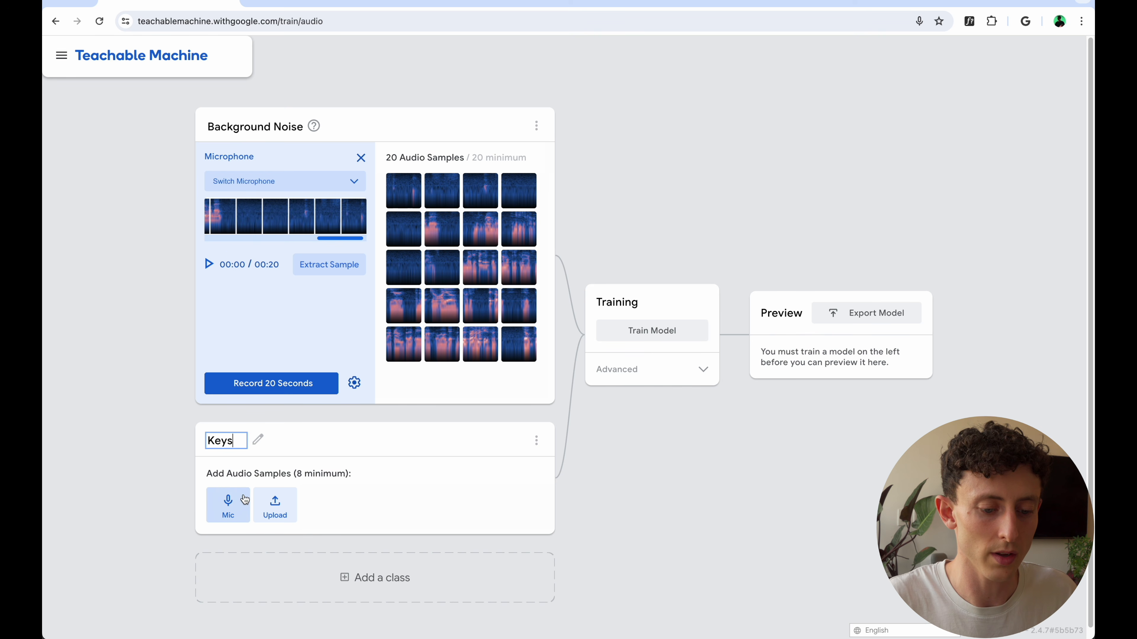
click(232, 501)
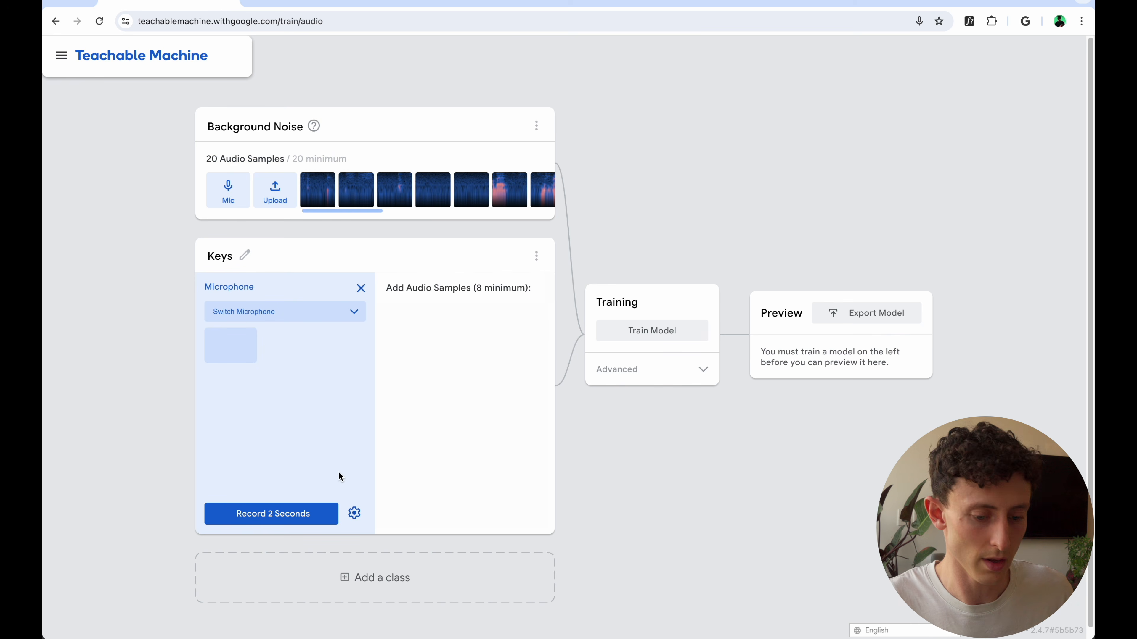
click(289, 515)
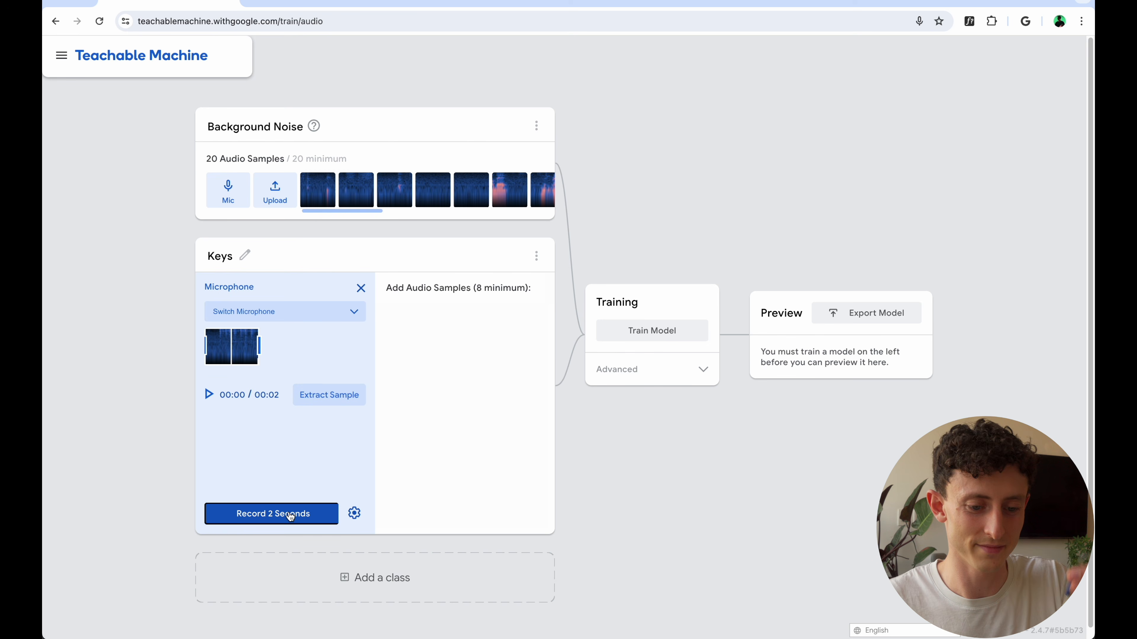
click(329, 396)
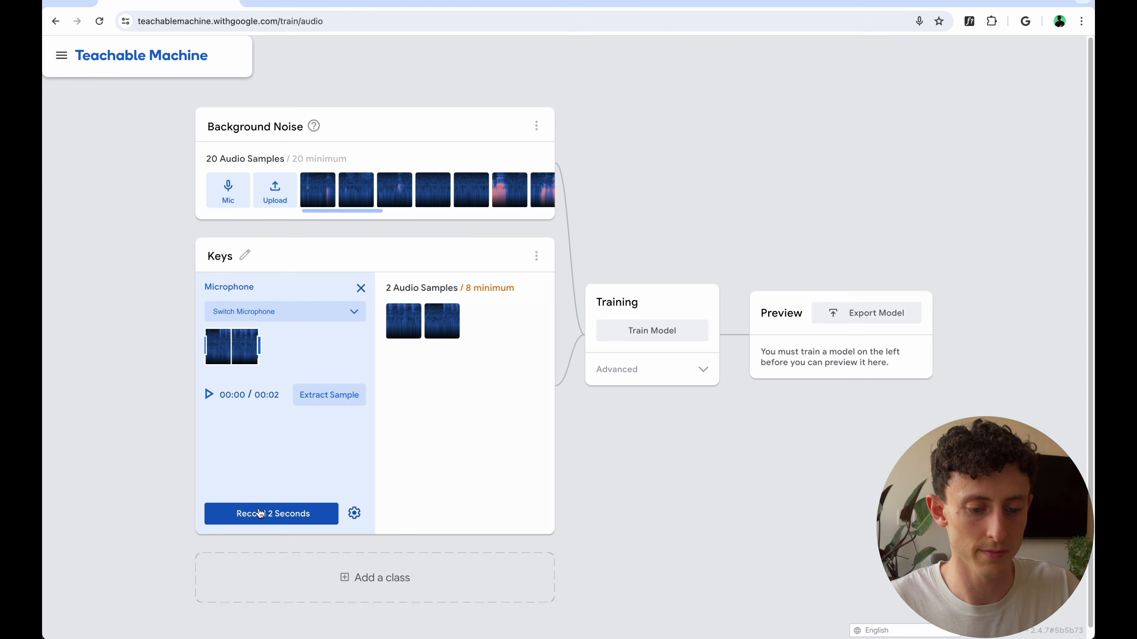
click(273, 513)
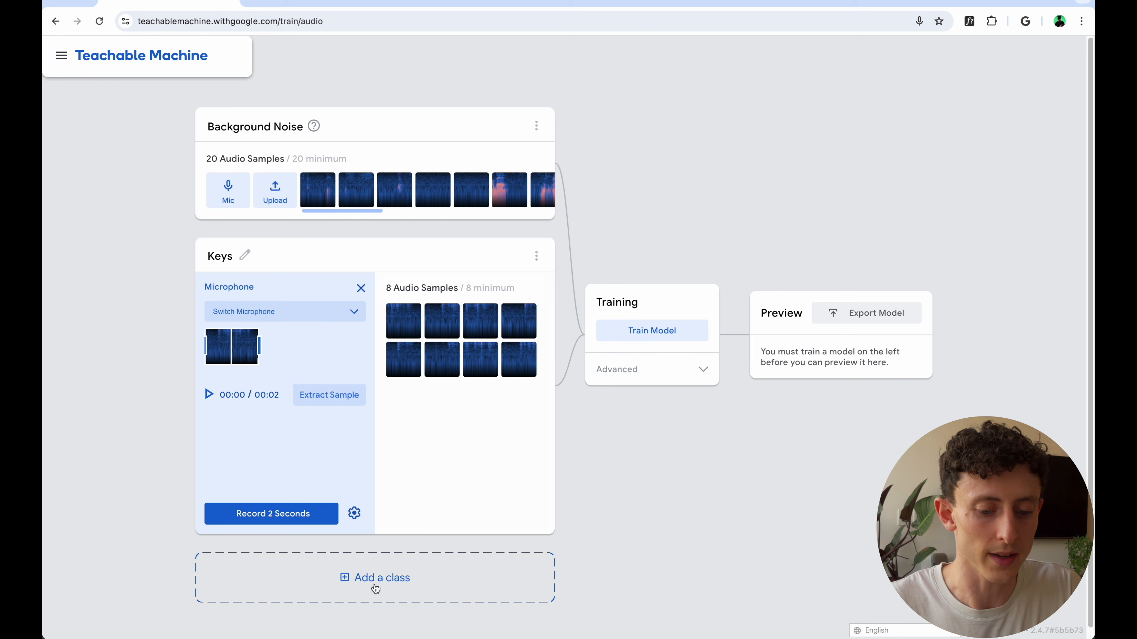
Add a class named Bottle and record 2-second microphone clips of it, extracting ten audio samples
click(373, 584)
text(Bottle)
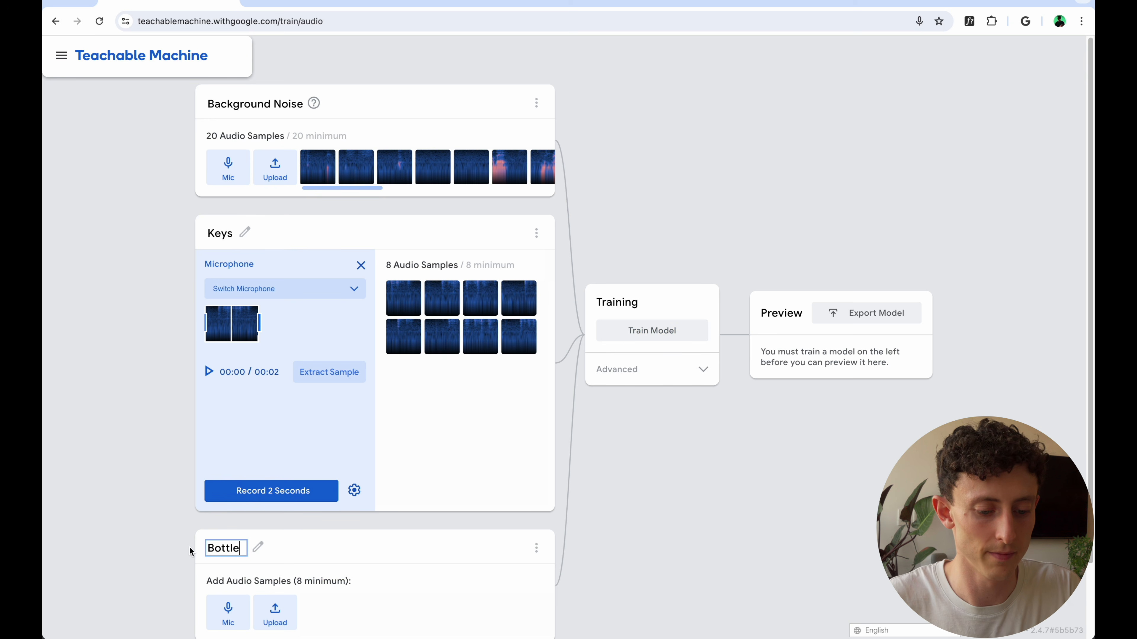
scroll(167, 553, down, 2)
click(223, 525)
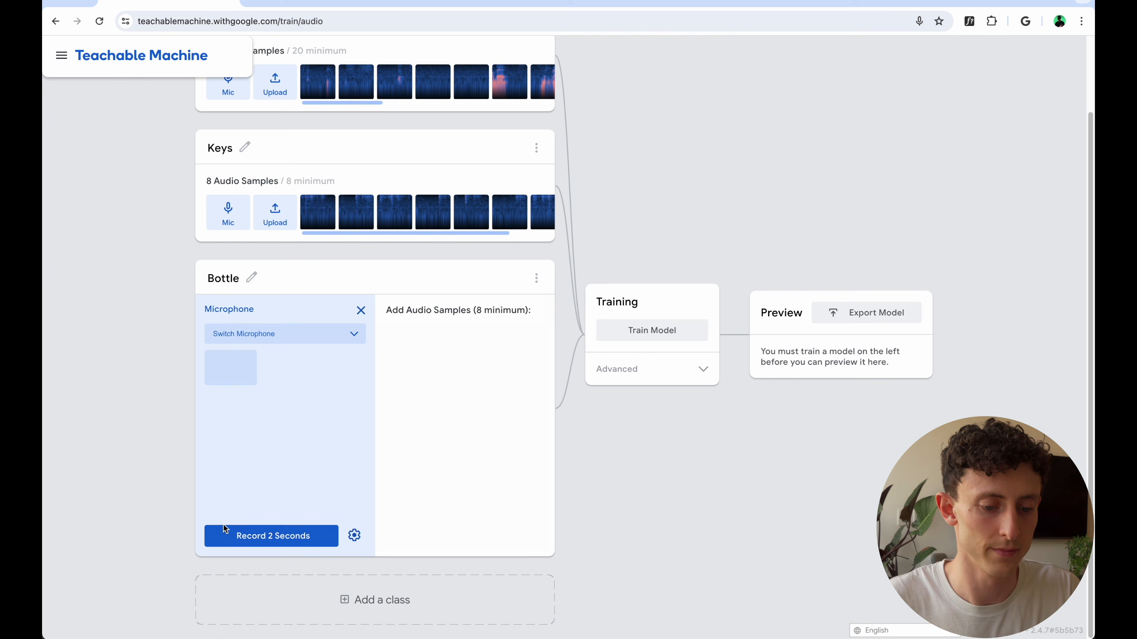
click(271, 536)
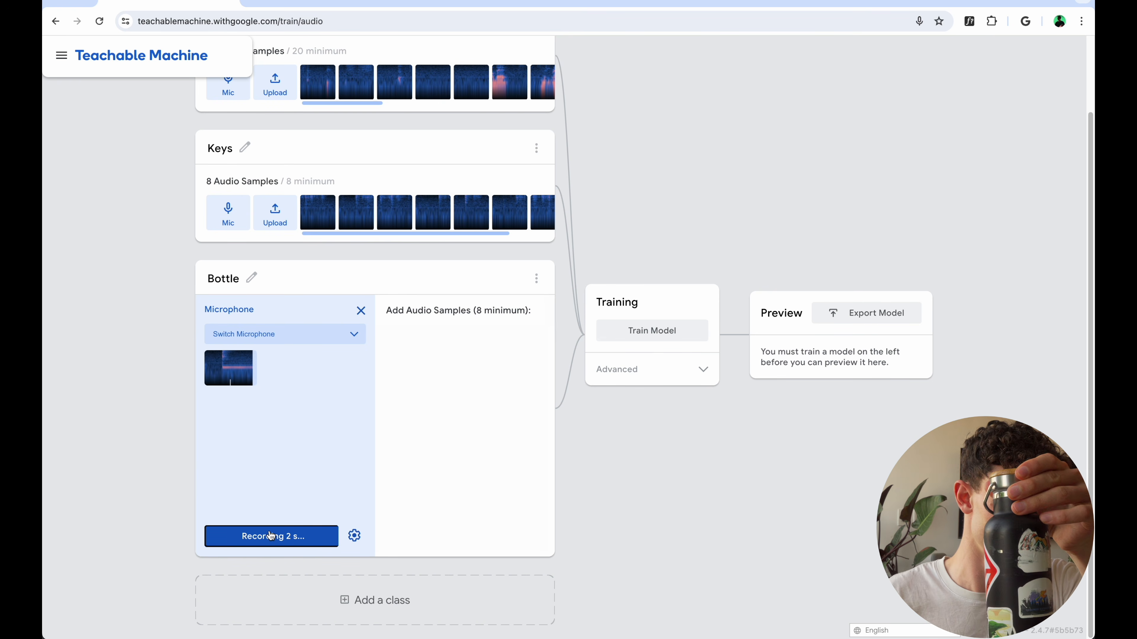
click(312, 417)
click(290, 537)
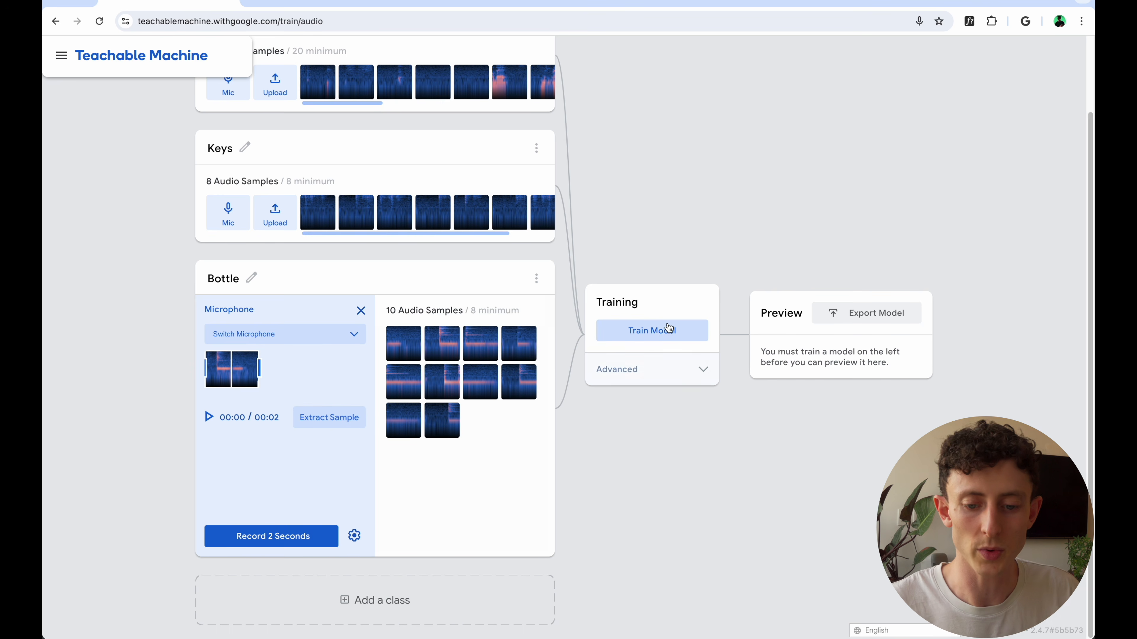
Train the audio model and set the preview's overlap factor to 0.1
click(662, 331)
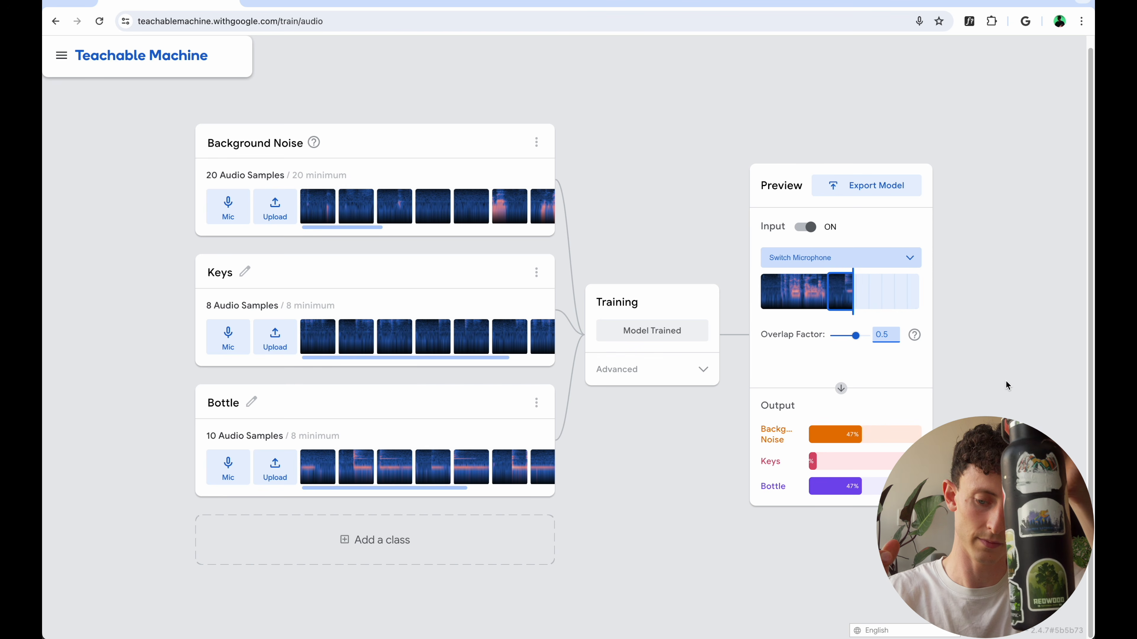
click(839, 336)
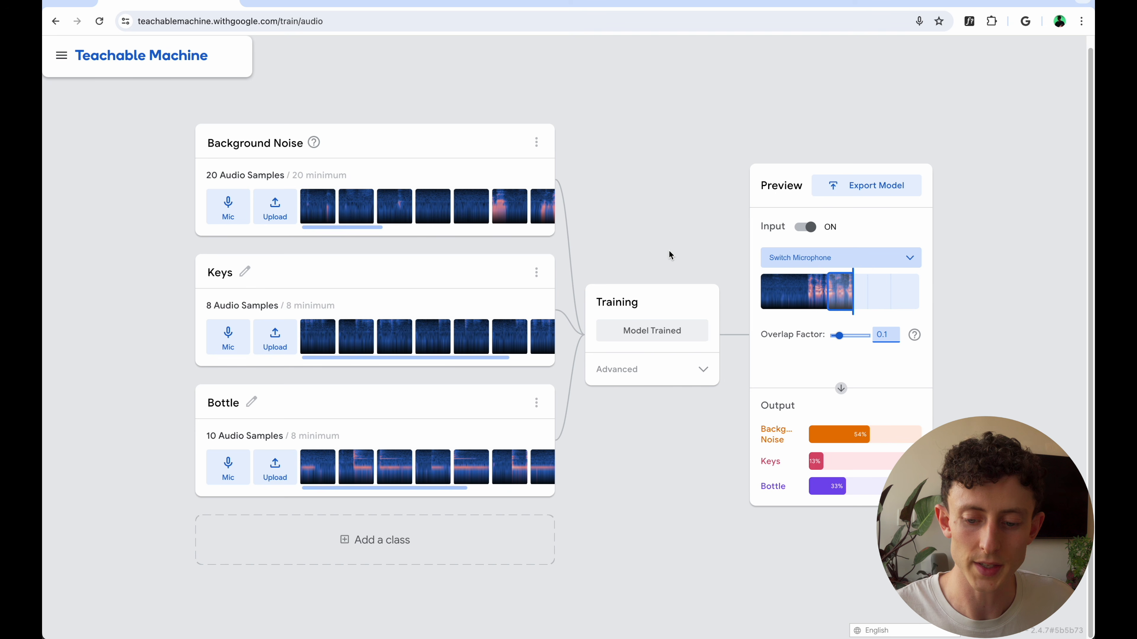
Upload the trained audio model as a Tensorflow.js shareable link and copy the model ID from the link
click(872, 191)
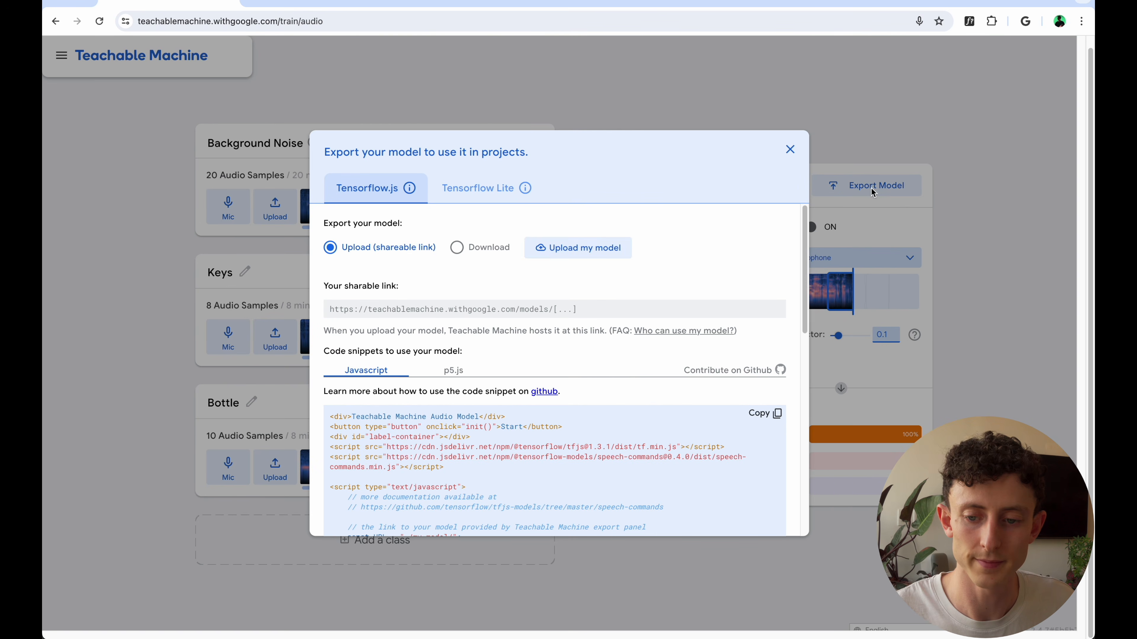
click(567, 252)
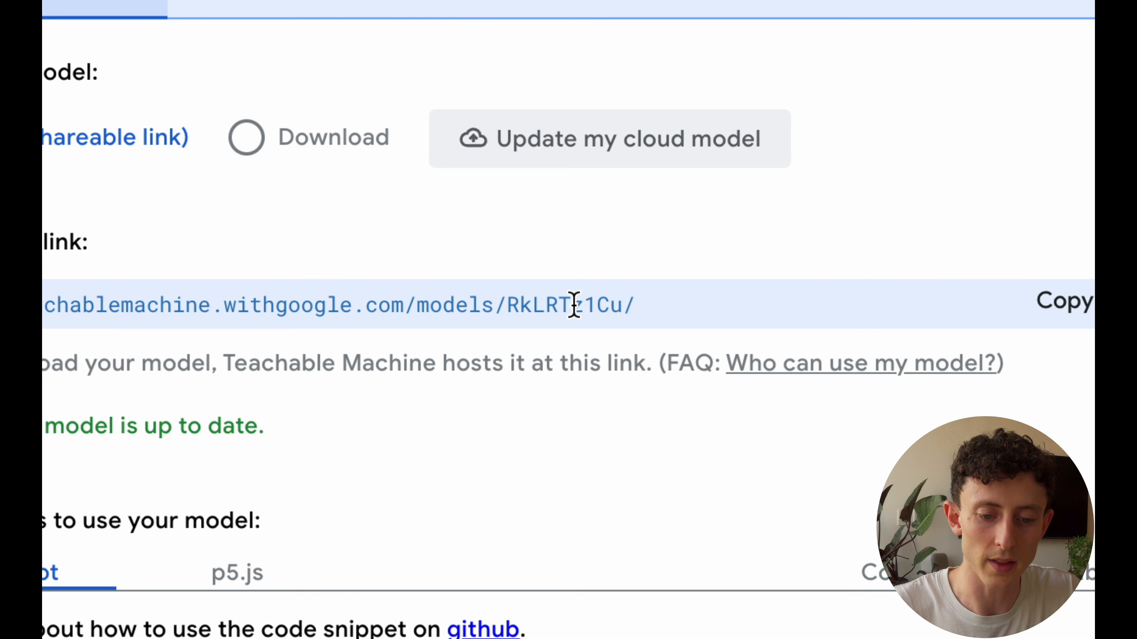
double_click(576, 309)
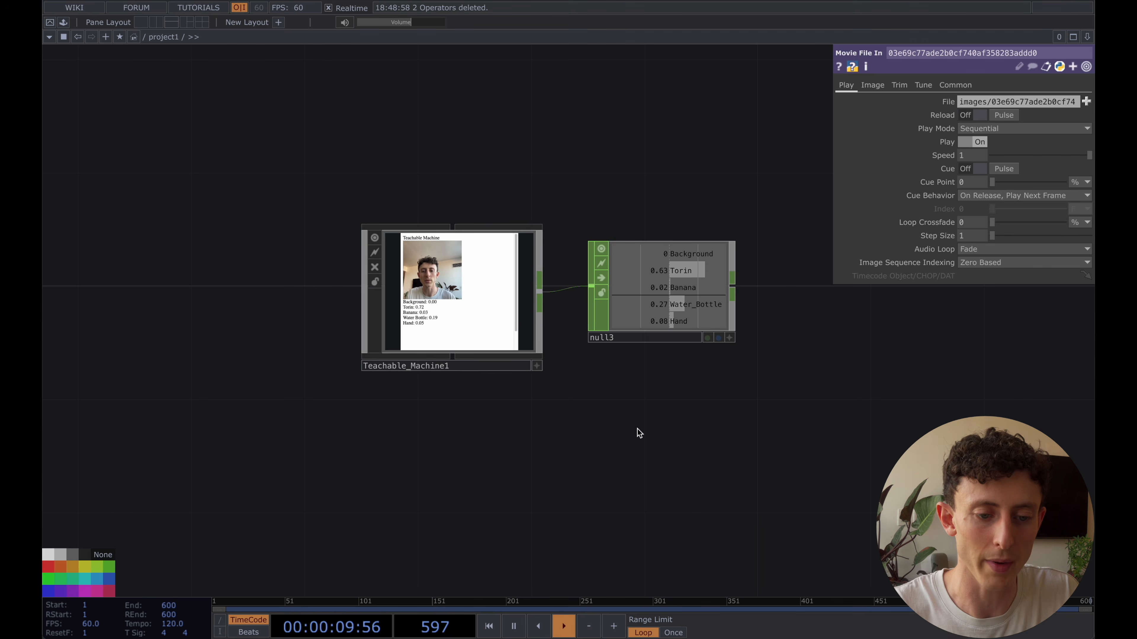
Switch to TouchDesigner and place a copy of Teachable_Machine1 below the original in the network
click(468, 276)
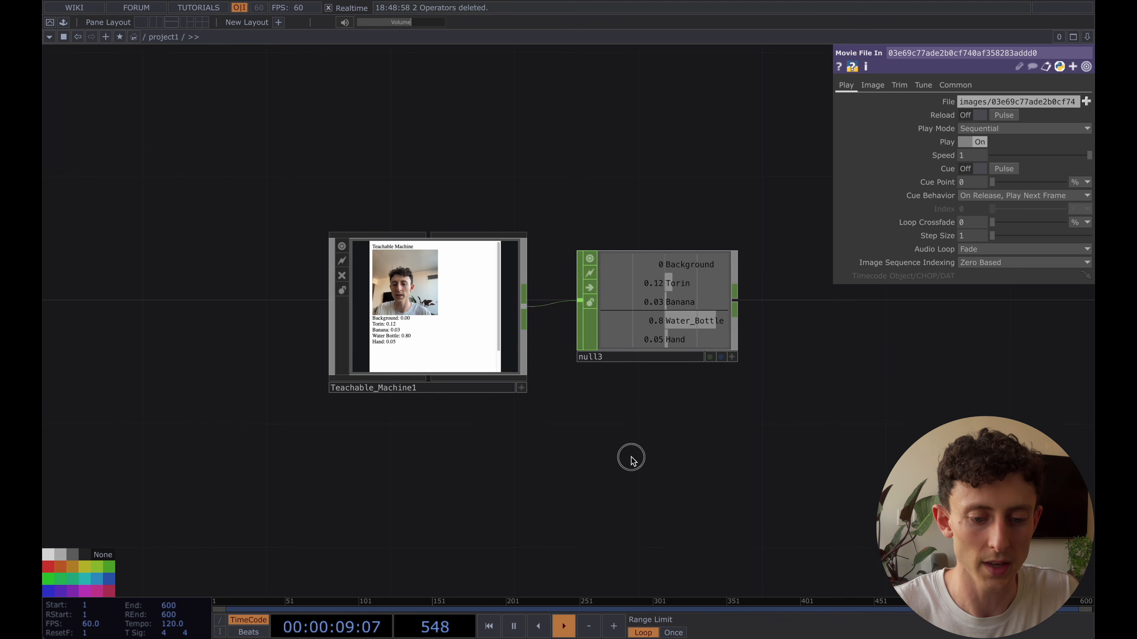
click(469, 277)
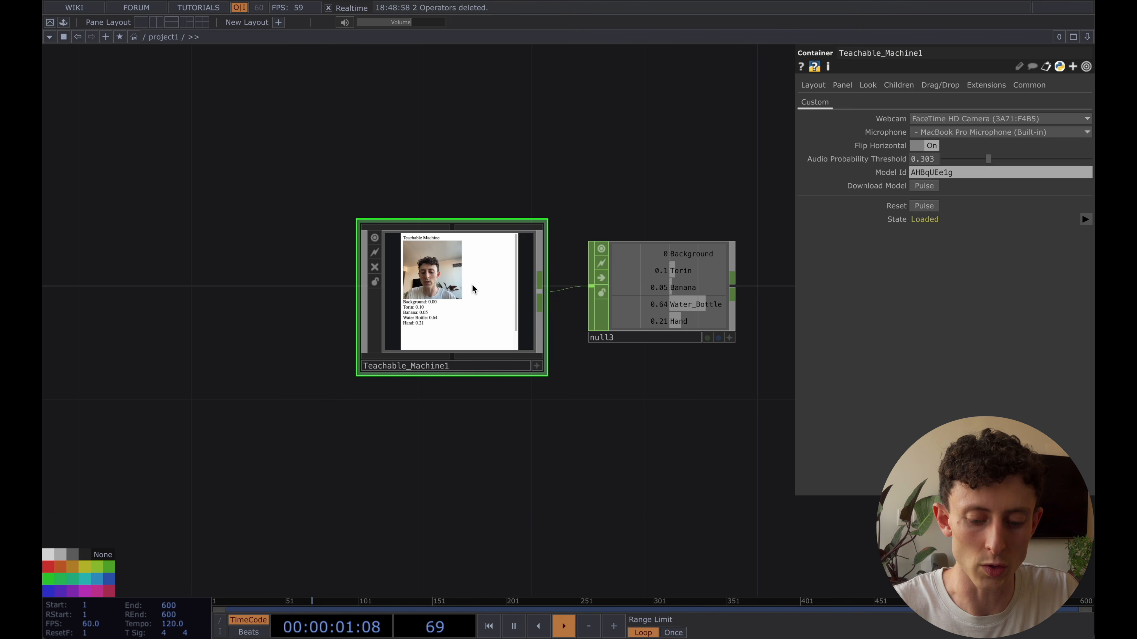
key(super+c)
key(super+v)
drag(613, 419, 619, 355)
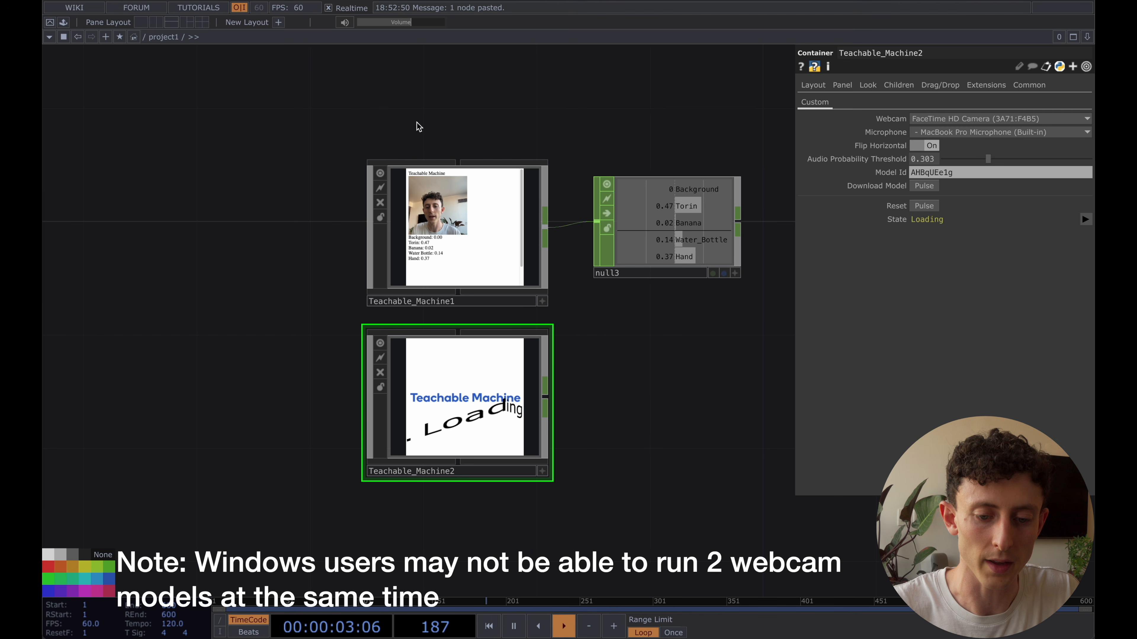
Set the Model Id of Teachable_Machine2 to RkLRTz1Cu and download that model
click(946, 172)
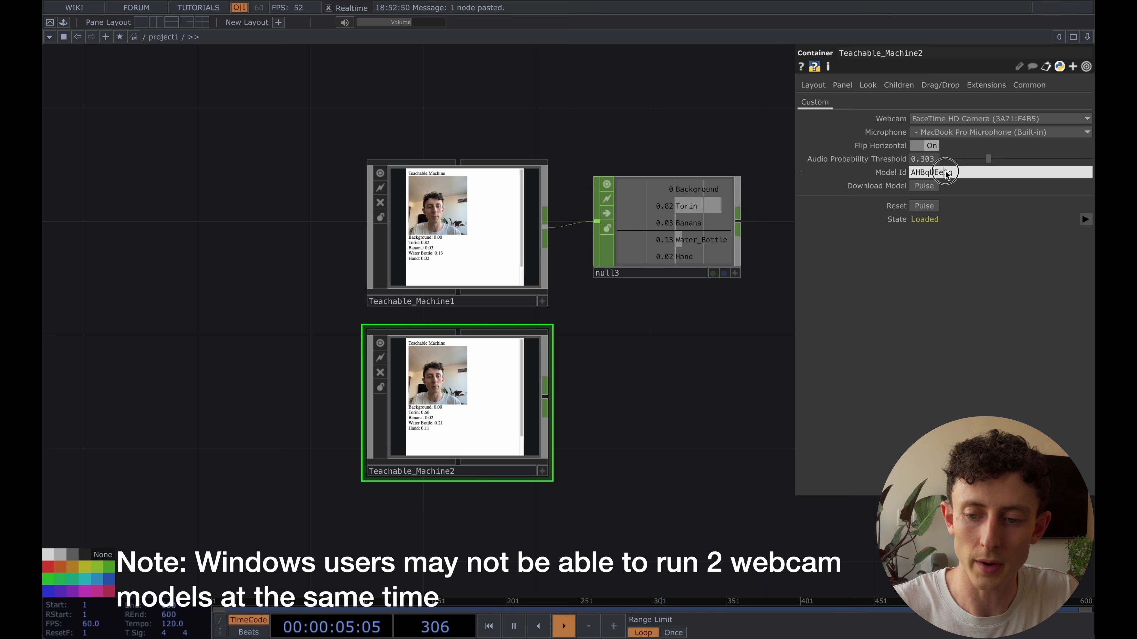
key(super+a)
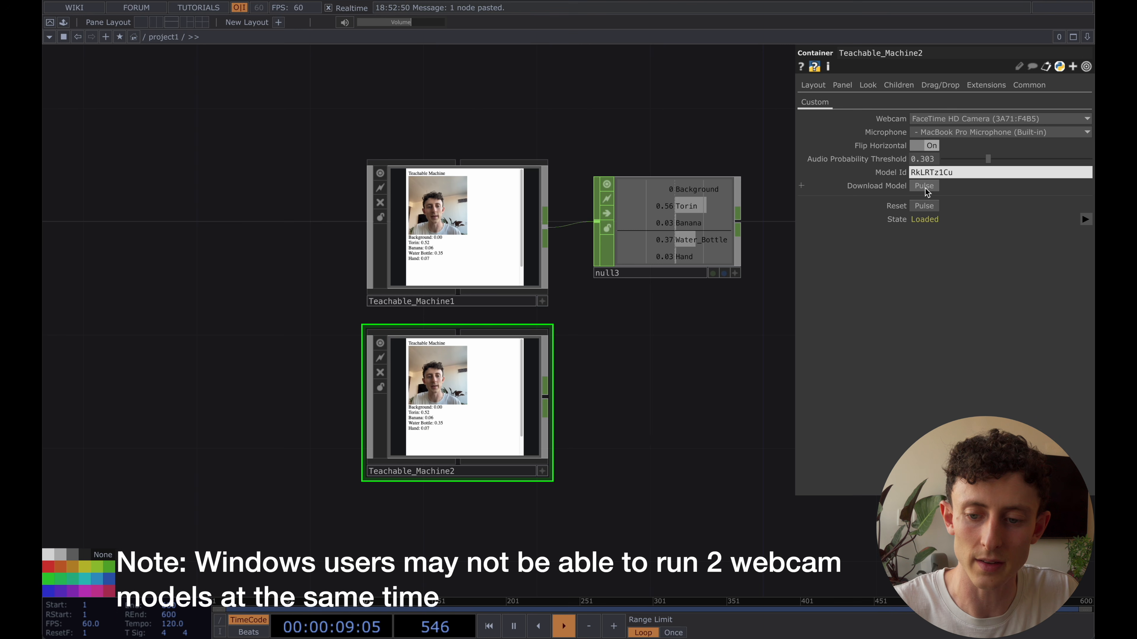
click(923, 187)
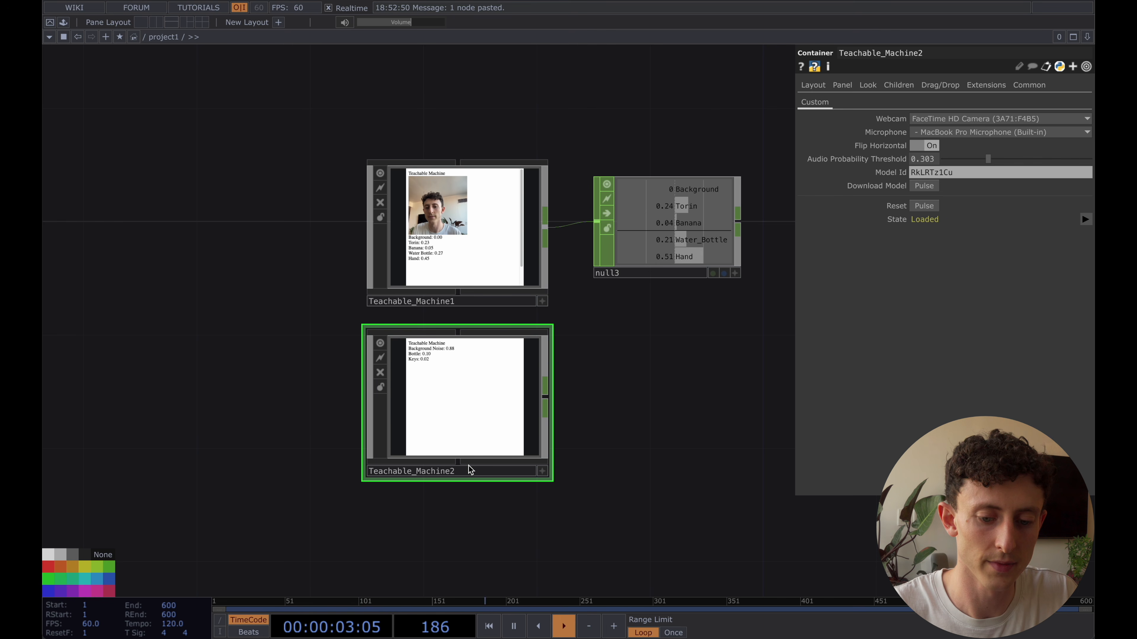
Connect a Null CHOP to the output of Teachable_Machine2, placed below null3
drag(591, 398, 501, 375)
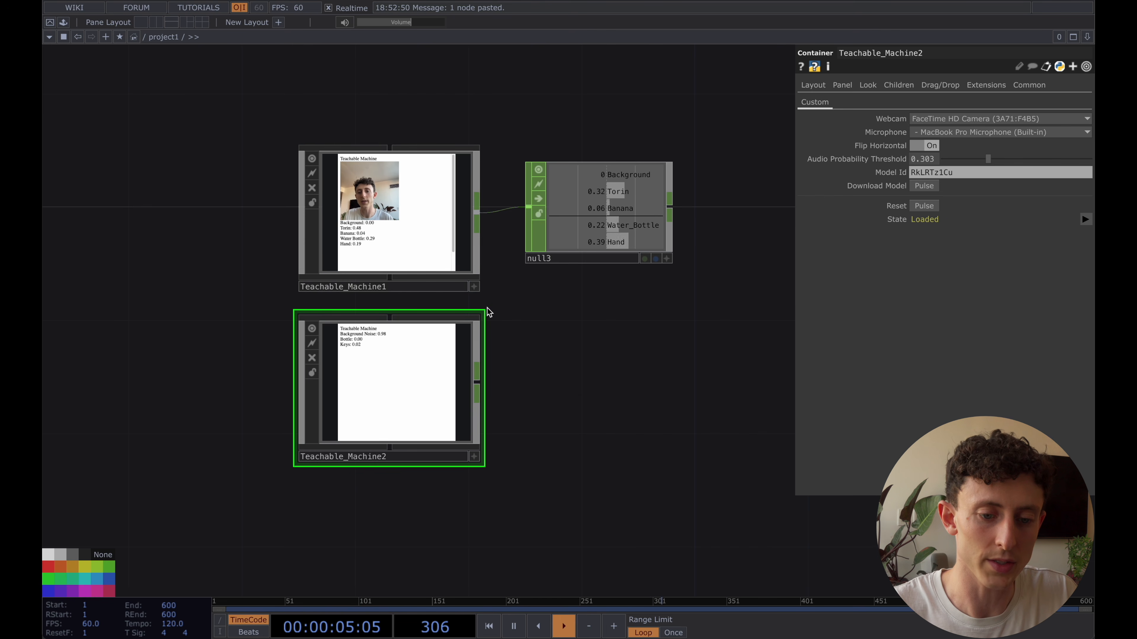
click(423, 229)
click(416, 384)
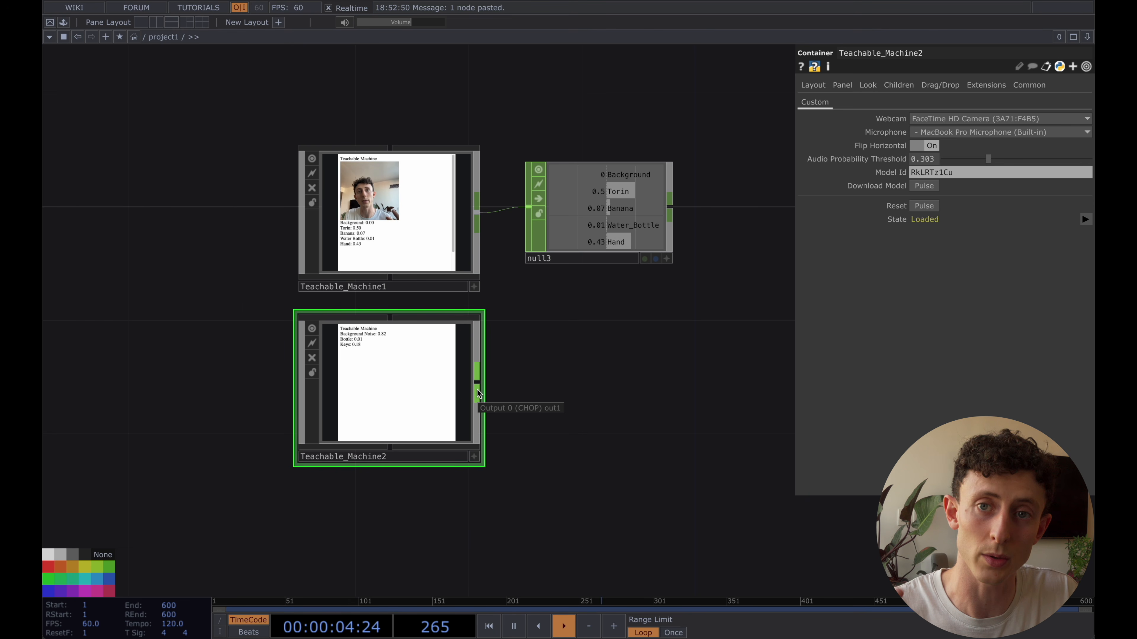
right_click(478, 394)
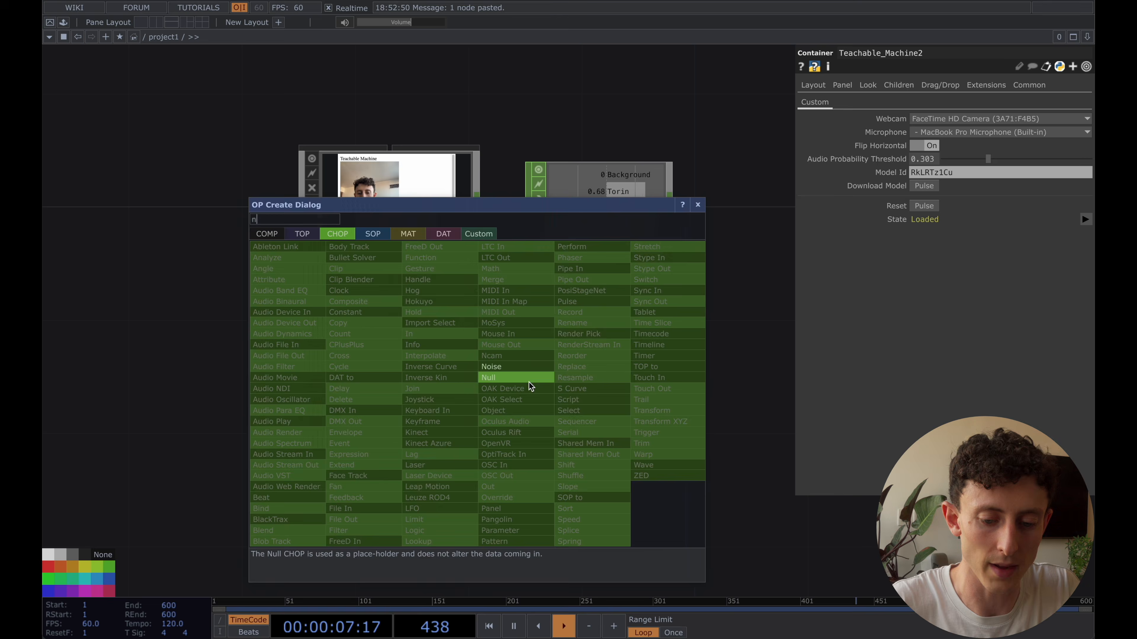
key(Escape)
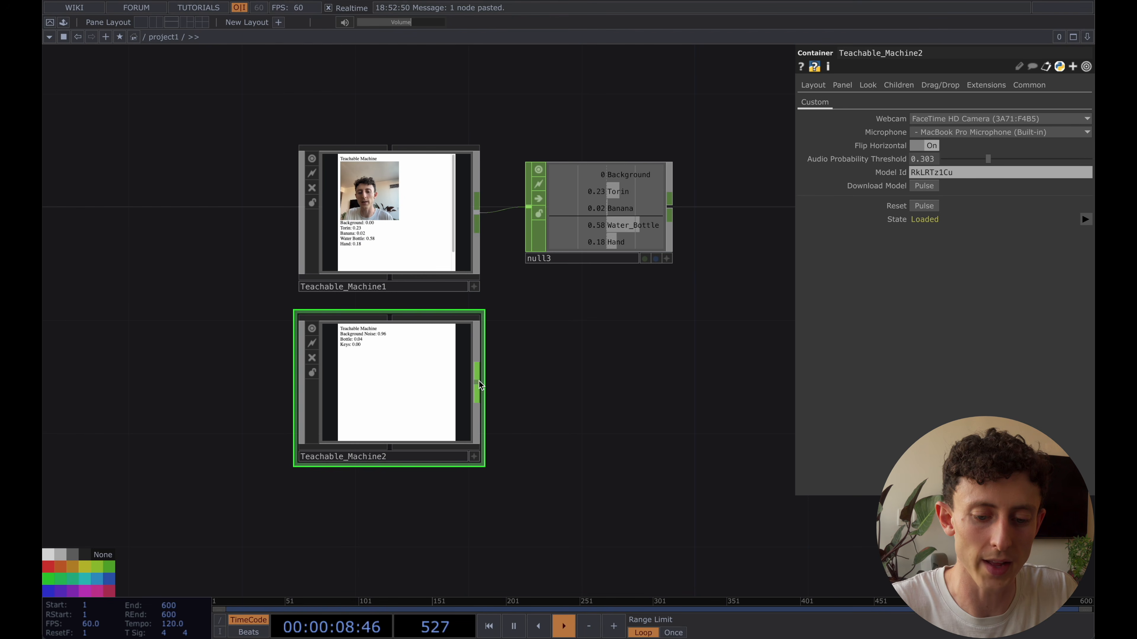
right_click(479, 385)
text(nu)
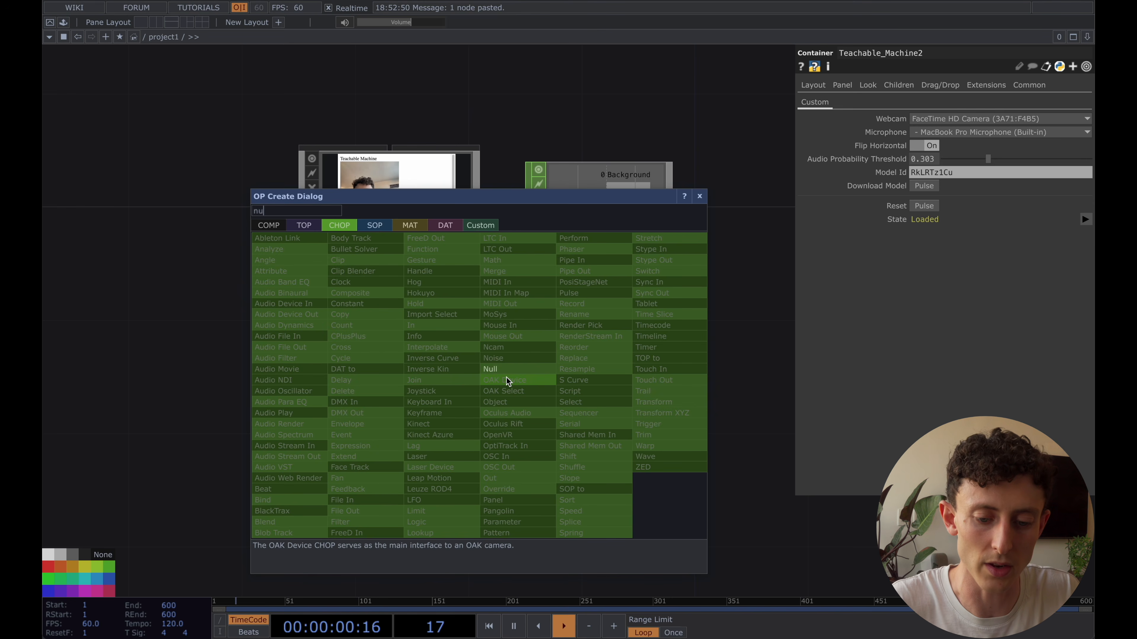
click(492, 369)
click(609, 384)
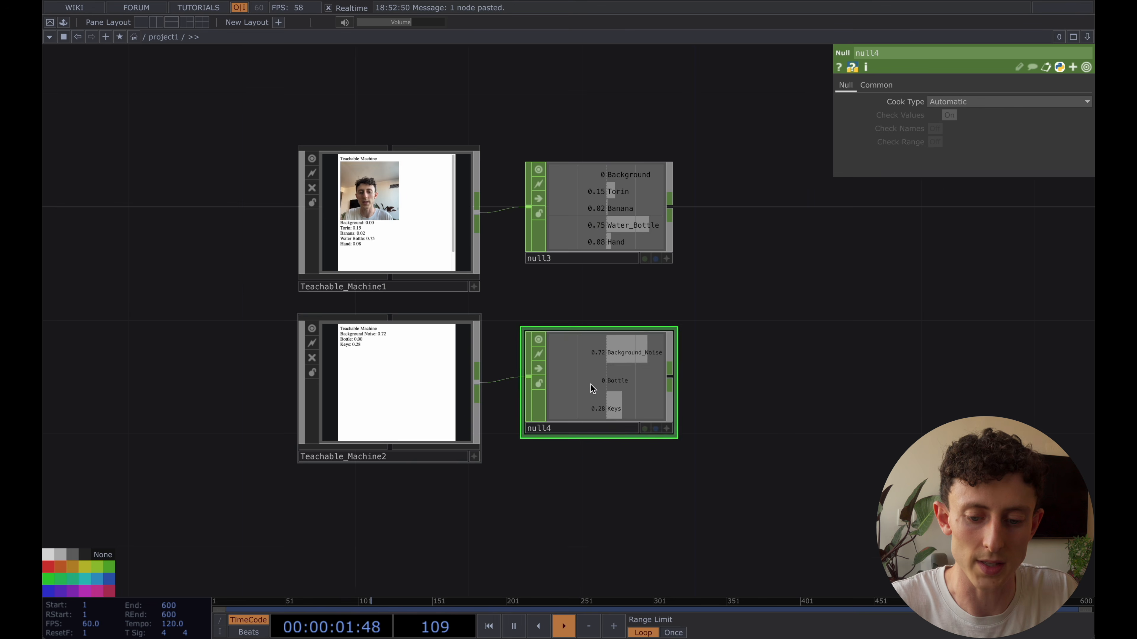
Test an Audio Probability Threshold of 0 on Teachable_Machine2 and raise it to 0.787
scroll(600, 382, up, 3)
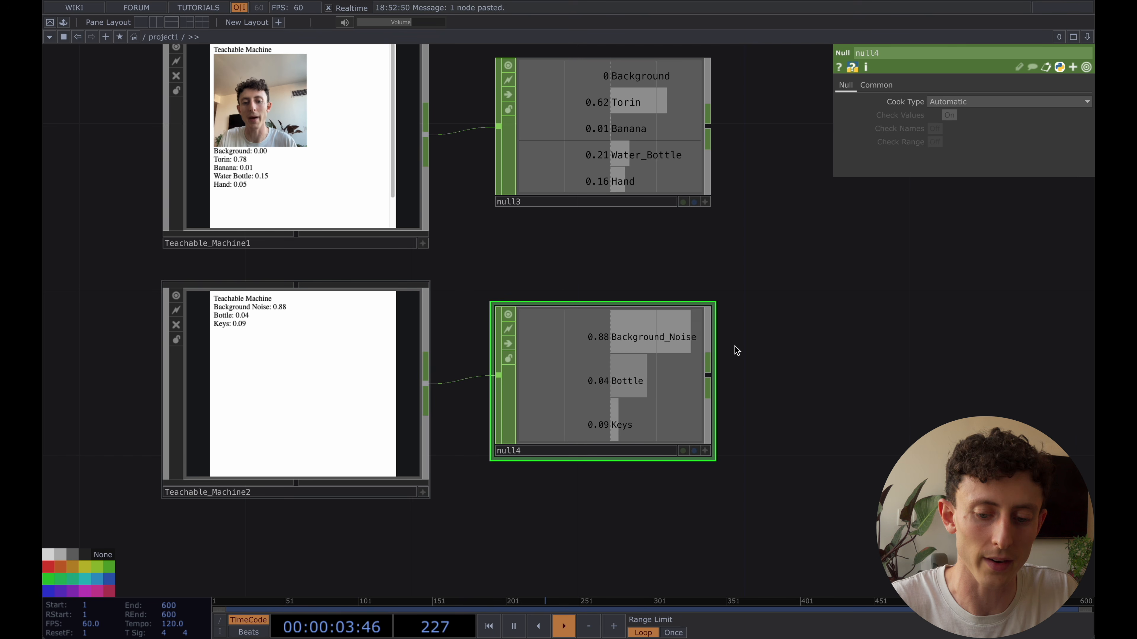
drag(793, 345, 788, 341)
scroll(788, 341, down, 1)
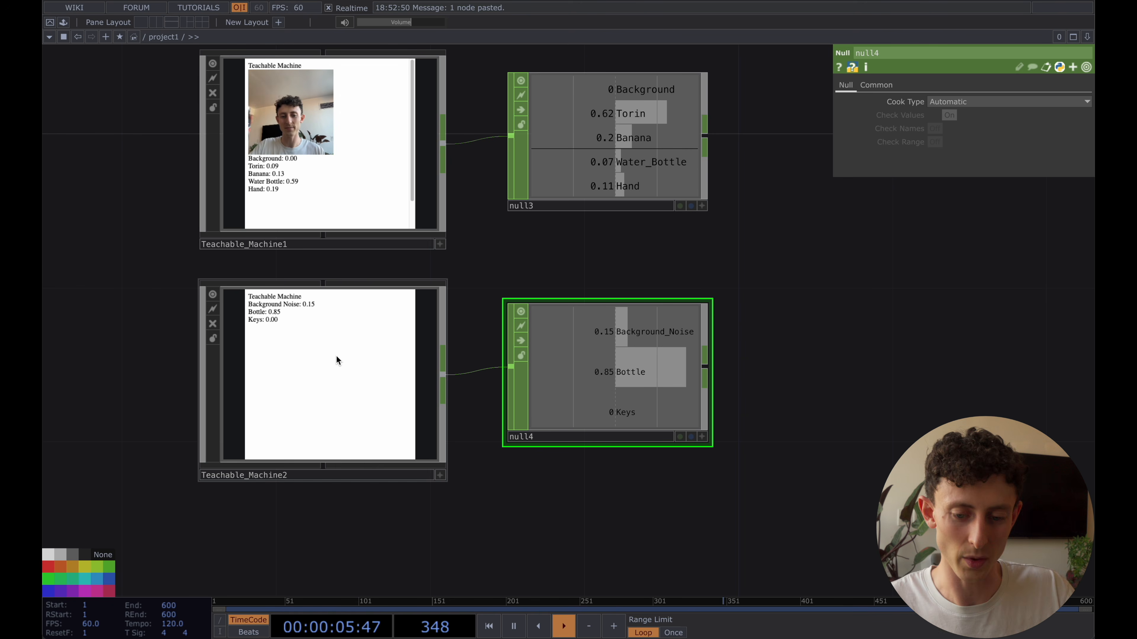
click(318, 362)
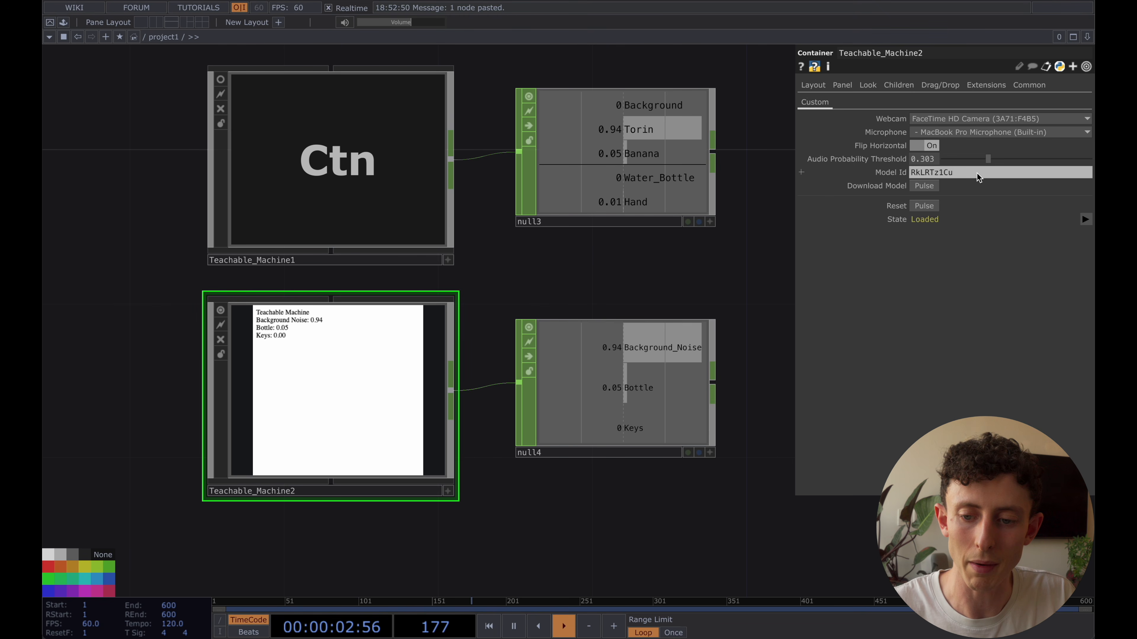
click(988, 159)
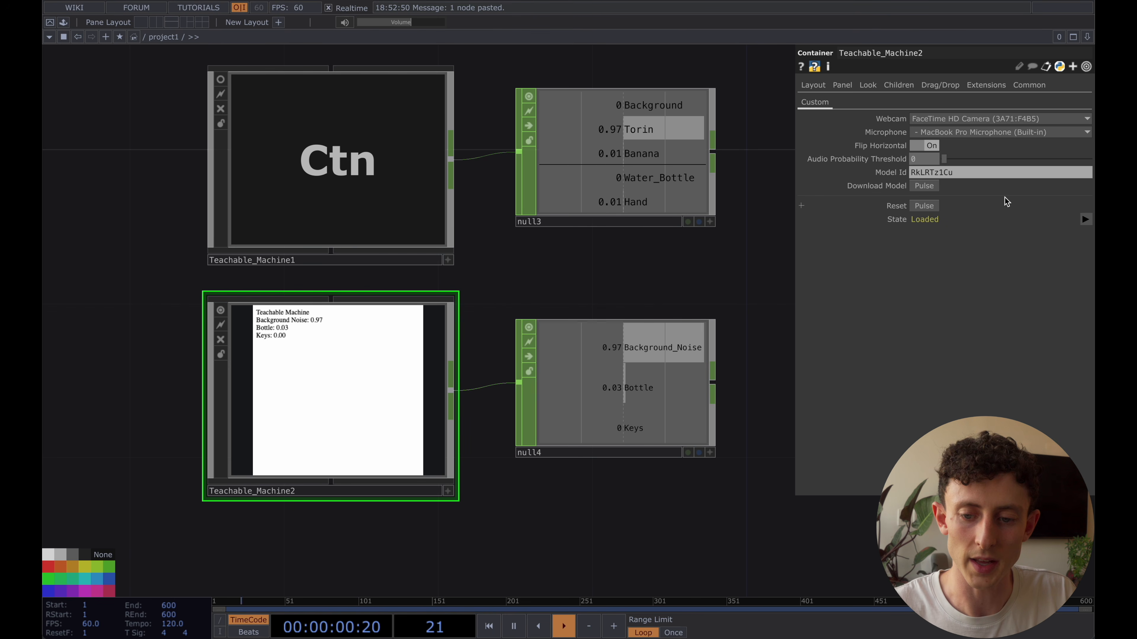
click(1058, 159)
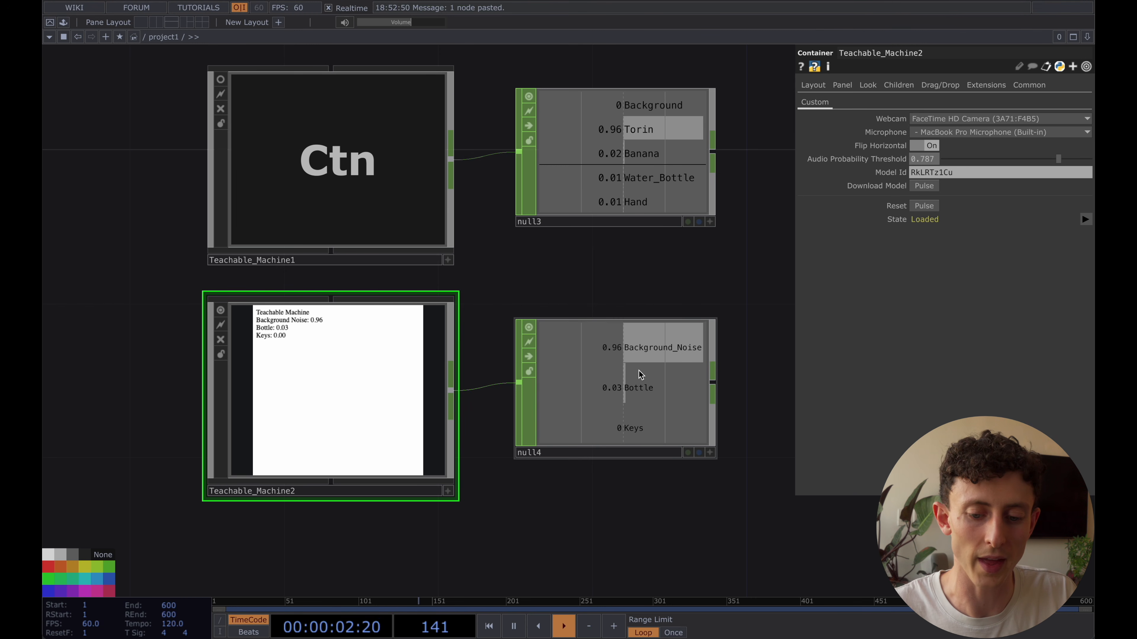
scroll(640, 388, down, 2)
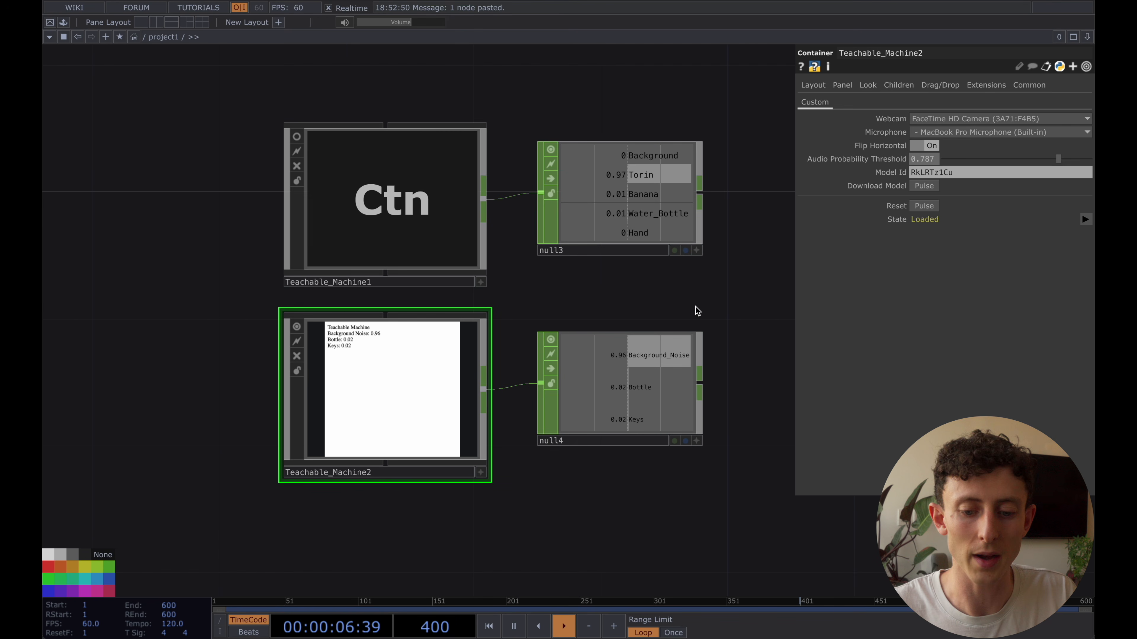
drag(697, 305, 642, 280)
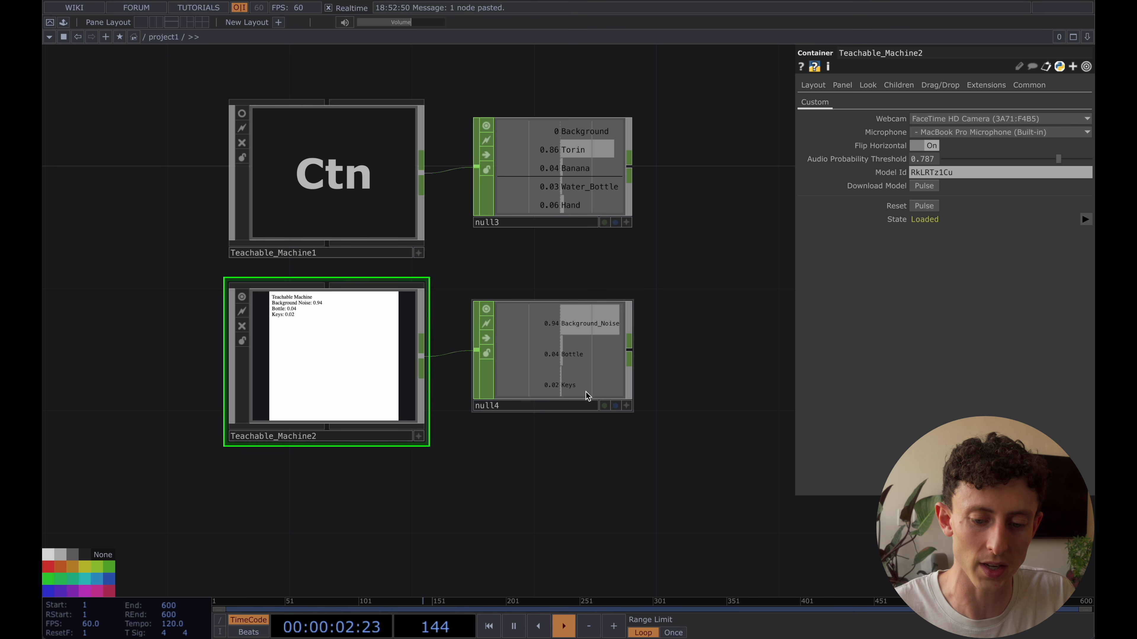
drag(675, 373, 671, 373)
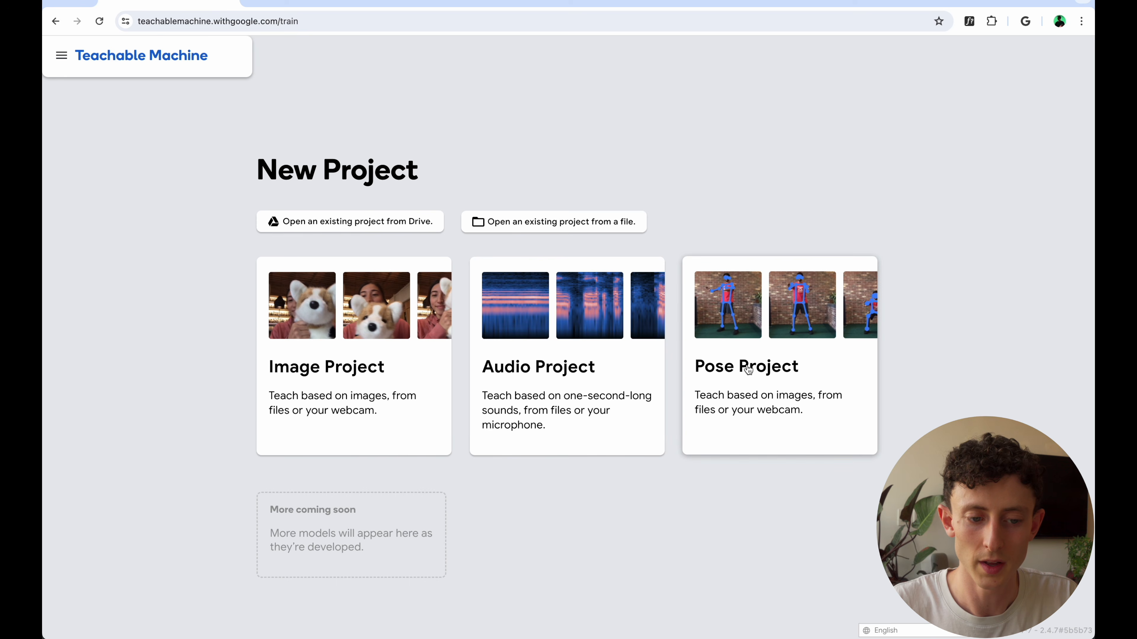
Start a Pose Project in Teachable Machine in the browser and record 35 webcam samples for Class 1, renamed as Background
click(783, 358)
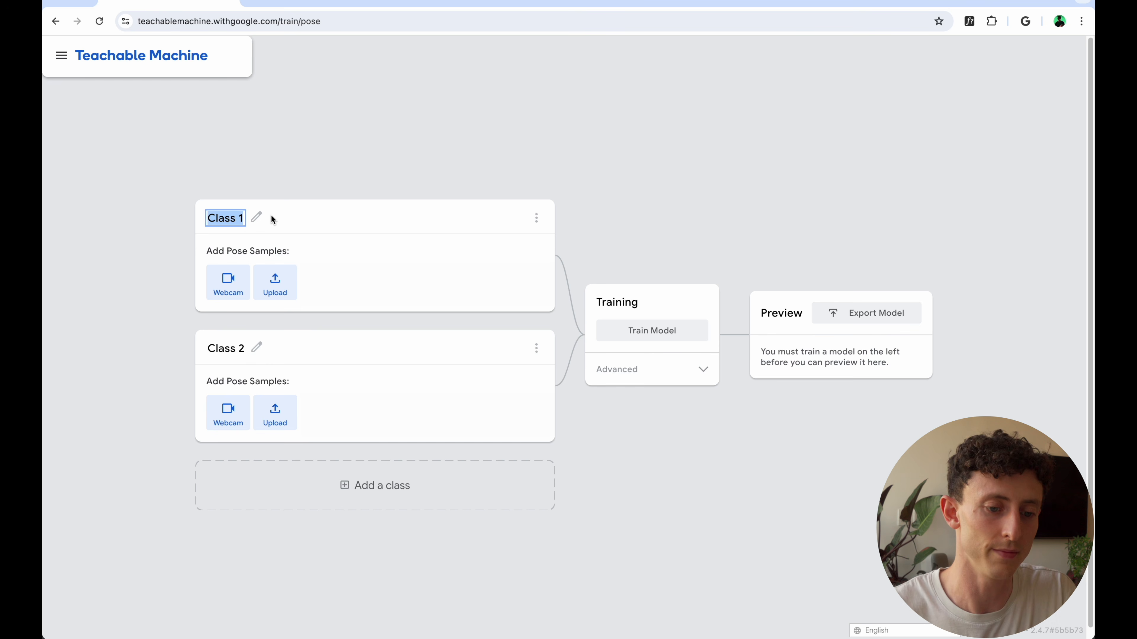
text(Backg)
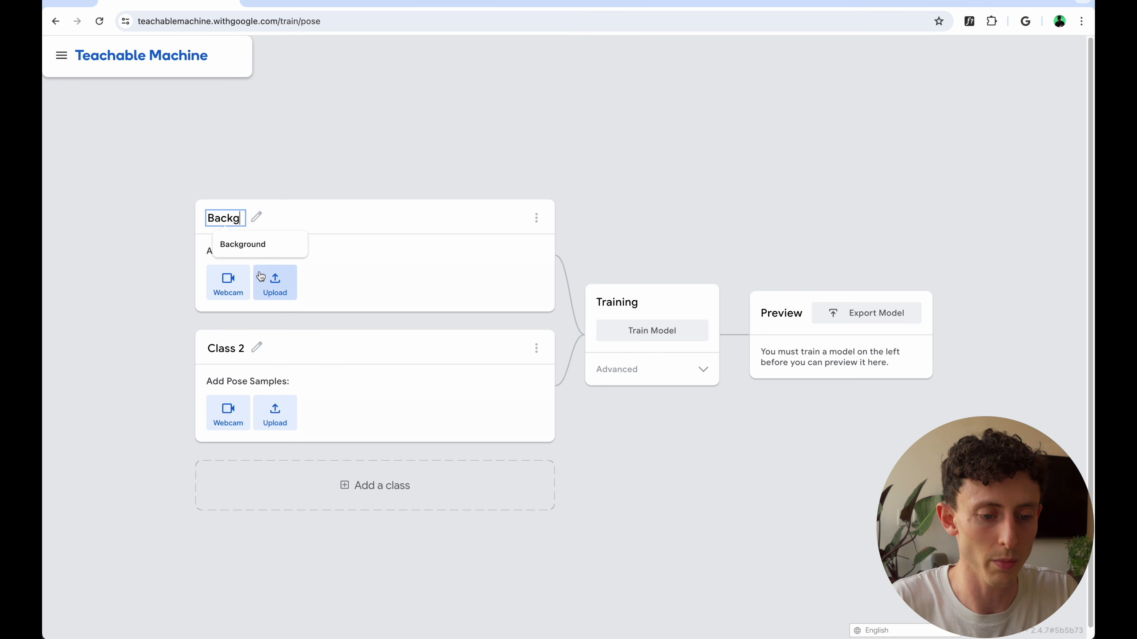
click(250, 252)
click(229, 287)
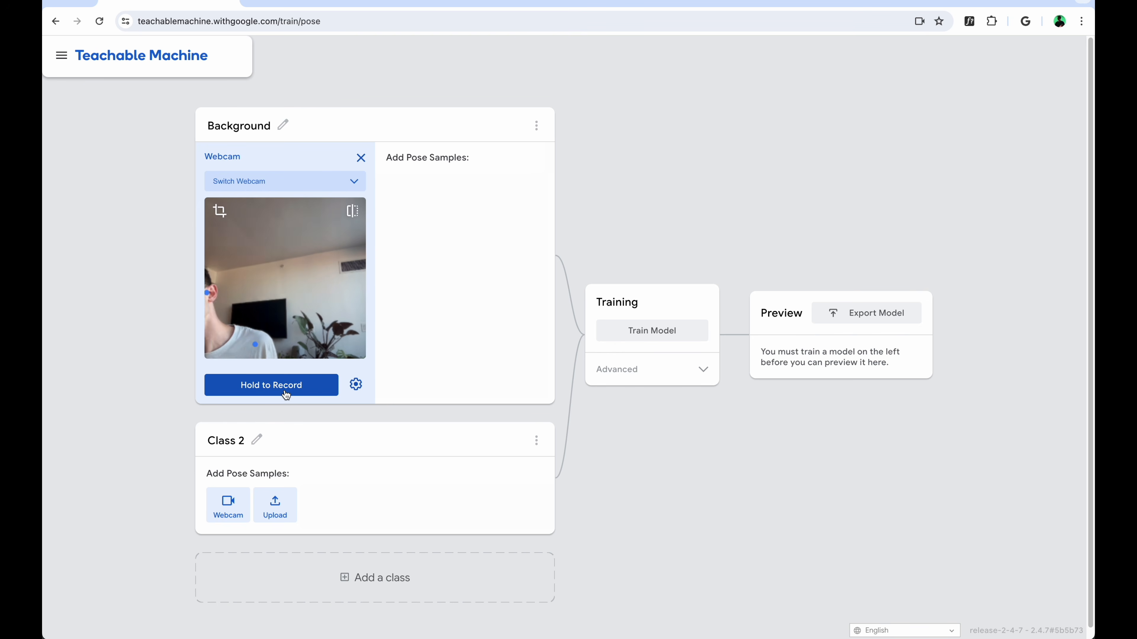
drag(285, 394, 285, 394)
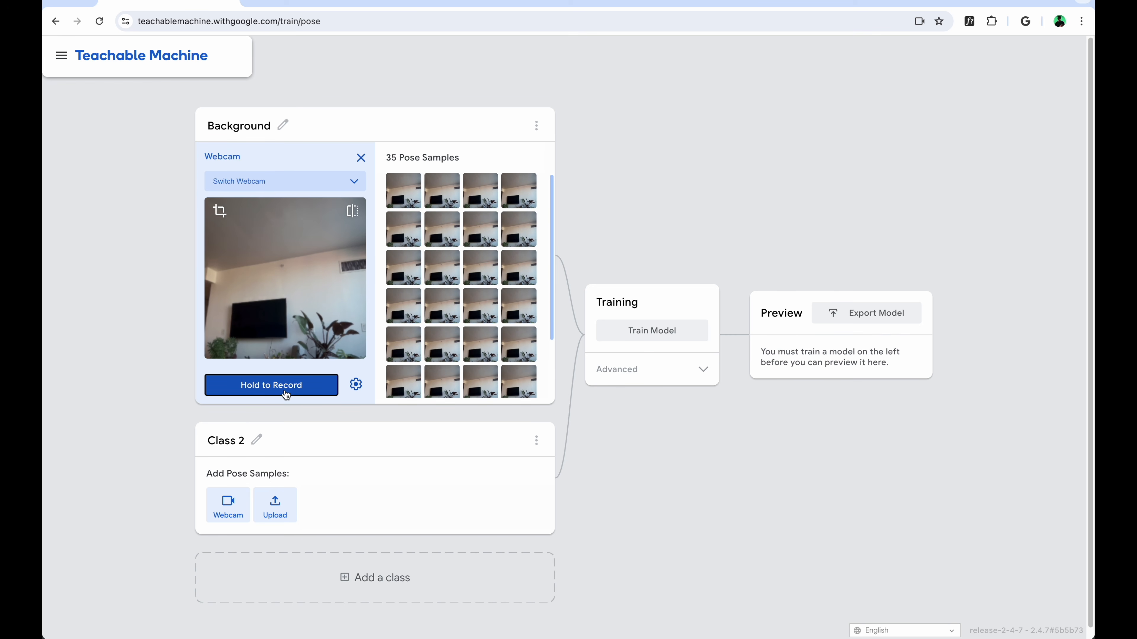
Rename Class 2 as Neutral and record 172 webcam pose samples for it
click(224, 446)
text(Neutr)
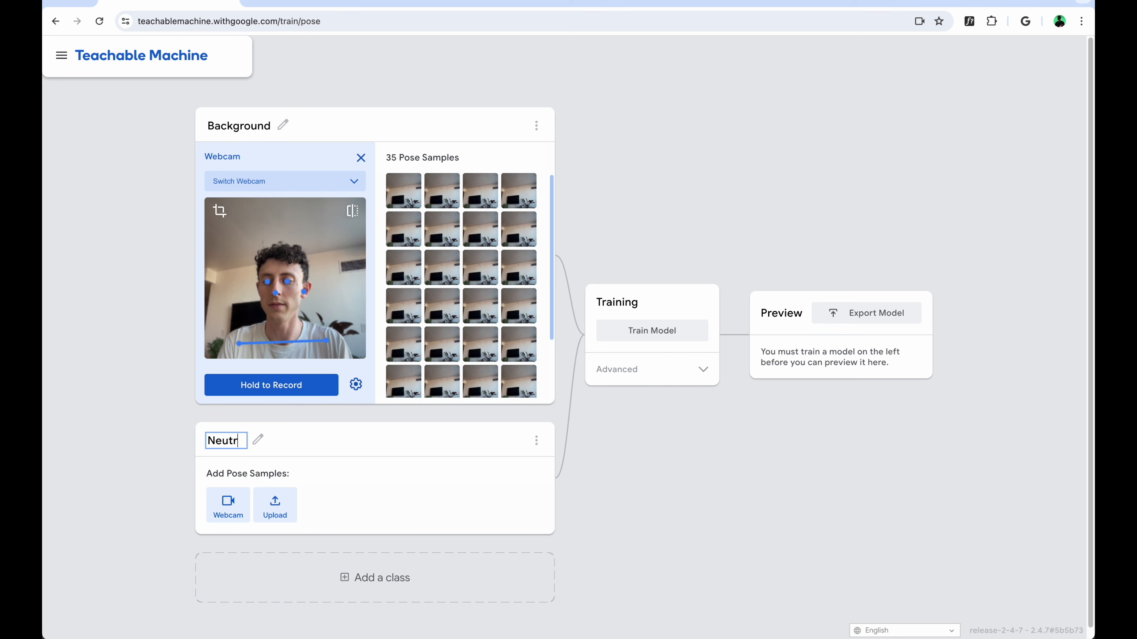
text(al)
click(244, 495)
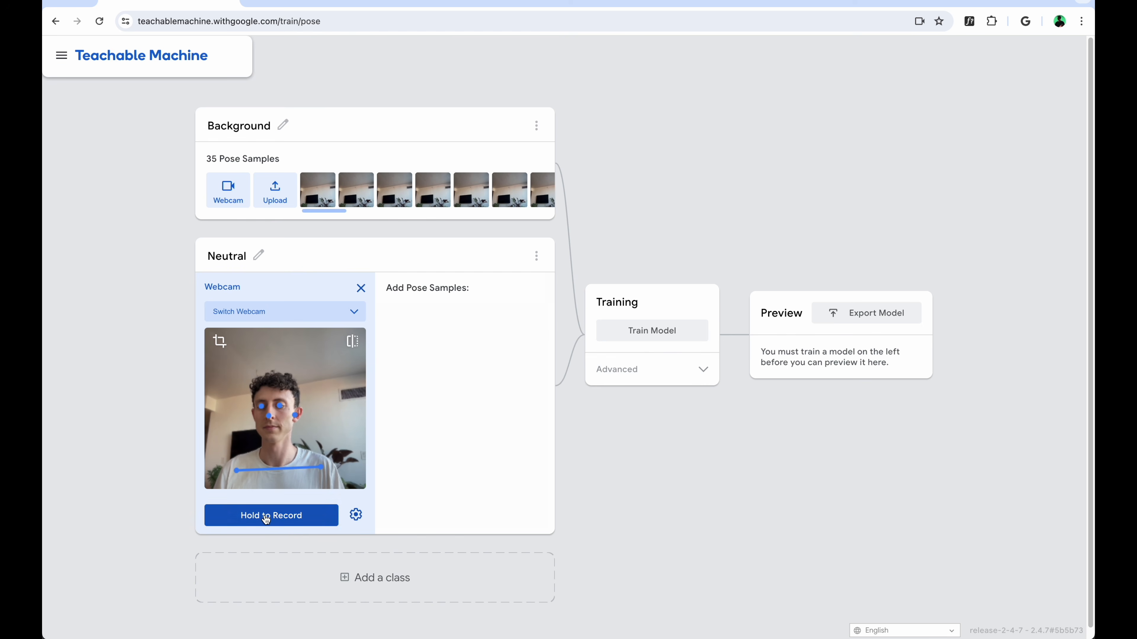
drag(266, 519, 278, 519)
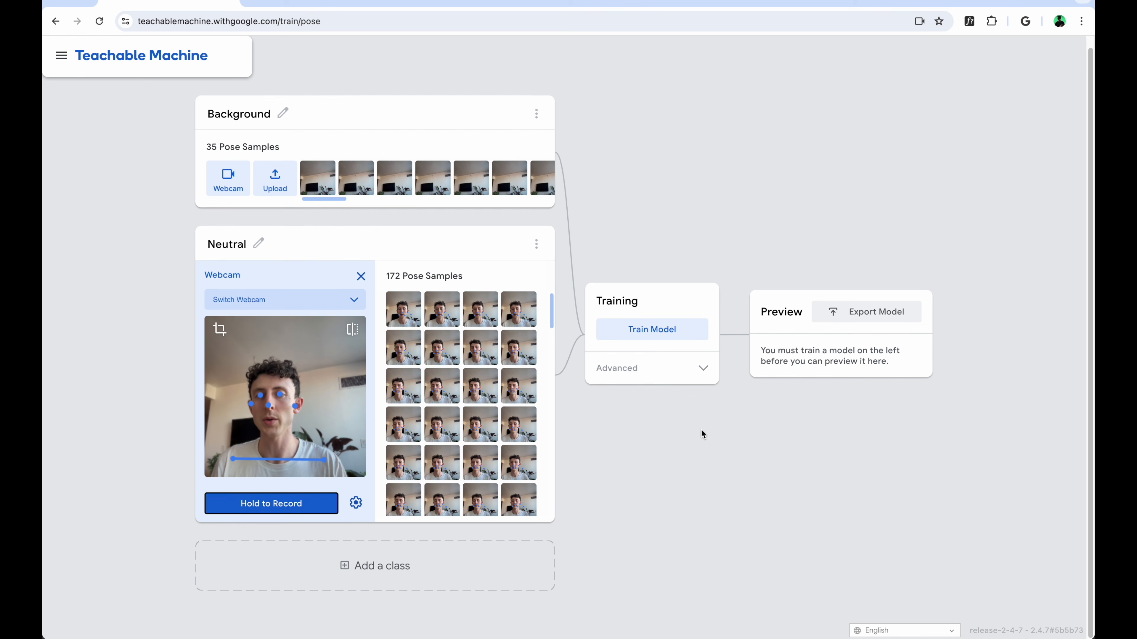
Add a third class to the pose project and name it Y
click(357, 567)
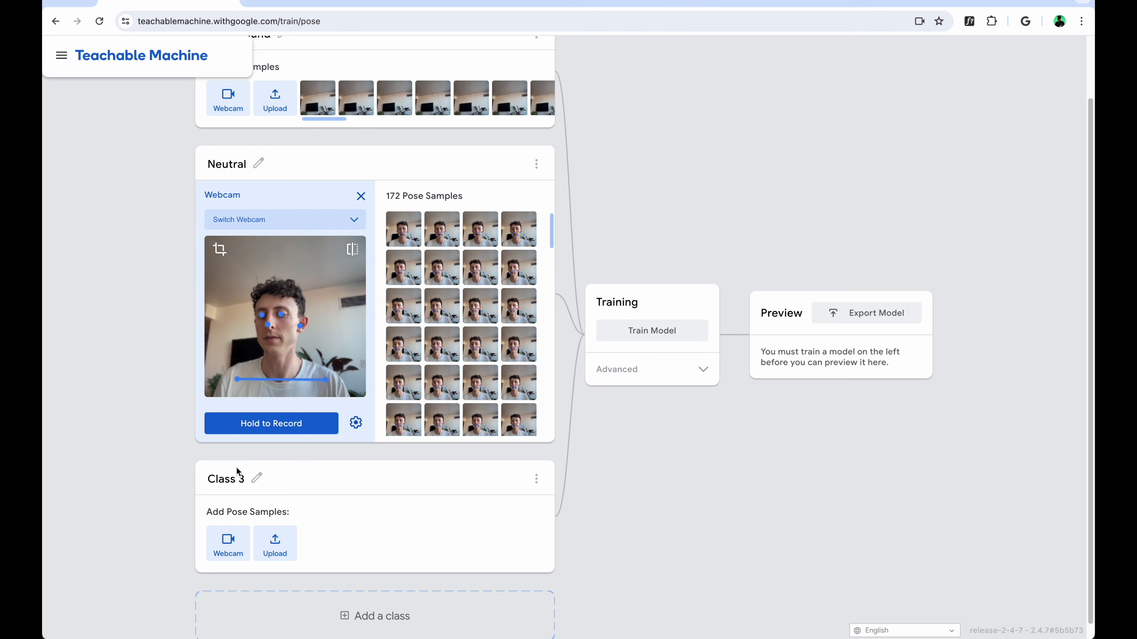
click(238, 478)
text(Y)
key(Return)
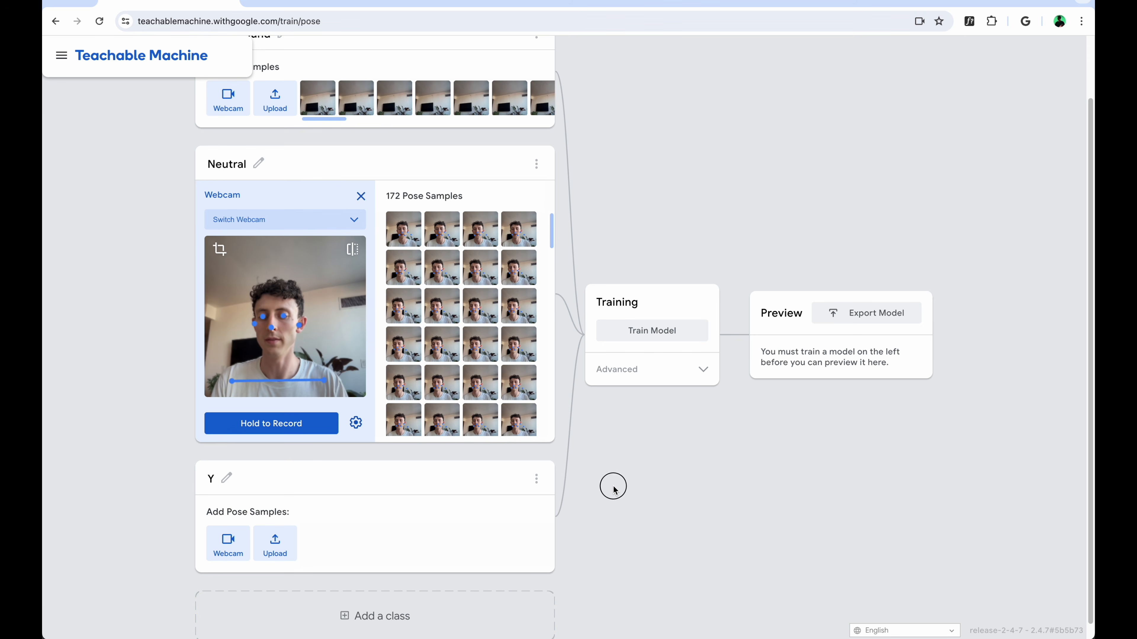
scroll(613, 485, down, 1)
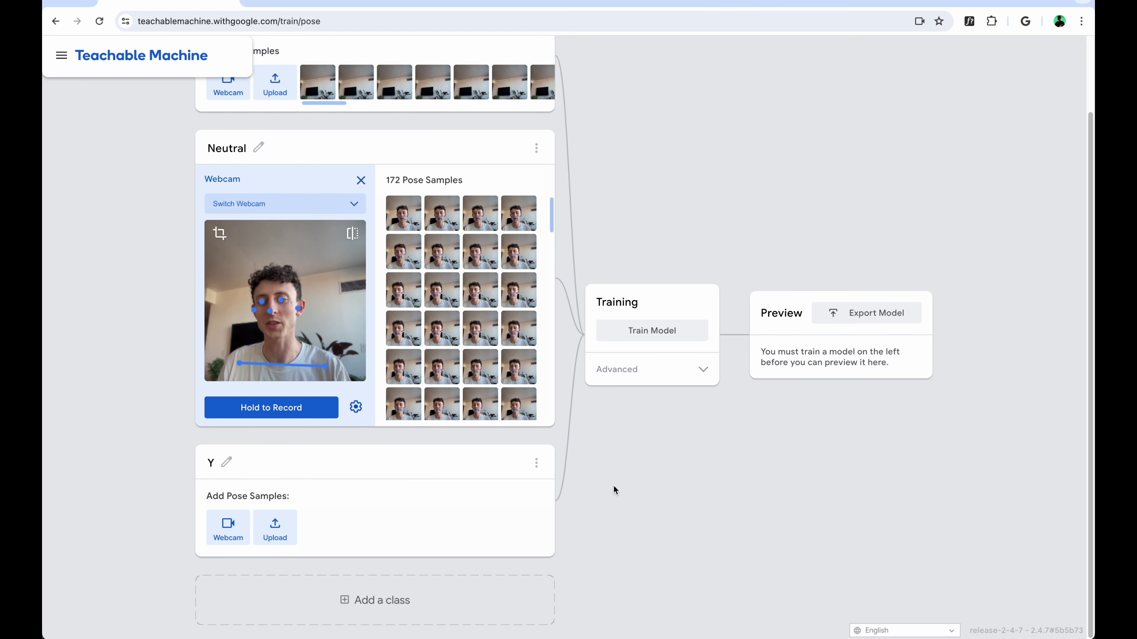
Disable Hold to Record for class Y's webcam, keeping a 2-second delay and 6-second duration, and record its arms-raised pose samples
click(236, 524)
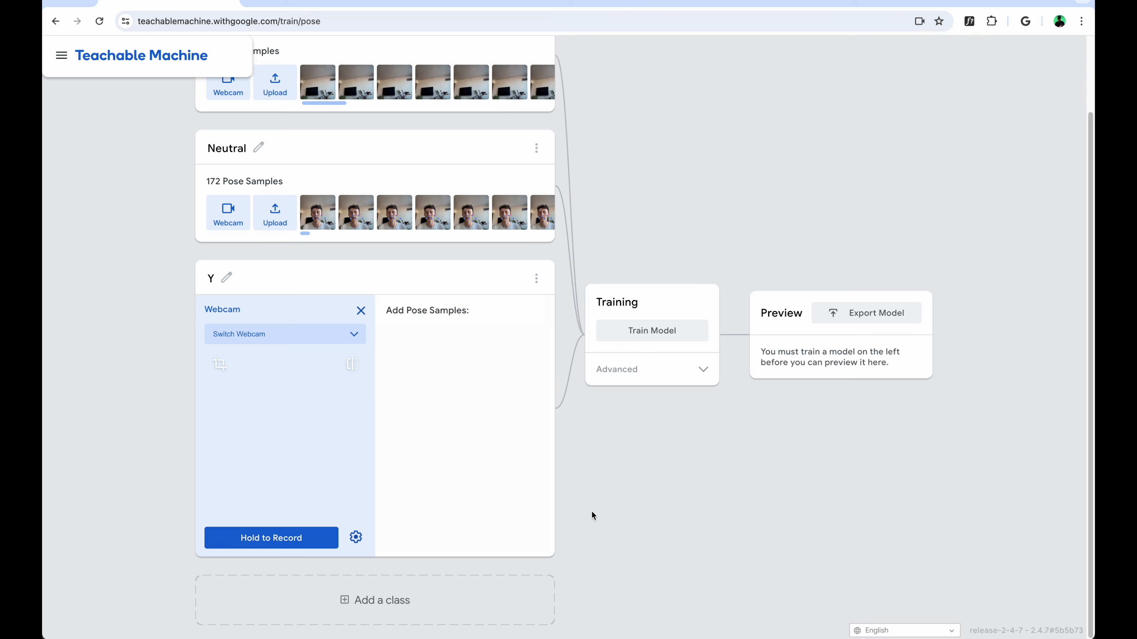
click(356, 538)
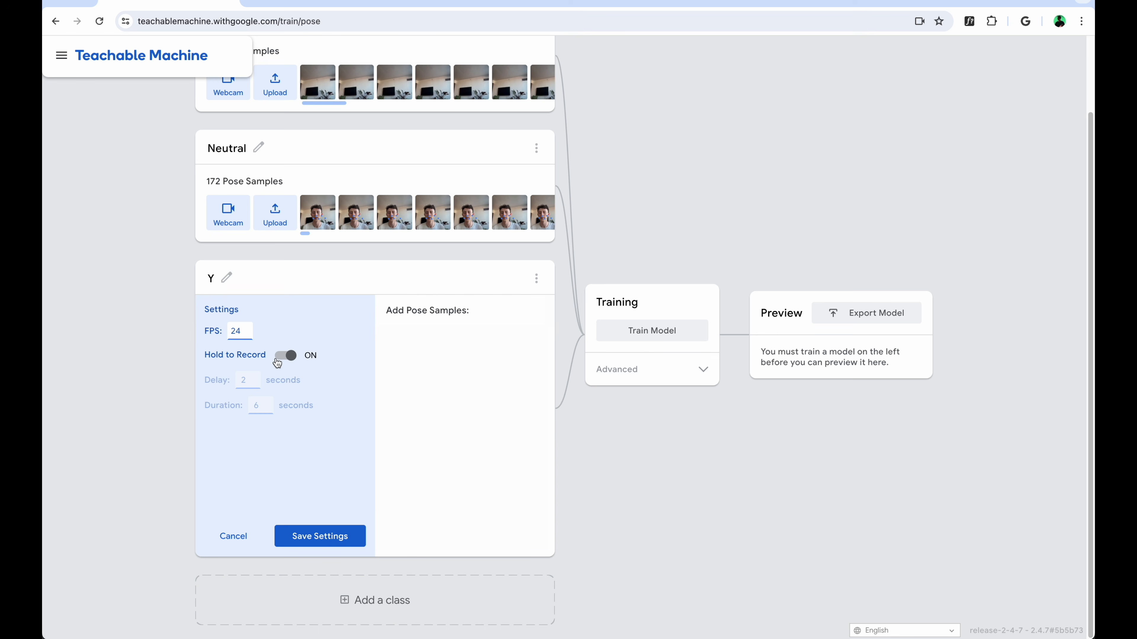
click(289, 356)
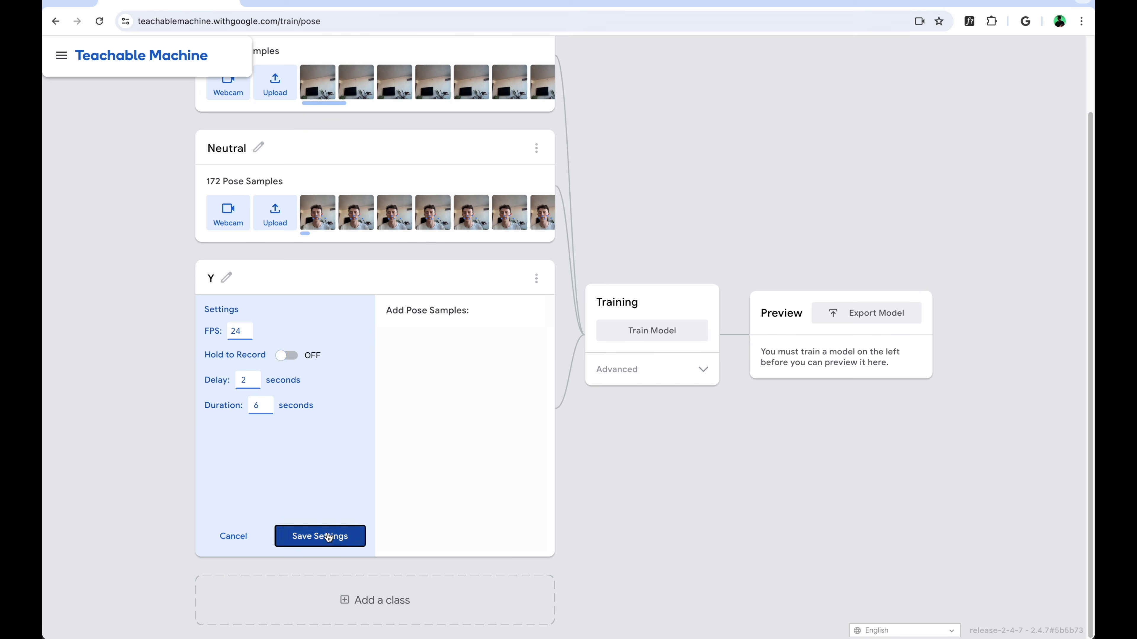
click(313, 537)
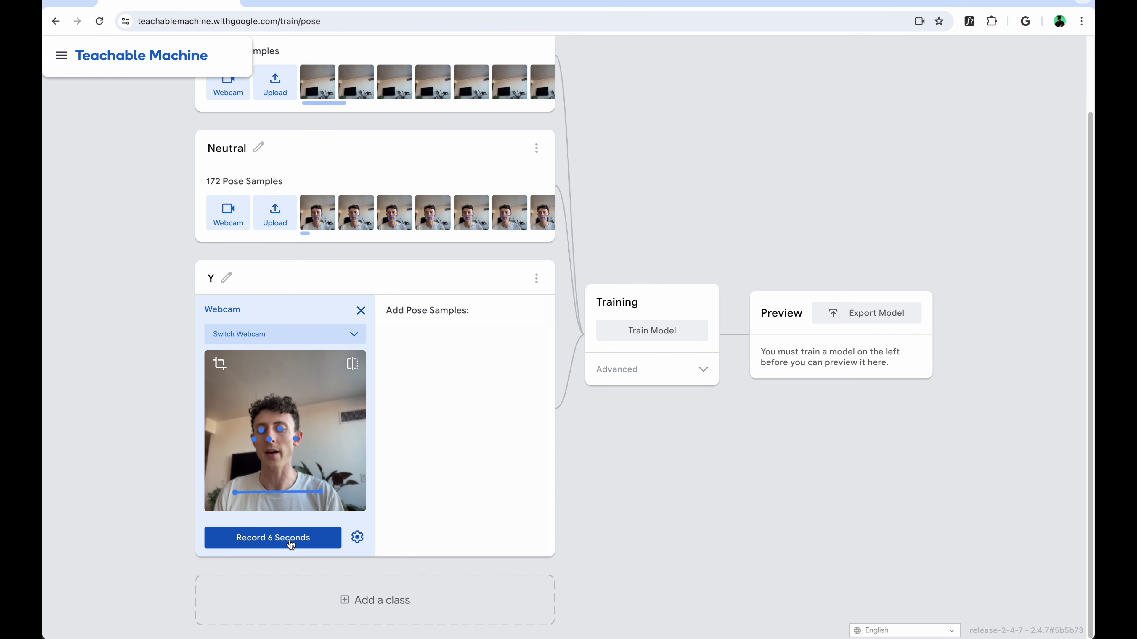
click(291, 539)
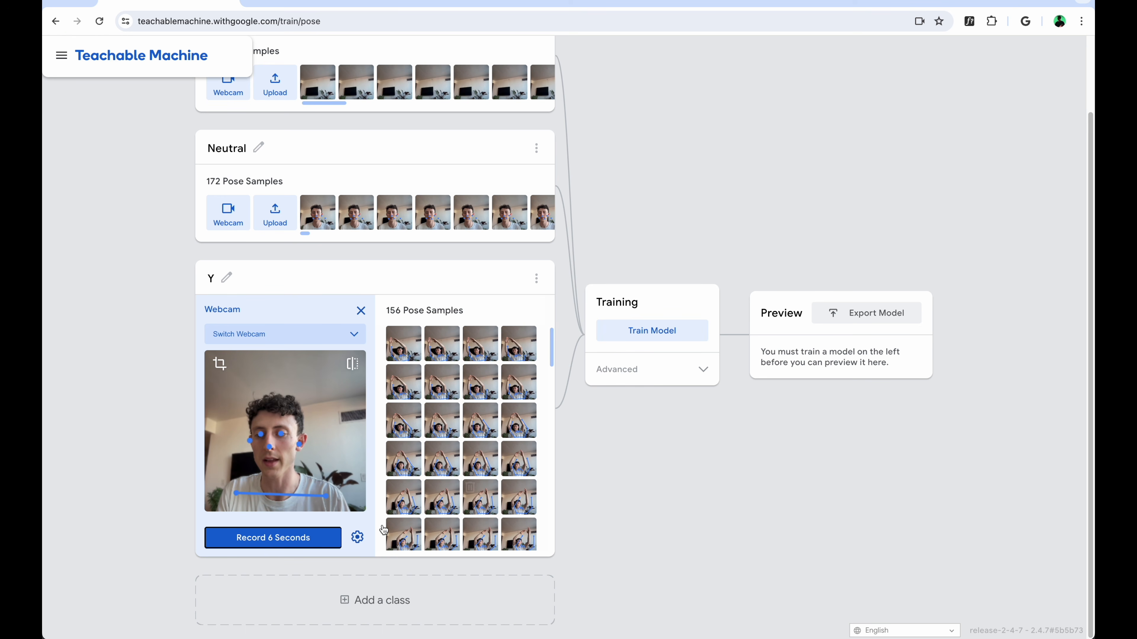
Add a class named Left and record 6 seconds of webcam pose samples for it with one arm raised
click(355, 601)
click(228, 592)
text(Lef)
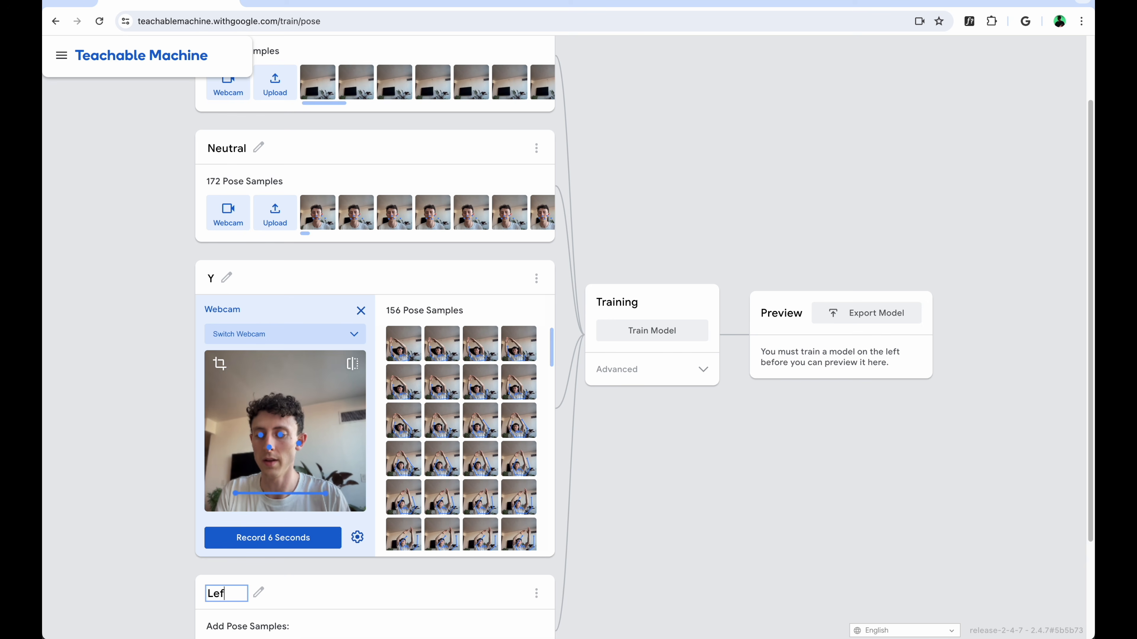
key(Return)
scroll(617, 587, down, 3)
click(228, 525)
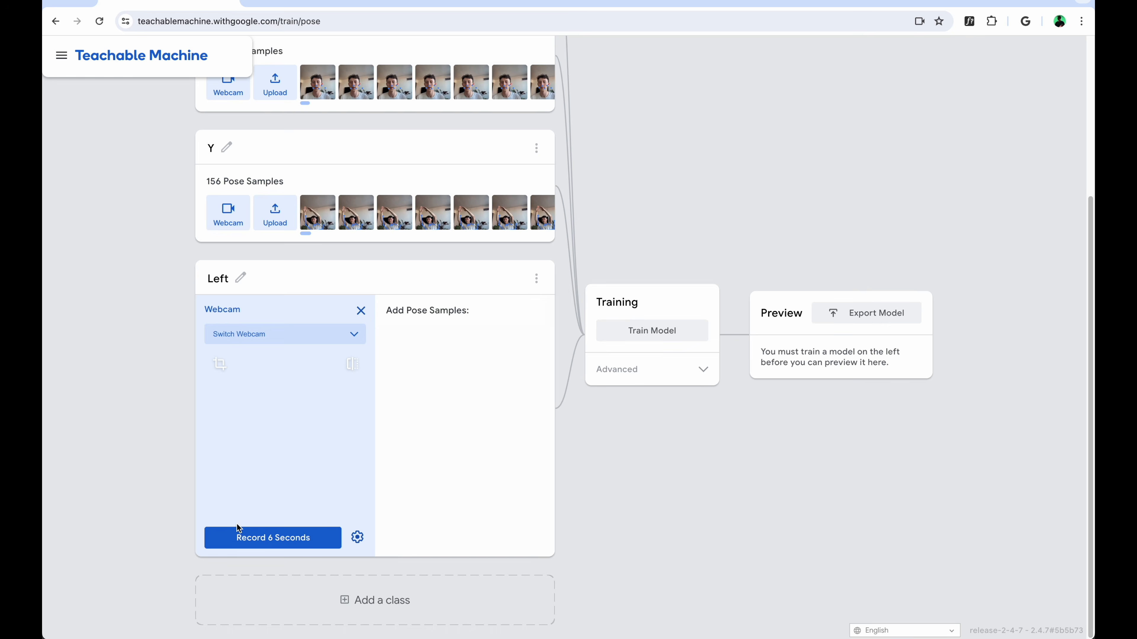
click(357, 538)
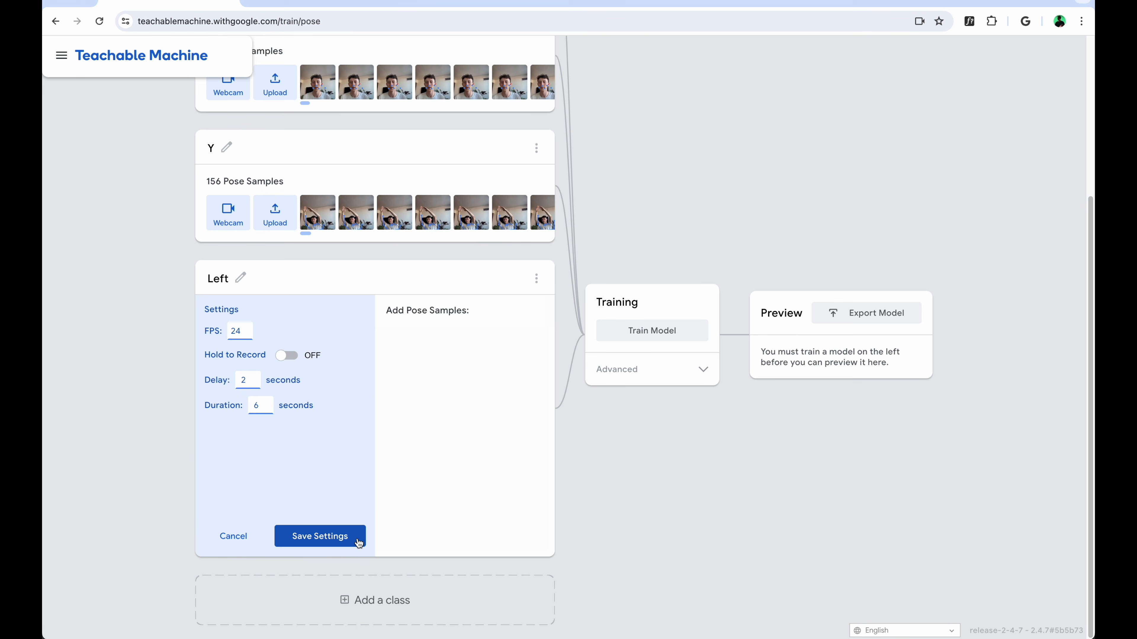
click(327, 543)
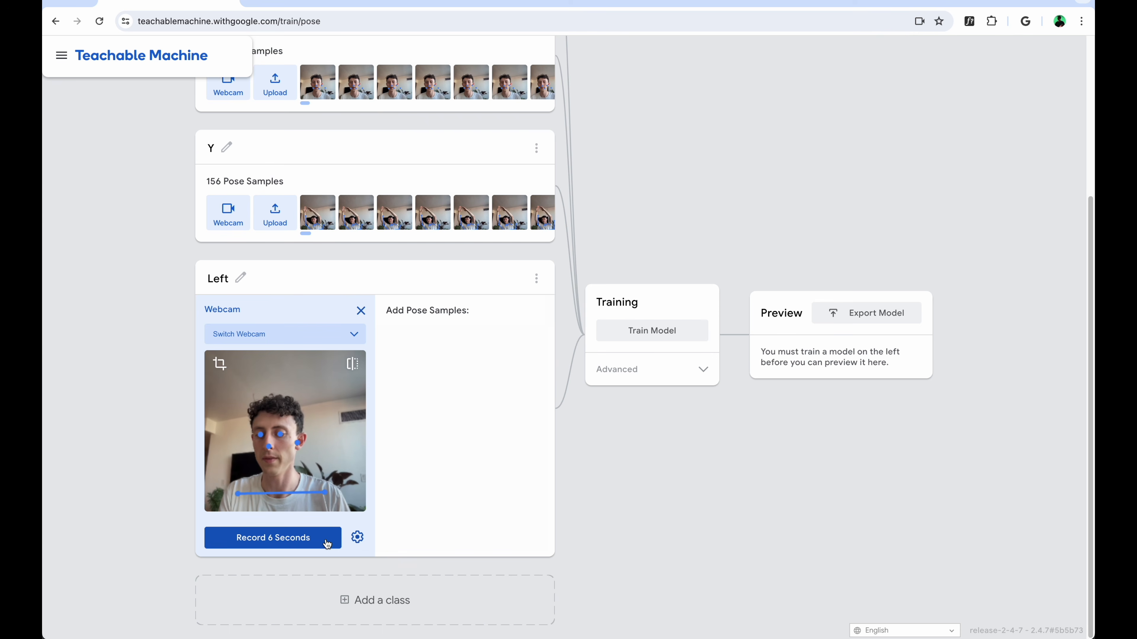
click(274, 538)
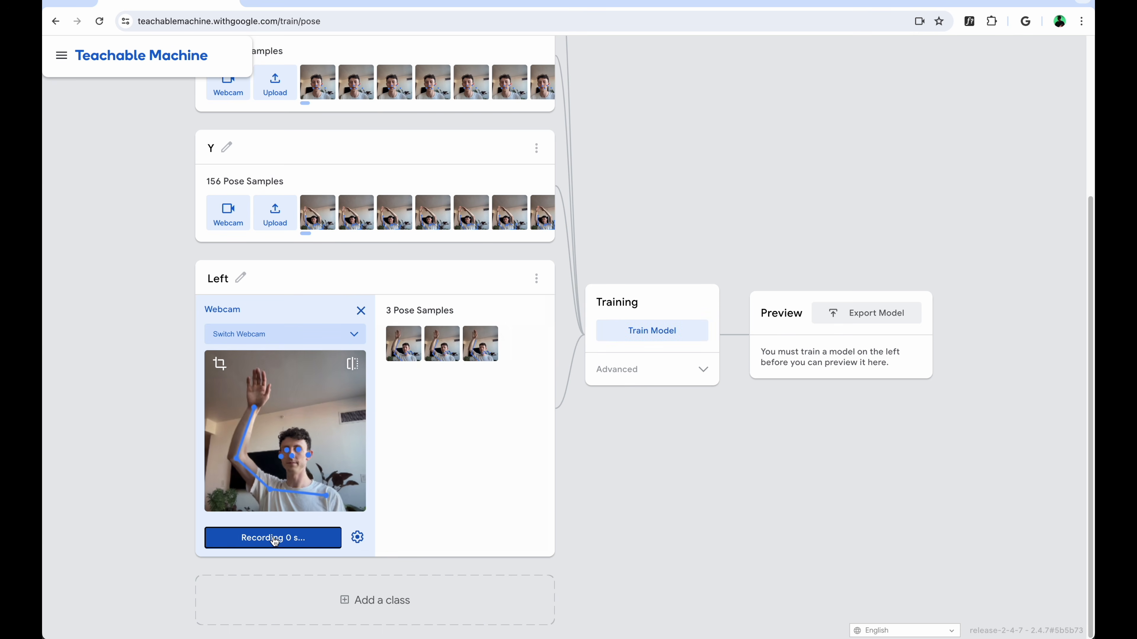
Add a class named Right and record 6 seconds of webcam pose samples with the other arm raised
click(352, 620)
click(223, 594)
text(Right)
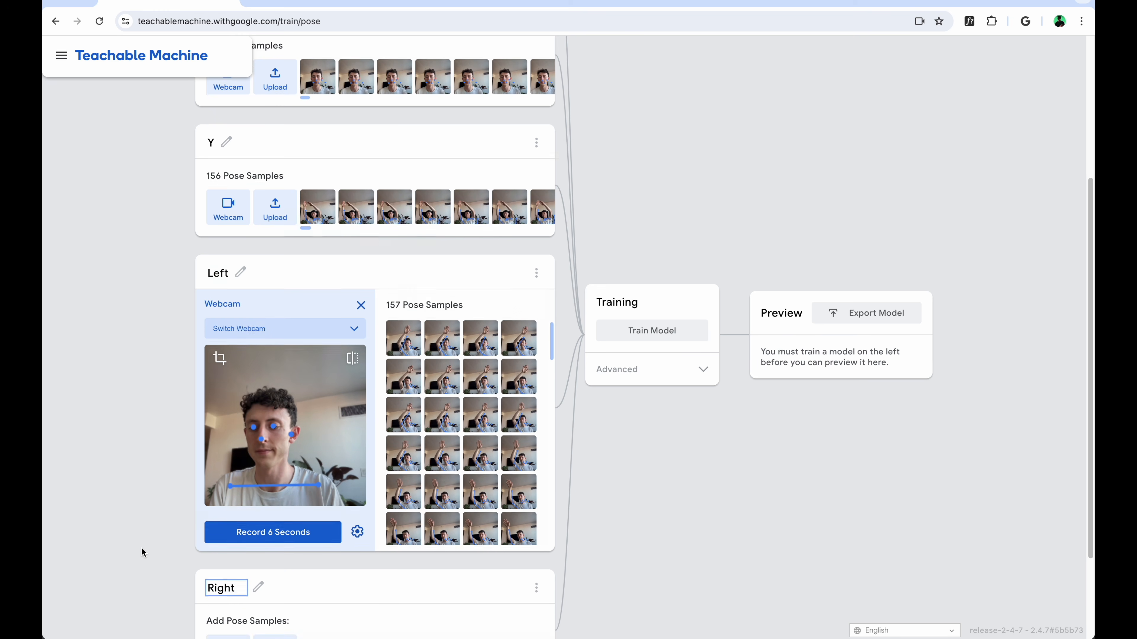
scroll(255, 551, down, 3)
click(228, 523)
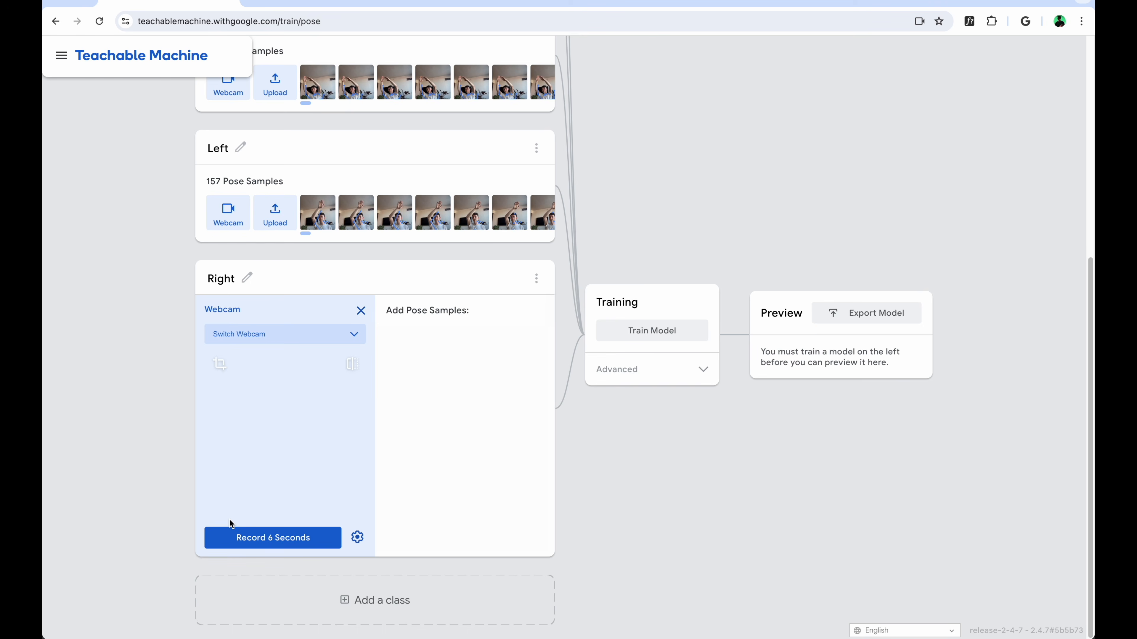
click(294, 540)
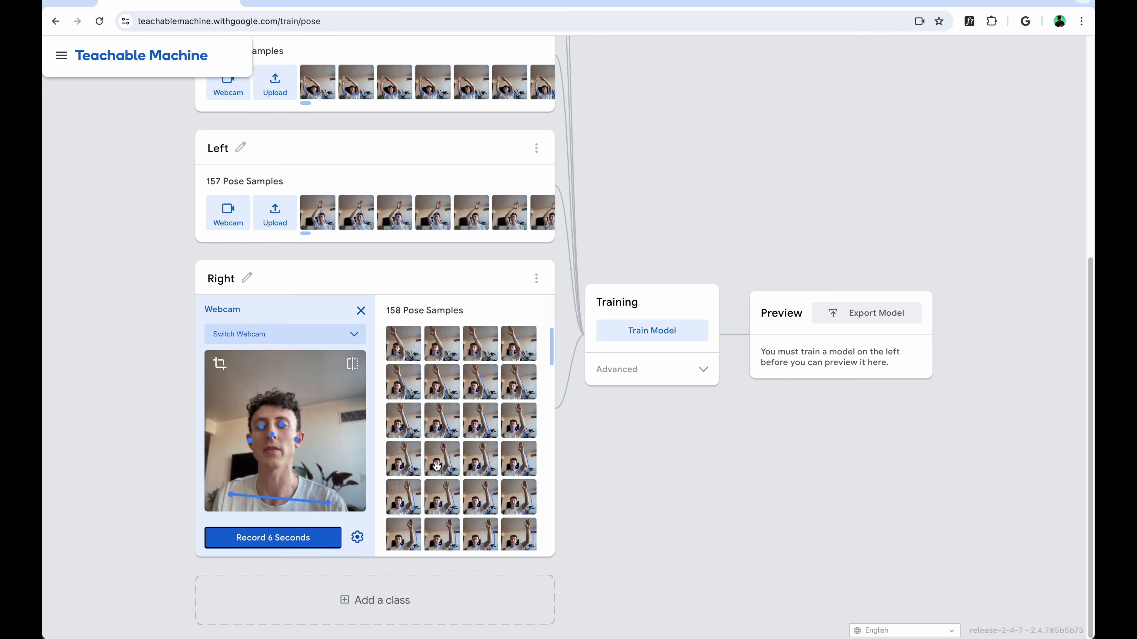
Train the pose model, upload it for a shareable link, and copy the model ID from the end of that link
click(647, 331)
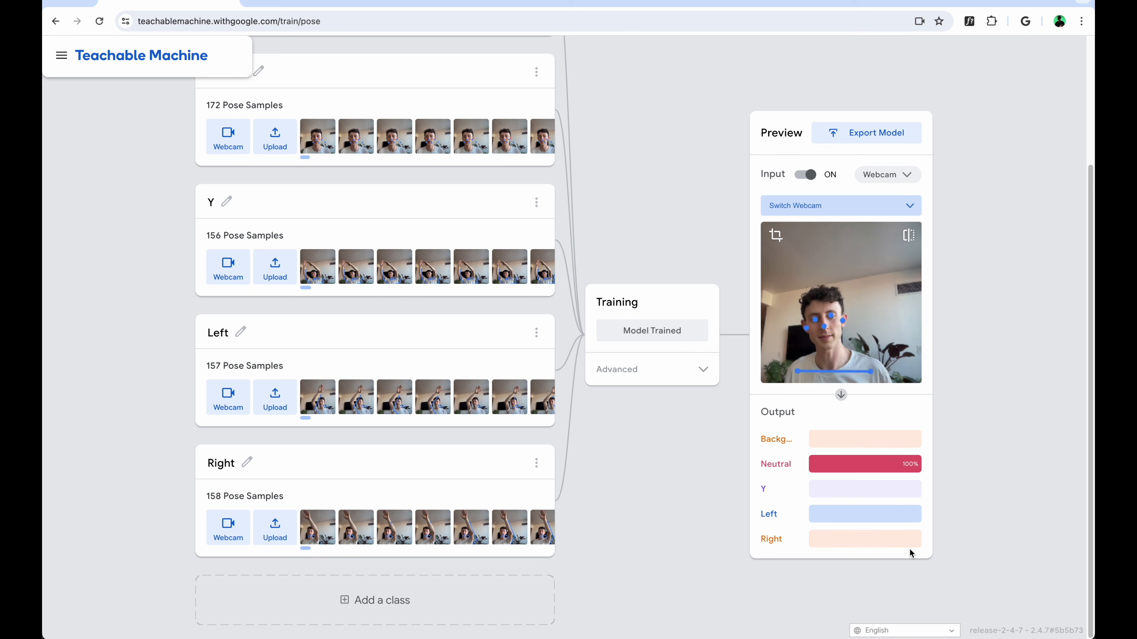
click(864, 133)
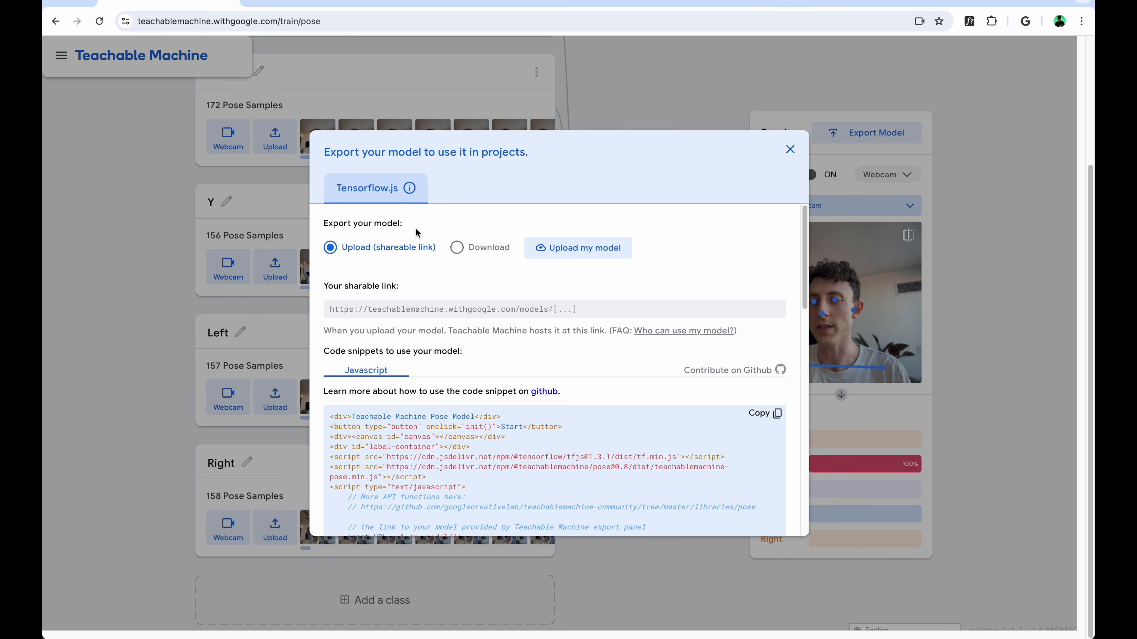
click(571, 251)
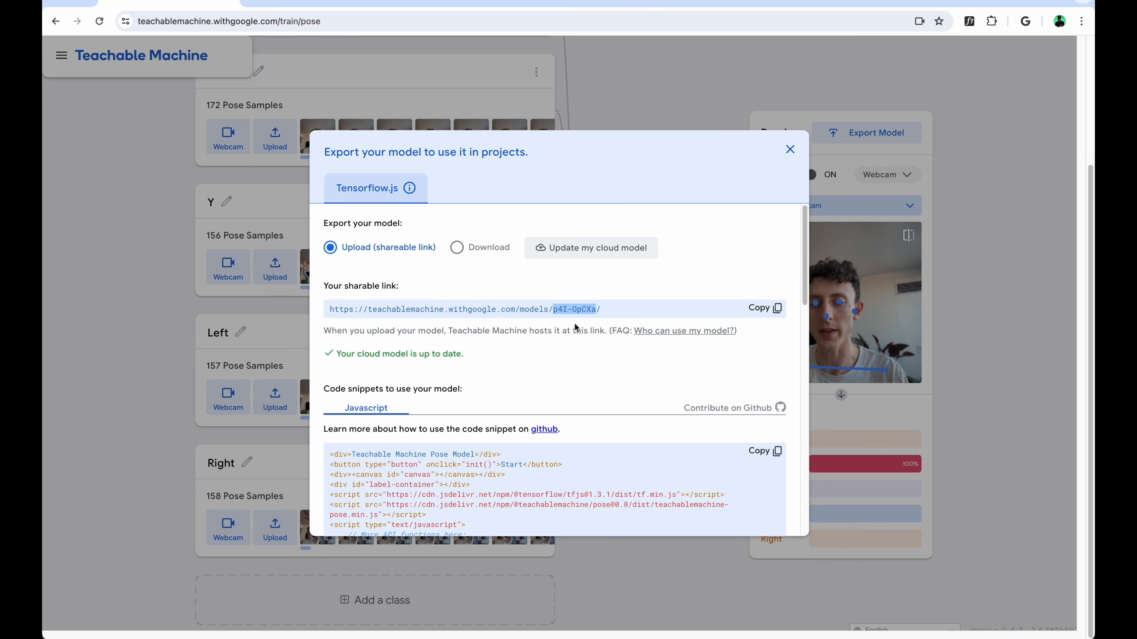
Switch to TouchDesigner, paste a copy of Teachable_Machine2 below the original, set its Model Id to p4I-OpCXa and download the model
scroll(576, 328, down, 1)
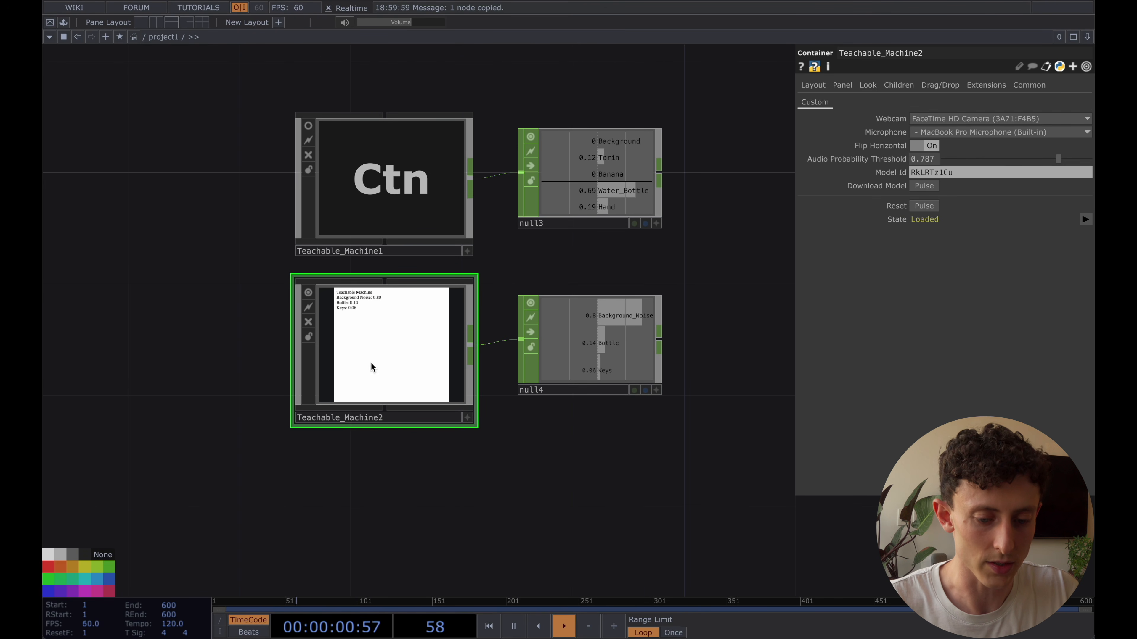
key(ctrl+v)
scroll(540, 348, down, 5)
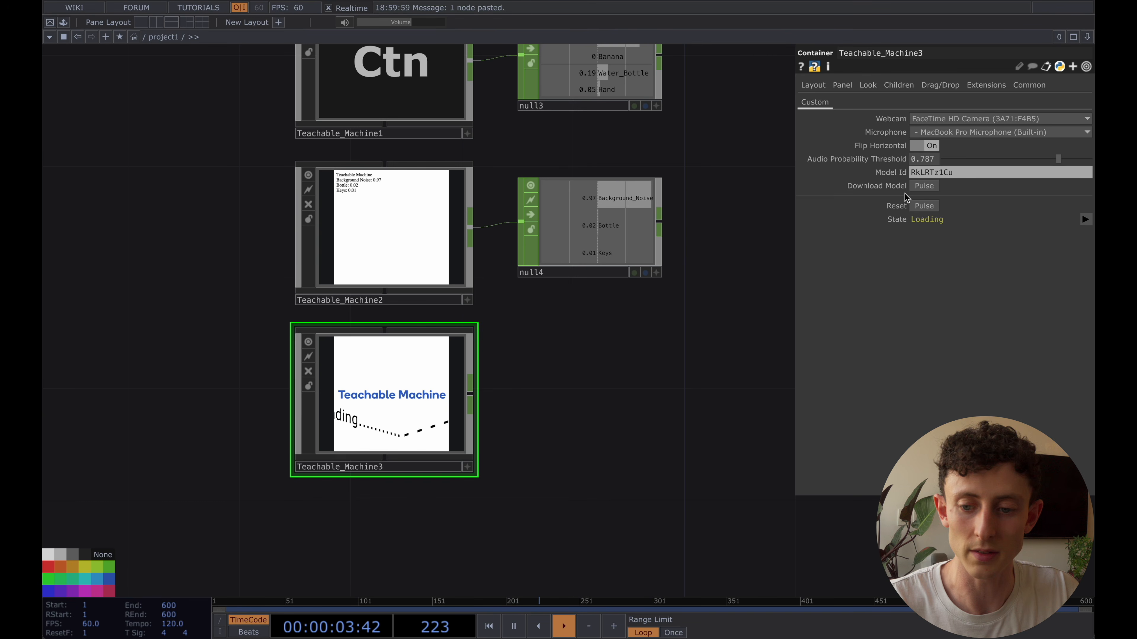
click(969, 172)
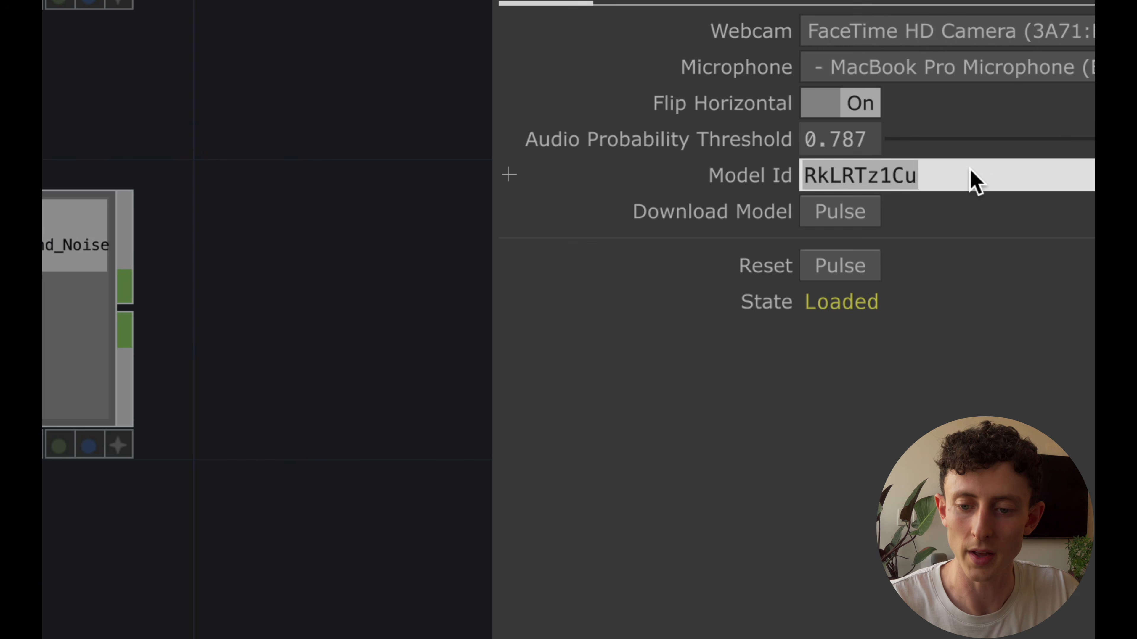
text(p4I-0pCXa)
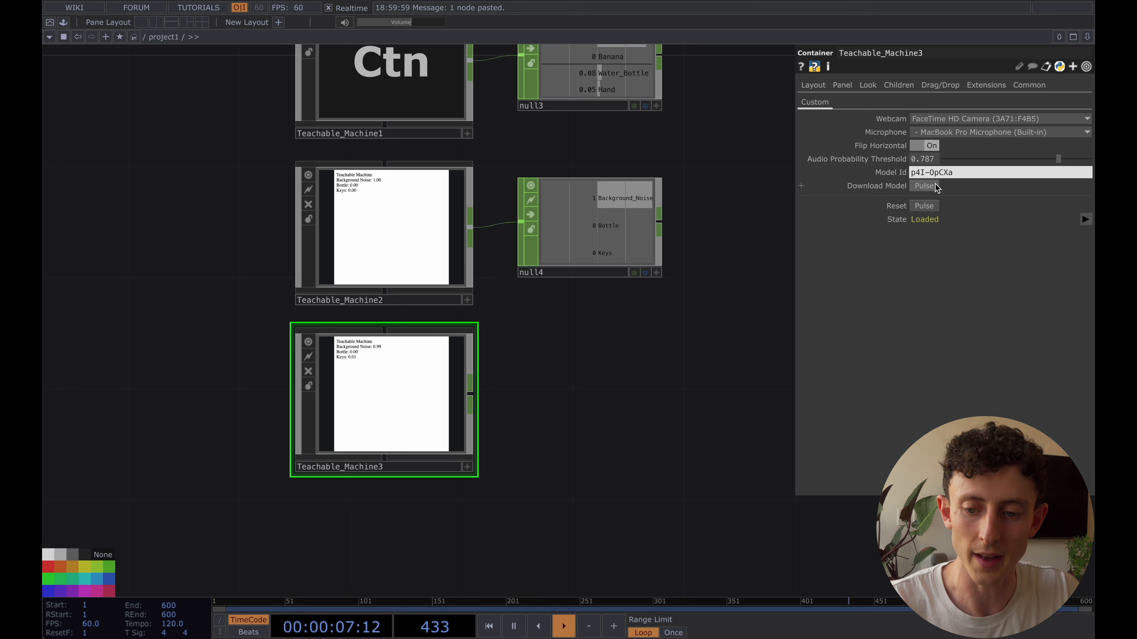
click(869, 213)
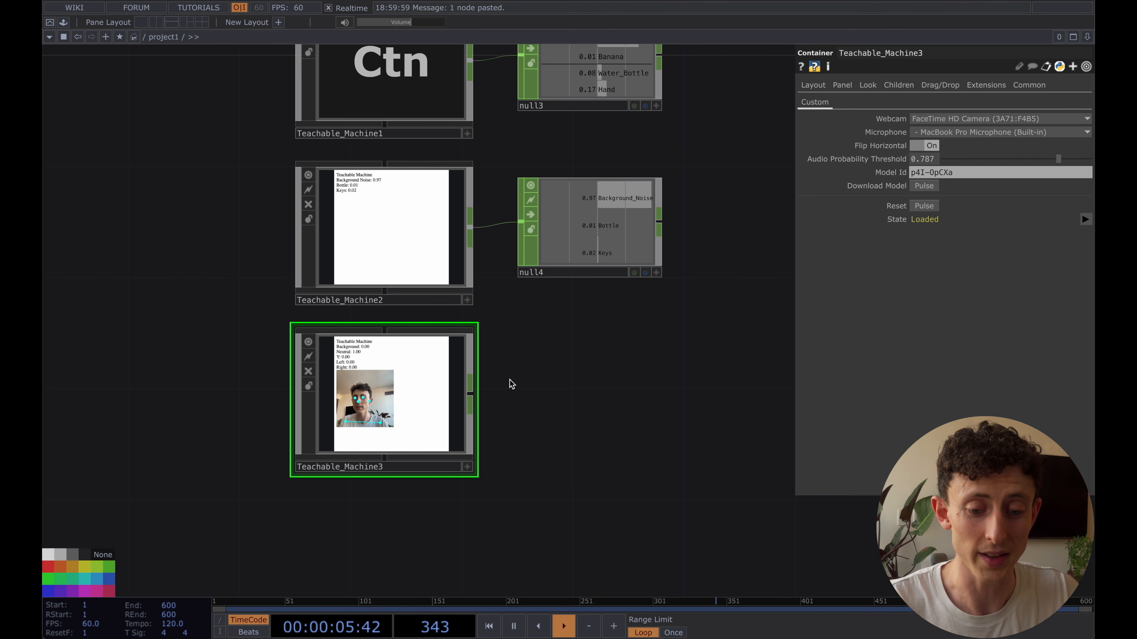
Connect a Null CHOP to the output of Teachable_Machine3, placed below null4
right_click(471, 401)
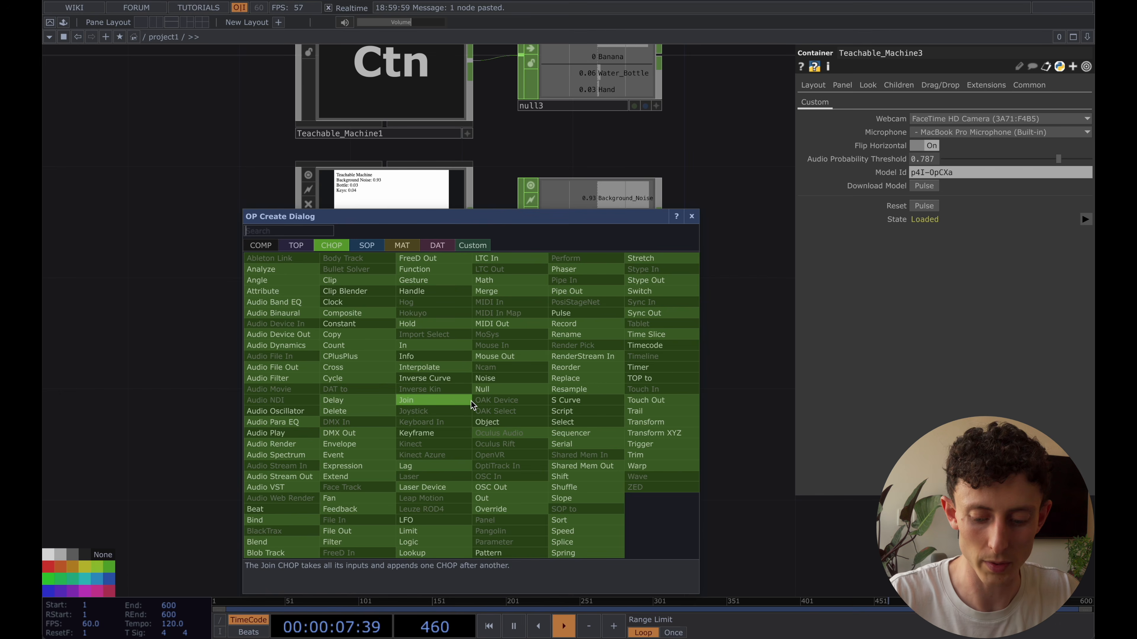
text(null)
key(Return)
click(473, 403)
drag(474, 403, 577, 401)
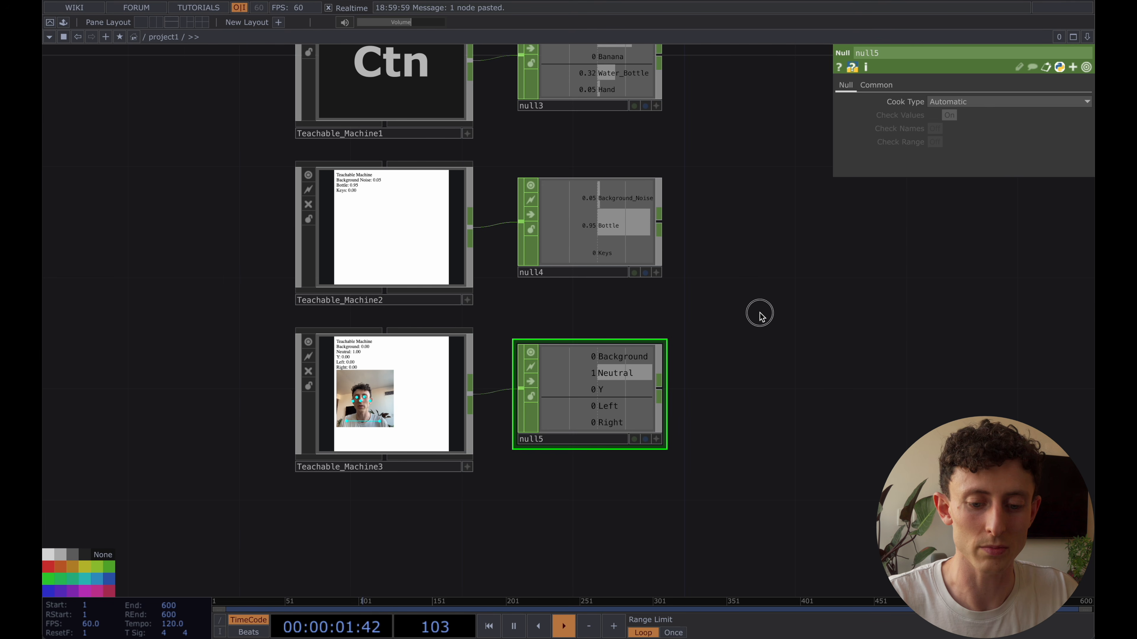
Turn on the node viewer of Teachable_Machine1 and turn off the node viewer of Teachable_Machine3
scroll(743, 317, right, 2)
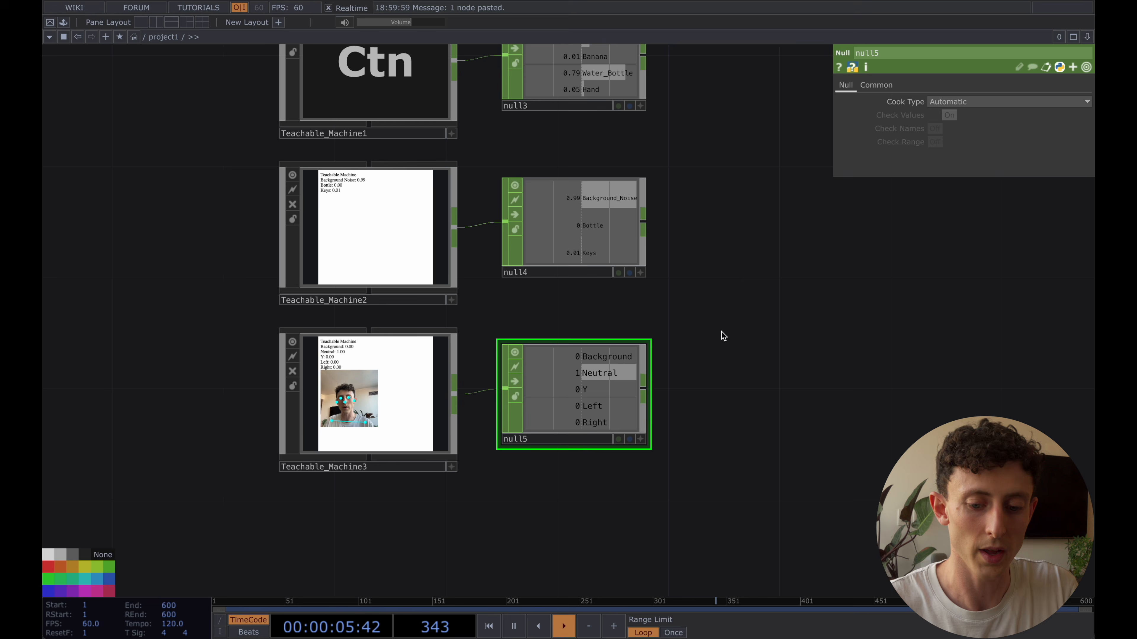
scroll(721, 332, down, 2)
drag(771, 299, 665, 330)
scroll(719, 344, down, 2)
scroll(685, 325, down, 1)
scroll(698, 297, down, 1)
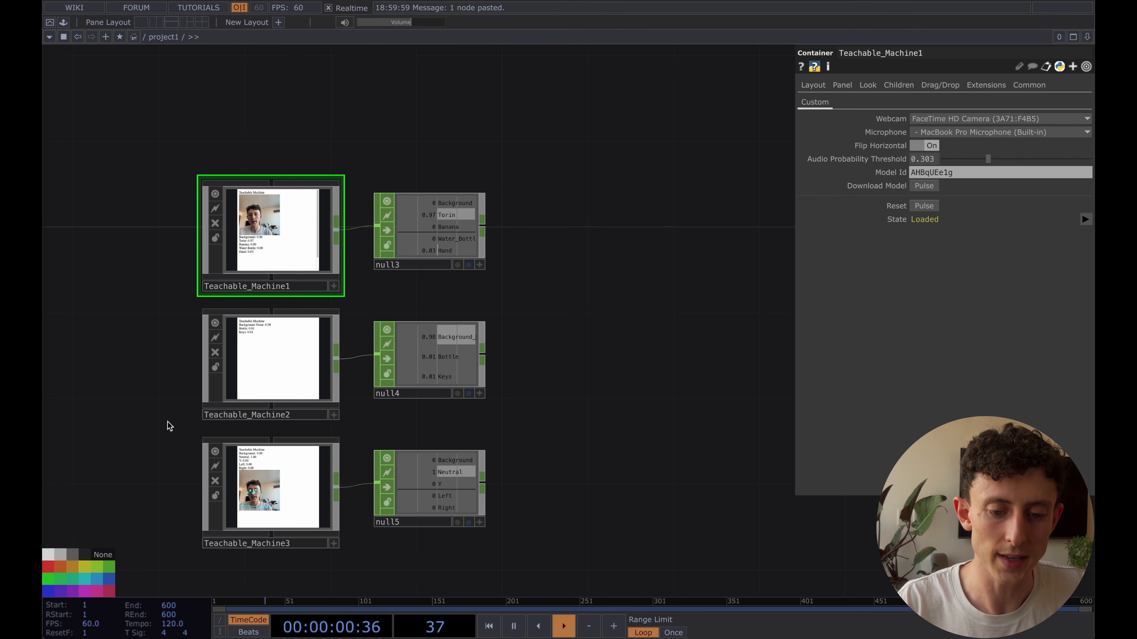
click(214, 451)
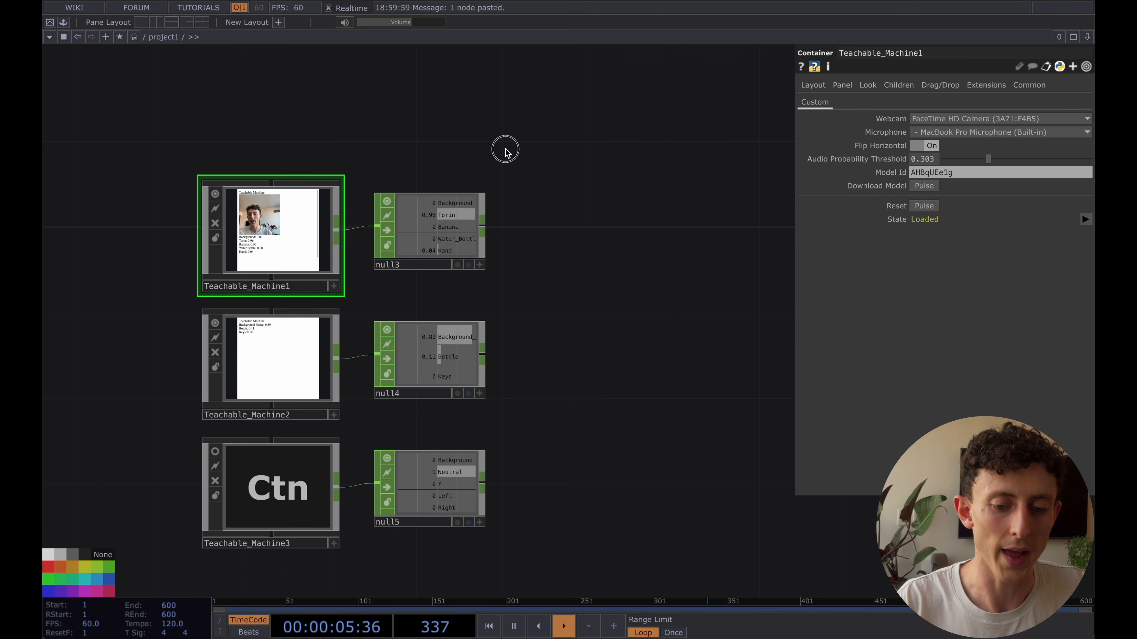
drag(506, 152, 506, 183)
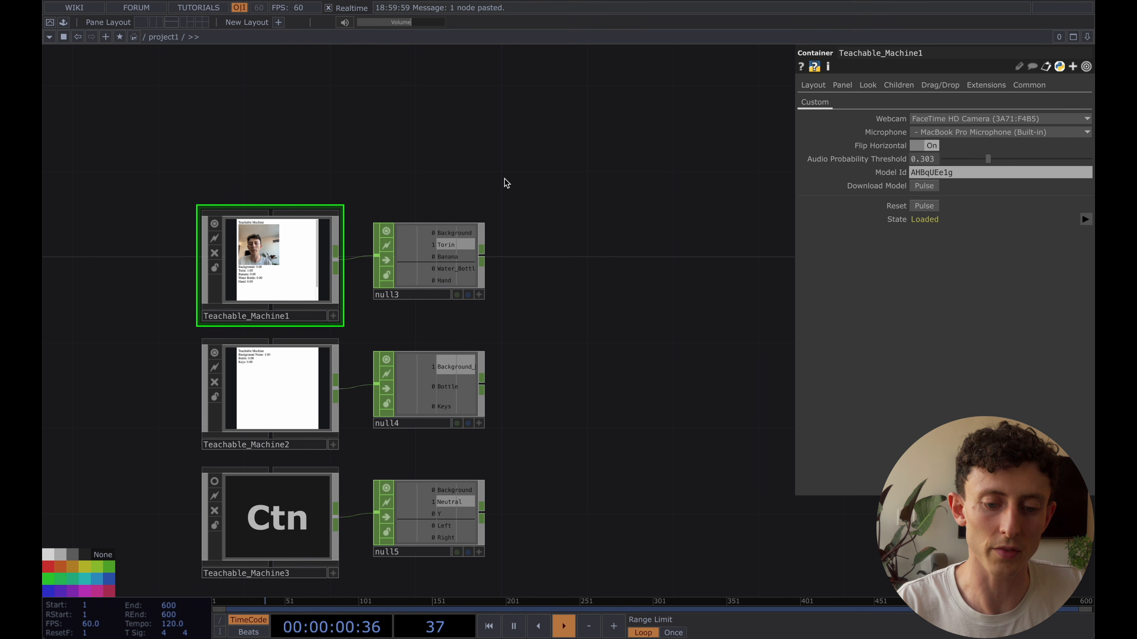
scroll(503, 178, down, 1)
drag(477, 180, 482, 224)
scroll(448, 257, up, 6)
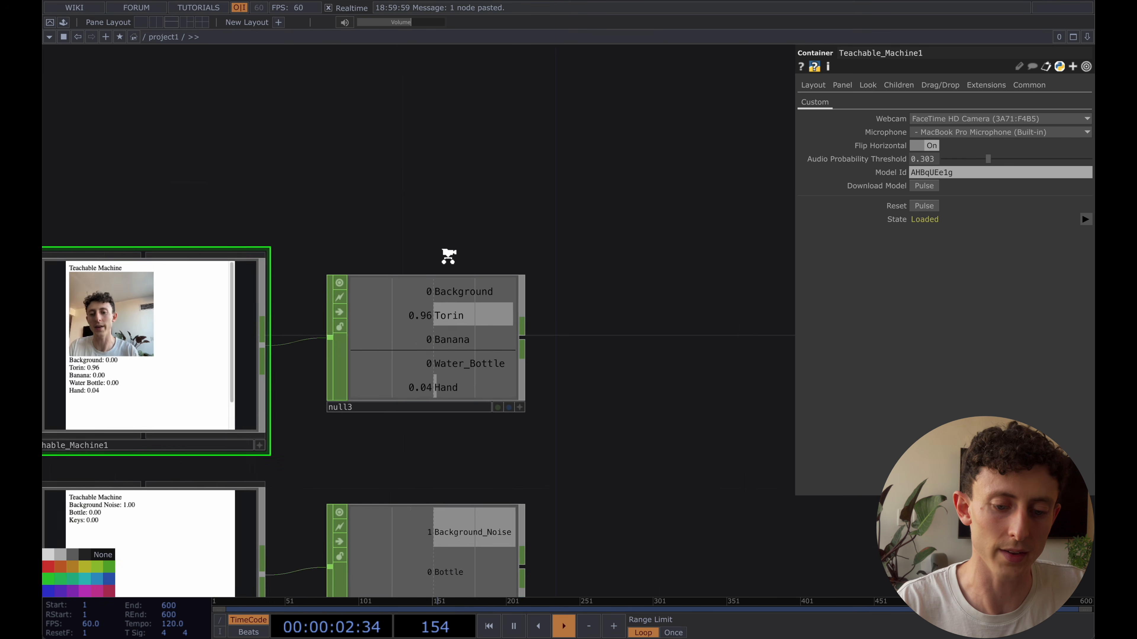
scroll(449, 256, up, 2)
scroll(451, 254, down, 2)
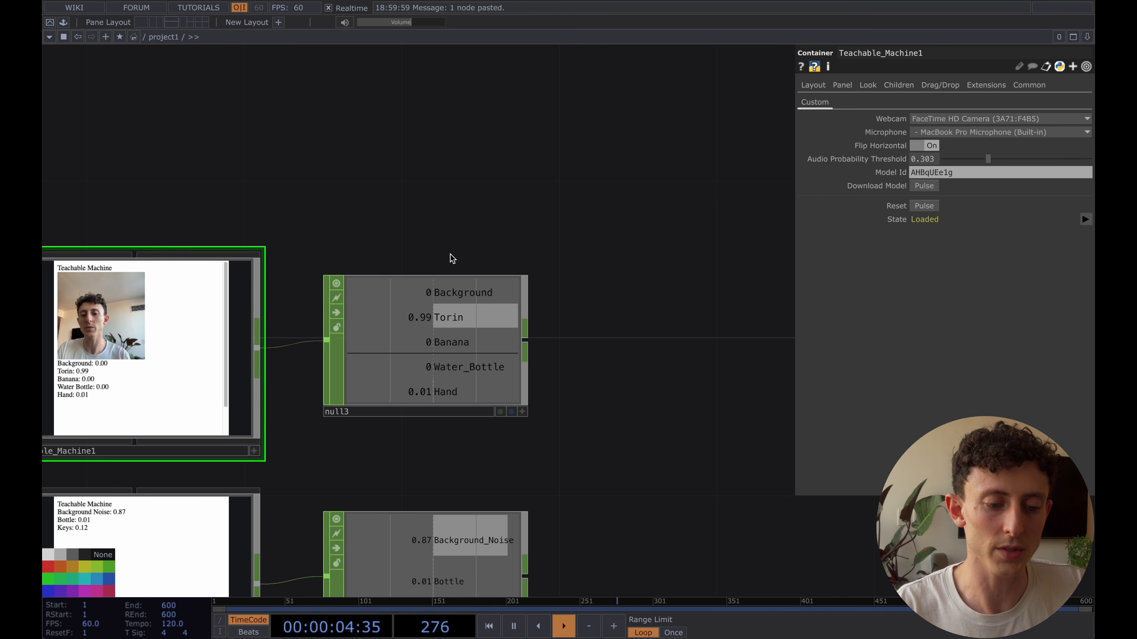
scroll(448, 253, down, 1)
drag(469, 219, 468, 246)
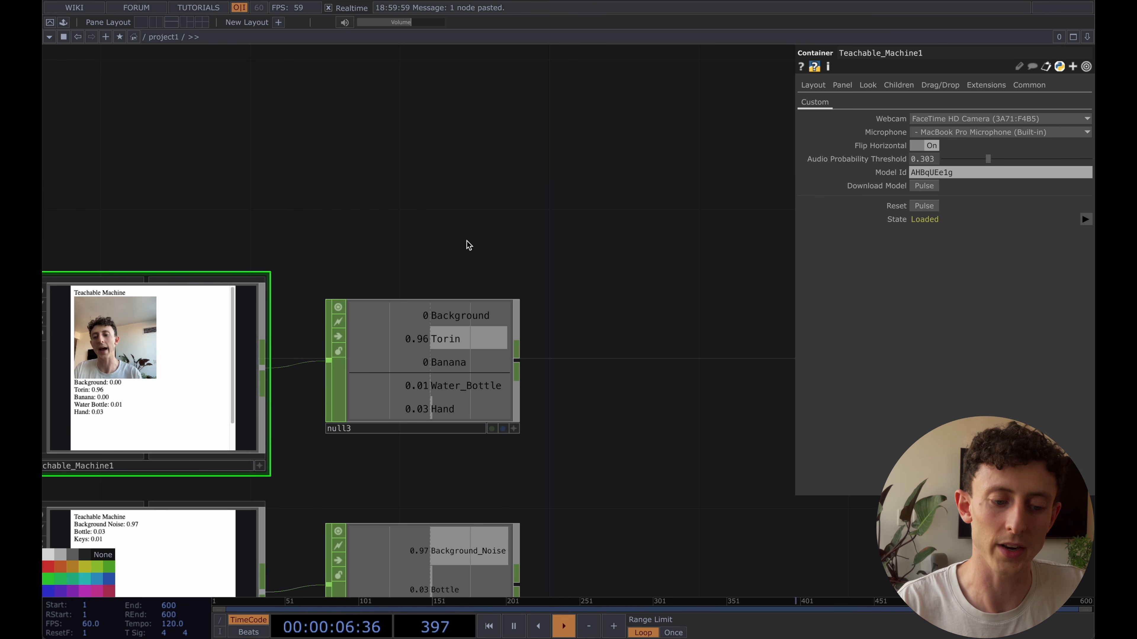
scroll(467, 245, down, 1)
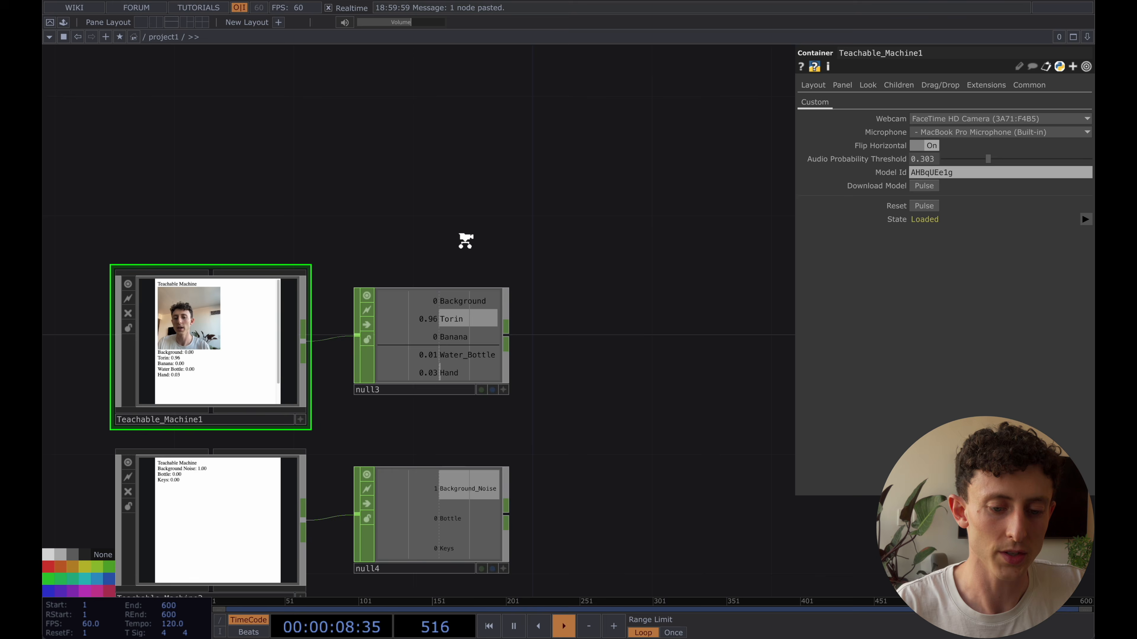
scroll(466, 241, down, 2)
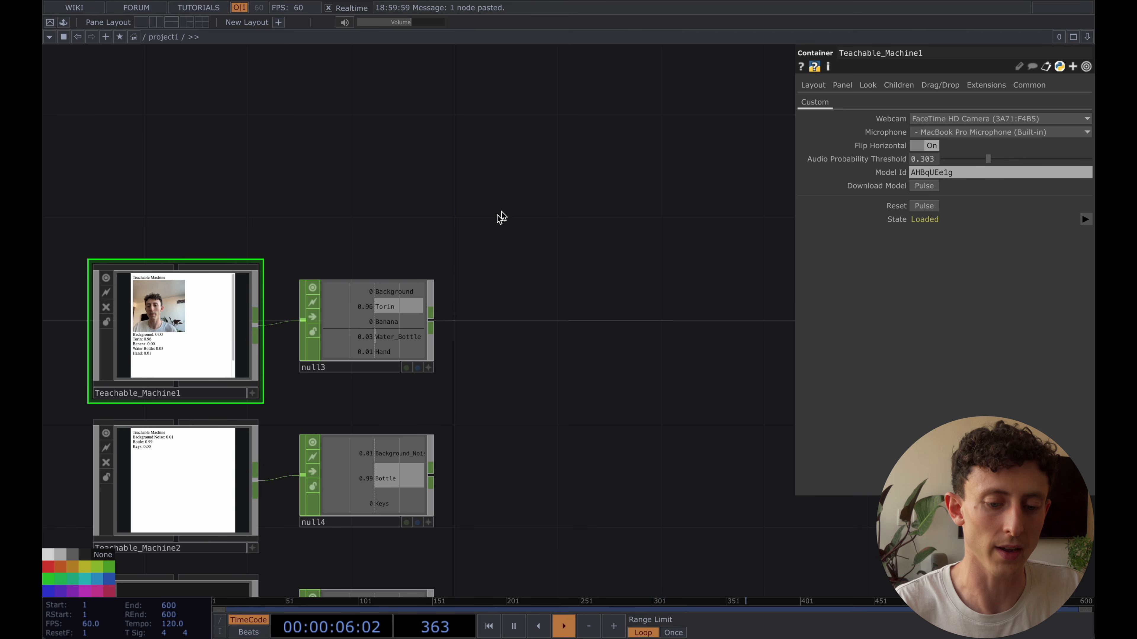
Examine the class probability channels of the image model in null3
scroll(371, 314, up, 3)
click(411, 277)
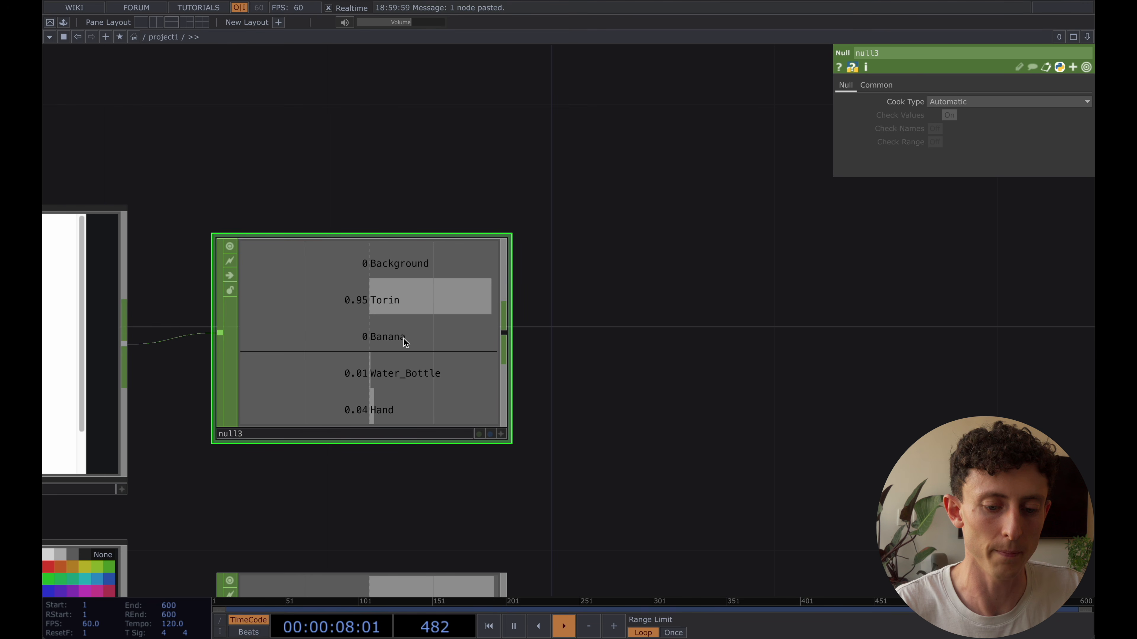
scroll(404, 340, down, 4)
scroll(421, 338, up, 2)
scroll(407, 345, up, 2)
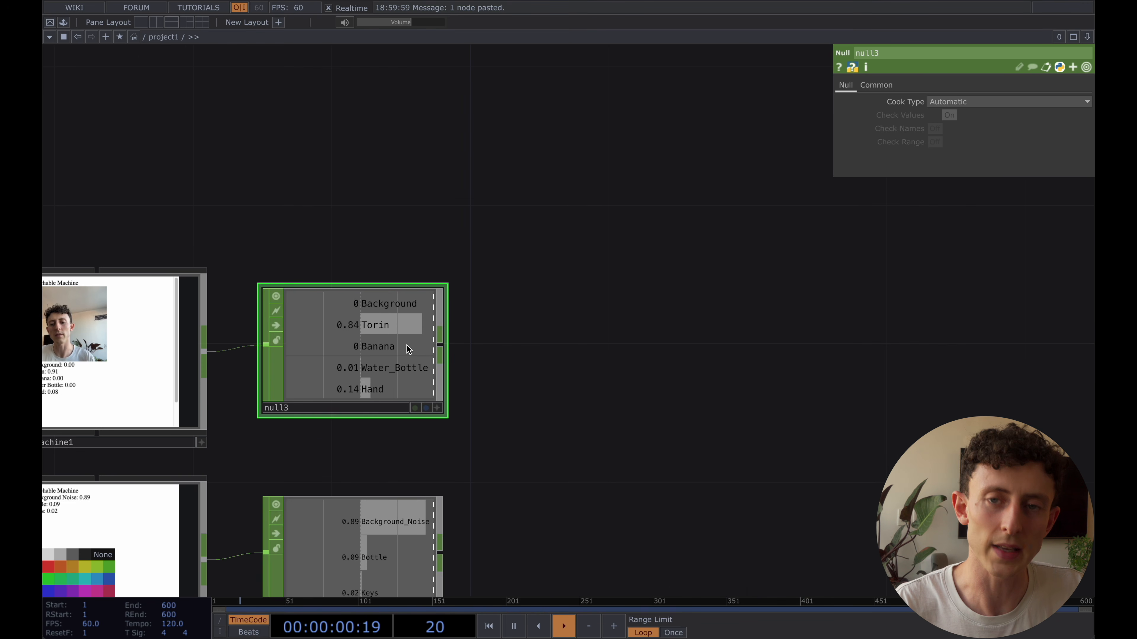
scroll(405, 344, down, 3)
scroll(515, 300, down, 2)
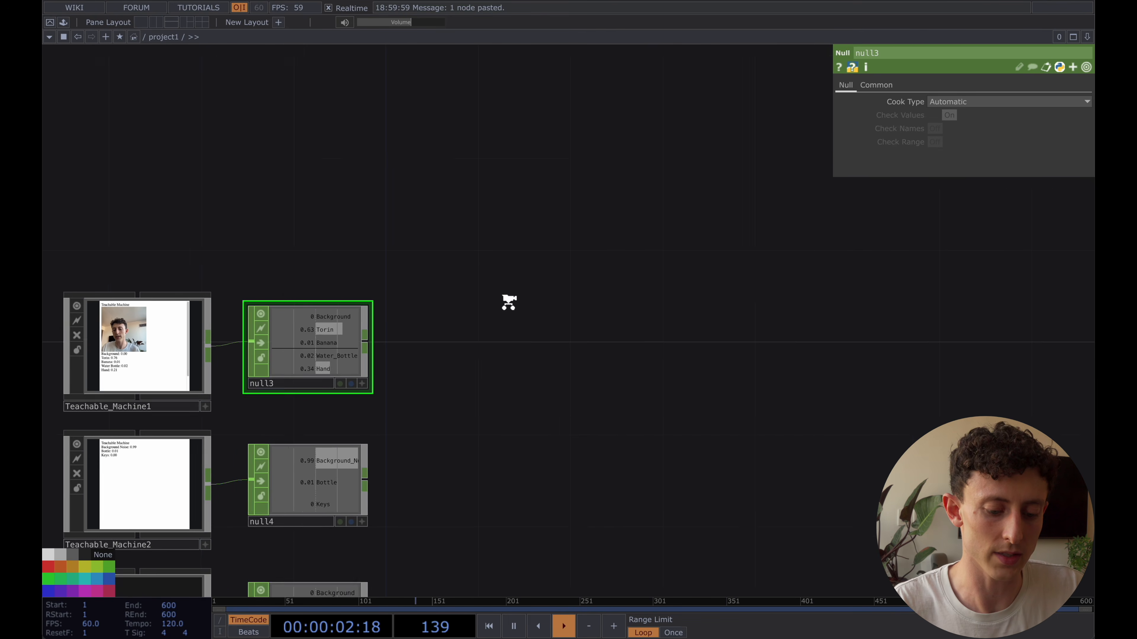
Add a Movie File In TOP with the default banana image above and beyond null3
key(Tab)
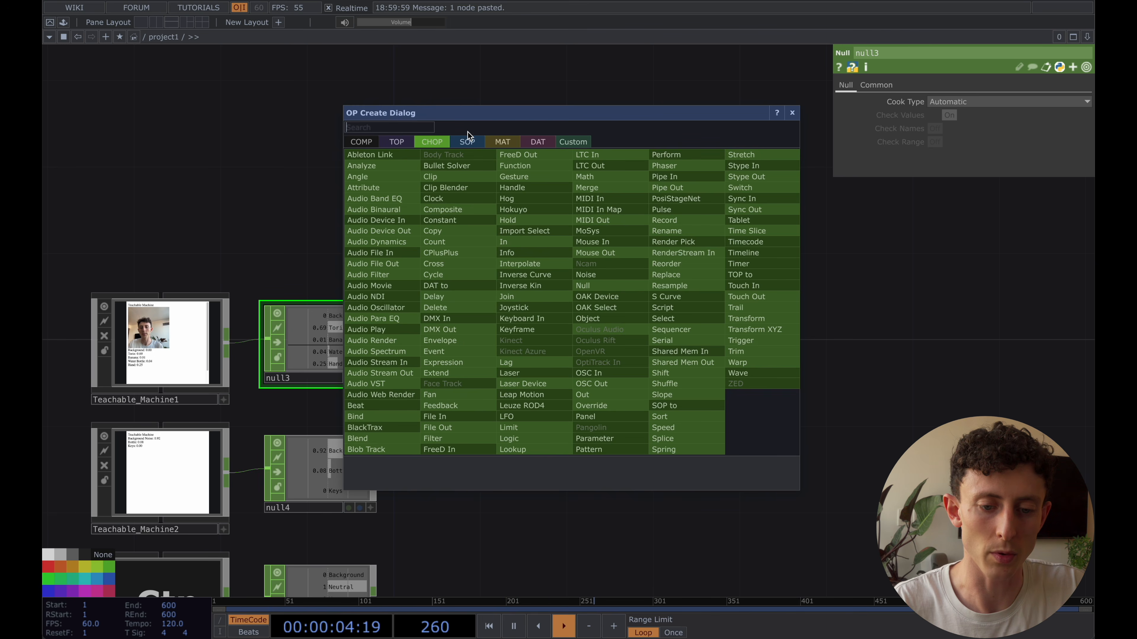
click(396, 143)
text(mov)
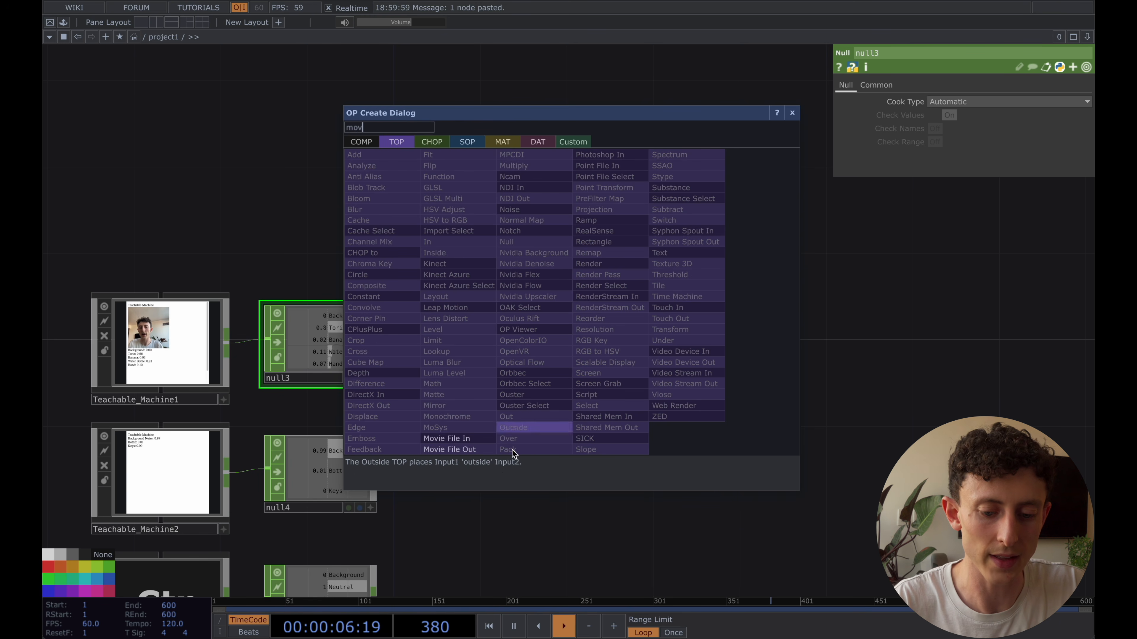
click(464, 438)
click(578, 281)
drag(578, 281, 590, 261)
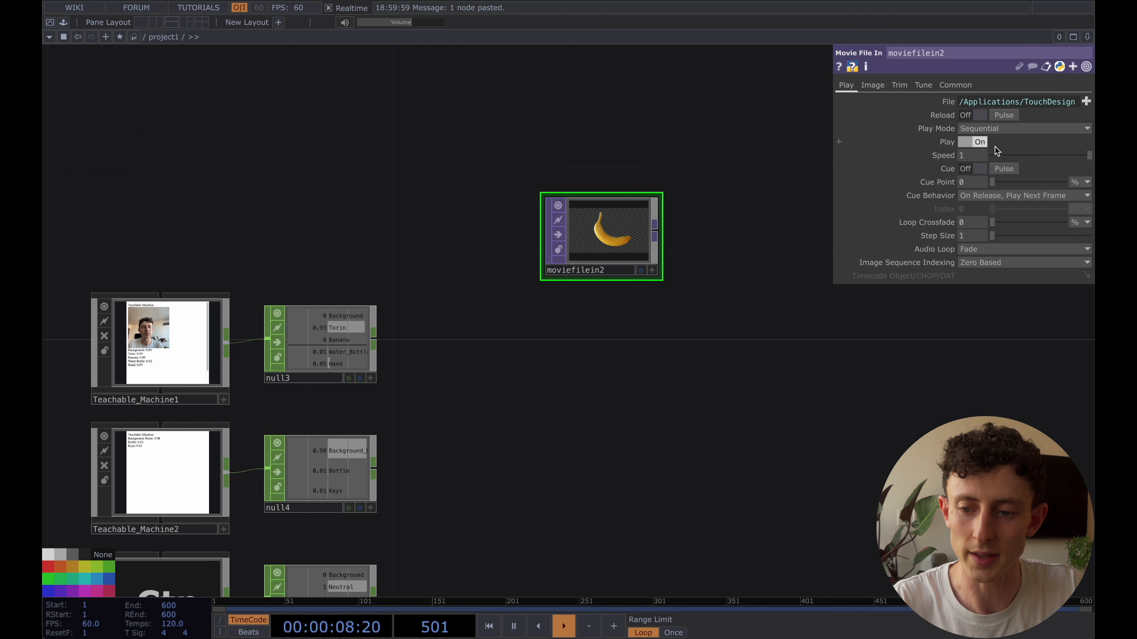
Paste a copy of the banana Movie File In below it and load Butterfly5.tif from the Map samples folder into it
key(super+v)
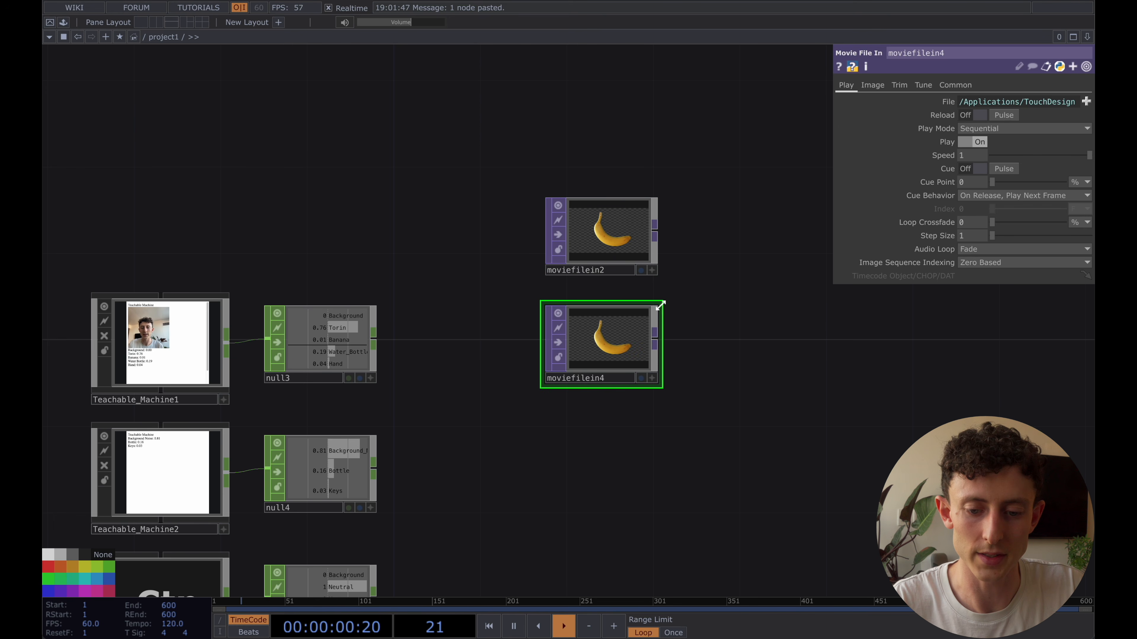
click(1086, 102)
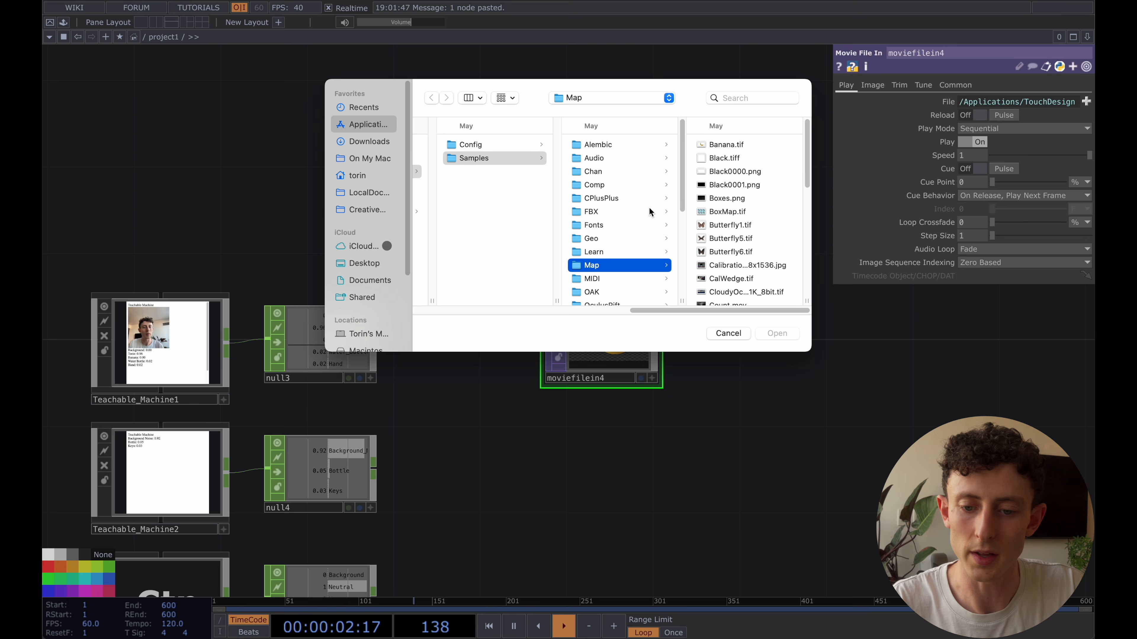
click(726, 238)
key(Return)
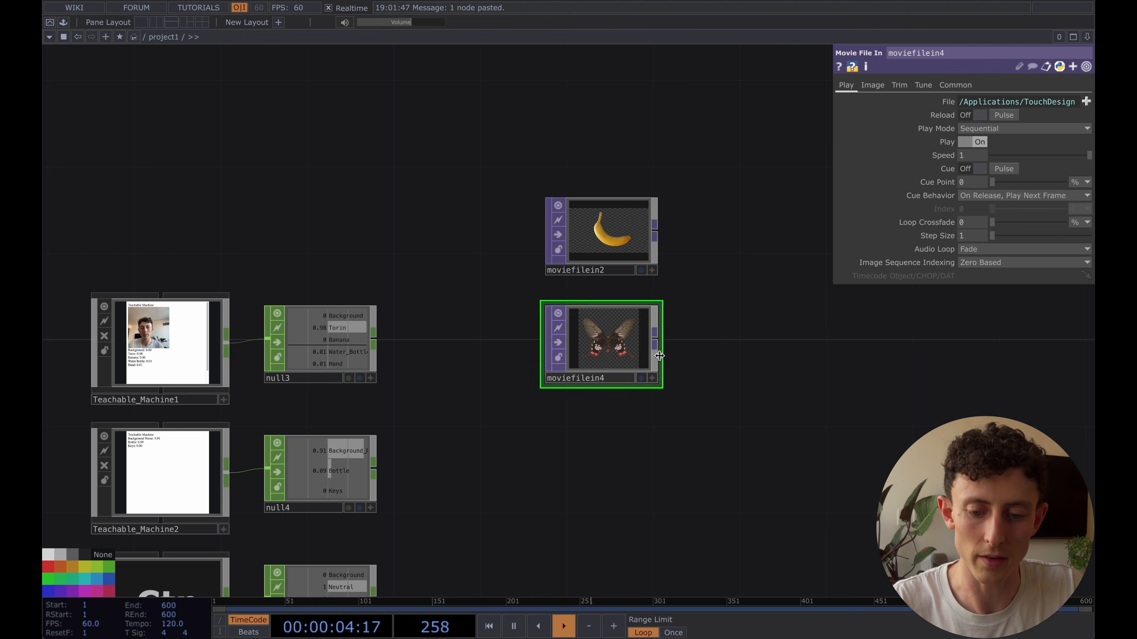
Append a Fit TOP to the butterfly image and set its output resolution to Parent Panel Size
right_click(654, 342)
text(fit)
key(Return)
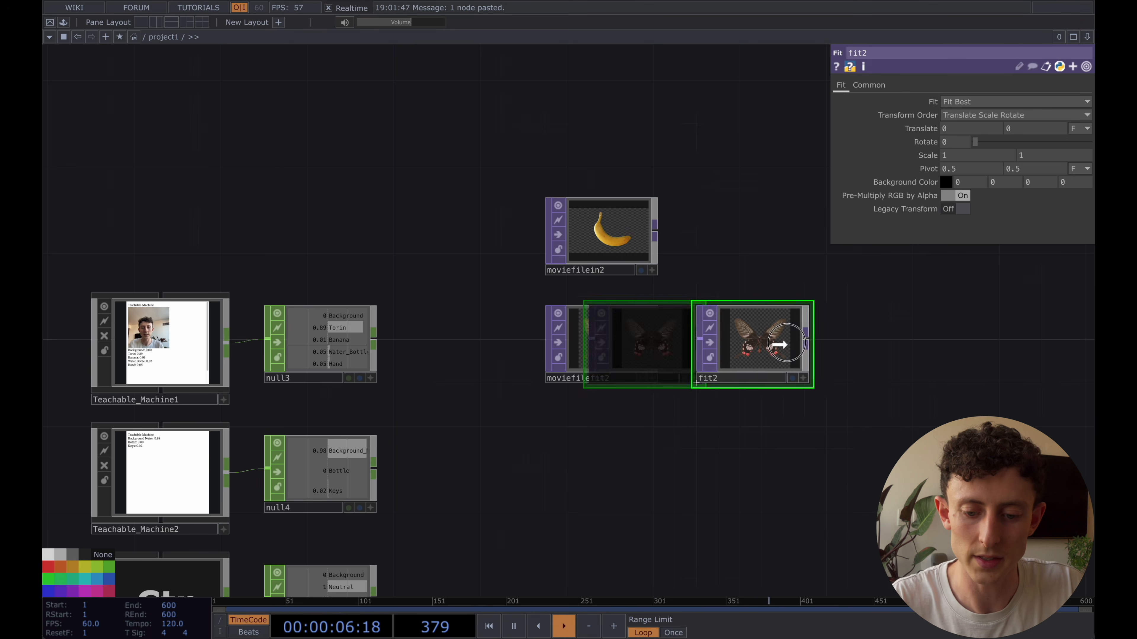
click(783, 344)
click(869, 85)
click(968, 101)
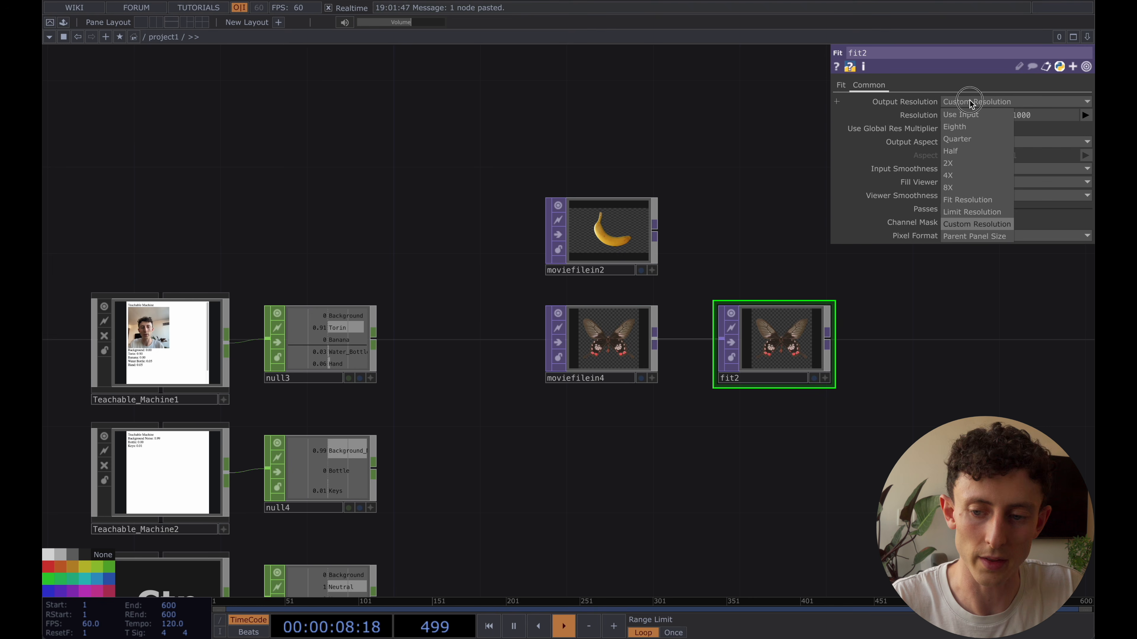
click(976, 238)
drag(770, 238, 604, 240)
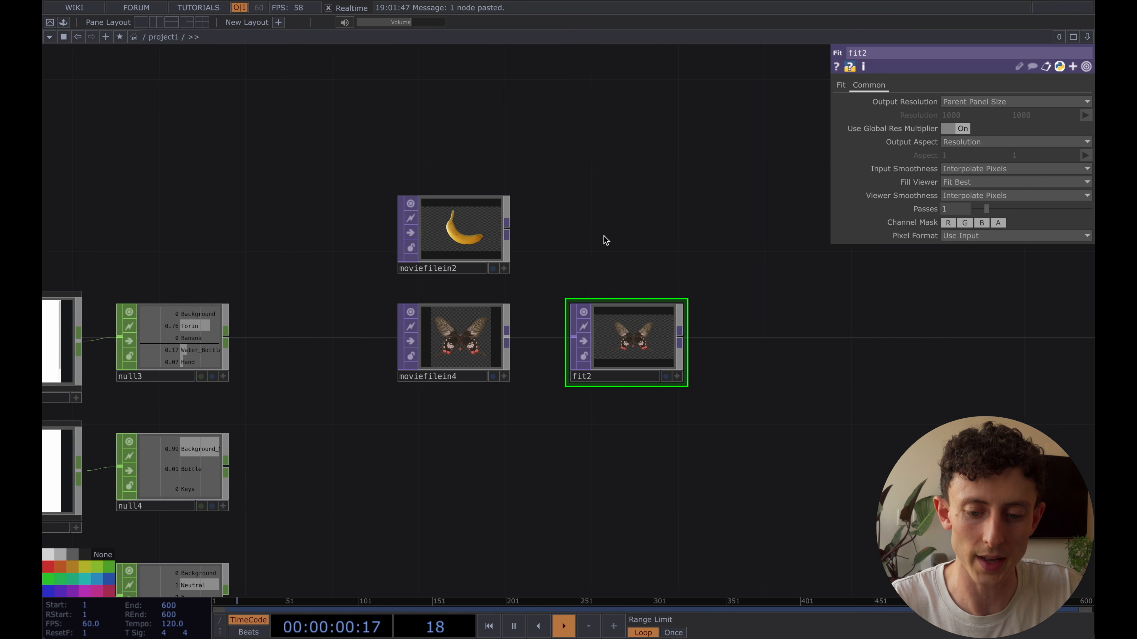
Add another Movie File In TOP below moviefilein4
click(427, 354)
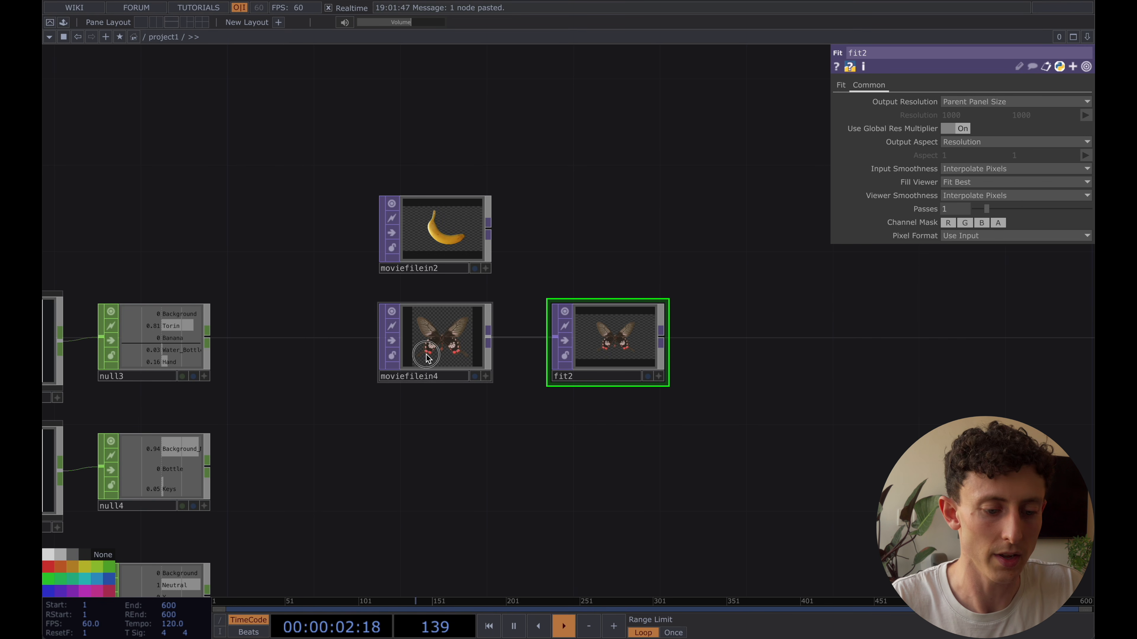
key(Tab)
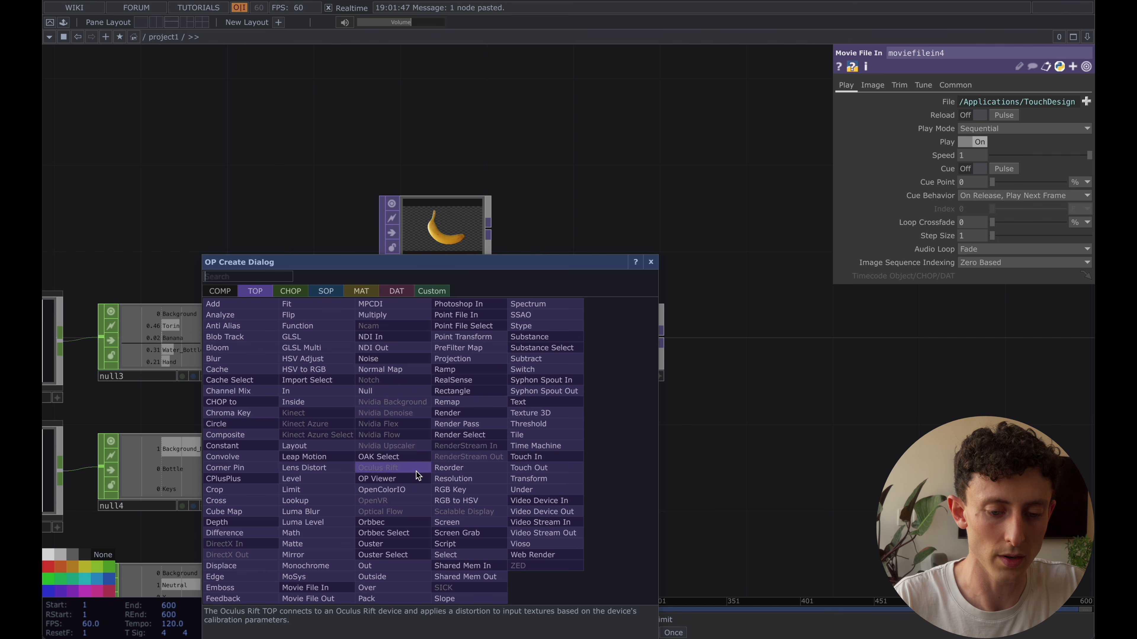
text(movi)
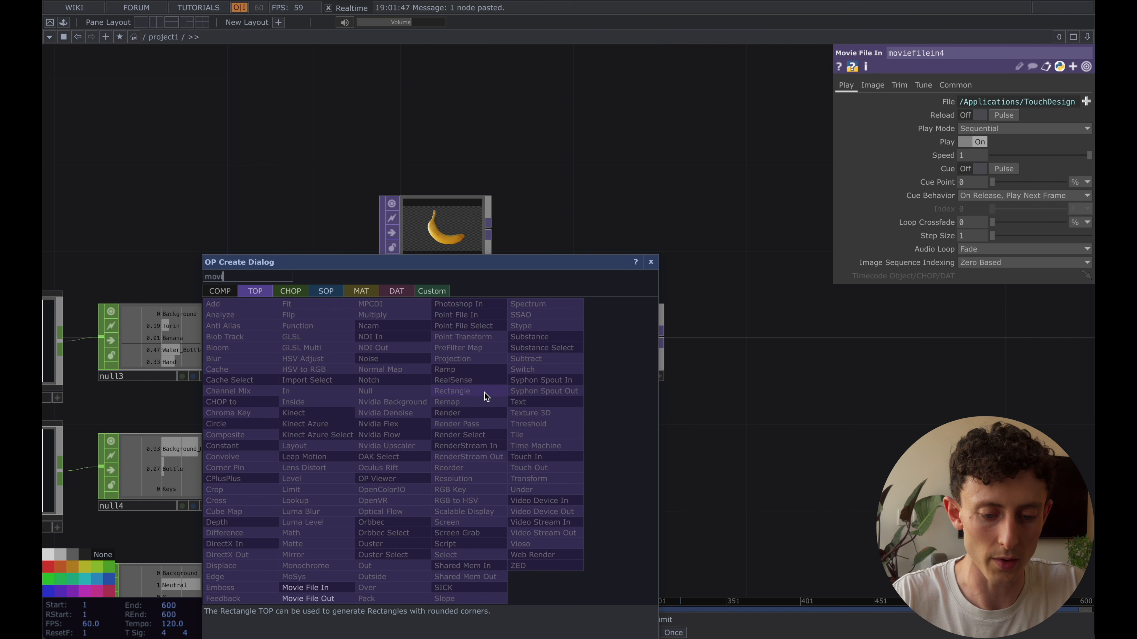
click(333, 589)
click(420, 459)
drag(420, 459, 440, 459)
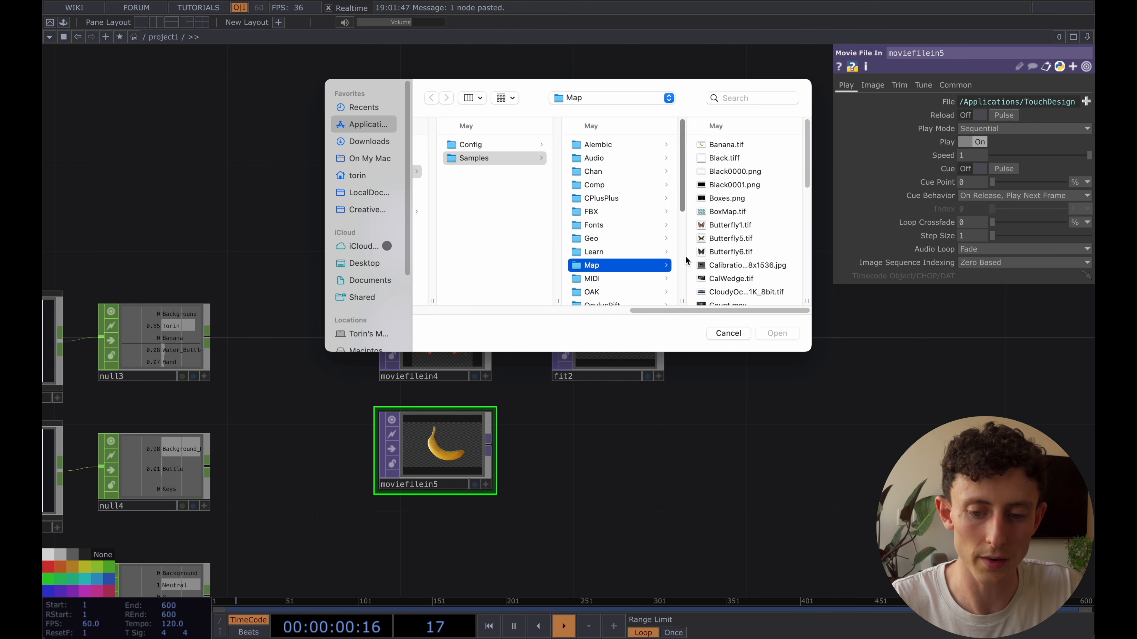
Load Movie.4.mp4 from the Nature samples folder into moviefilein5
scroll(732, 246, down, 10)
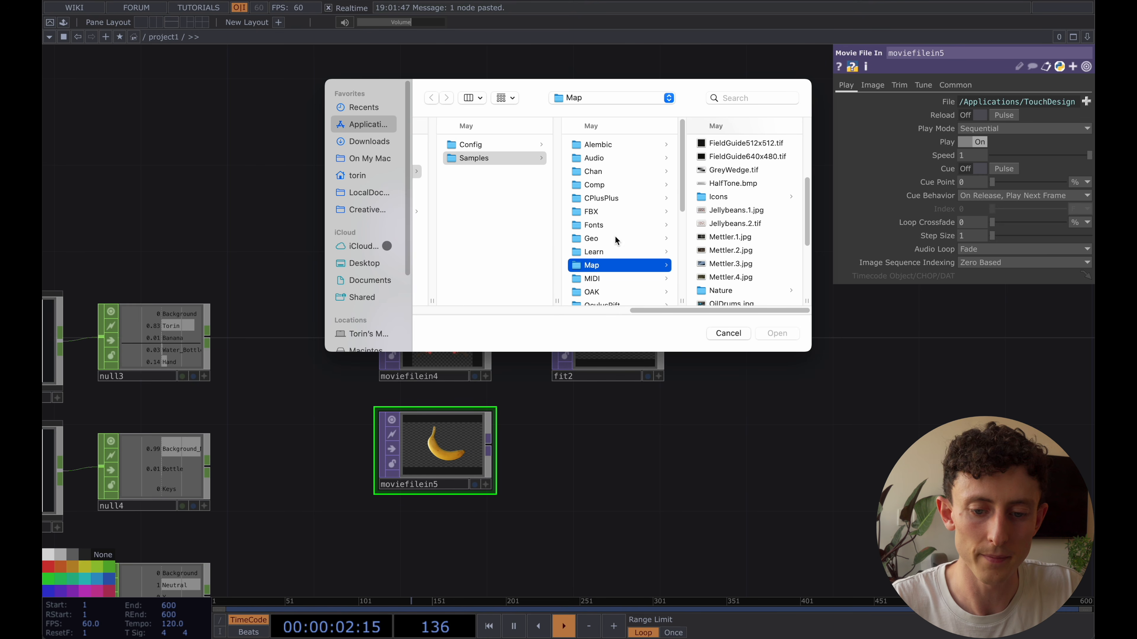
scroll(725, 227, down, 3)
click(725, 219)
key(Right)
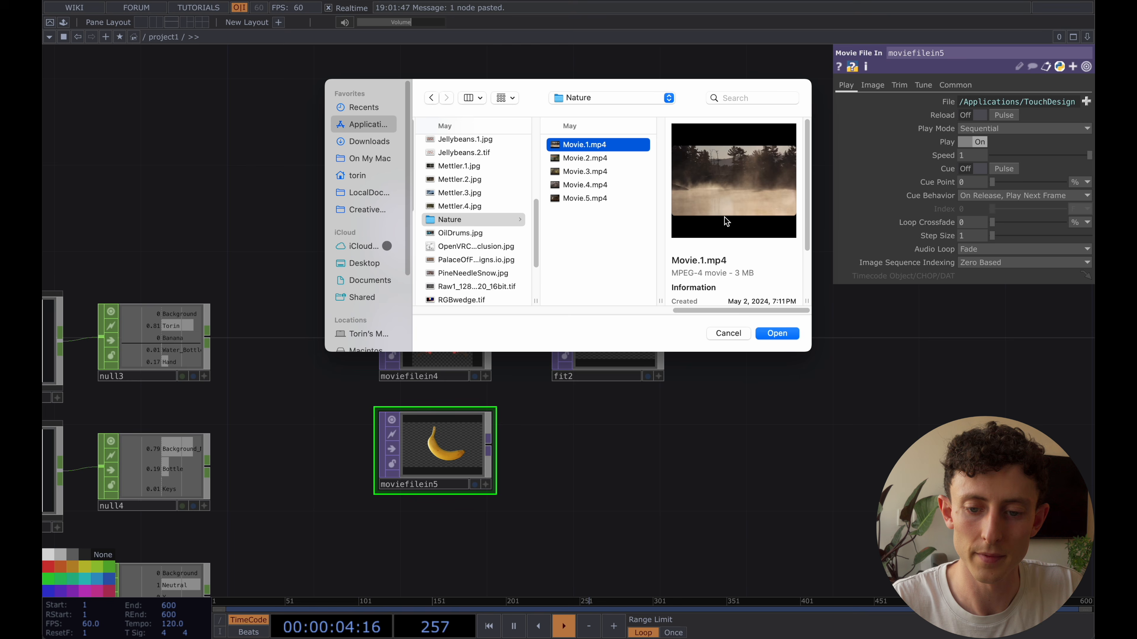
key(Down)
key(Down)
key(Down)
key(Return)
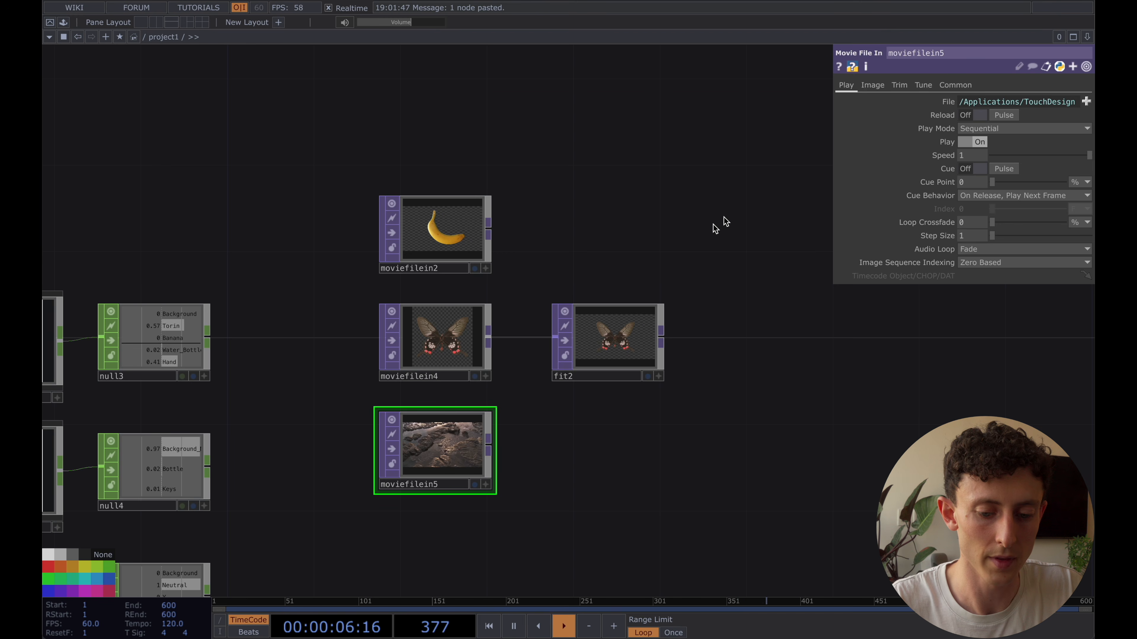
Add a Constant TOP above moviefilein2
drag(545, 153, 539, 206)
key(Tab)
text(const)
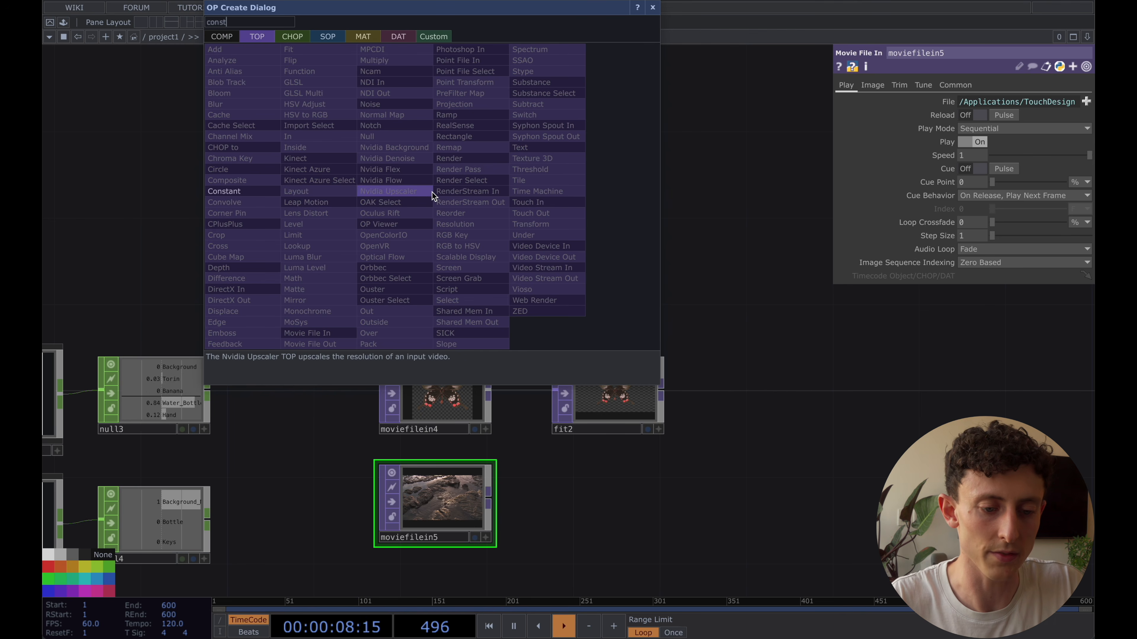
key(Return)
click(441, 182)
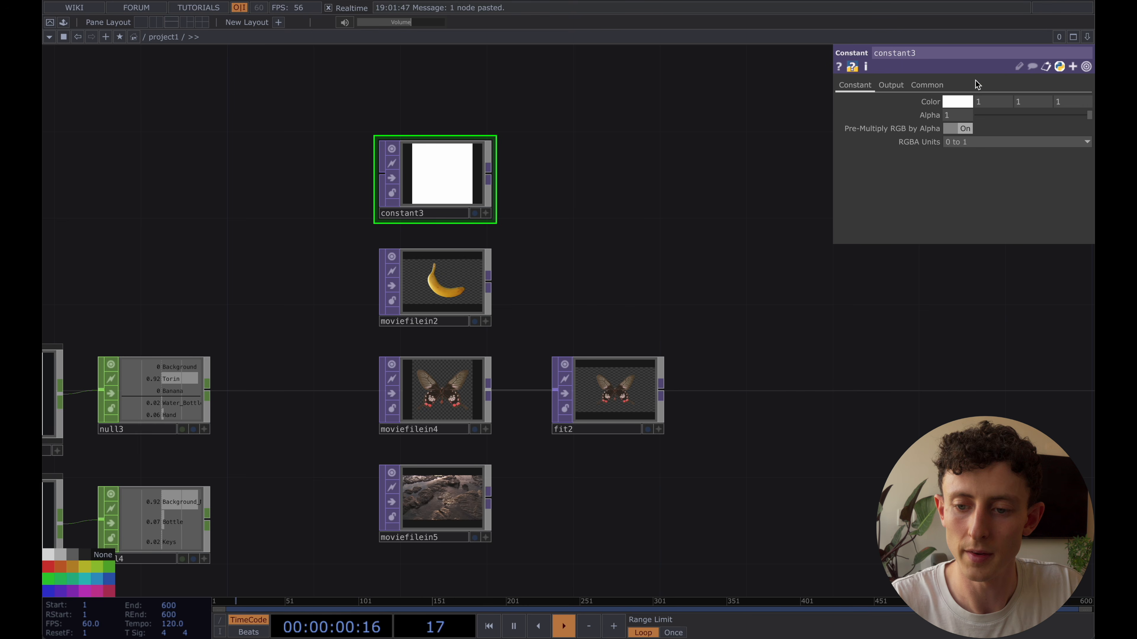
Set the output resolution of constant3 to Parent Panel Size and return to its color settings
click(927, 85)
click(967, 101)
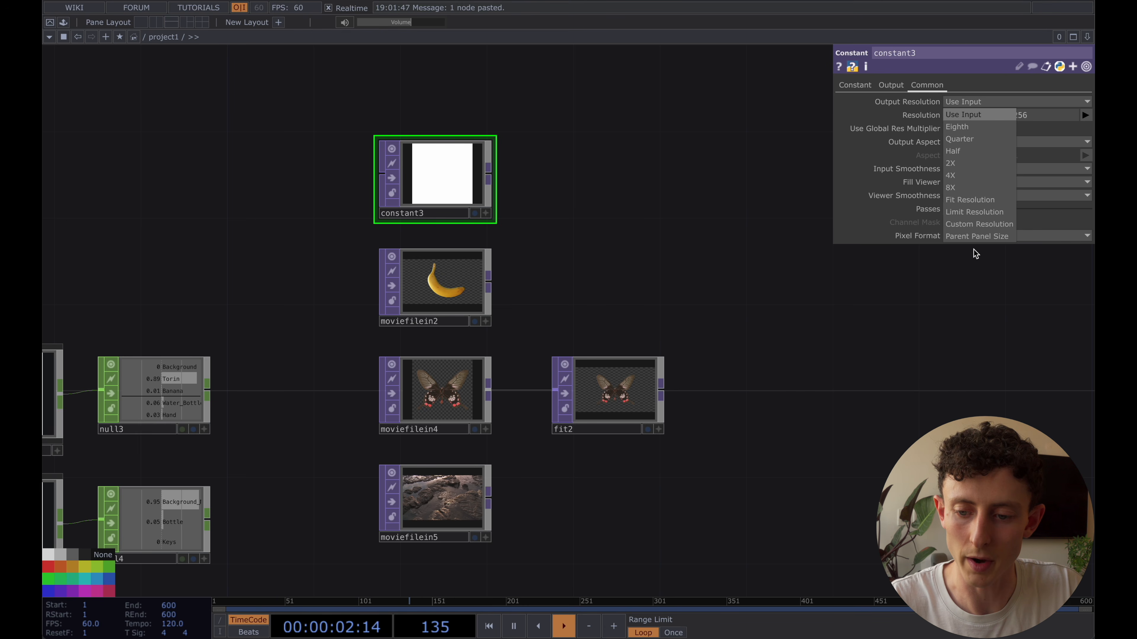
click(973, 237)
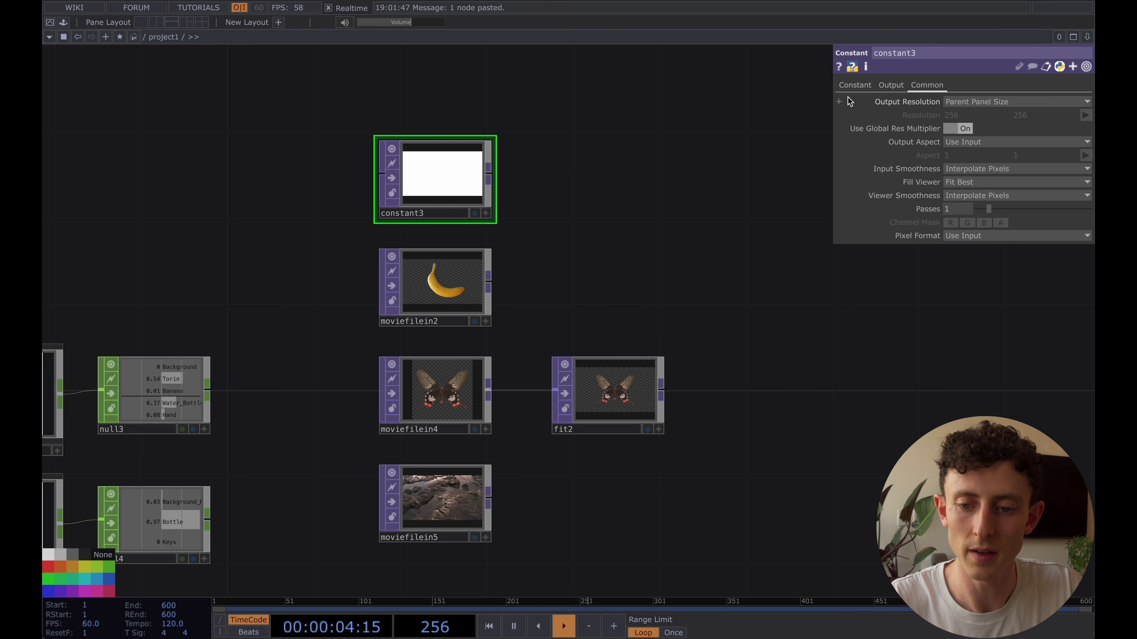
click(854, 85)
Append a Level TOP to constant3, leaving a gap wide enough for the Fit column between them
drag(632, 203, 678, 181)
scroll(661, 198, down, 1)
scroll(685, 174, down, 1)
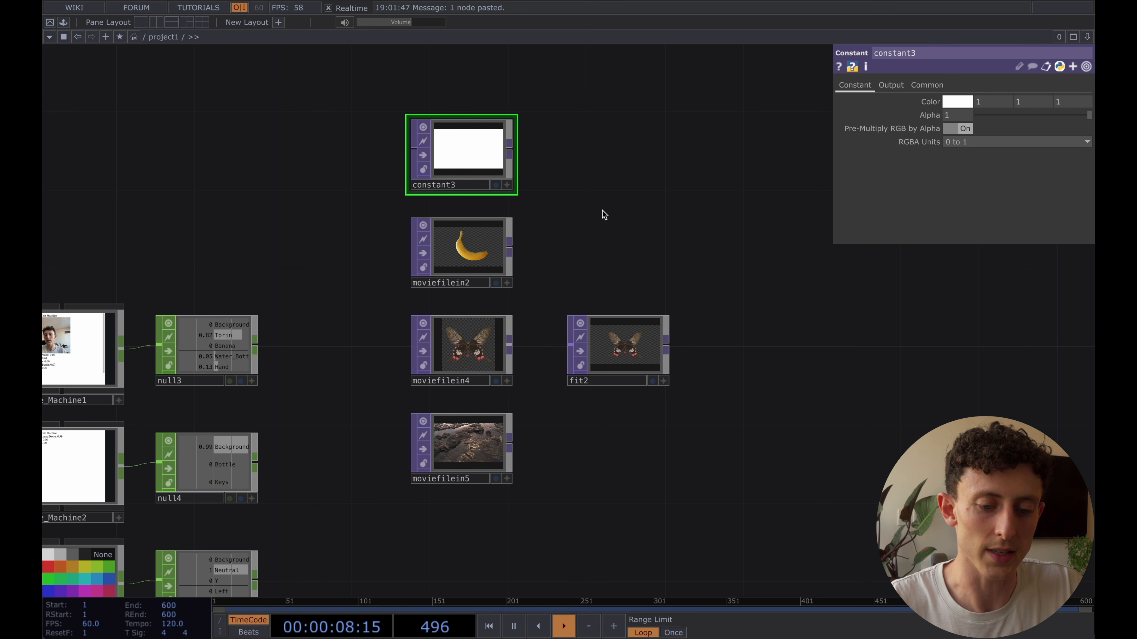
right_click(510, 147)
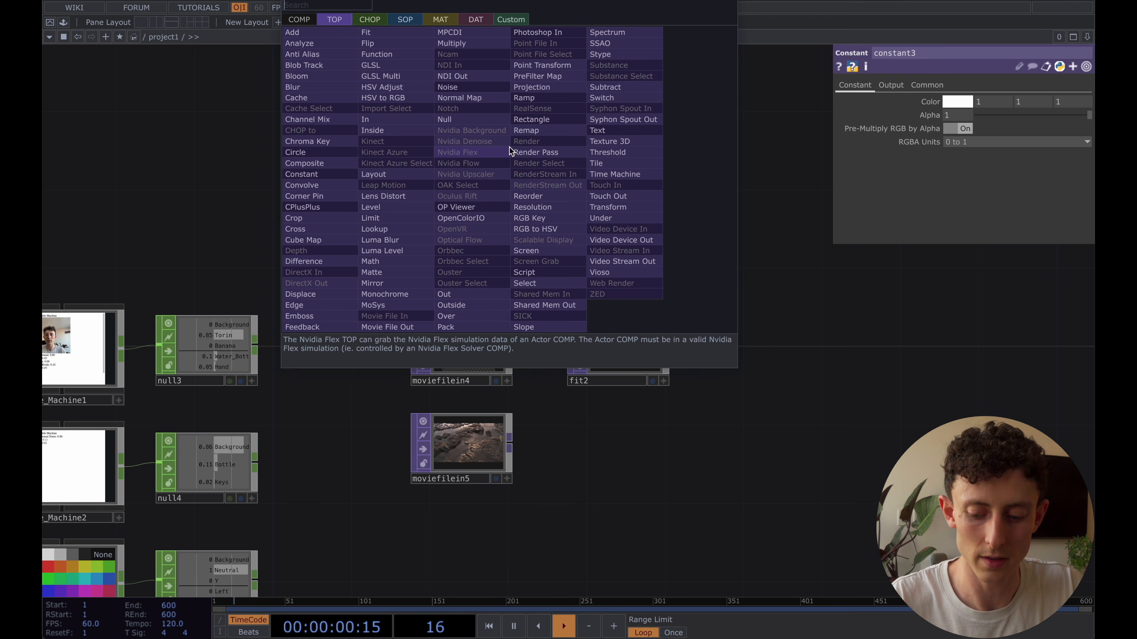
text(lev)
key(Return)
click(758, 145)
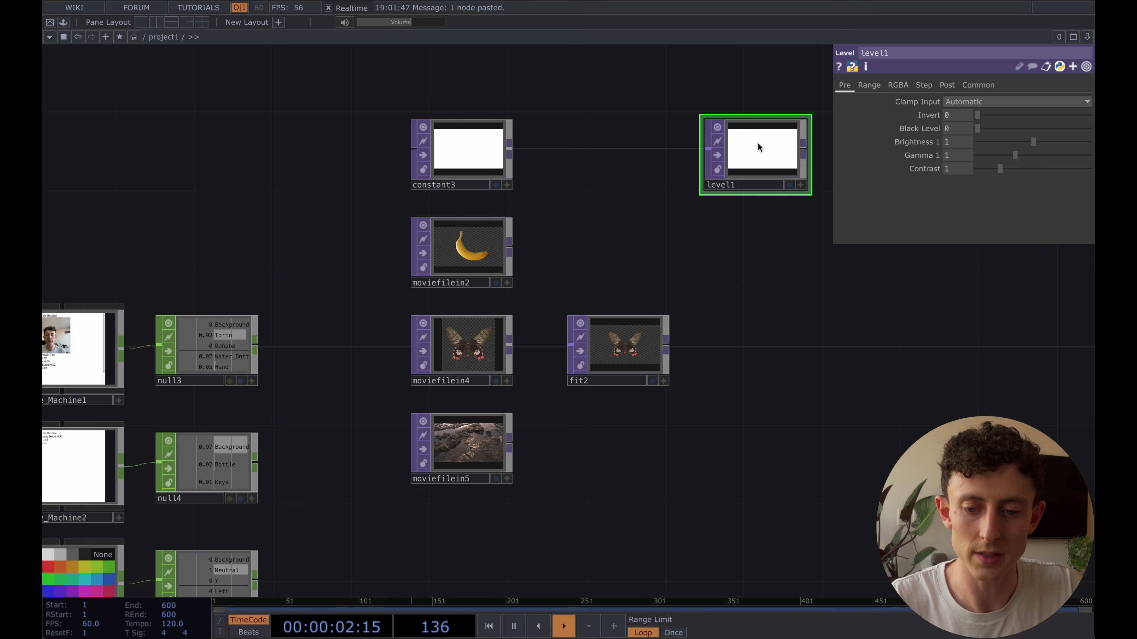
Paste a copy of level1 below it and connect moviefilein2 to the copy
key(super+c)
key(super+v)
drag(510, 244, 707, 246)
Paste a copy of fit2 below level2 and connect fit2 to the copy
mouse_move(665, 349)
mouse_down()
mouse_move(626, 349)
mouse_move(669, 345)
mouse_up()
click(582, 346)
key(super+c)
key(super+v)
click(716, 351)
drag(776, 357, 623, 357)
mouse_move(590, 354)
mouse_down()
mouse_move(630, 354)
mouse_move(612, 358)
mouse_up()
Paste one more copy of the Fit TOP below fit3 and connect moviefilein5 to it
key(super+c)
key(super+v)
click(602, 448)
drag(359, 452, 555, 443)
Export the Background channel of null3 to the Opacity parameter of level1
drag(675, 411, 640, 399)
scroll(639, 399, down, 3)
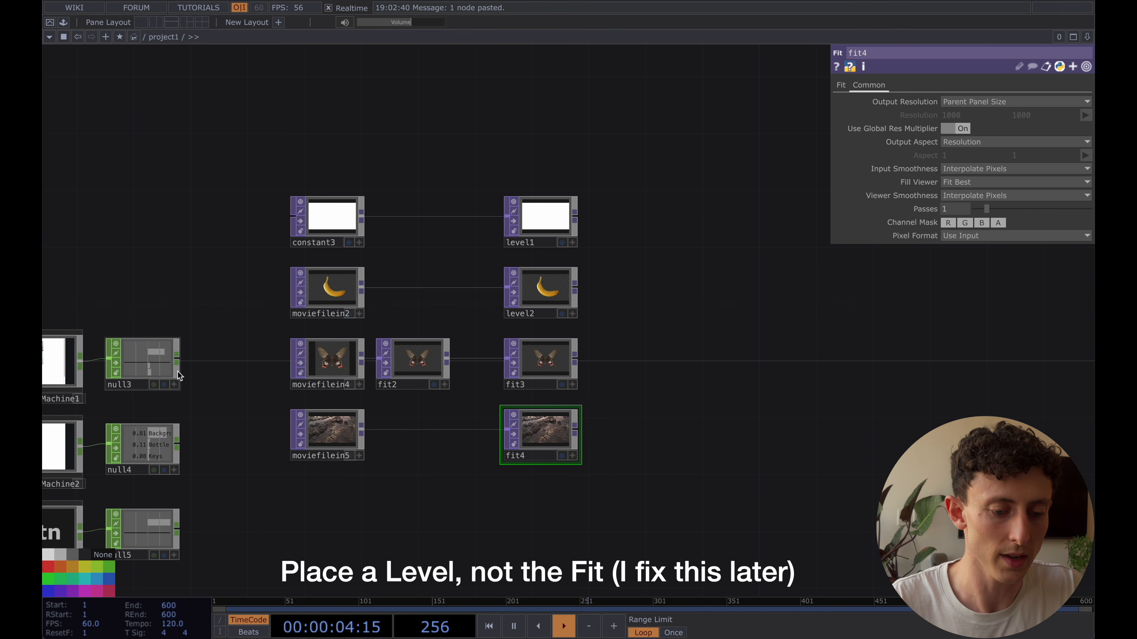
drag(231, 350, 284, 348)
scroll(284, 348, up, 3)
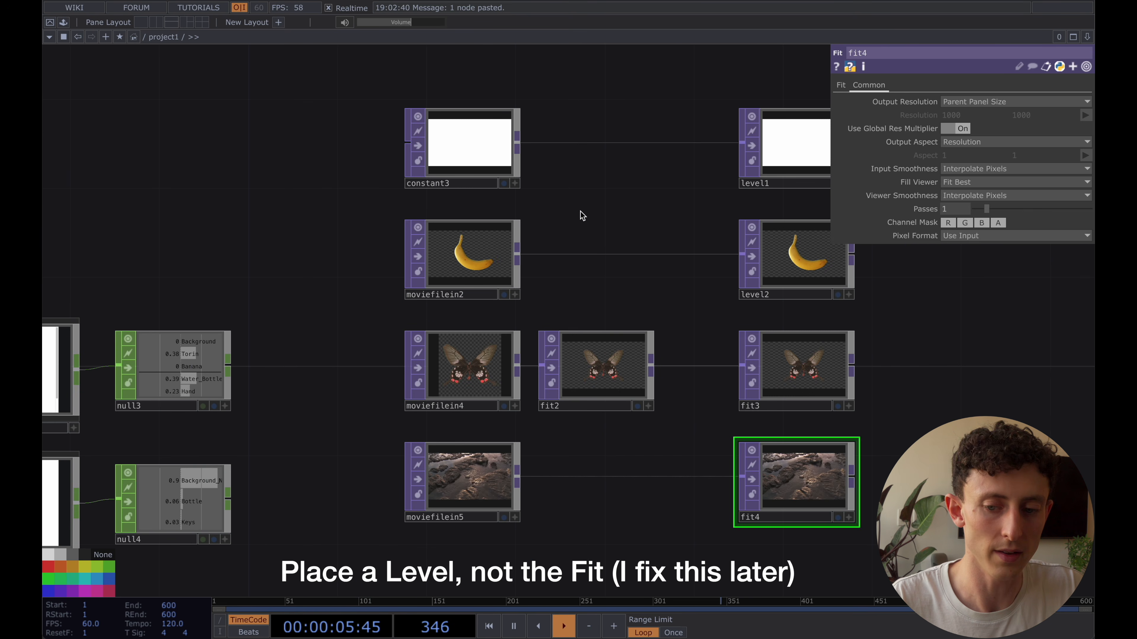
click(793, 172)
click(947, 86)
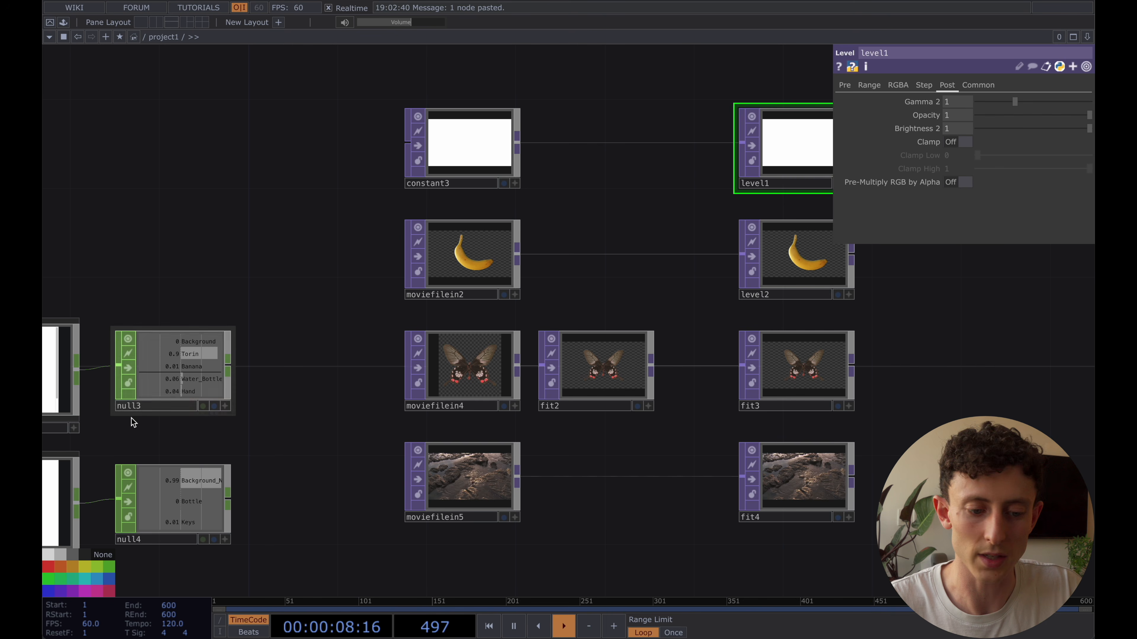
click(225, 406)
drag(194, 348, 962, 115)
click(965, 112)
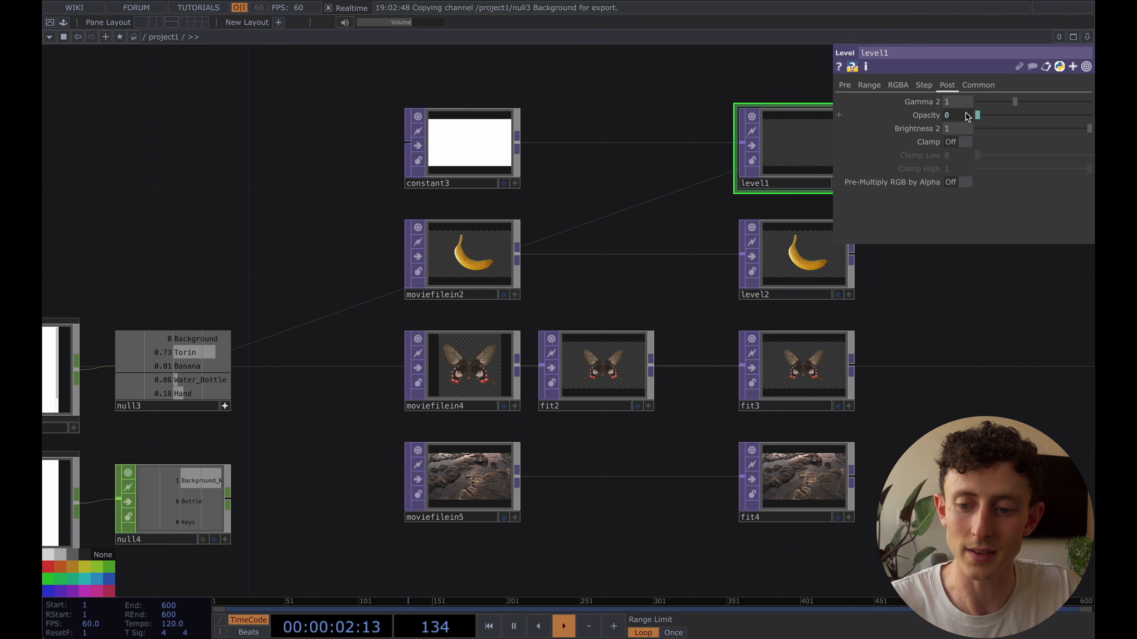
click(961, 116)
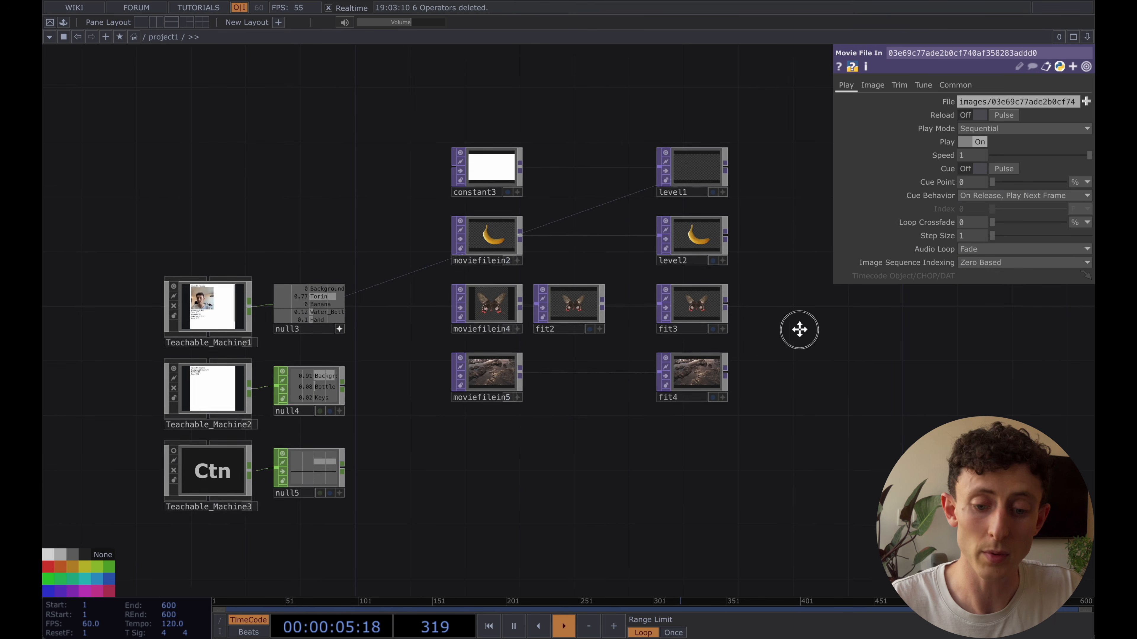
Add a Video Device In TOP below moviefilein5 with FaceTime HD Camera as its device
key(Tab)
text(vi)
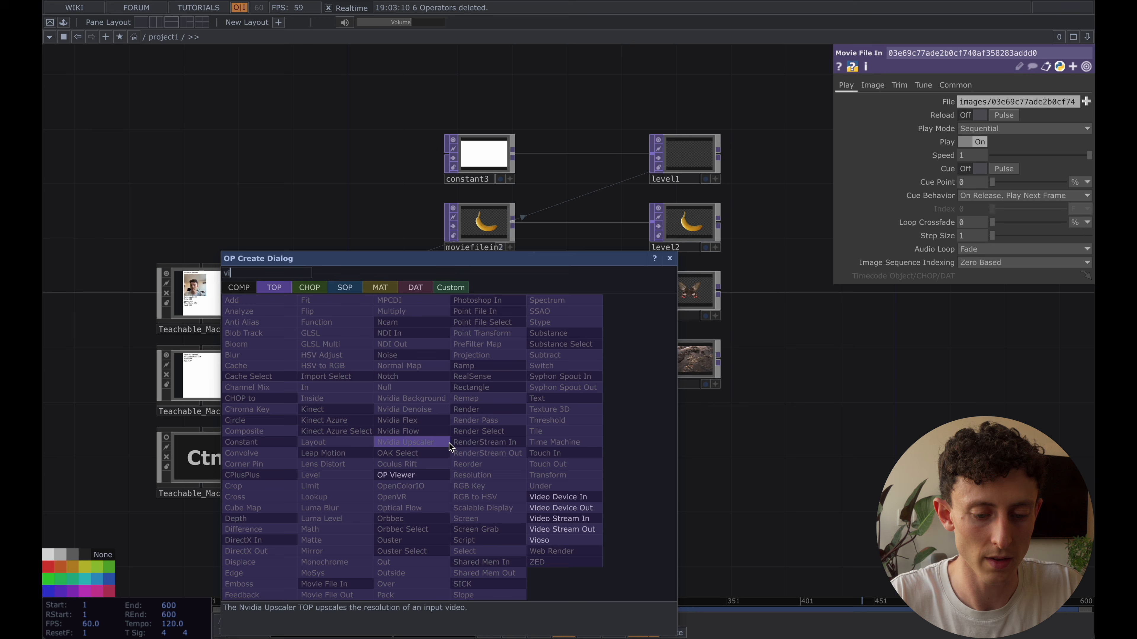
click(559, 495)
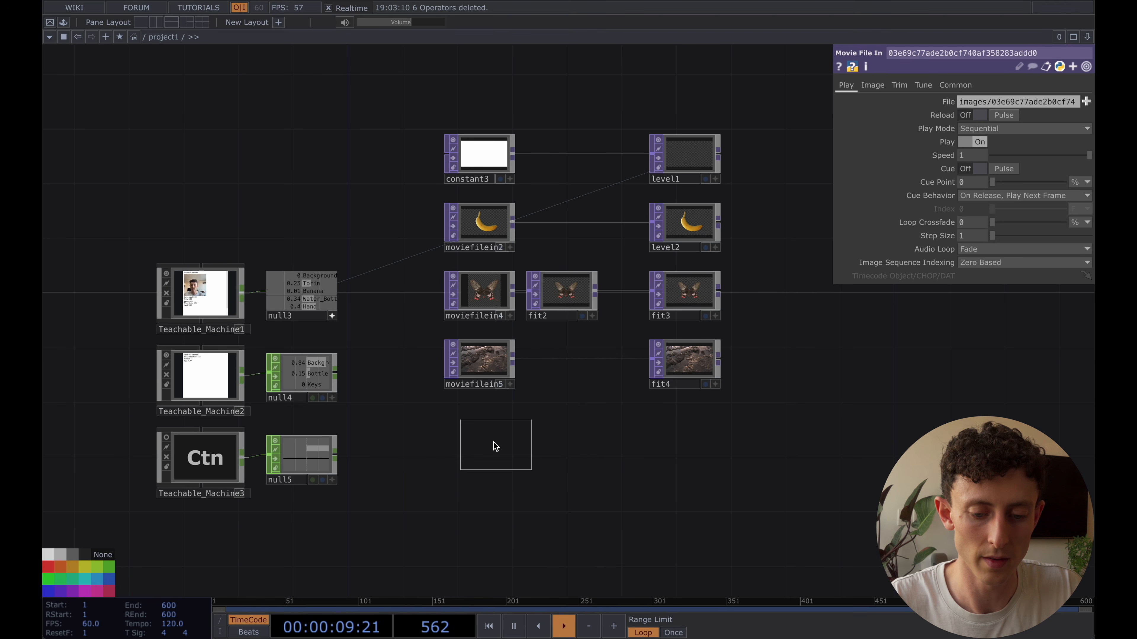
click(499, 448)
click(1016, 129)
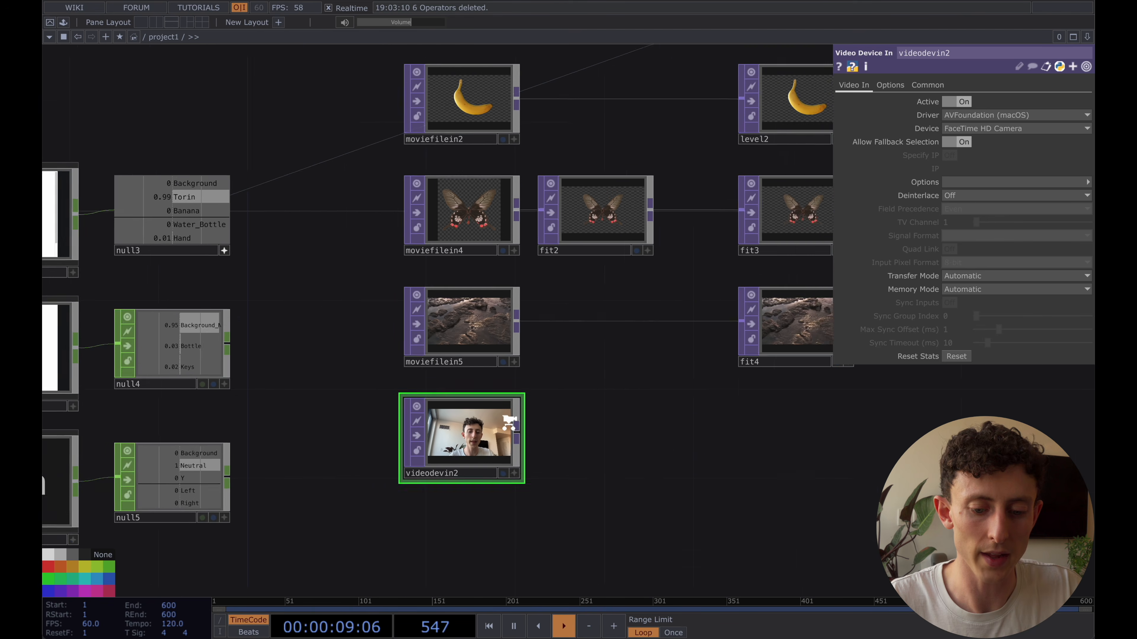
scroll(563, 409, down, 2)
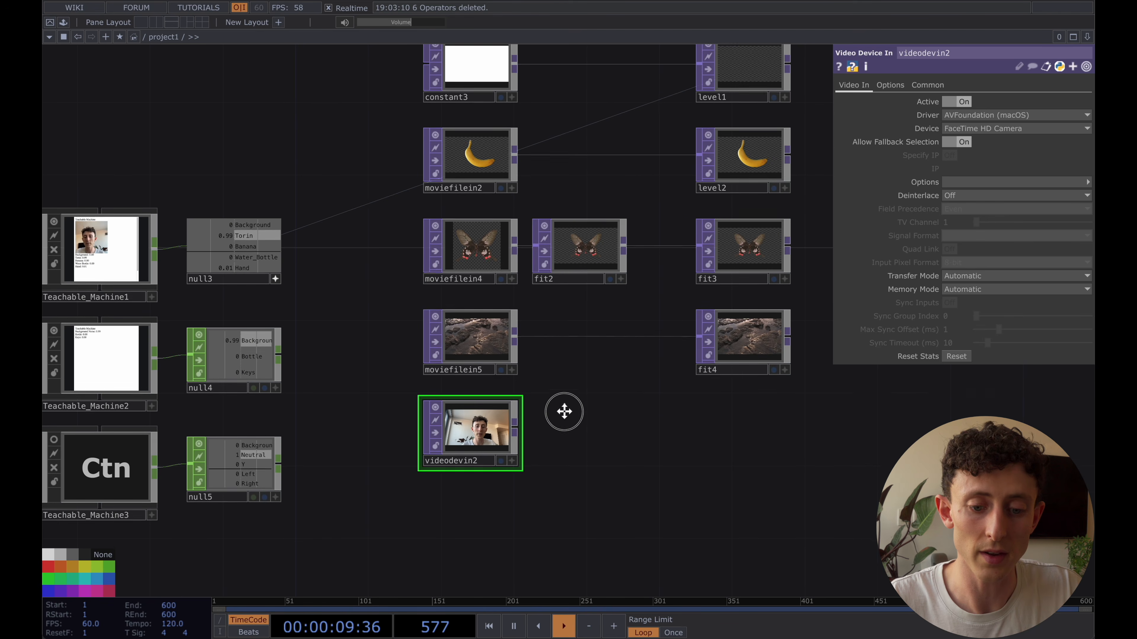
drag(560, 466, 556, 479)
scroll(556, 479, down, 2)
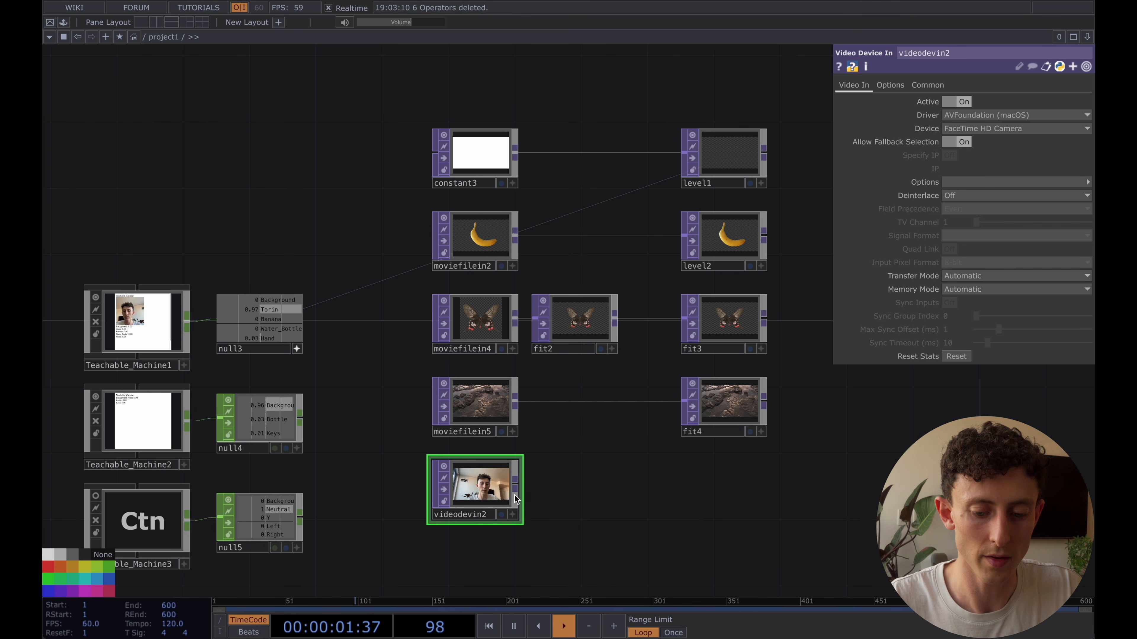
Replace fit3 and fit4 with a copy of level2 placed below level2, and feed the copy from fit2
scroll(840, 411, right, 5)
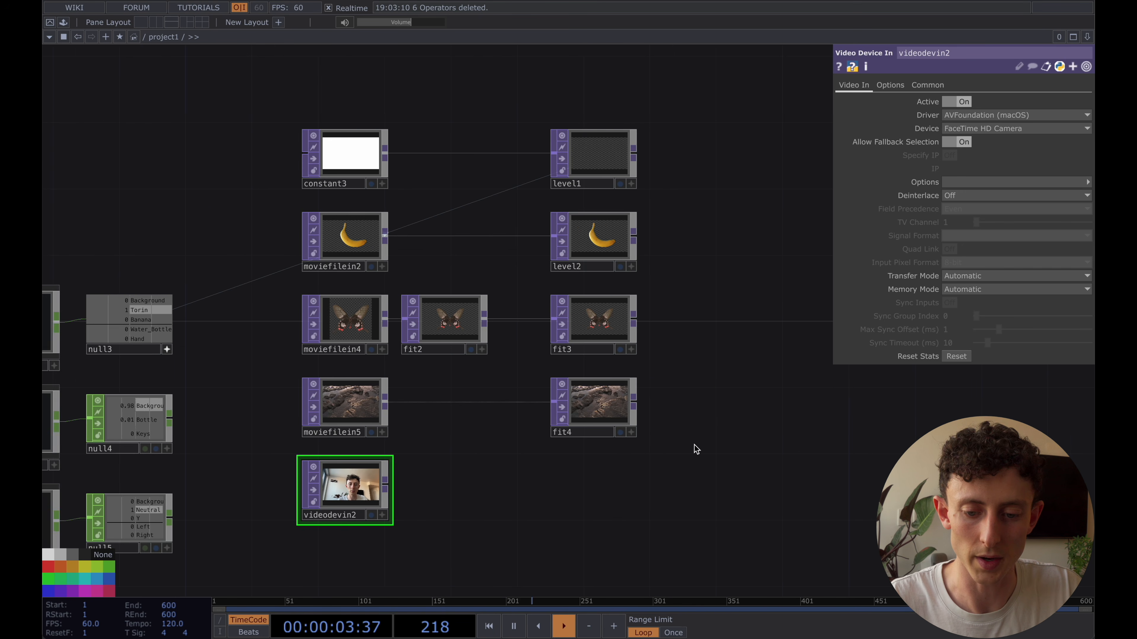
click(563, 245)
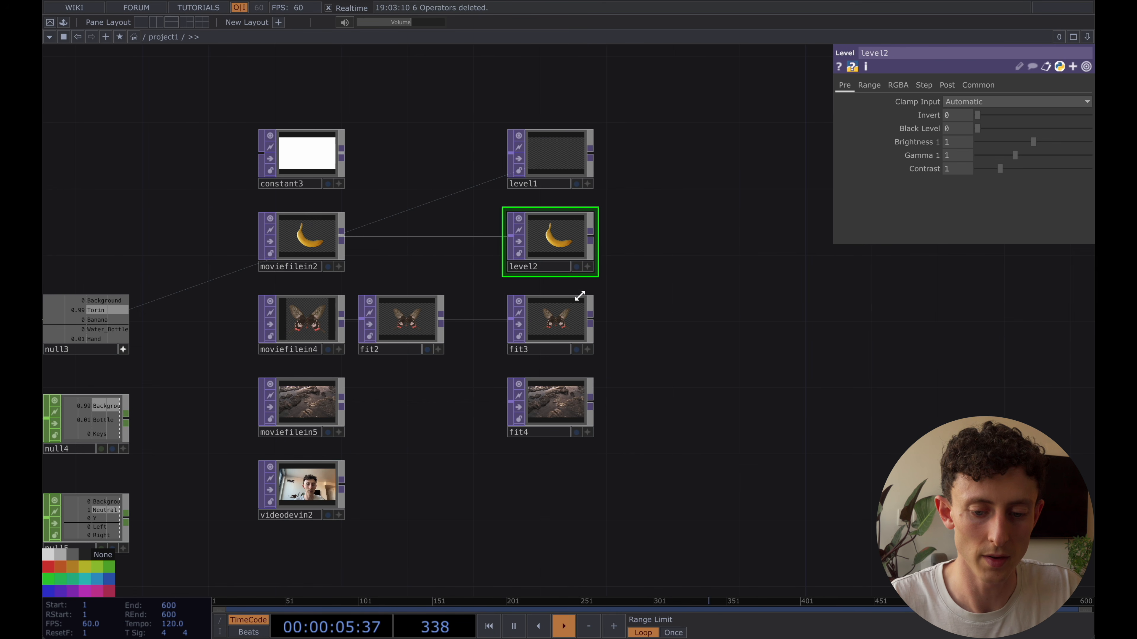
mouse_move(558, 243)
mouse_down()
mouse_move(626, 239)
mouse_move(568, 244)
mouse_up()
click(555, 312)
shift+click(554, 397)
key(Delete)
key(ctrl+c)
key(ctrl+v)
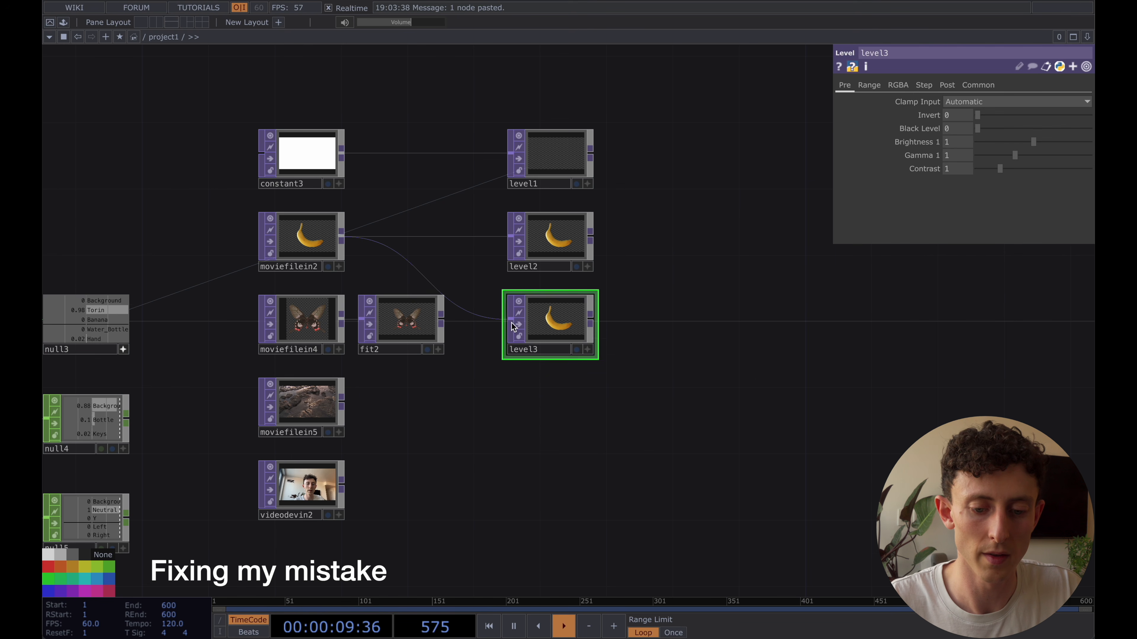
Paste two more Level TOP copies below level3, connecting moviefilein5 to the upper one and videodevin2 to the lower one
key(ctrl+c)
key(ctrl+v)
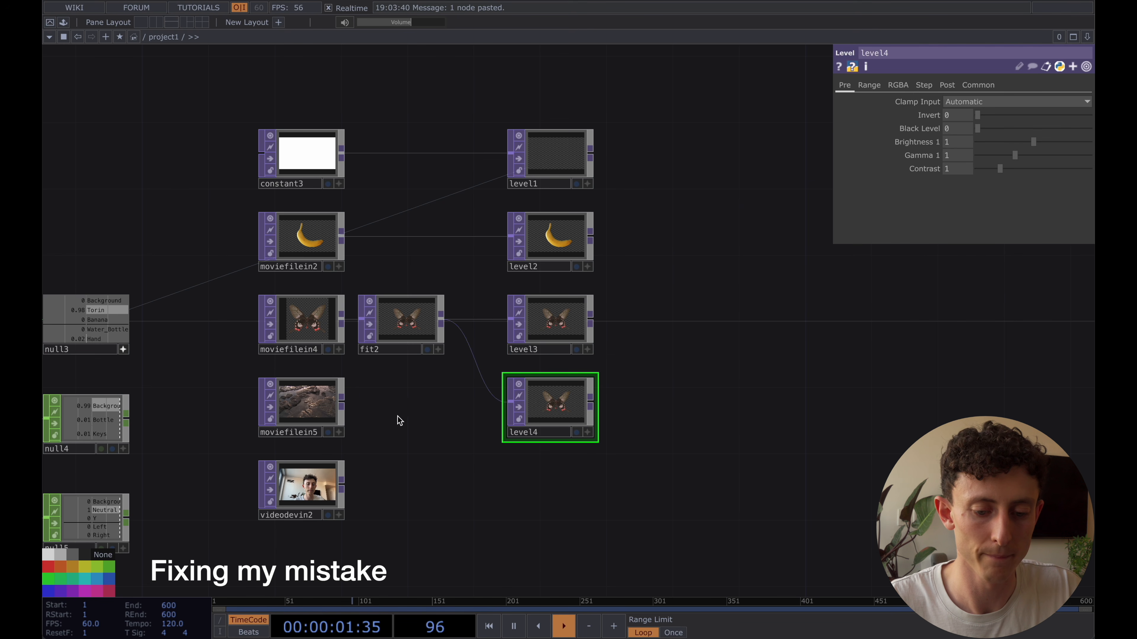
drag(349, 403, 553, 406)
key(ctrl+c)
key(ctrl+v)
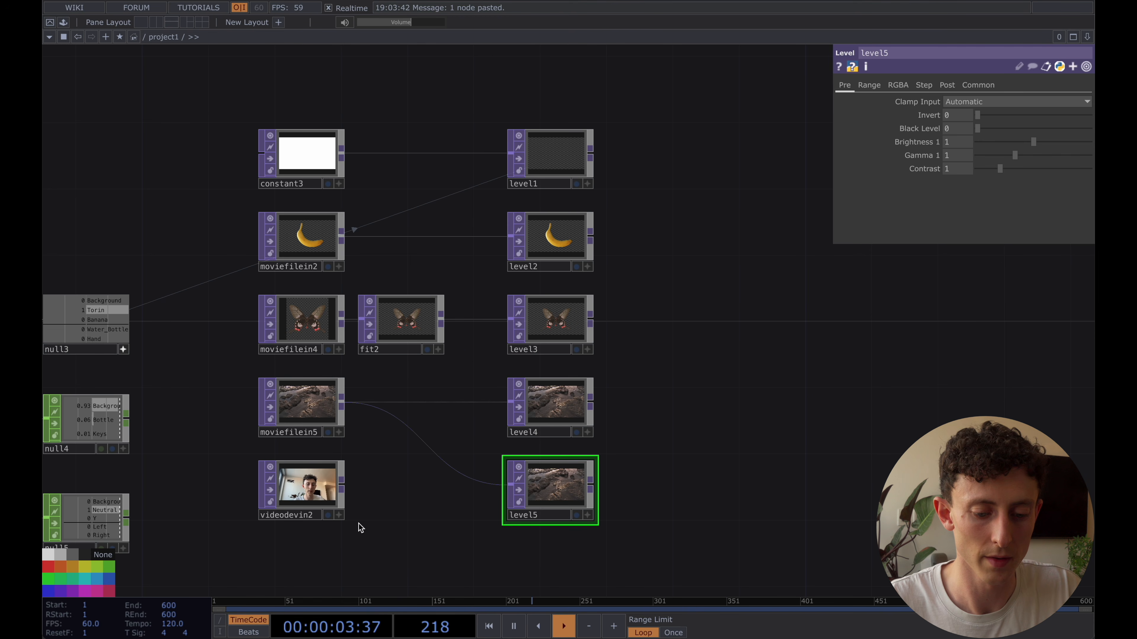
drag(345, 486, 510, 484)
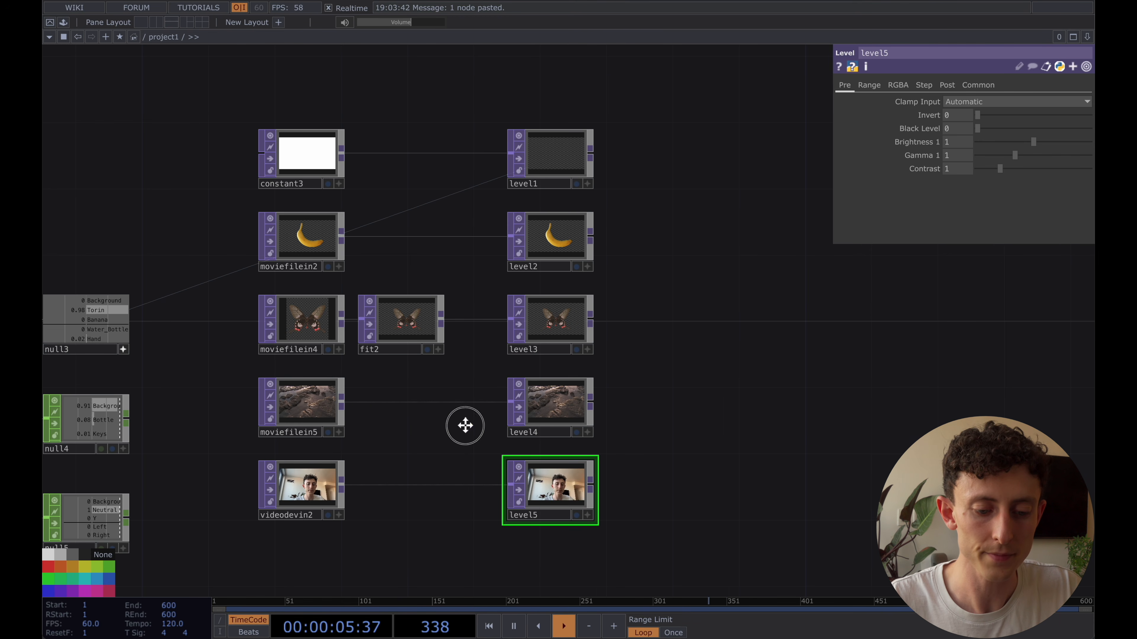
Reference null3's person class channel in level5's Opacity and its Banana channel in level2's Opacity
drag(464, 424, 574, 430)
drag(227, 312, 946, 86)
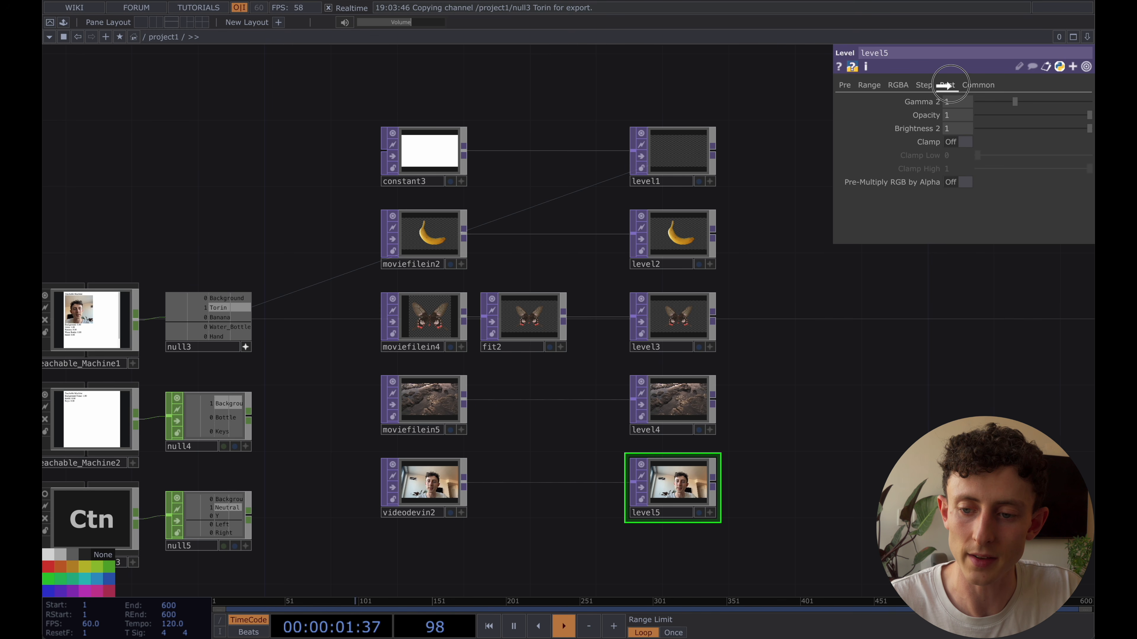
click(978, 112)
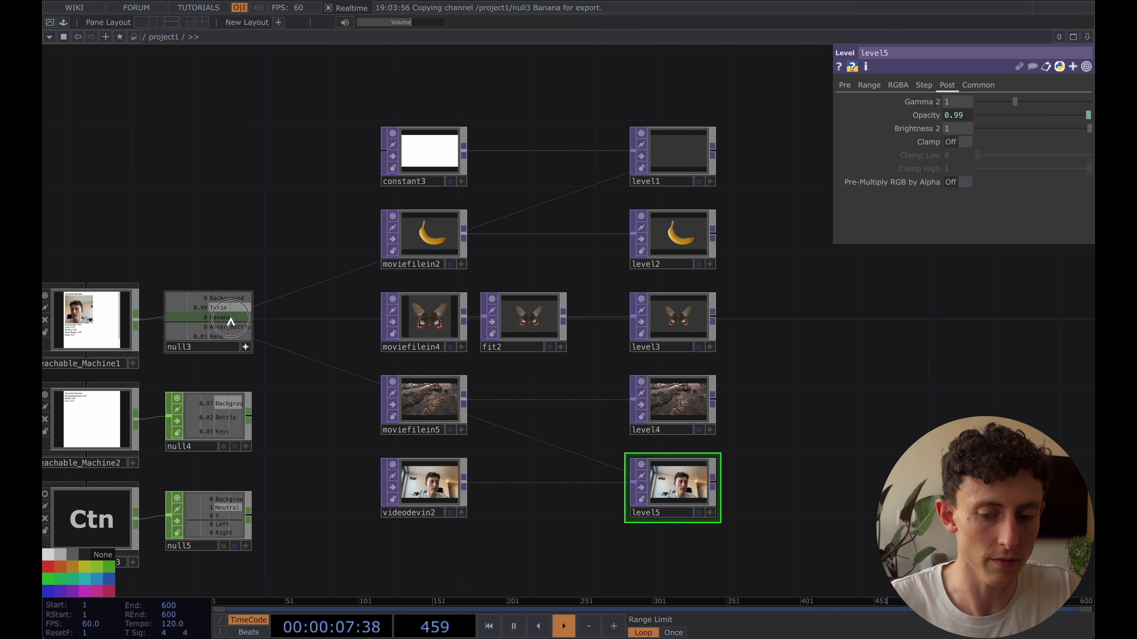
drag(230, 319, 957, 142)
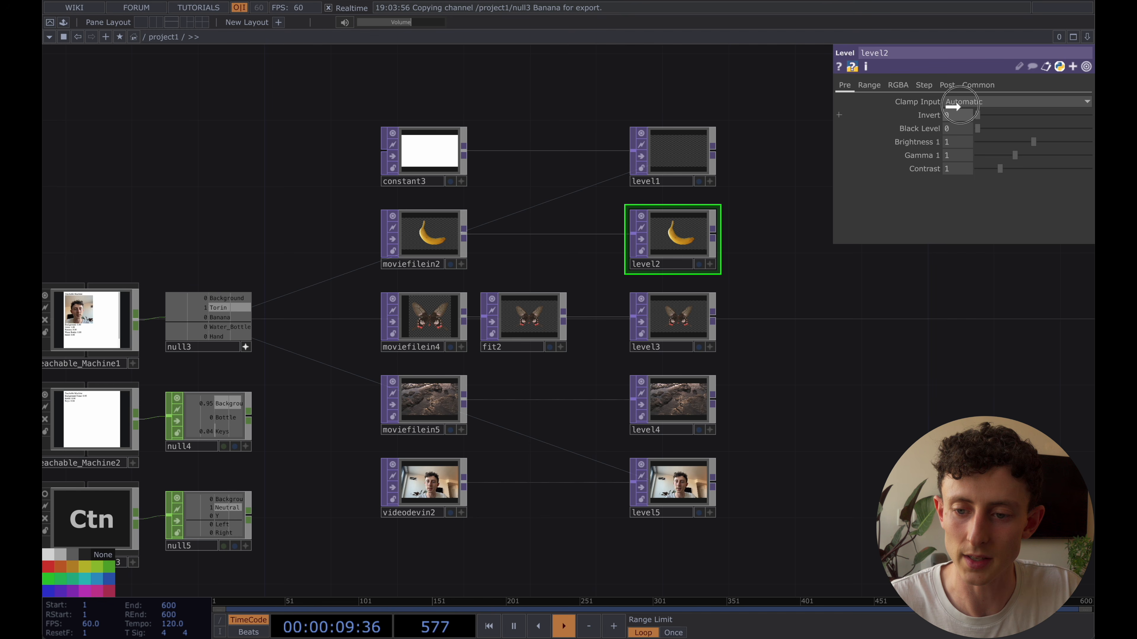
drag(956, 85, 955, 89)
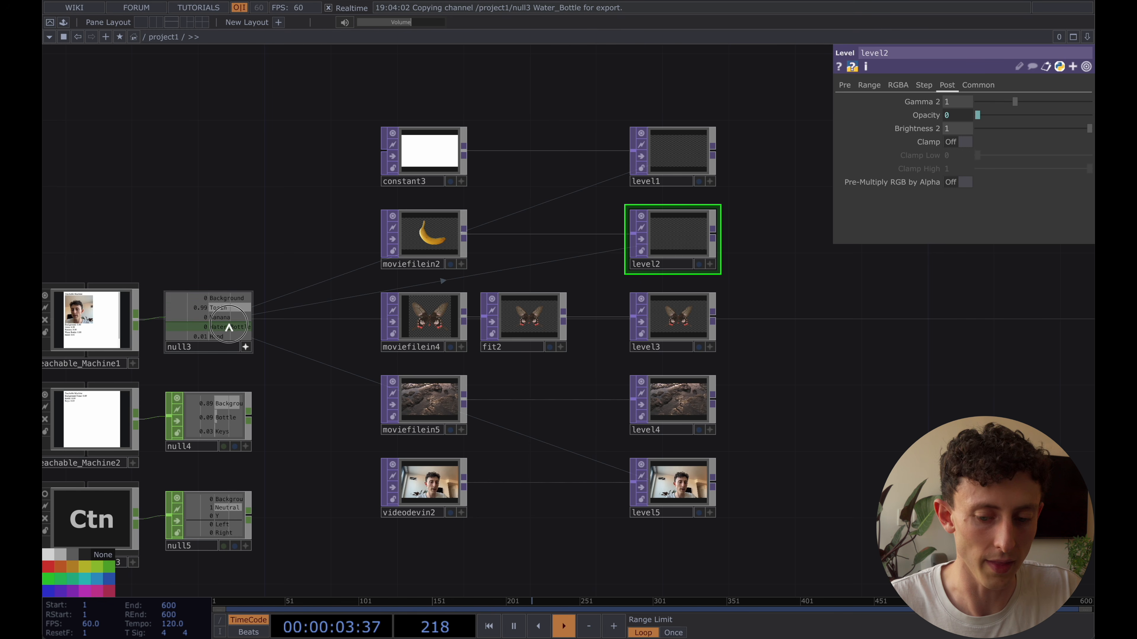
Reference null3's Water_Bottle channel in level4's Opacity and its Hand channel in level3's Opacity as CHOP references
drag(229, 327, 932, 182)
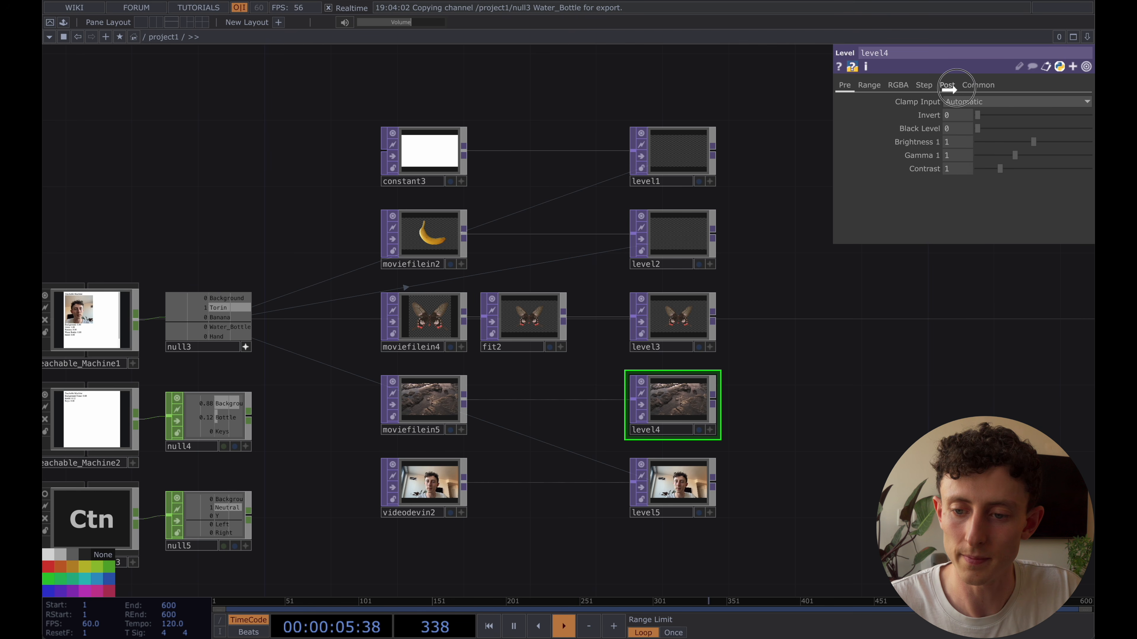
drag(946, 85, 953, 113)
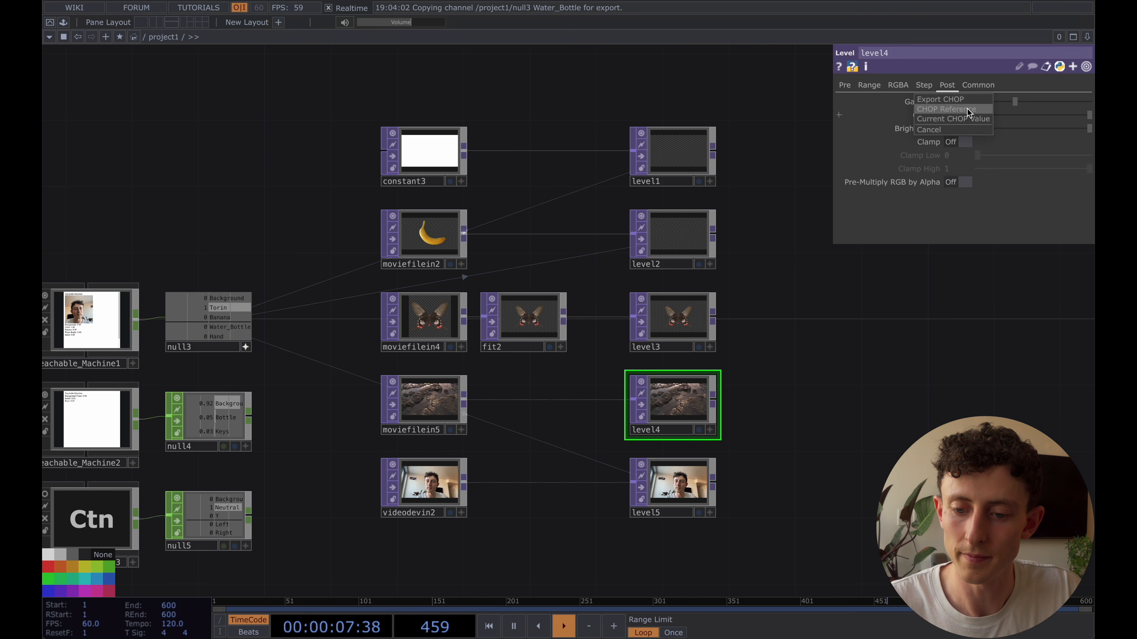
click(968, 110)
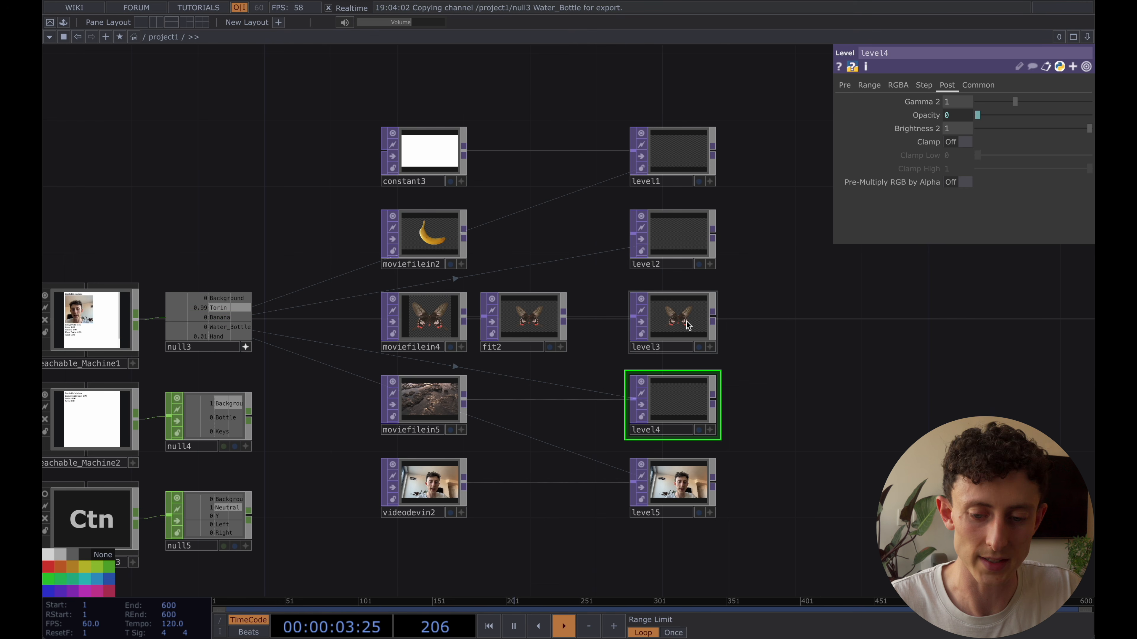
click(677, 318)
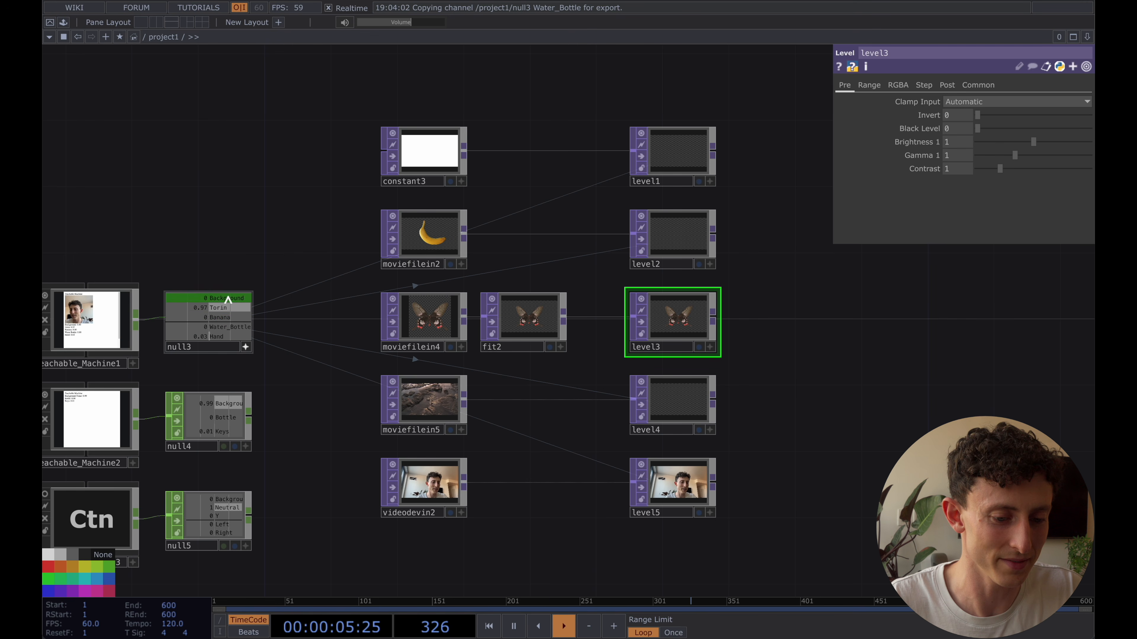
drag(227, 340, 956, 112)
click(960, 109)
Add a Composite TOP beside the column of Level TOPs
drag(830, 301, 706, 303)
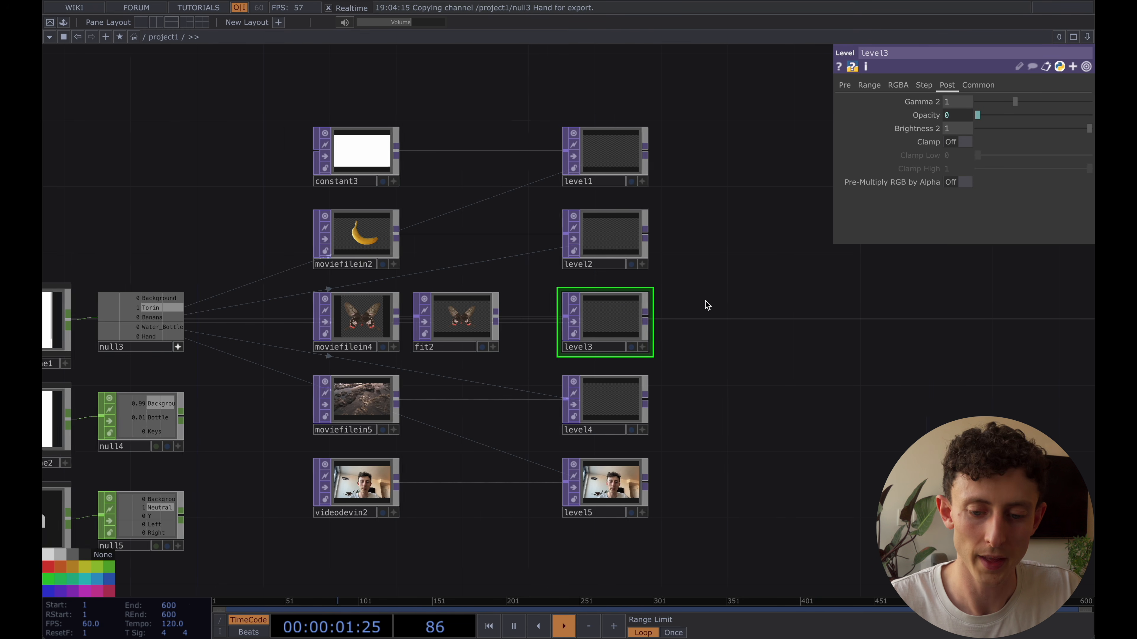
scroll(705, 302, down, 1)
double_click(735, 278)
text(com)
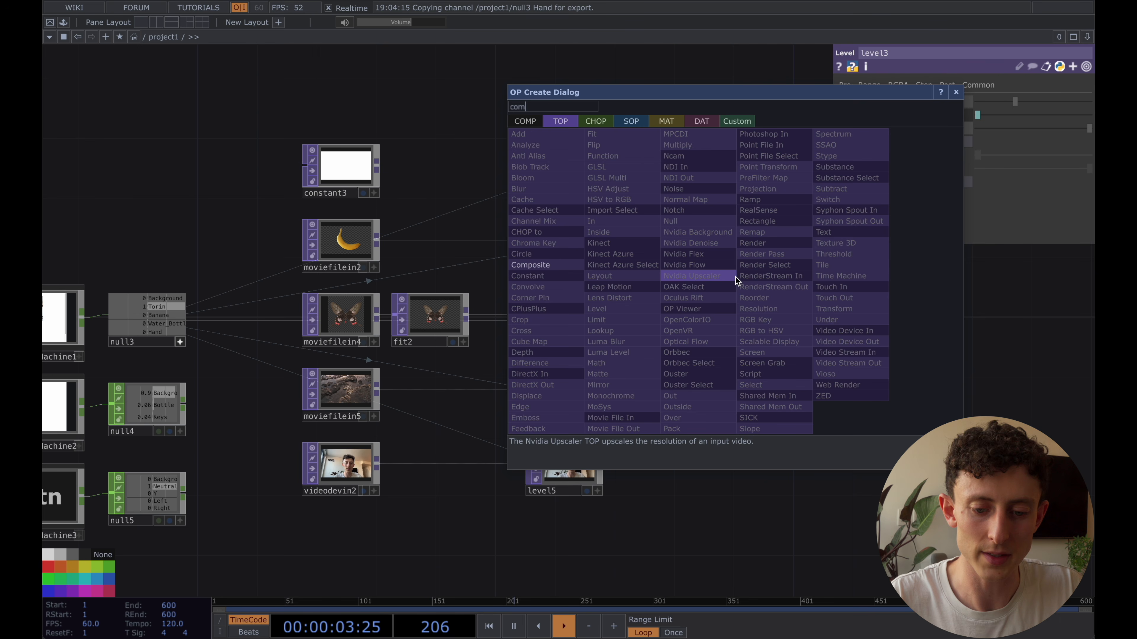
click(521, 268)
click(781, 290)
Connect all five Level TOPs, level1 through level5, to comp1 as its inputs
click(536, 153)
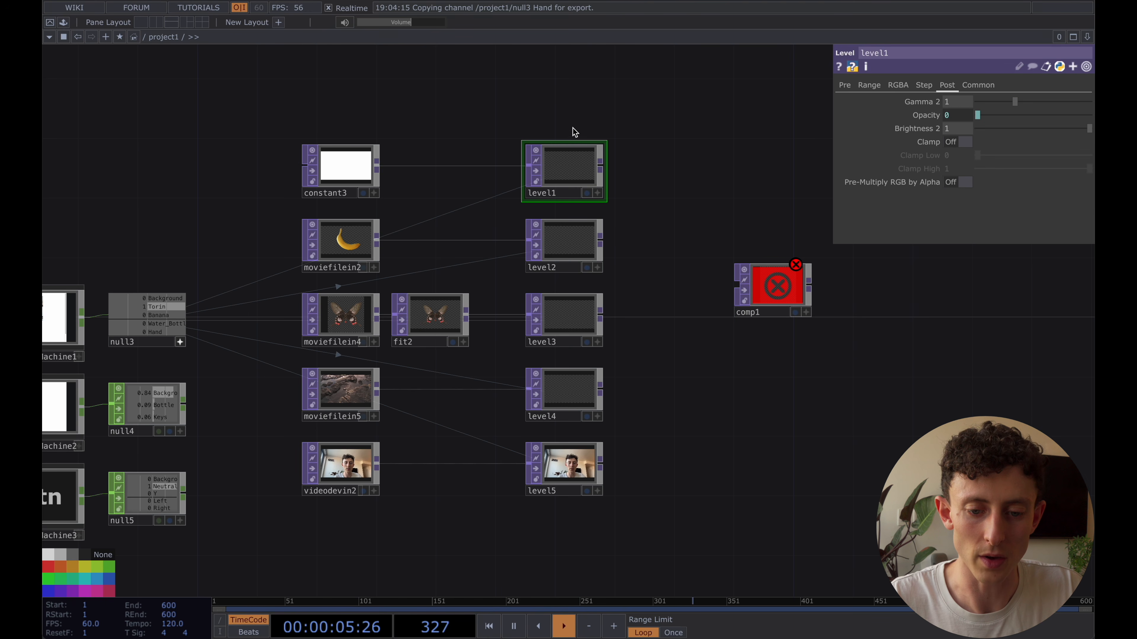
drag(573, 116, 605, 508)
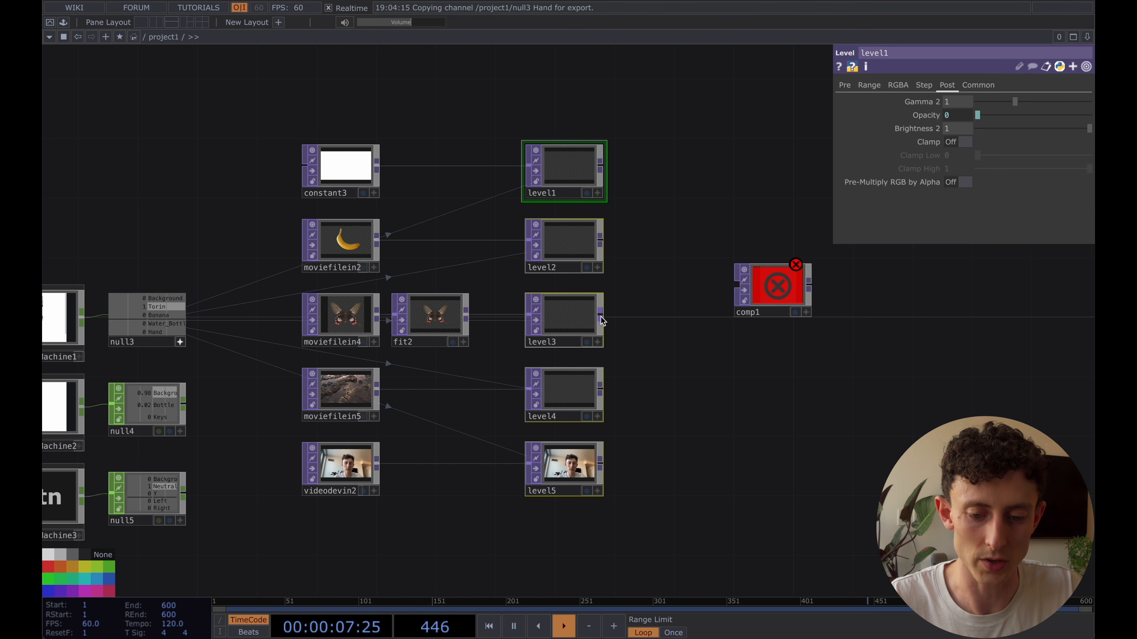
drag(699, 286, 731, 297)
click(777, 294)
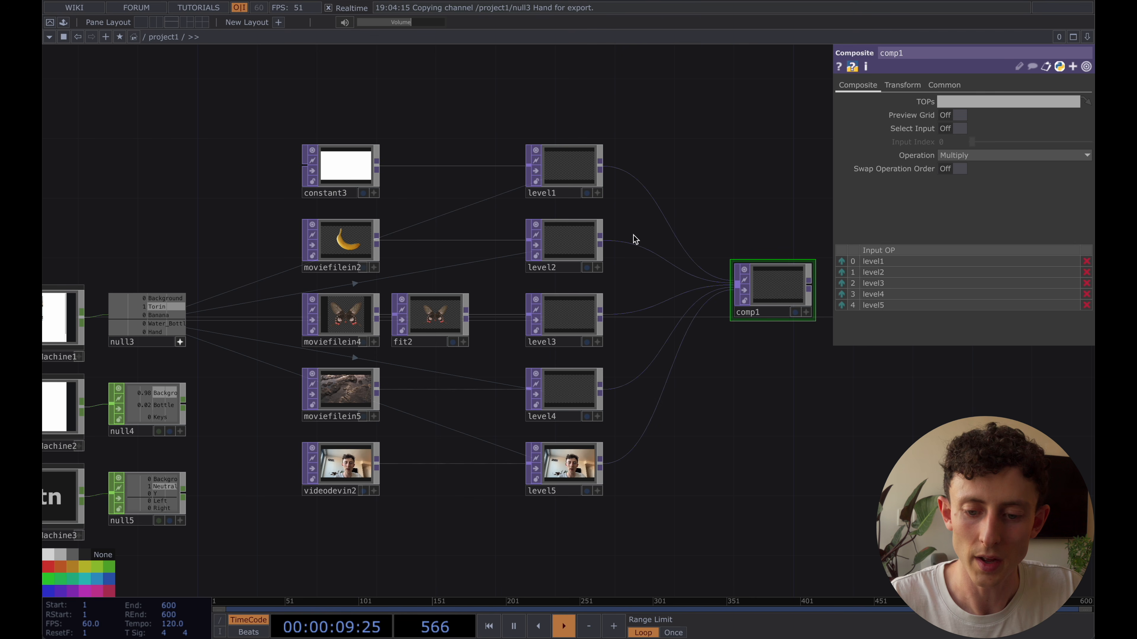
Set comp1's operation to Add and display its output in the network background
click(967, 155)
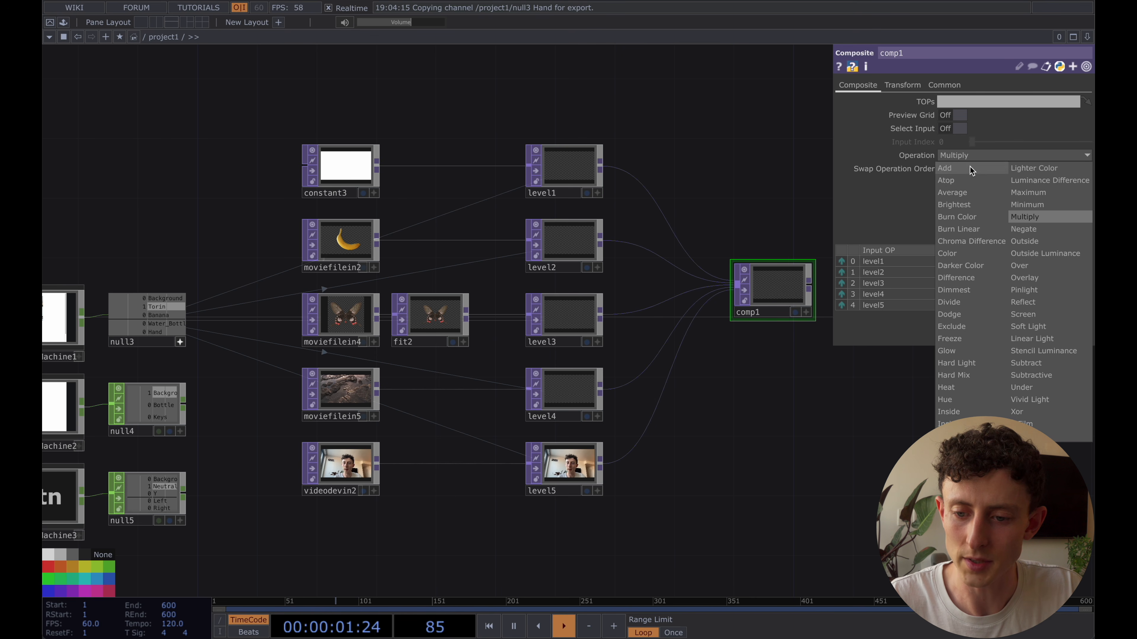
click(970, 167)
drag(784, 209, 741, 237)
click(761, 335)
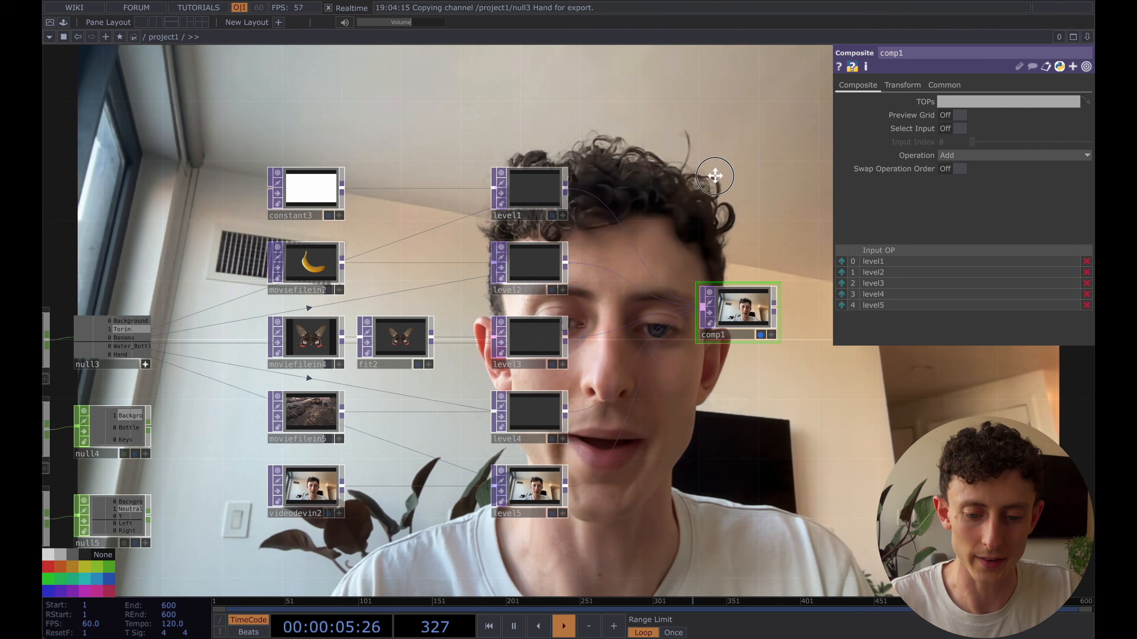
drag(723, 176, 693, 181)
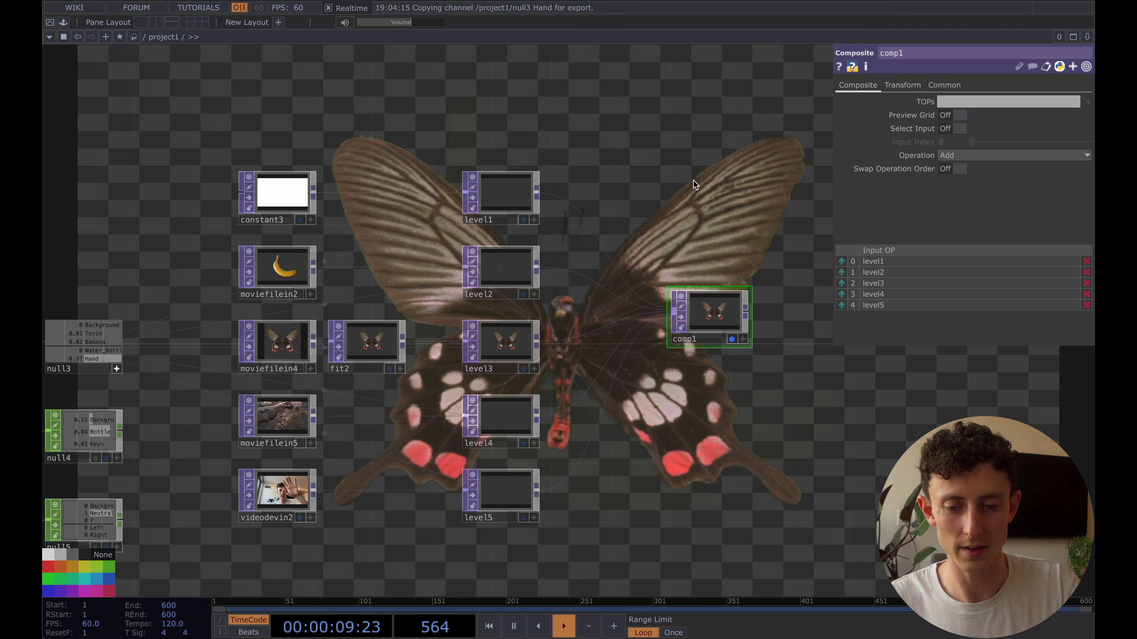
Hide comp1's background display and examine how the null3 channels correspond to the source operators and their Level TOPs
scroll(695, 231, down, 1)
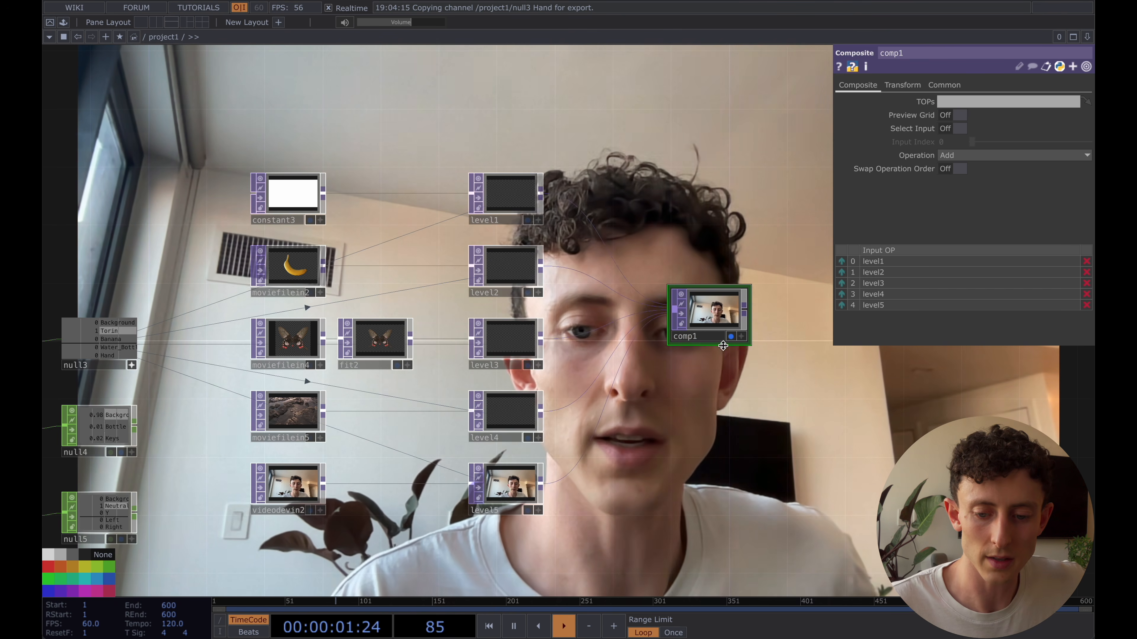
scroll(694, 234, up, 1)
scroll(695, 236, down, 2)
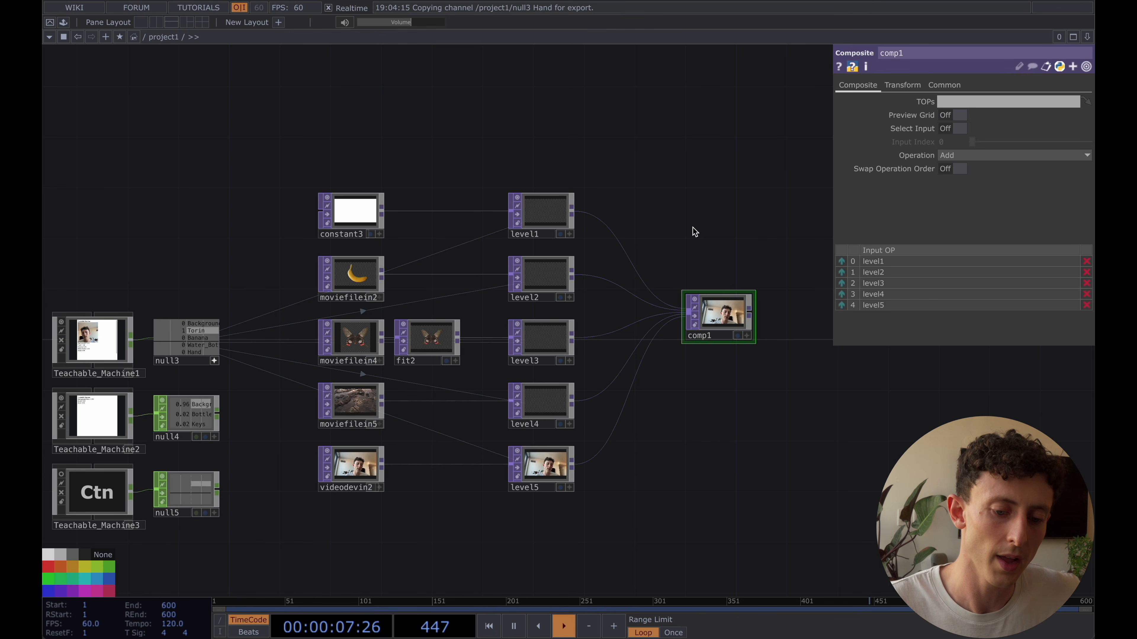
scroll(692, 218, down, 1)
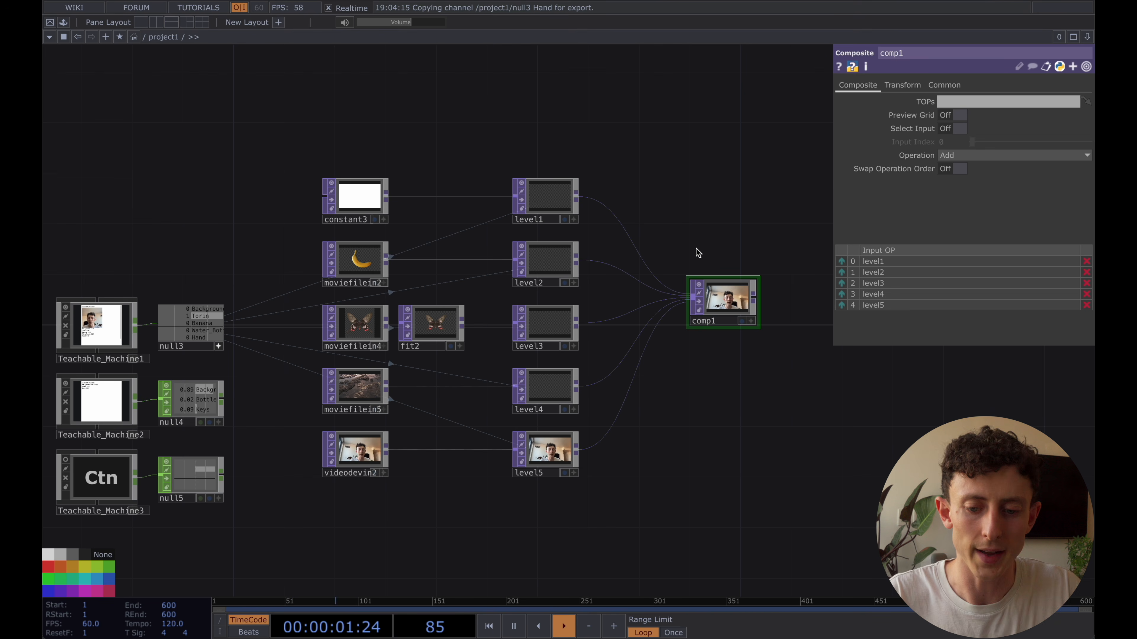
scroll(709, 295, down, 1)
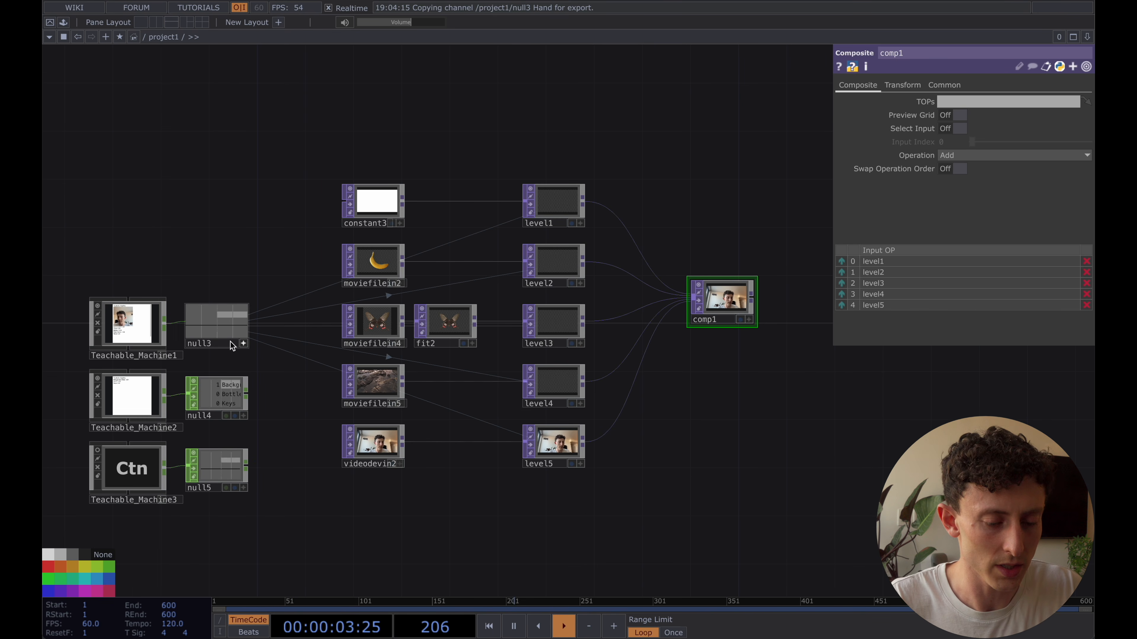
scroll(219, 275, up, 3)
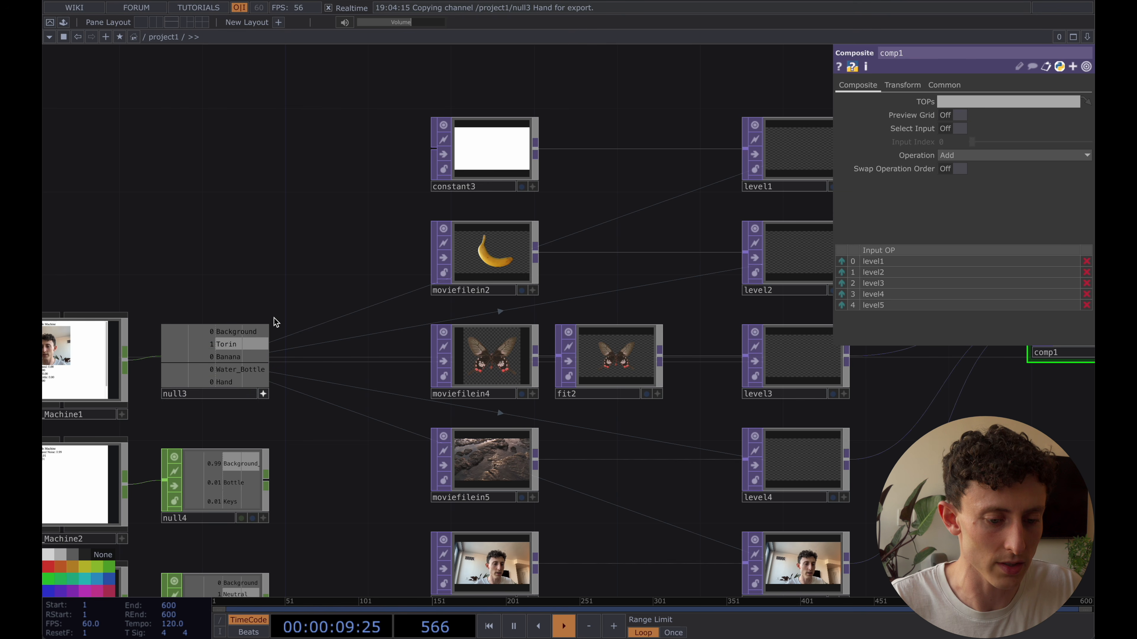
click(500, 140)
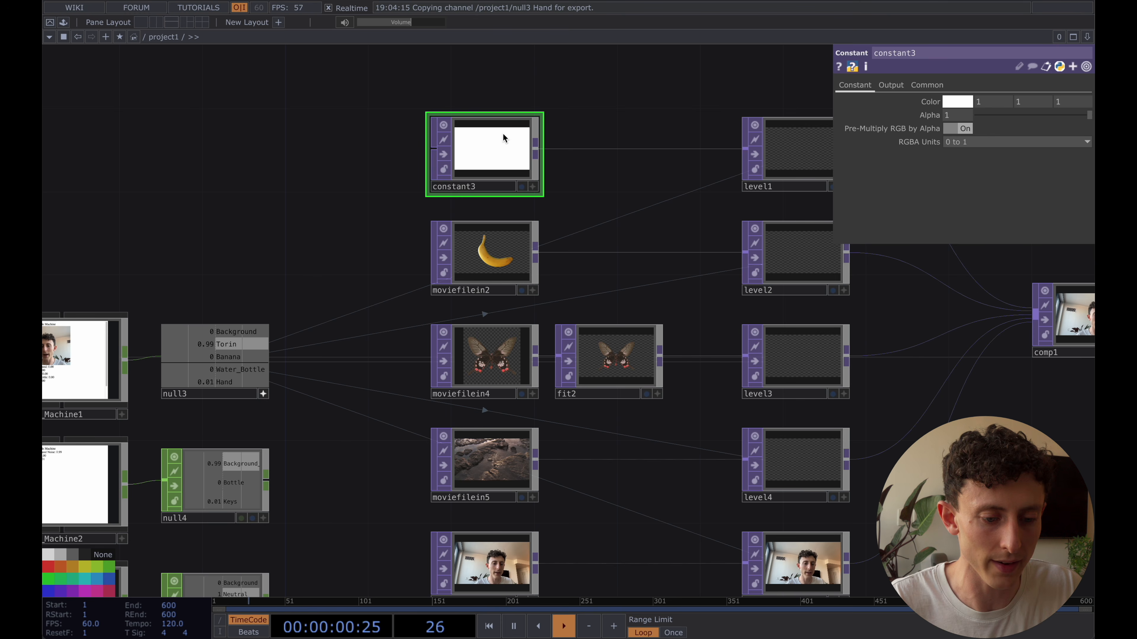
click(491, 251)
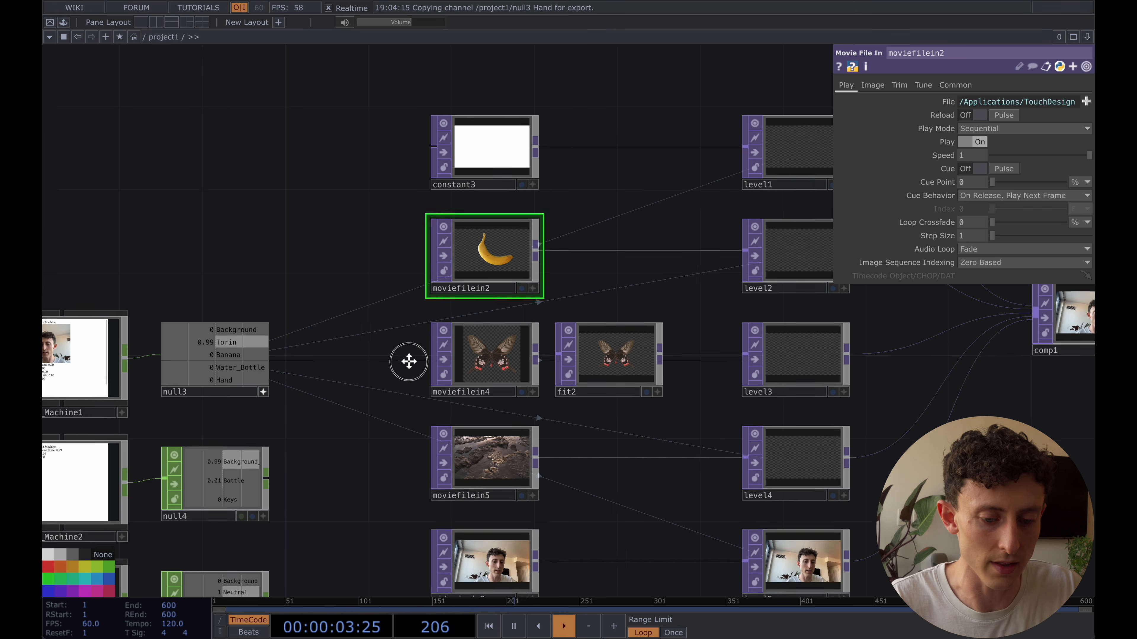
key(h)
Move constant3 and level1 up a row, and place videodevin2 and level5 between them and the moviefilein2 row
click(453, 470)
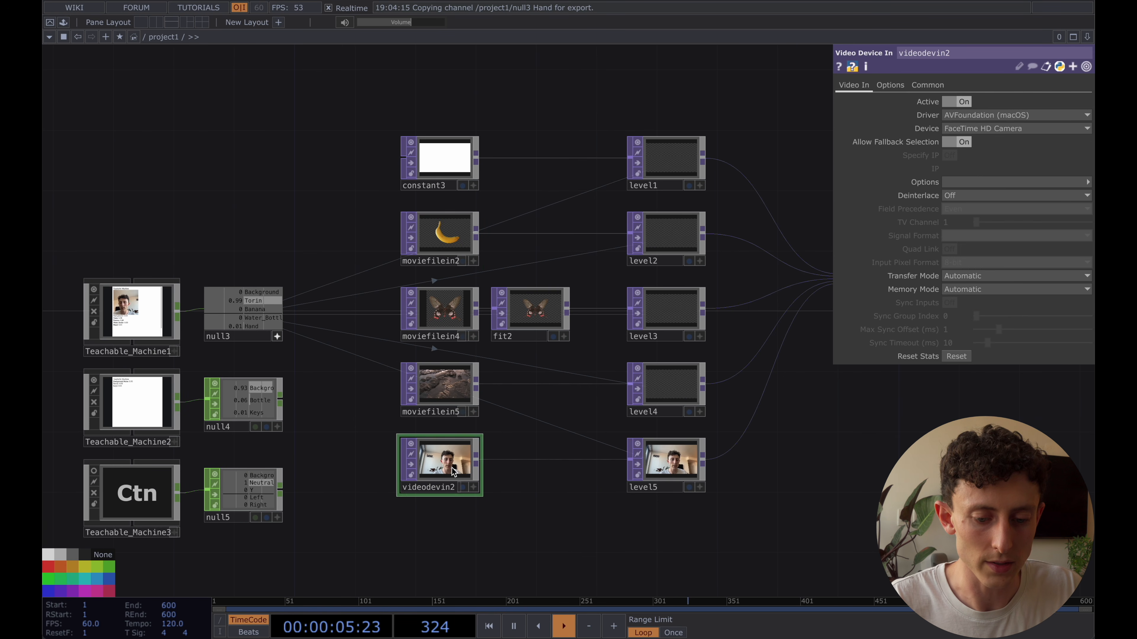
drag(684, 472, 685, 212)
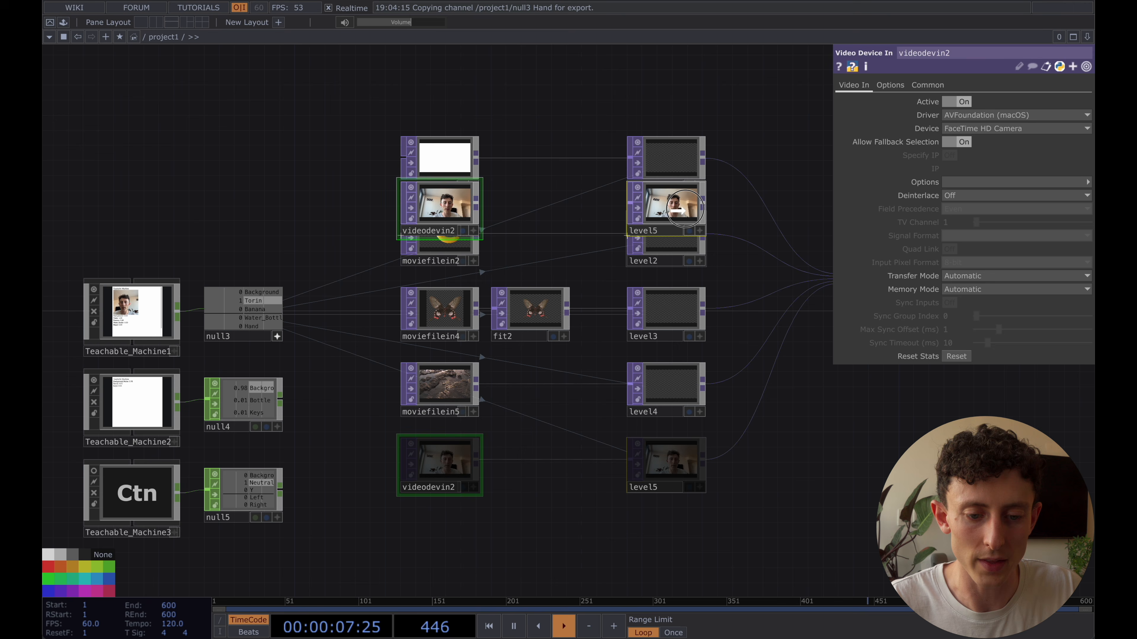
click(454, 160)
shift+drag(668, 159, 664, 85)
click(454, 195)
shift+drag(675, 196, 674, 151)
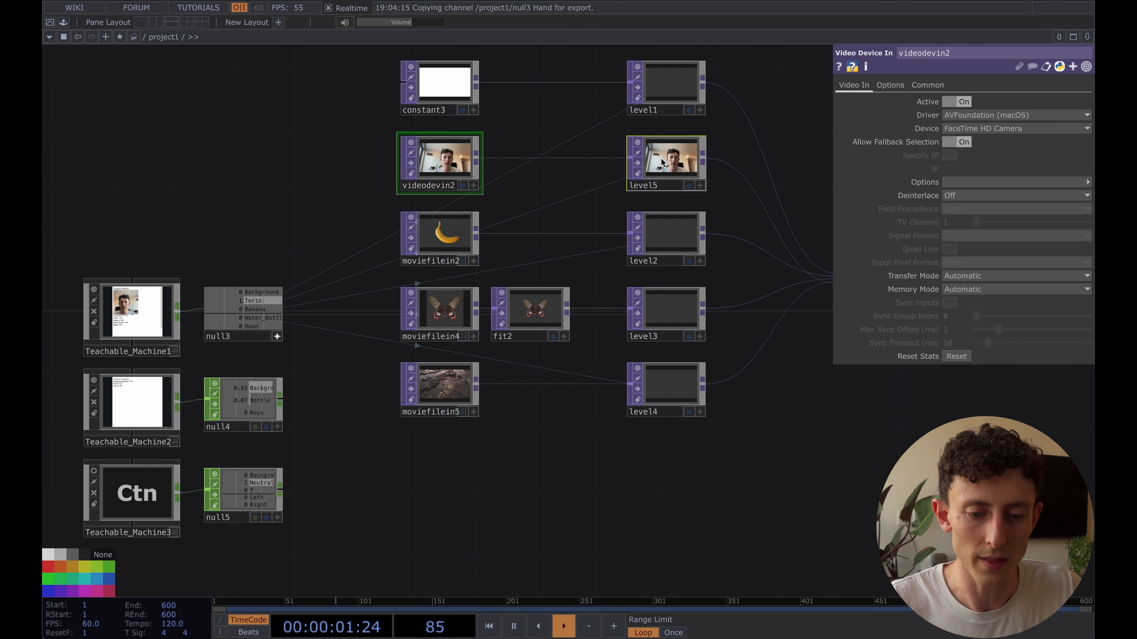
Swap the two lowest rows, placing moviefilein5 and level4 directly below moviefilein2, and moviefilein4, fit2 and level3 beneath them
click(444, 242)
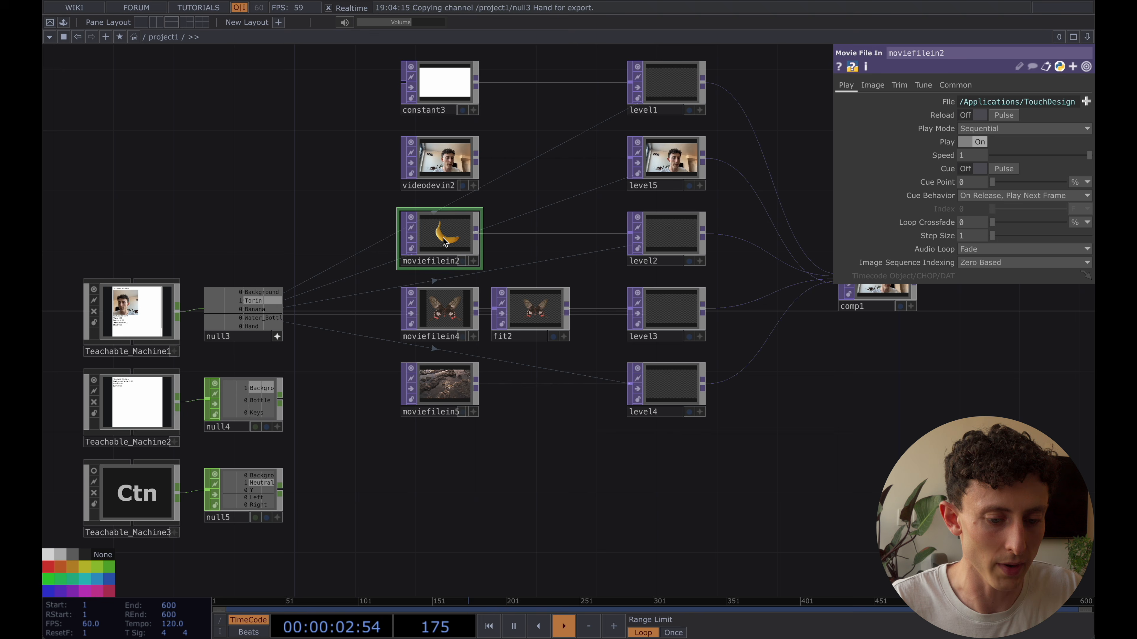
click(437, 320)
shift+drag(670, 312, 667, 488)
click(453, 386)
shift+drag(667, 384, 667, 308)
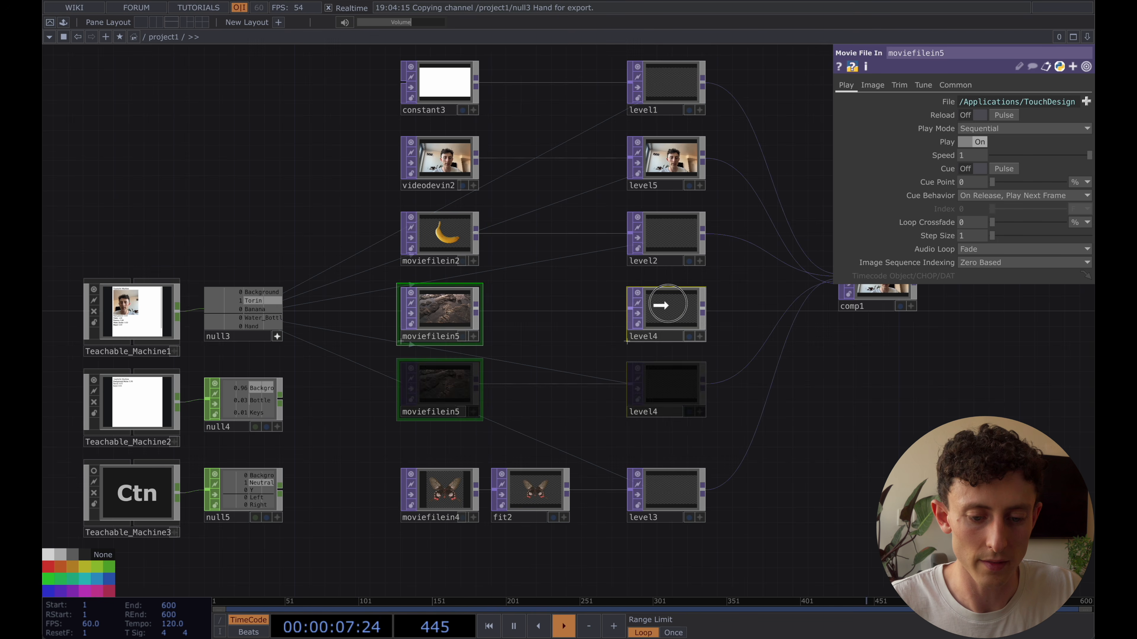
click(429, 501)
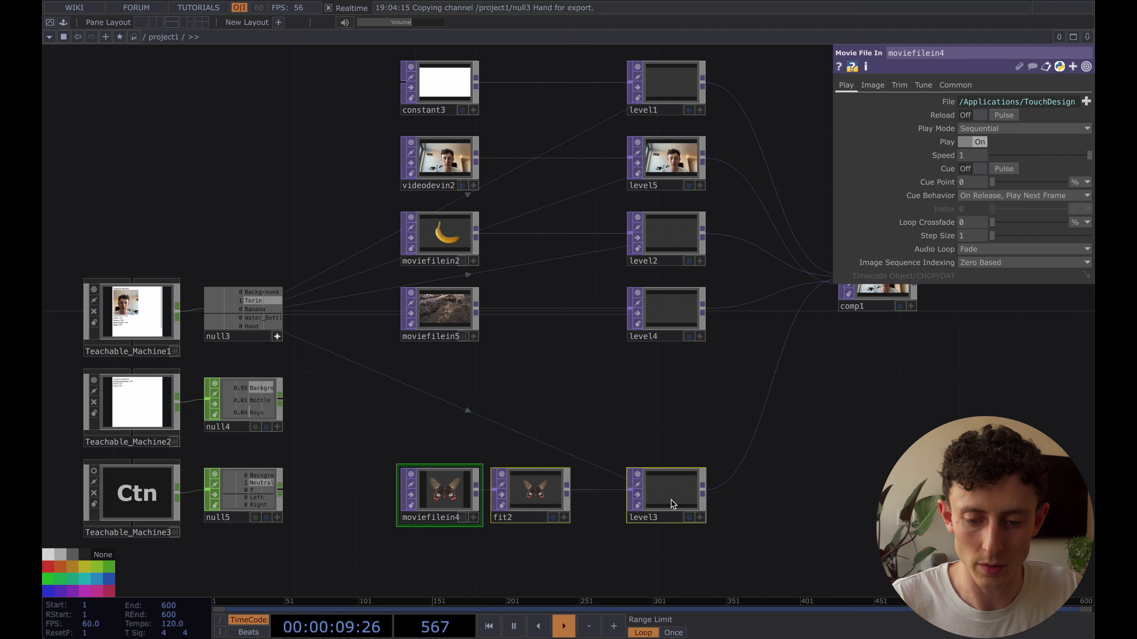
shift+drag(671, 501, 666, 392)
drag(849, 387, 677, 453)
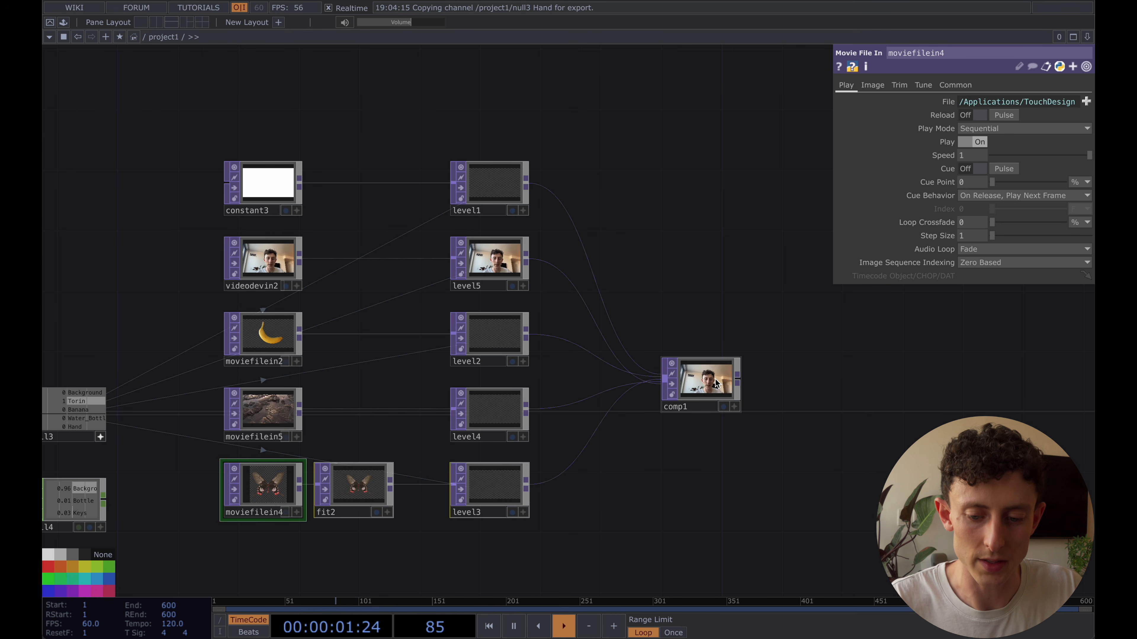
Delete comp1 and all five Level TOPs, level1 through level5
click(716, 383)
key(Delete)
click(494, 187)
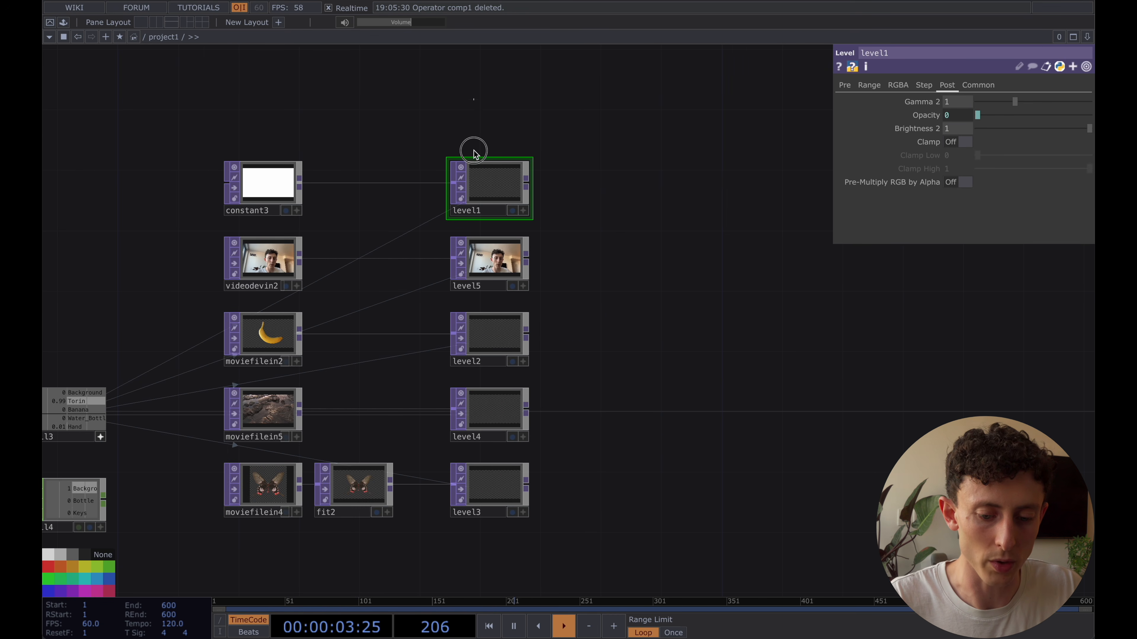
drag(474, 152, 509, 530)
key(Delete)
Add a Switch TOP and connect constant3, videodevin2, moviefilein2, moviefilein5 and fit2 to it as inputs in that order
key(Tab)
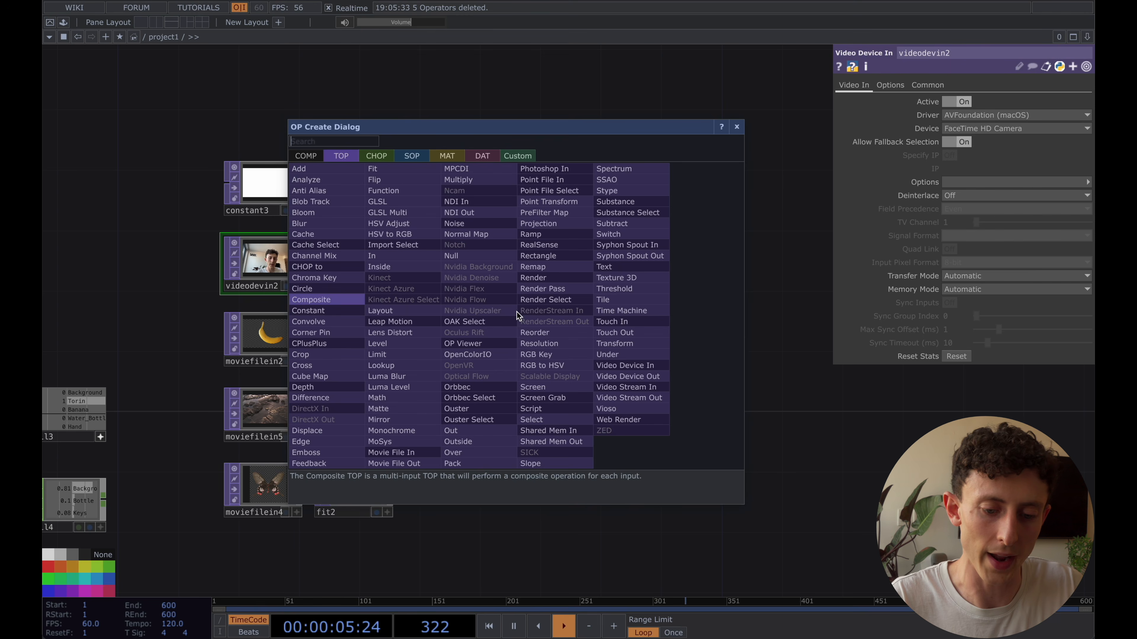
click(543, 351)
click(544, 353)
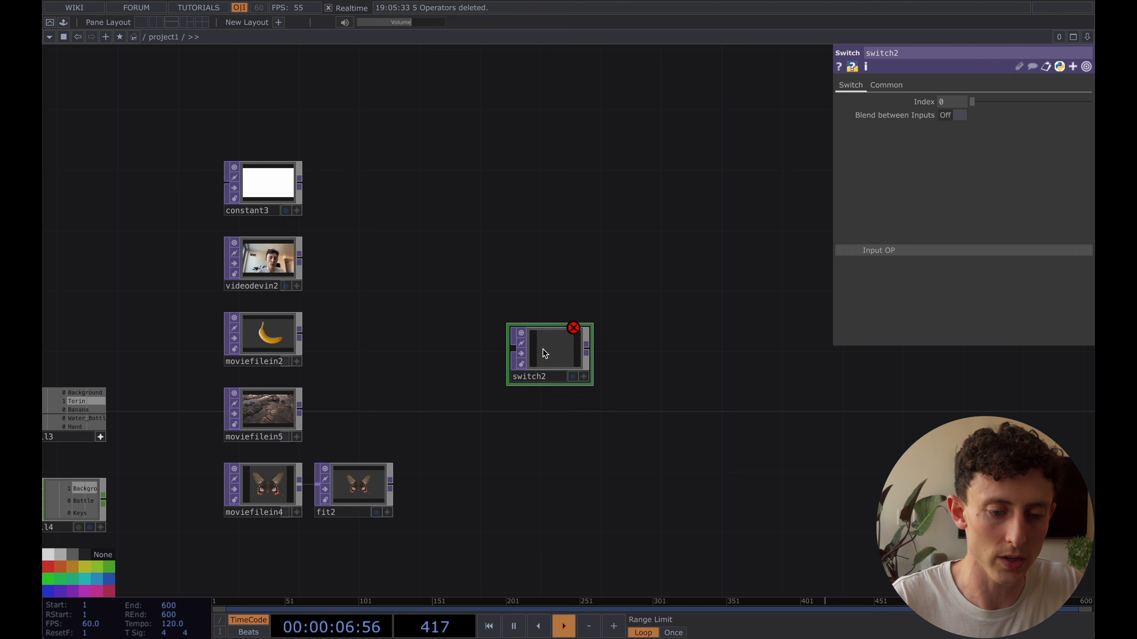
click(266, 193)
drag(262, 145, 309, 417)
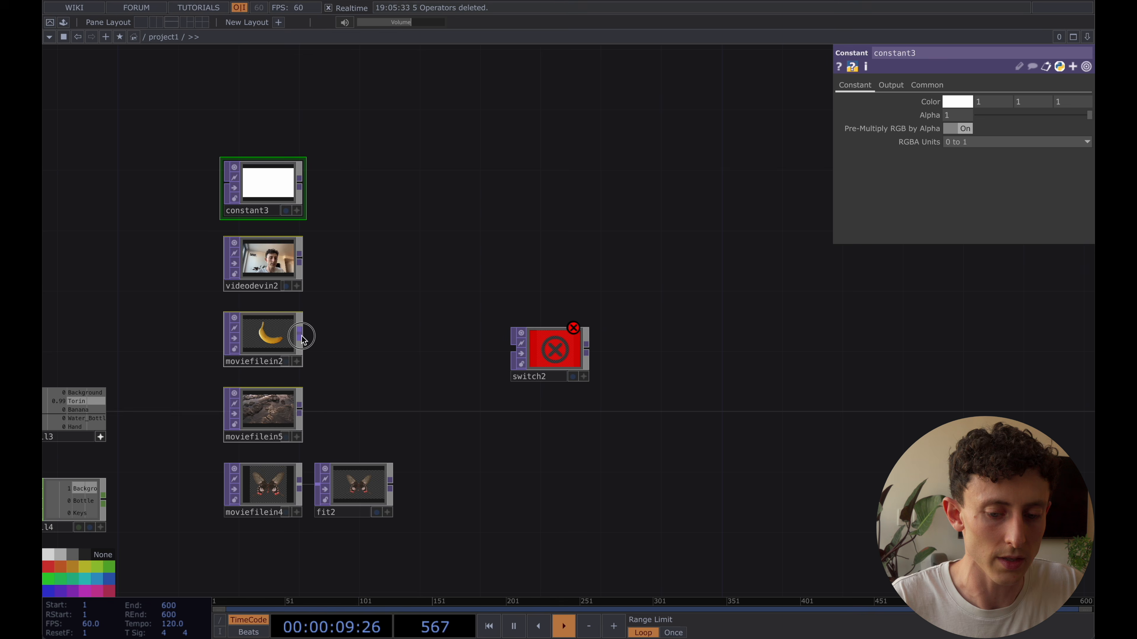
drag(503, 344, 508, 357)
drag(390, 483, 511, 369)
Test switch2's index values and compare the order of its inputs with the order of the null3 channels
click(559, 357)
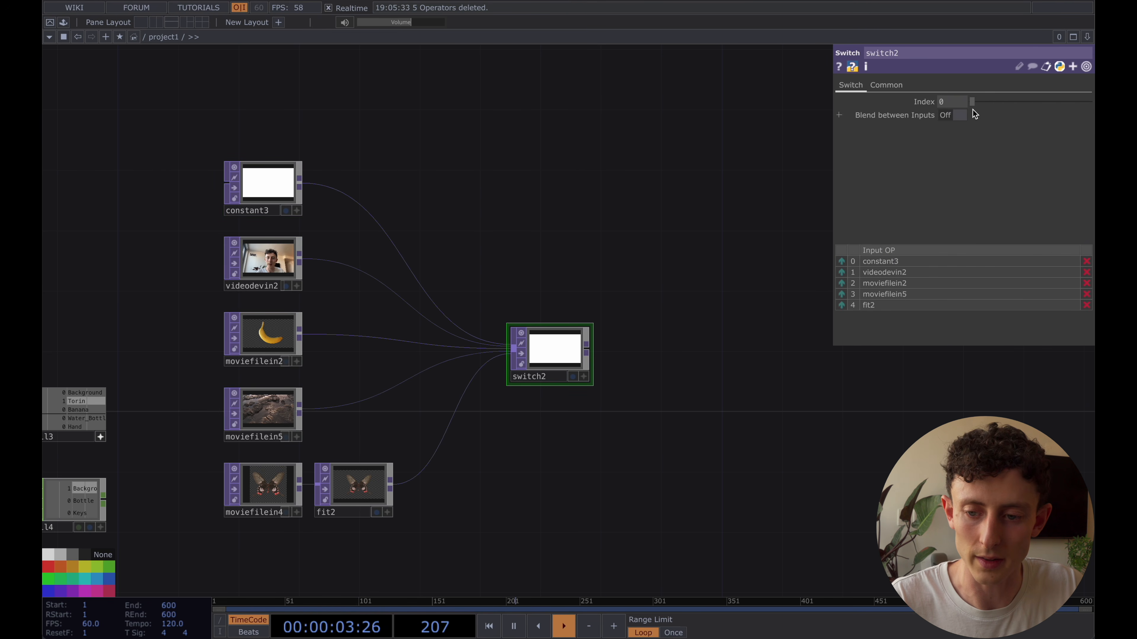
drag(977, 105, 961, 124)
drag(640, 234, 717, 224)
scroll(130, 448, up, 5)
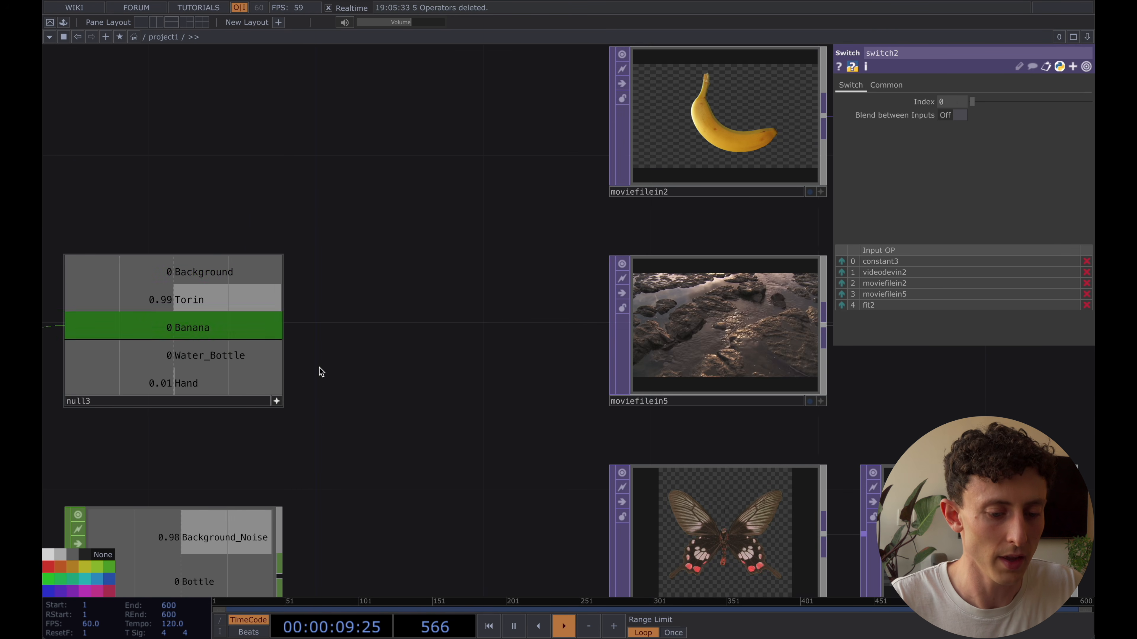
scroll(405, 371, down, 5)
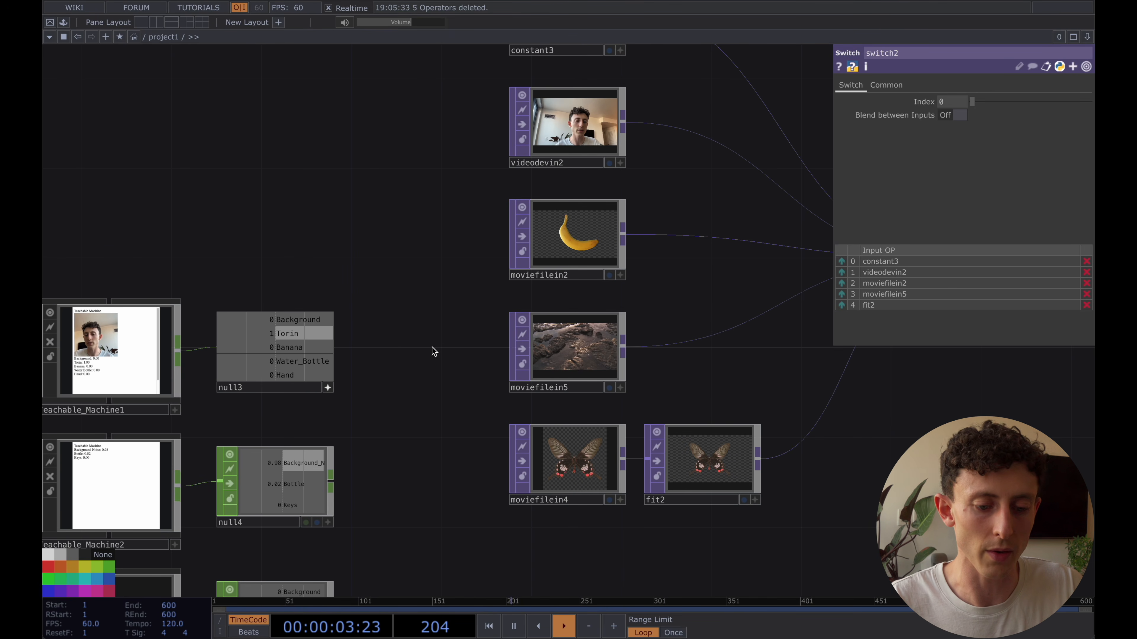
drag(434, 350, 422, 347)
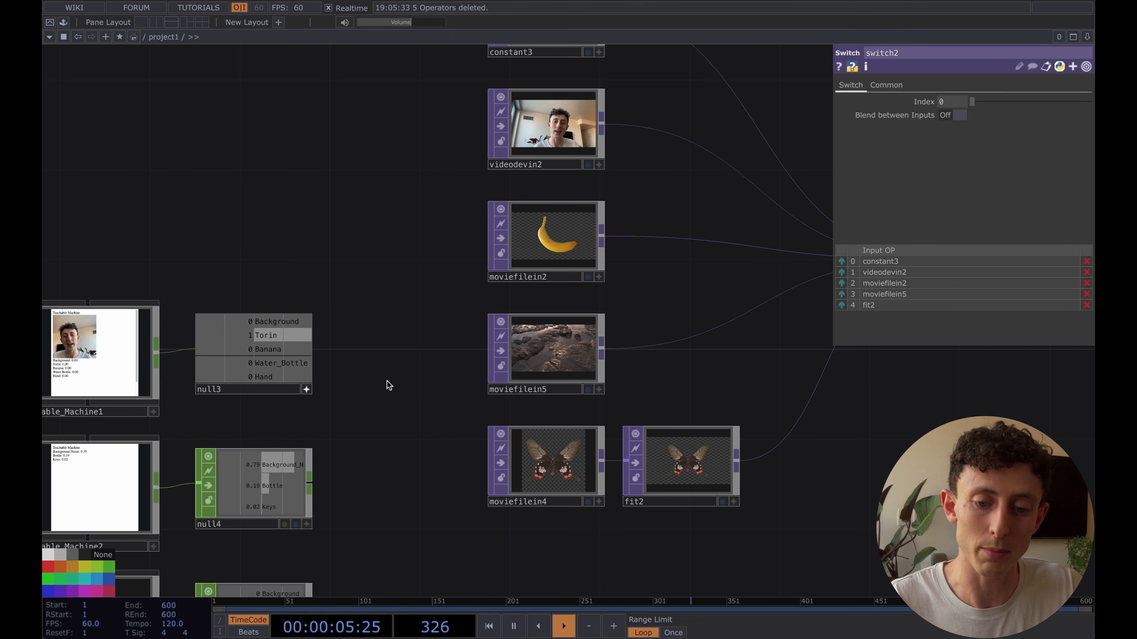
scroll(387, 380, down, 5)
drag(715, 400, 650, 398)
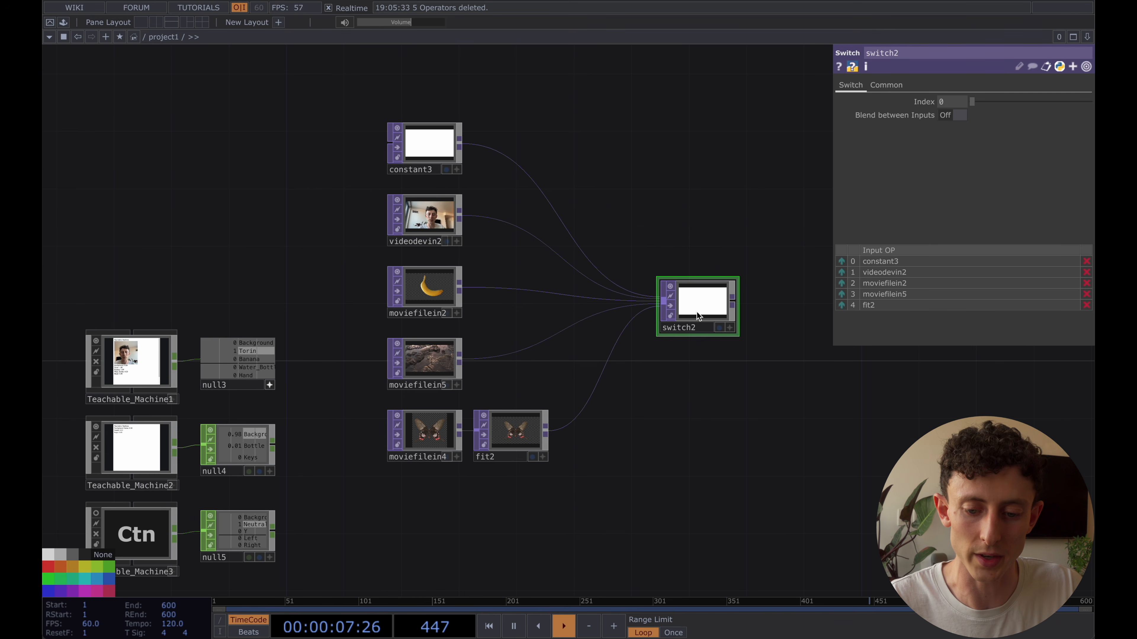
scroll(696, 311, up, 4)
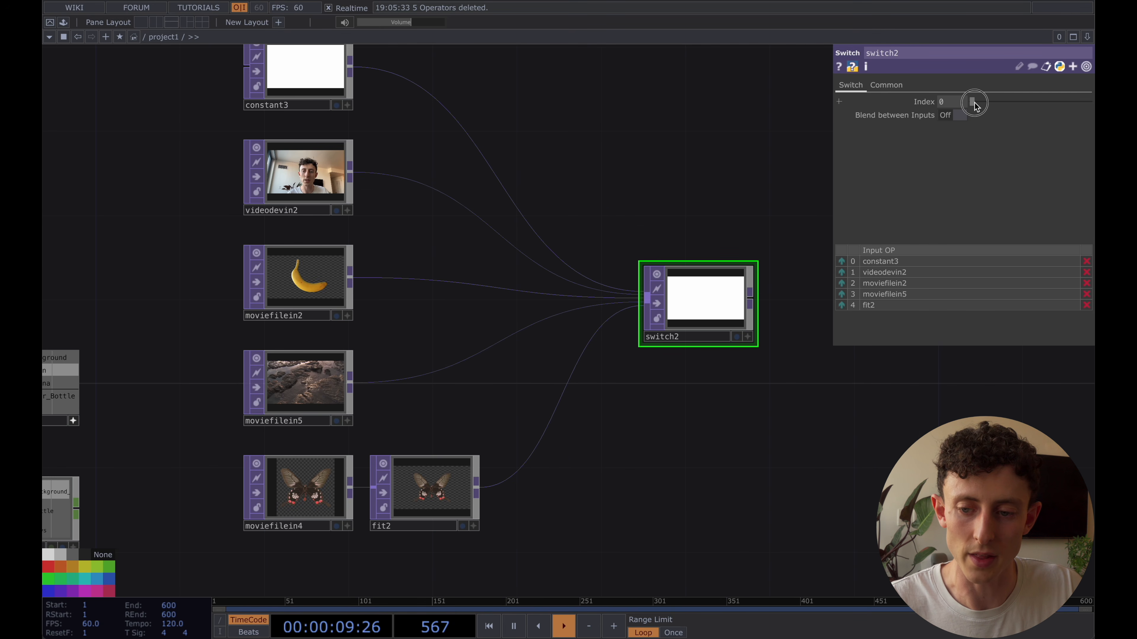
mouse_move(974, 104)
mouse_down()
mouse_move(1005, 109)
mouse_move(956, 117)
mouse_up()
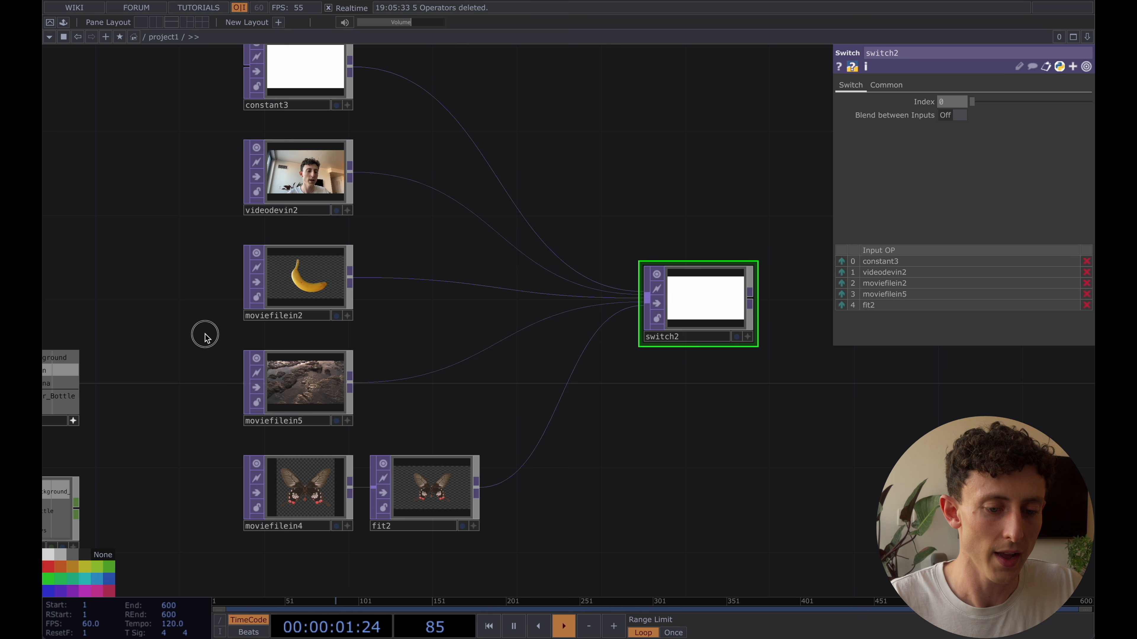
drag(205, 334, 317, 333)
click(184, 420)
drag(258, 259, 419, 230)
right_click(332, 330)
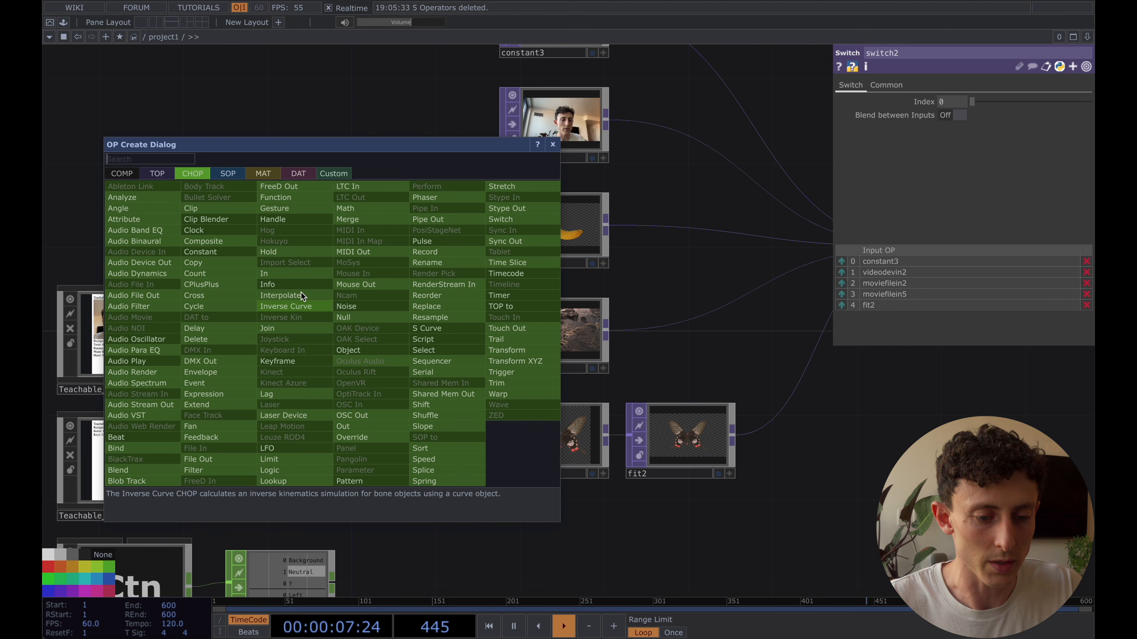
click(298, 173)
key(Escape)
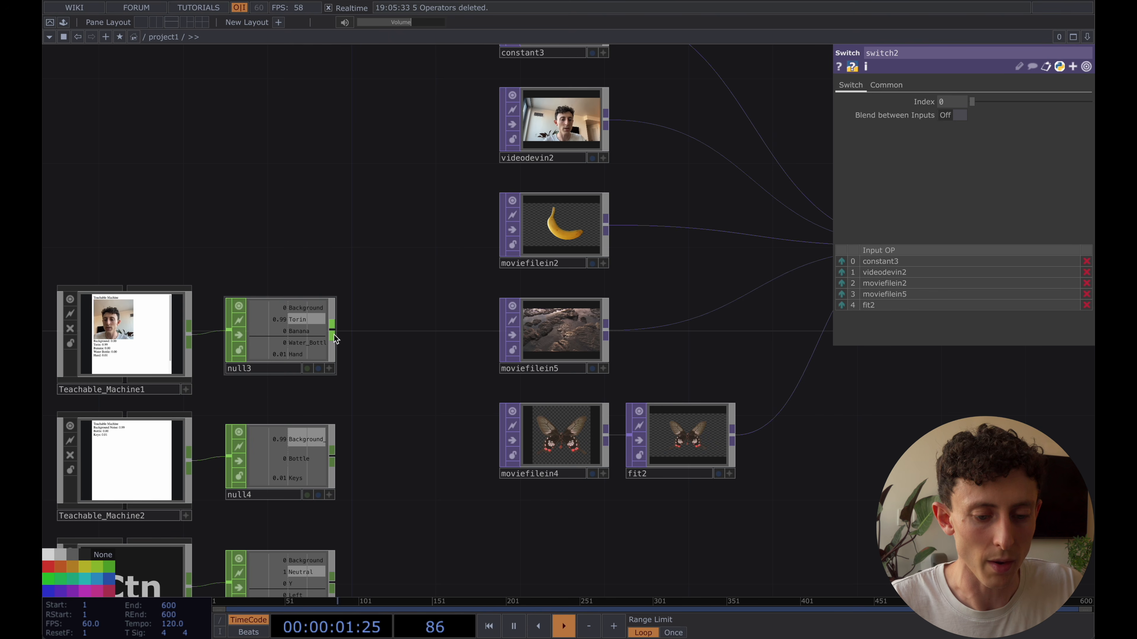
Create a CHOP Execute DAT from null3's output and place it beside null3
right_click(333, 334)
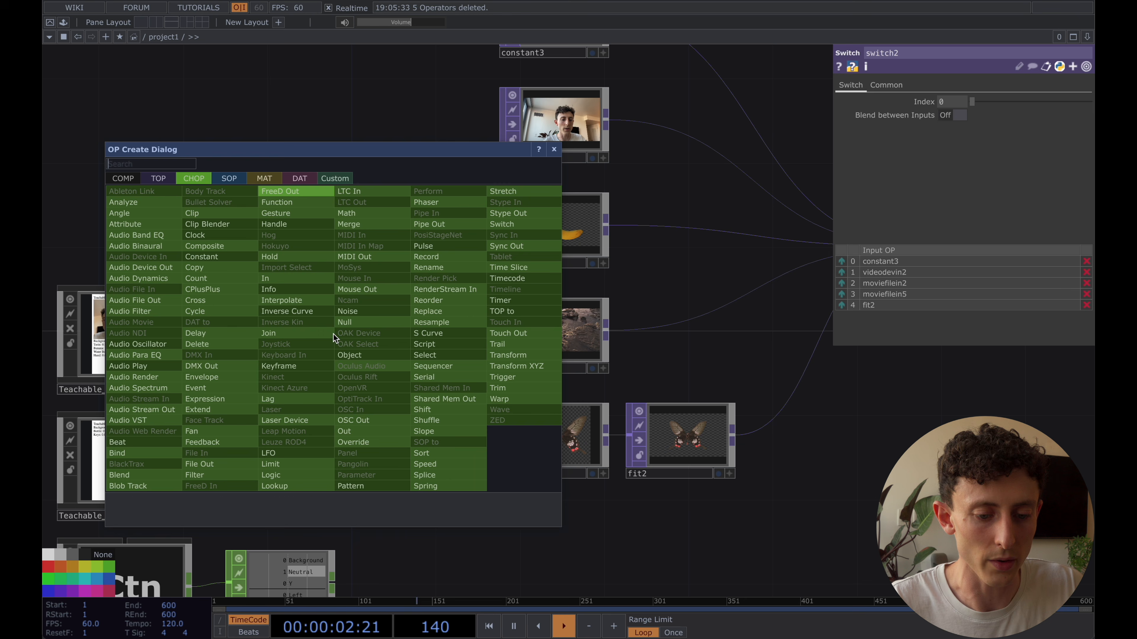
click(299, 179)
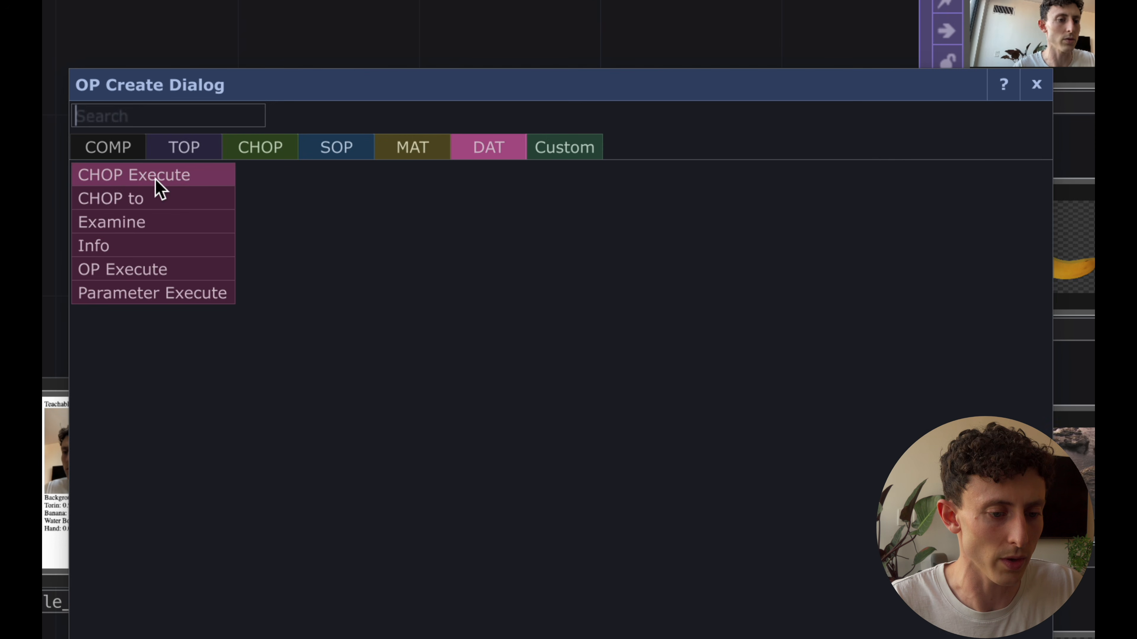
click(150, 192)
click(707, 470)
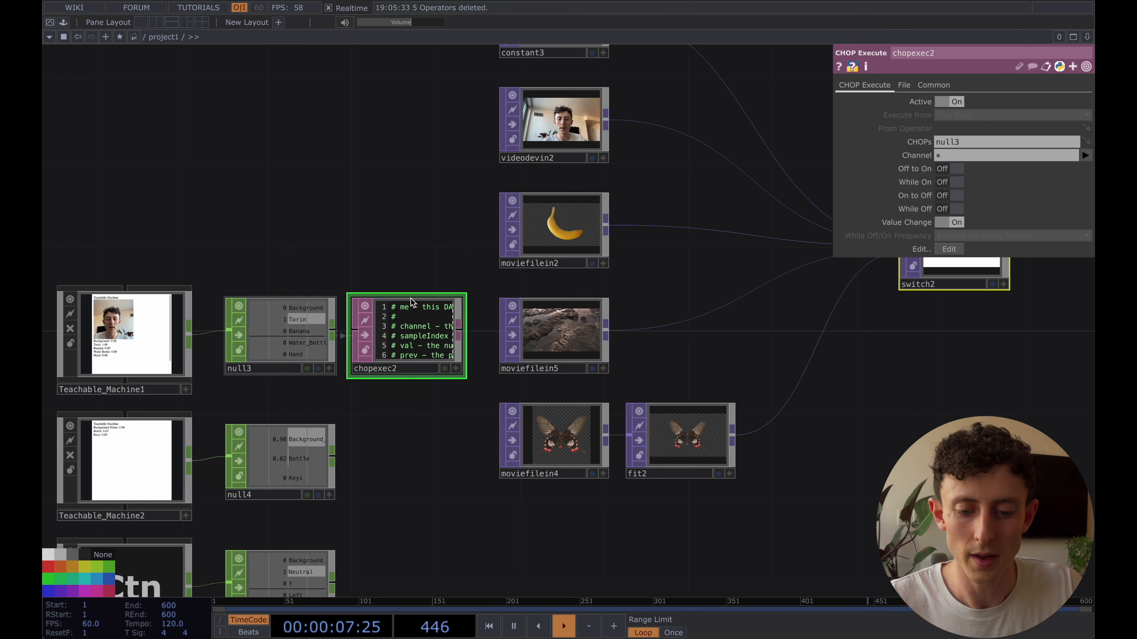
Activate chopexec2's script for editing and examine the onValueChange function and its channel argument
scroll(395, 183, down, 3)
scroll(396, 185, up, 3)
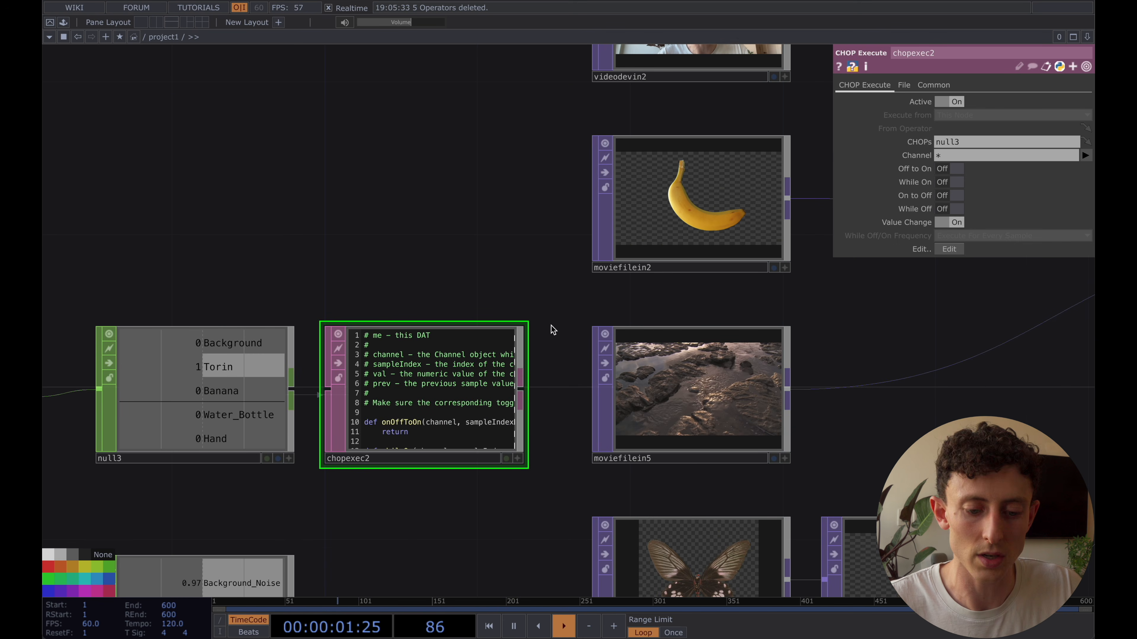
scroll(349, 420, up, 5)
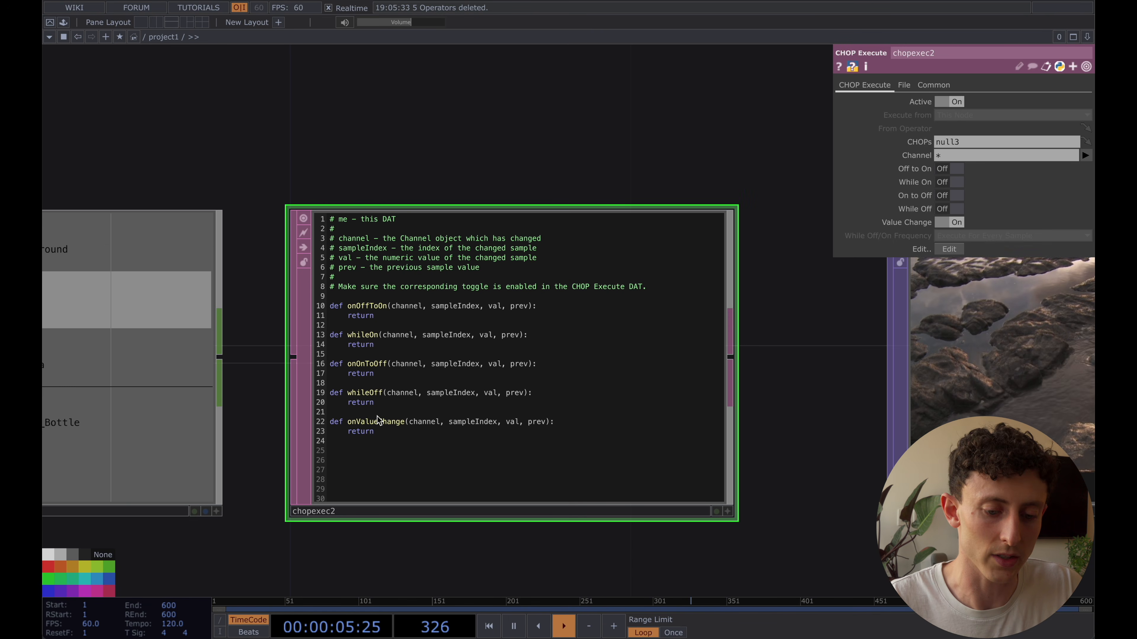
key(shift+a)
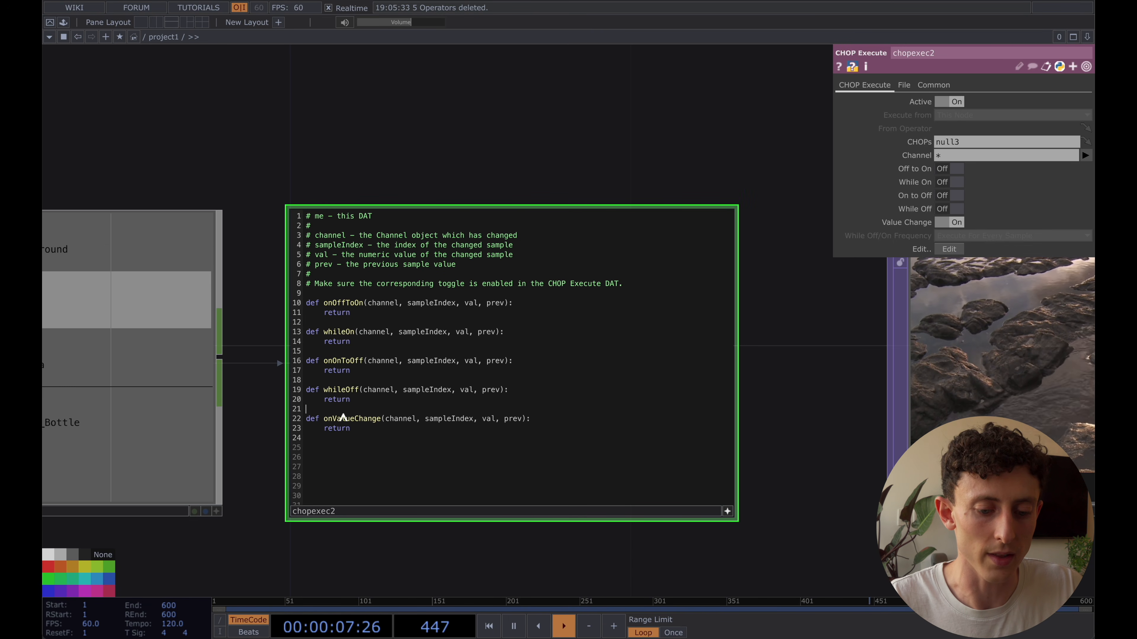
drag(332, 417, 364, 434)
click(364, 433)
double_click(414, 421)
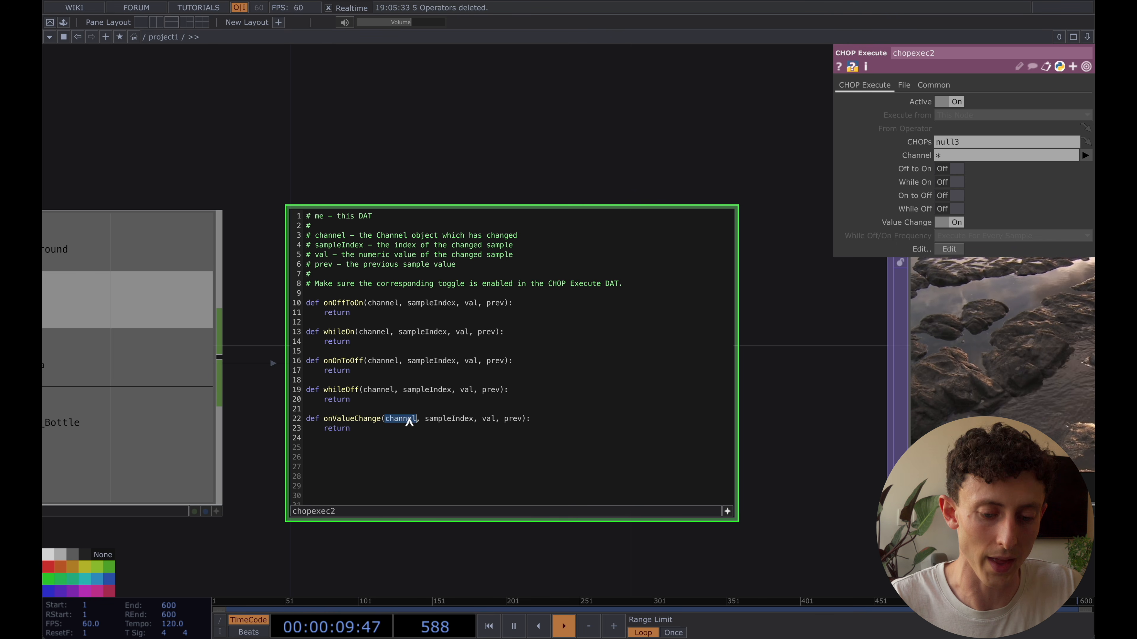
click(441, 430)
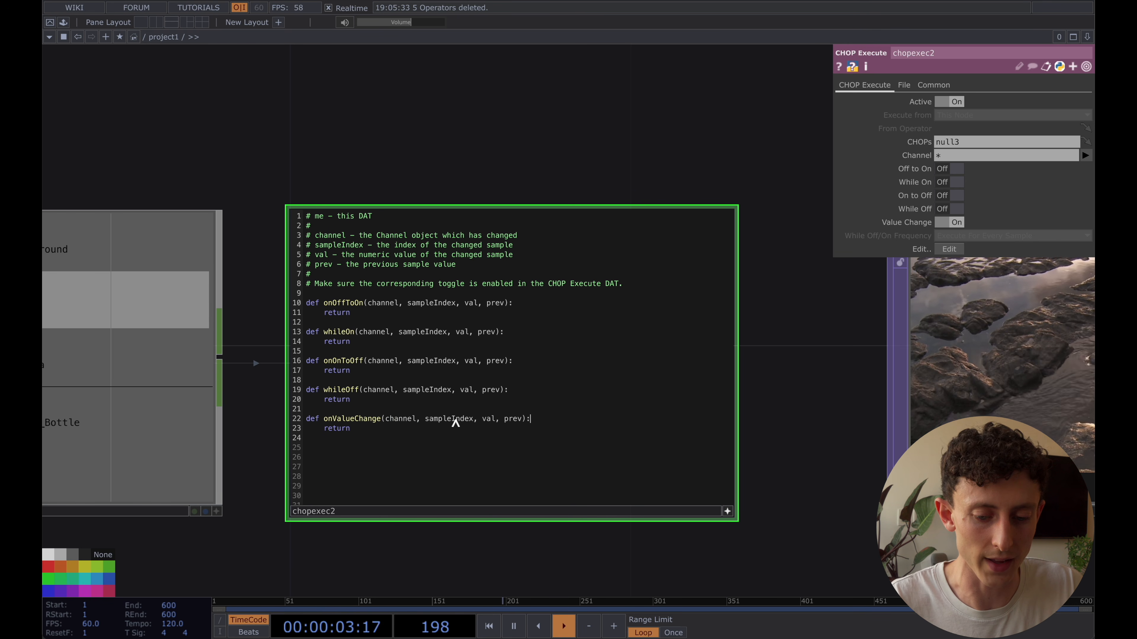
Insert print(channel.name, channel.index, val) above the return in chopexec2's onValueChange function
key(Return)
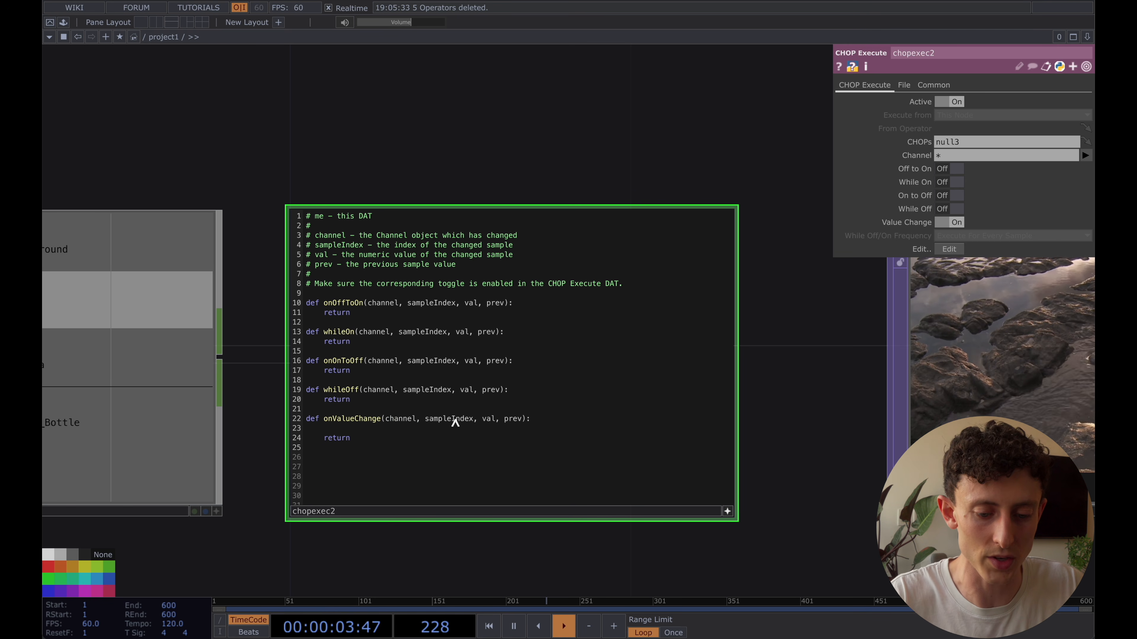
double_click(401, 419)
click(348, 431)
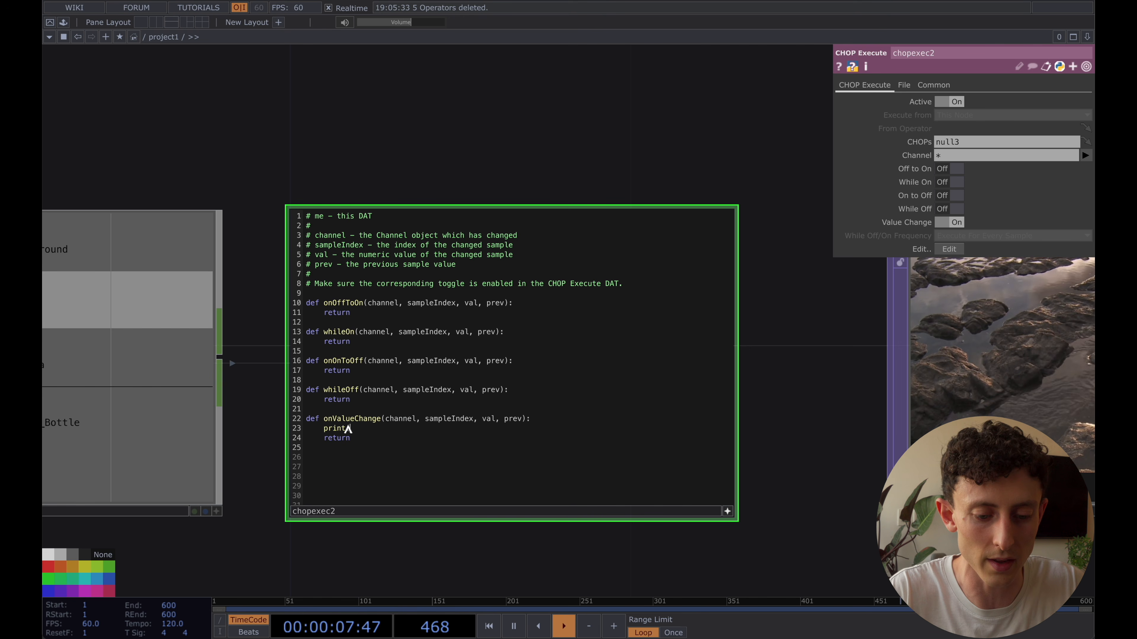
text(print()
text(channe)
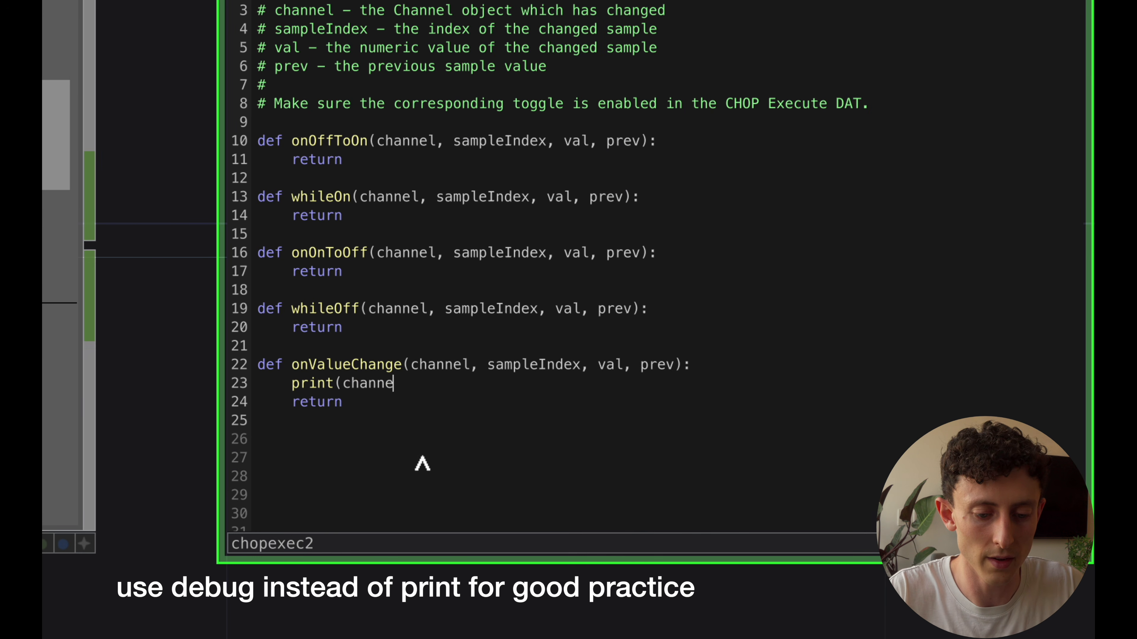
text(l.name, )
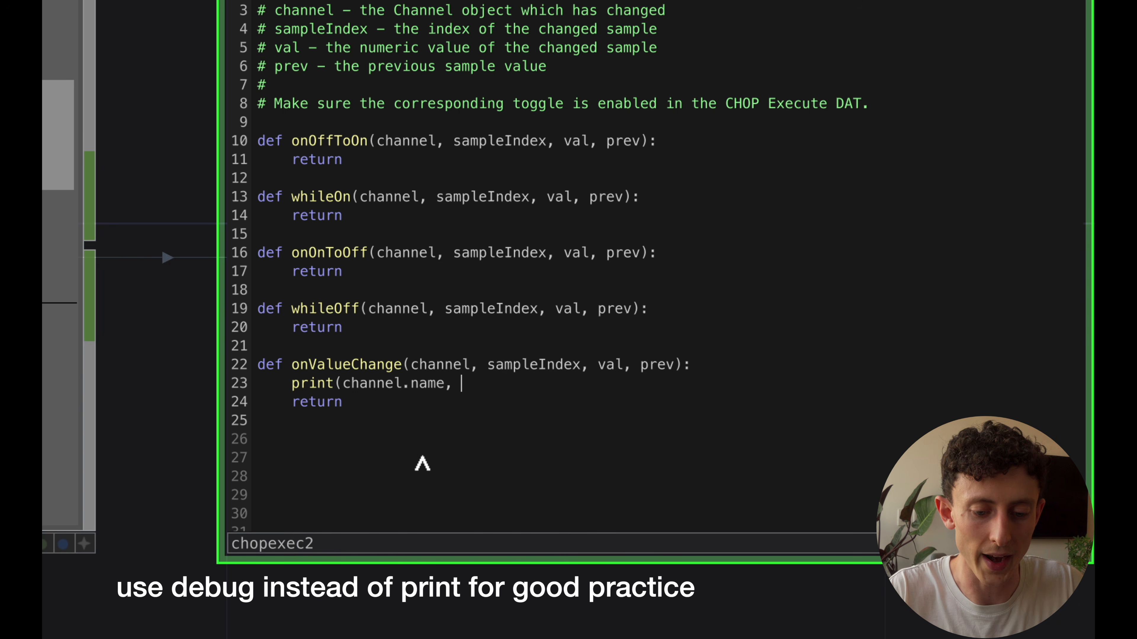
text(channel.in)
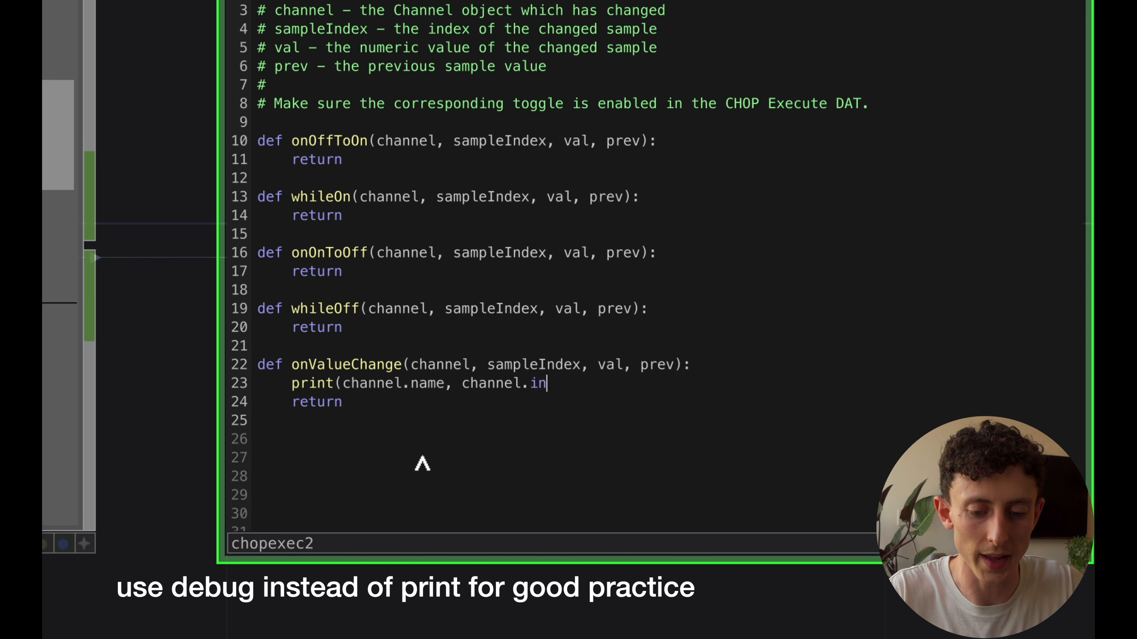
text(dex, val)
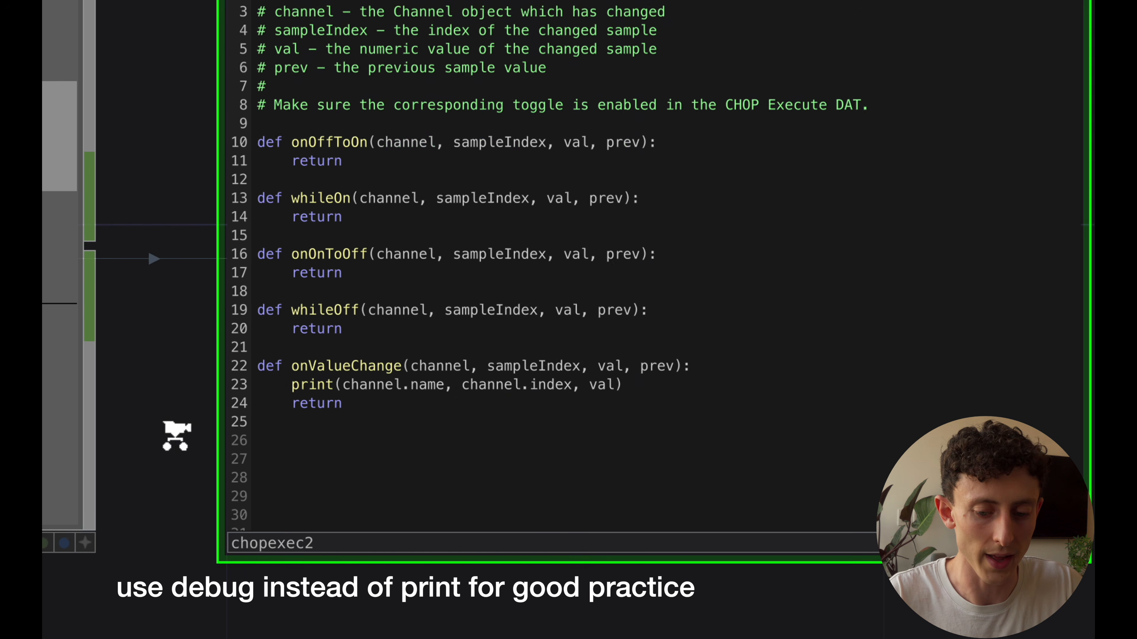
Open the Textport and clear its contents
scroll(172, 437, down, 5)
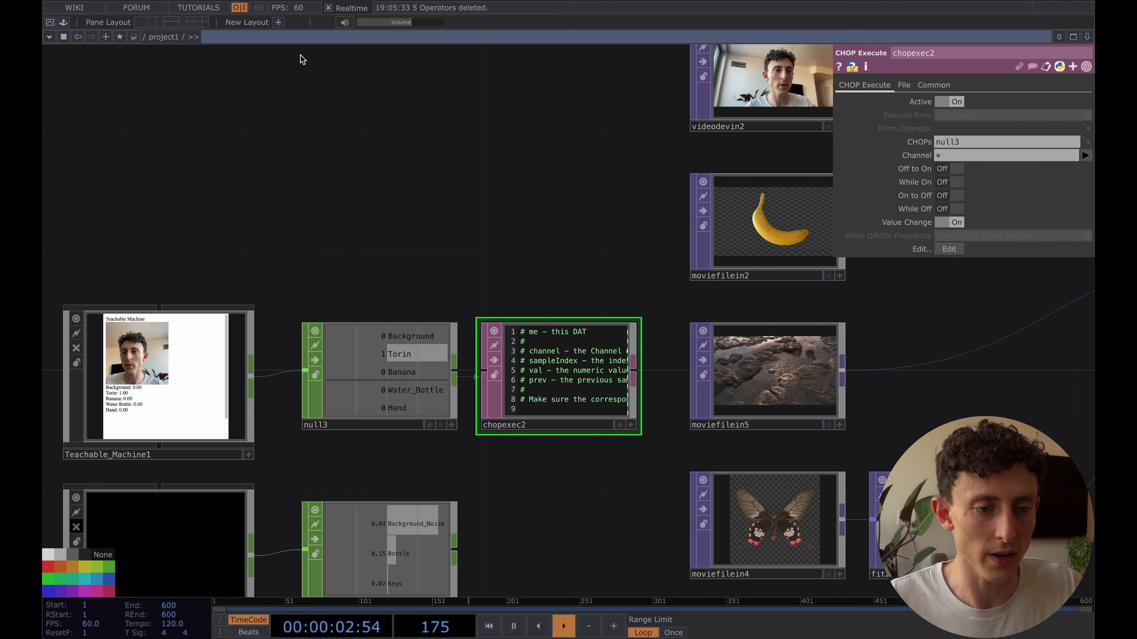
click(209, 0)
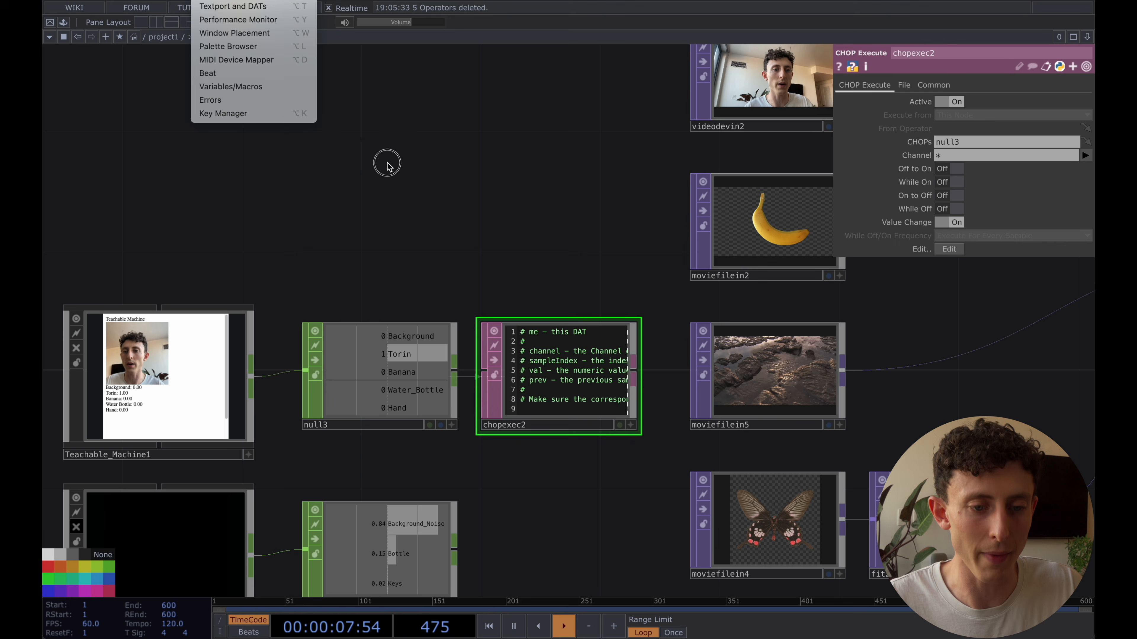
click(469, 223)
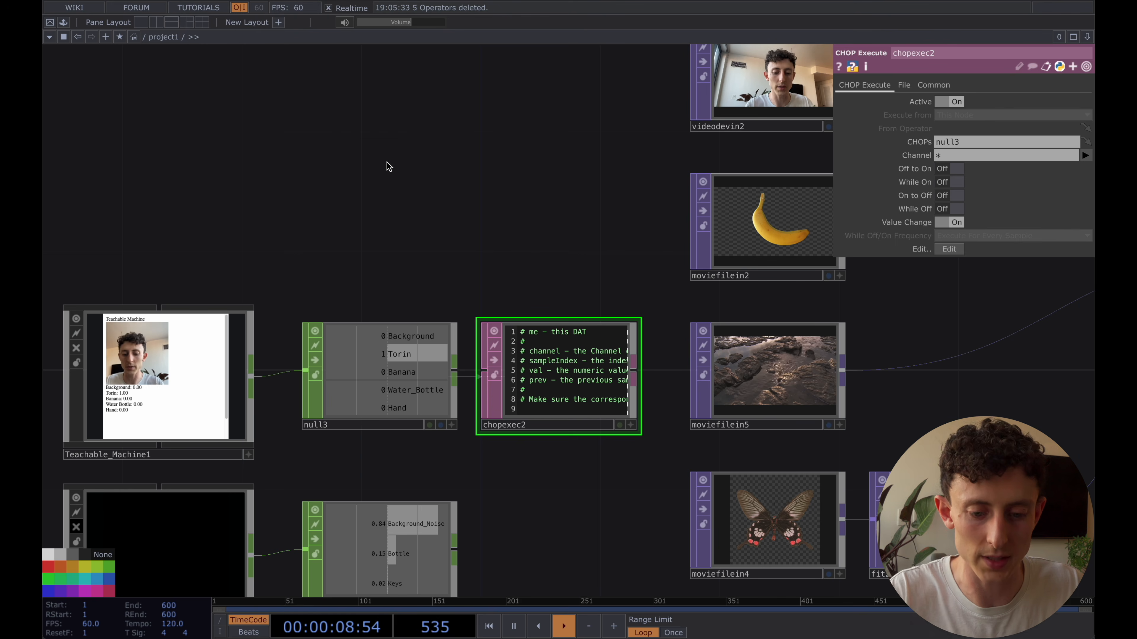
click(763, 85)
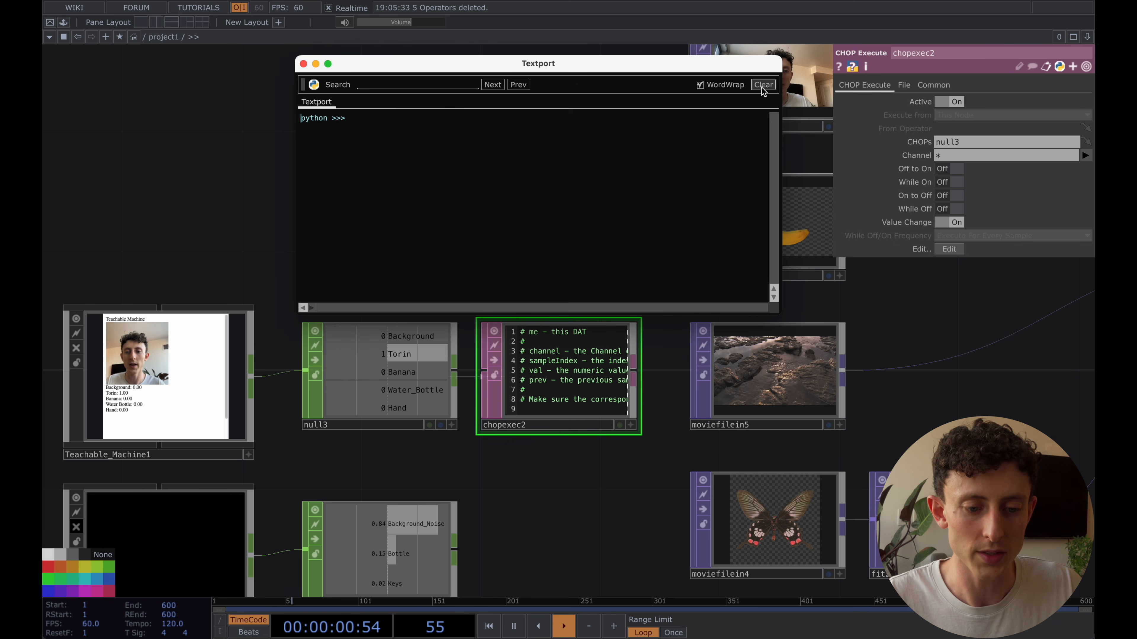
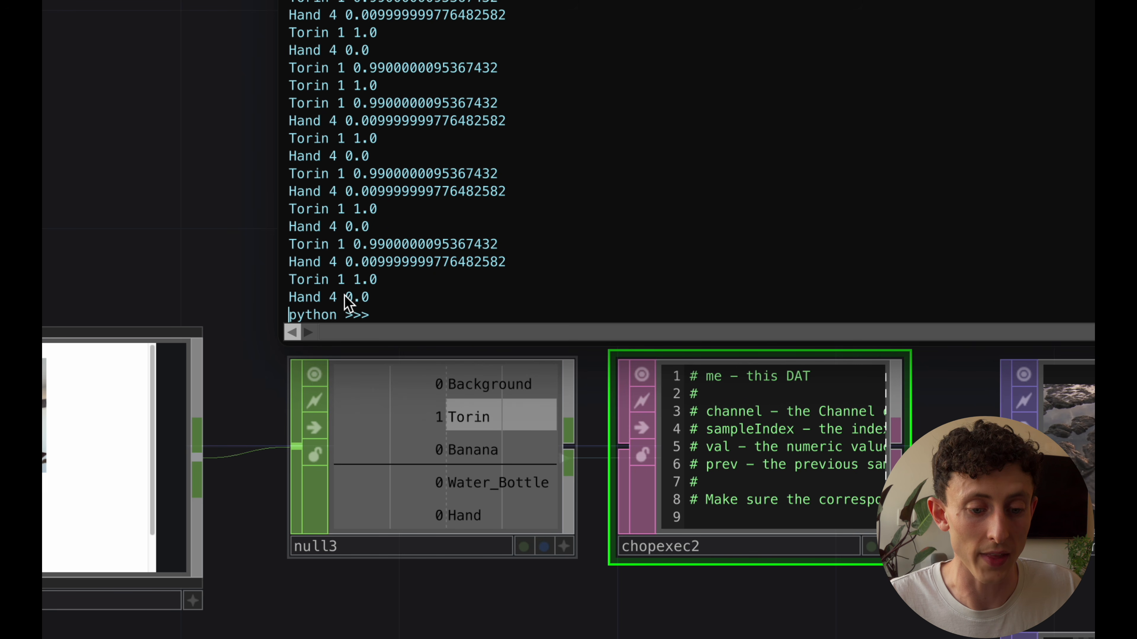
Close the Textport and select switch2 to examine its Index parameter and the order of its inputs
click(439, 264)
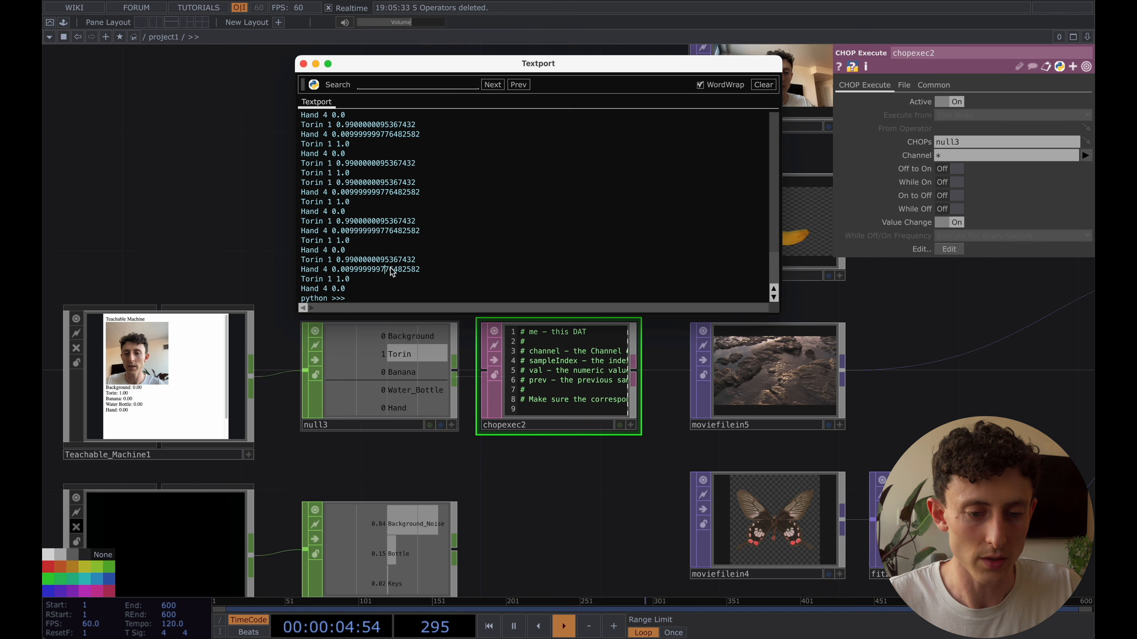
key(super+w)
drag(441, 224, 309, 291)
scroll(368, 256, down, 4)
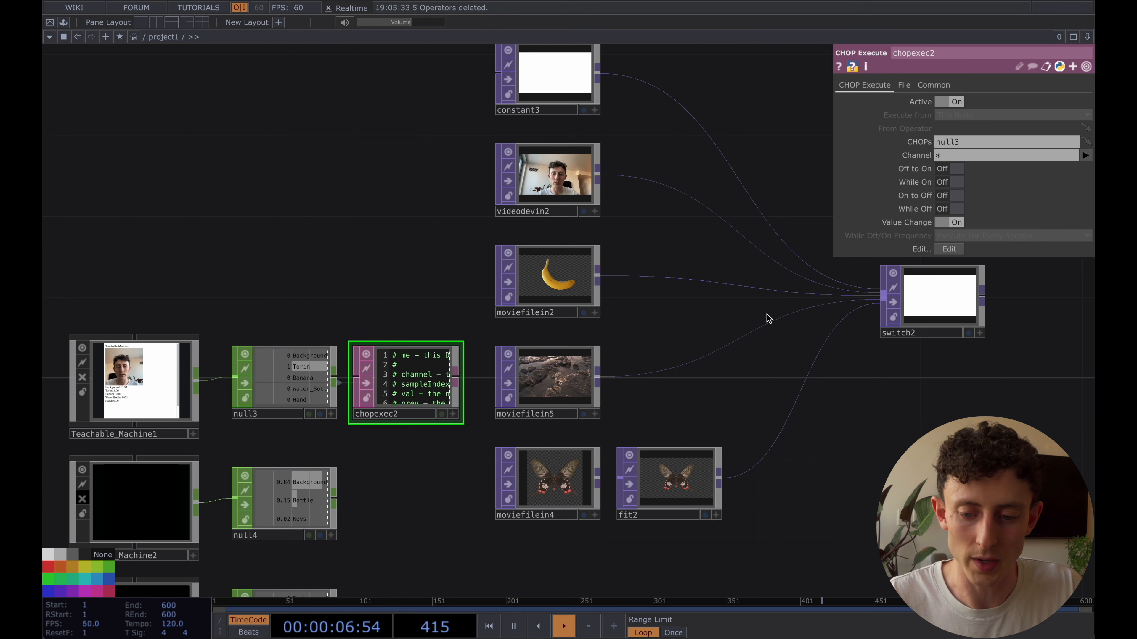
drag(755, 318, 663, 319)
click(875, 319)
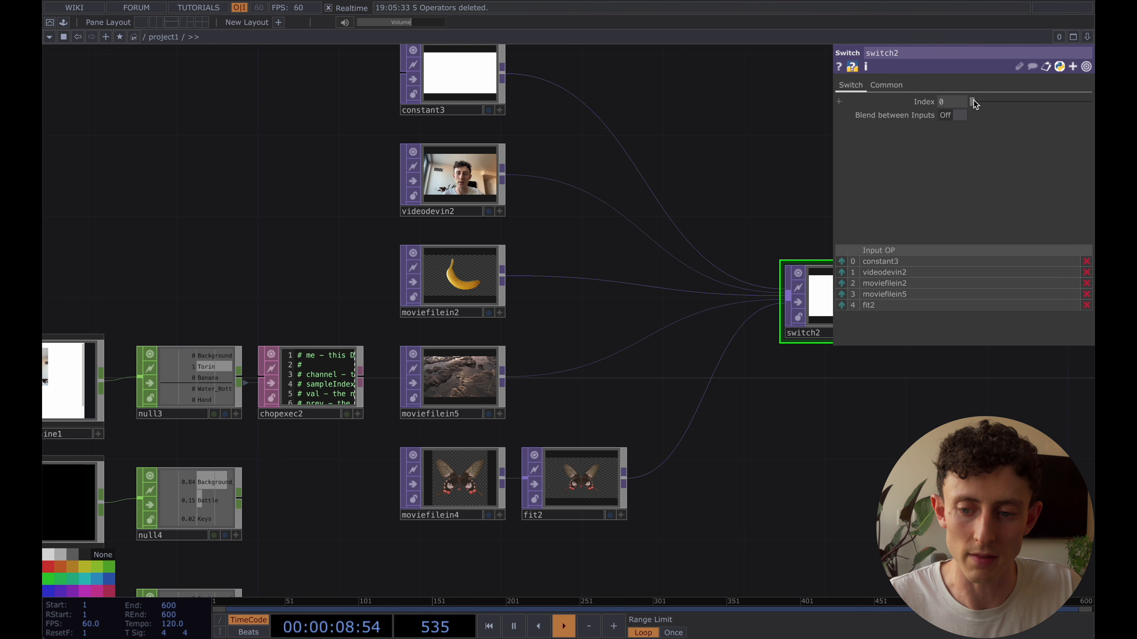
mouse_move(971, 103)
mouse_down()
mouse_move(999, 107)
mouse_move(967, 110)
mouse_up()
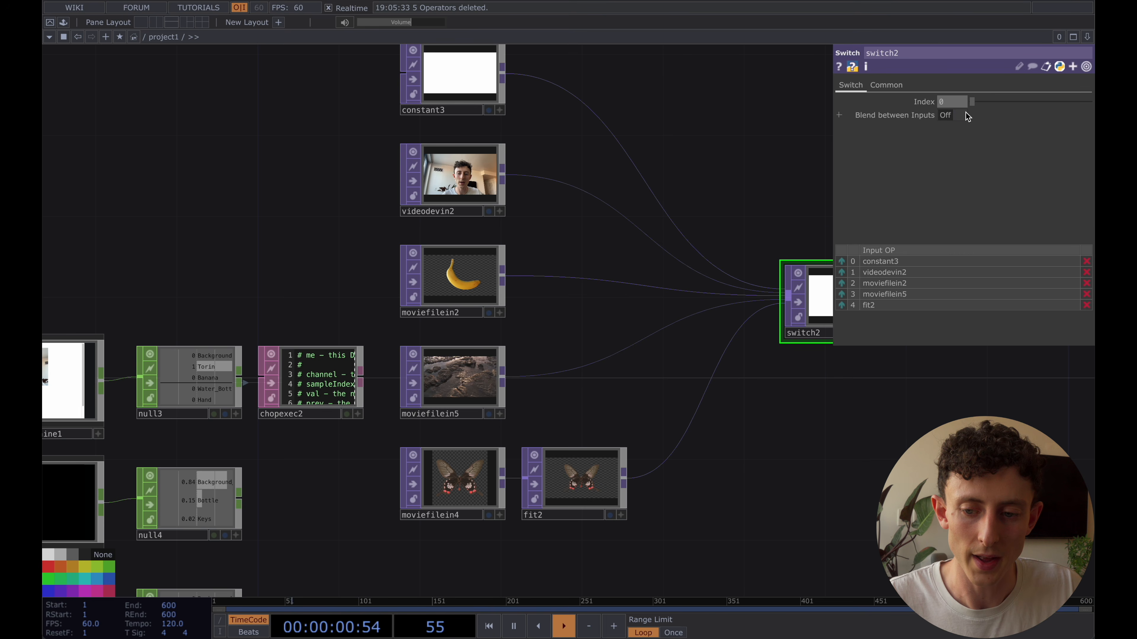
drag(756, 151, 650, 264)
scroll(647, 264, down, 1)
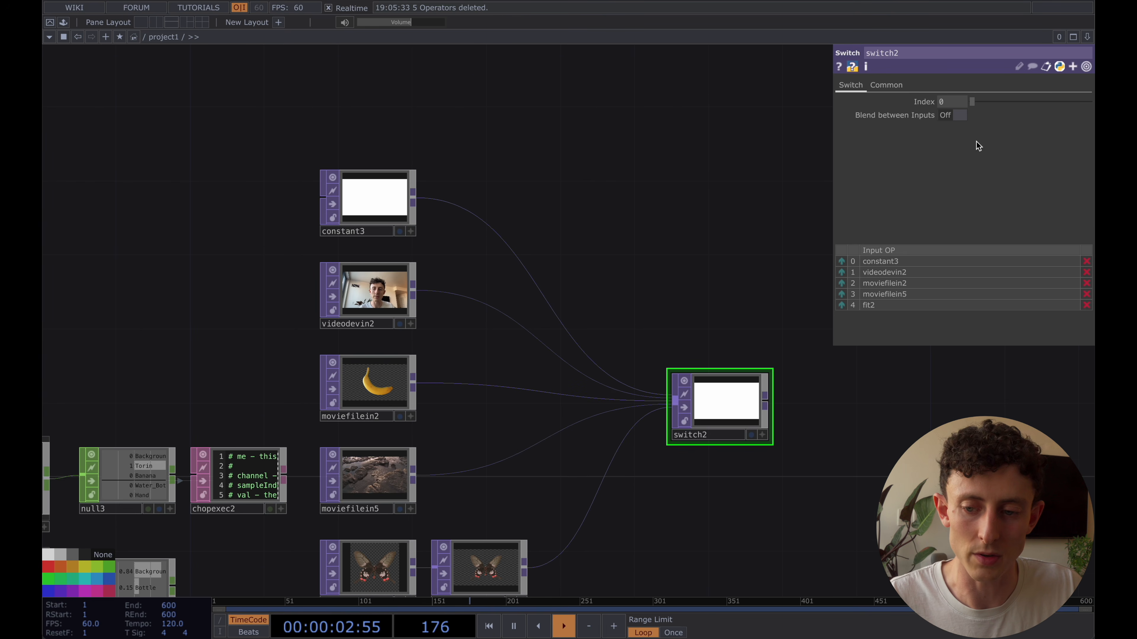
drag(974, 104, 940, 125)
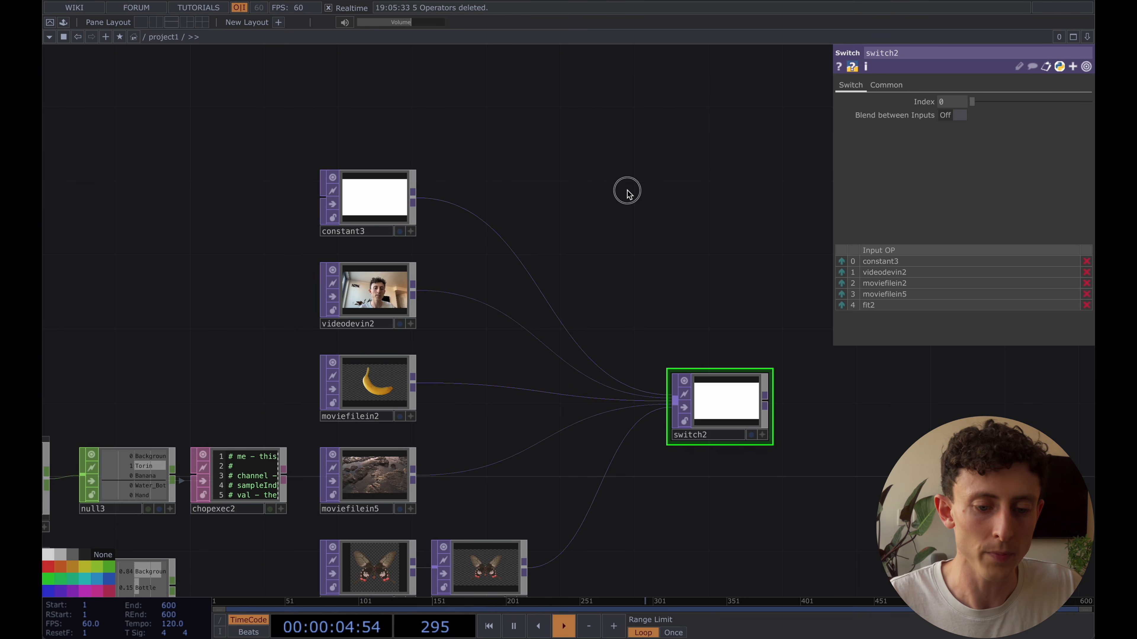
Add a Constant CHOP to the network and place it above switch2
drag(627, 192, 625, 206)
key(Tab)
click(345, 19)
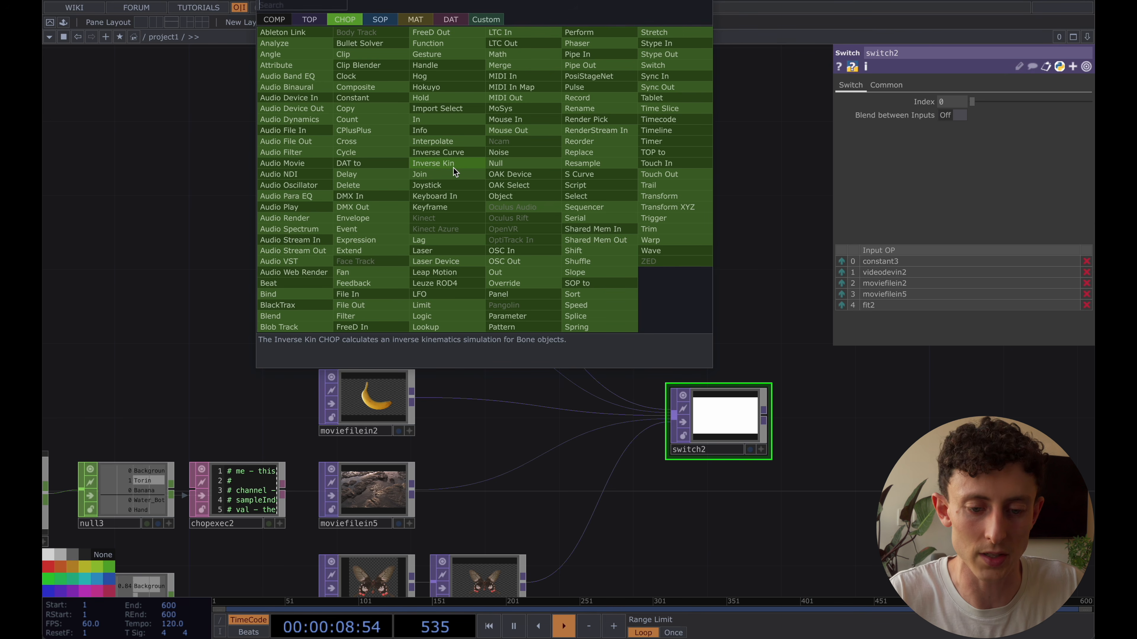
text(const)
click(378, 102)
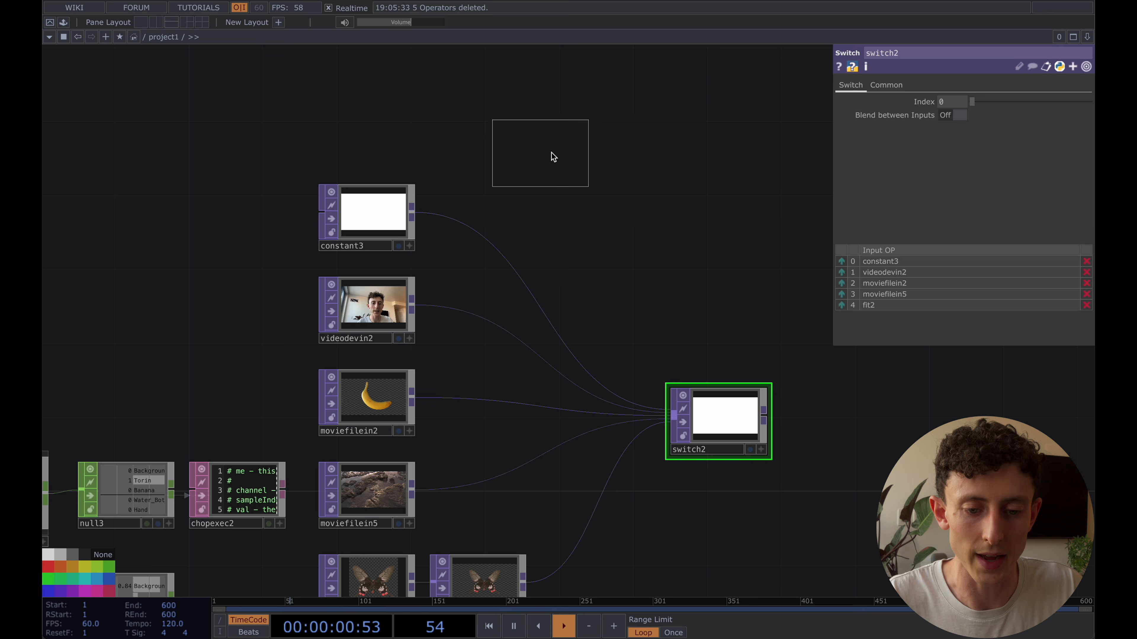
click(598, 158)
drag(598, 158, 598, 234)
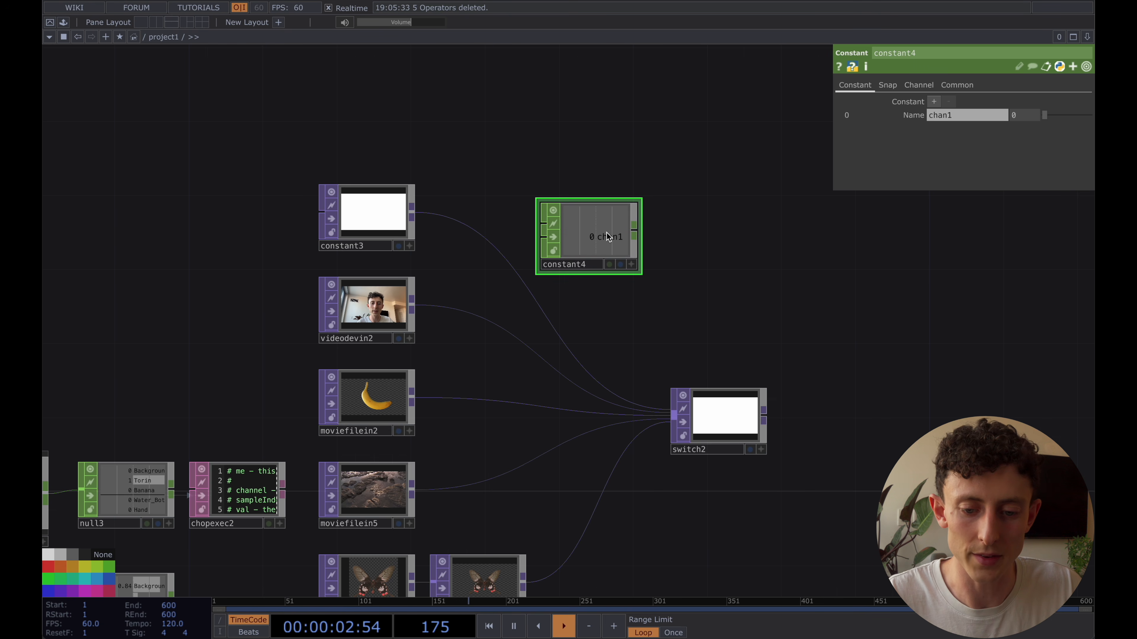
Attach a Null CHOP to constant4 and link its chan1 to switch2's Index as a CHOP Reference
click(633, 231)
click(717, 232)
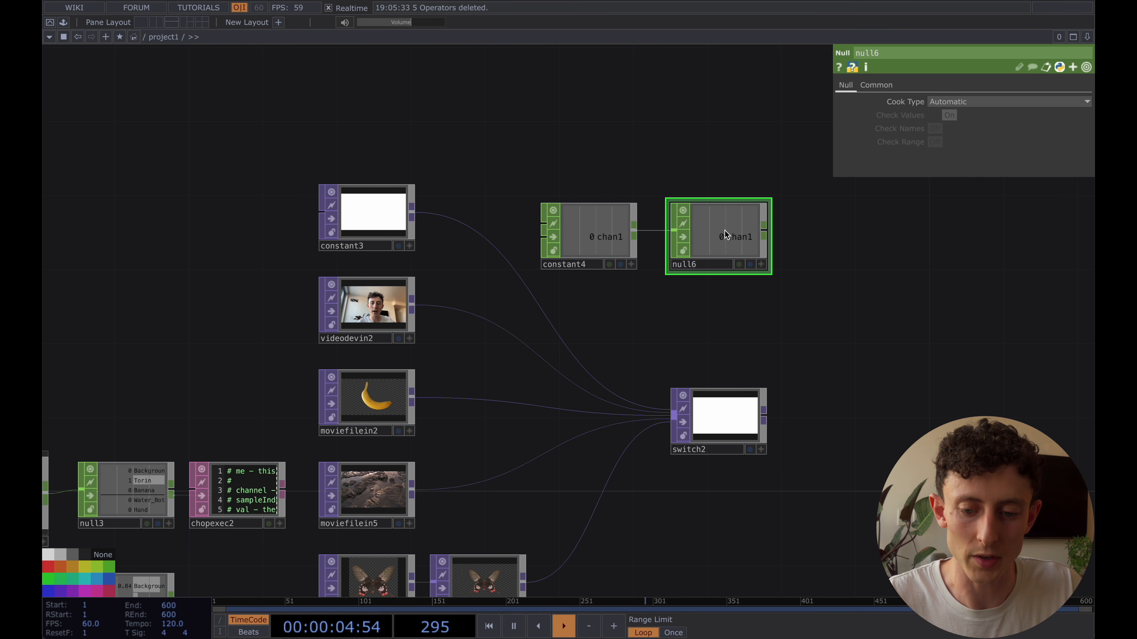
drag(729, 233, 947, 102)
click(736, 417)
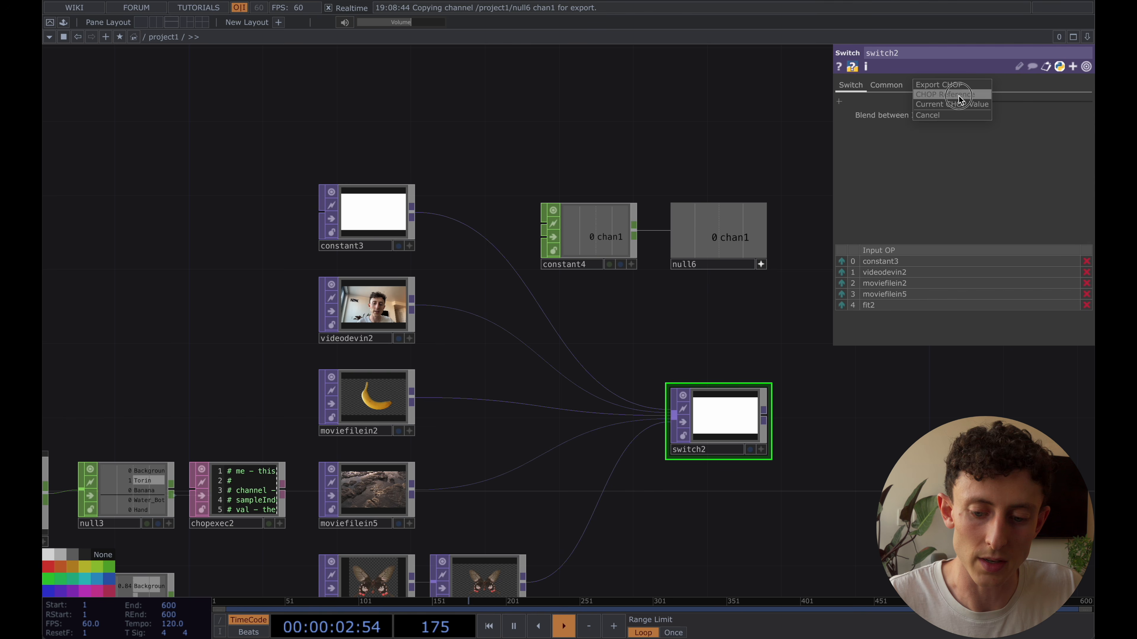
click(959, 95)
Test the switch by setting constant4's chan1 value to 1 and back to 0
click(578, 247)
click(1014, 116)
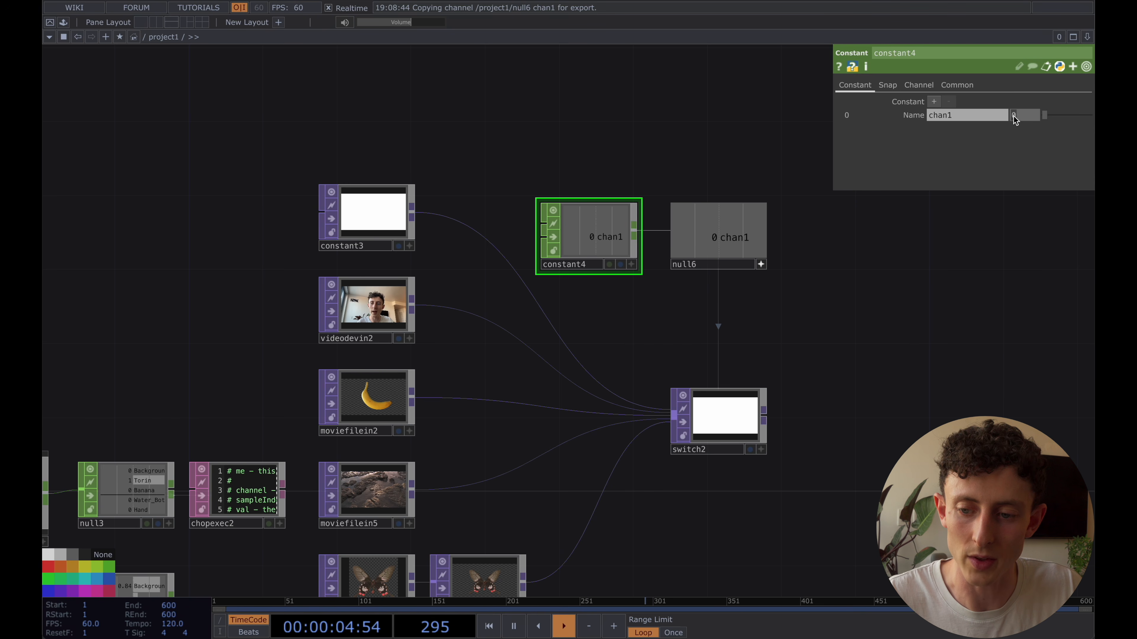
drag(1046, 117, 1053, 118)
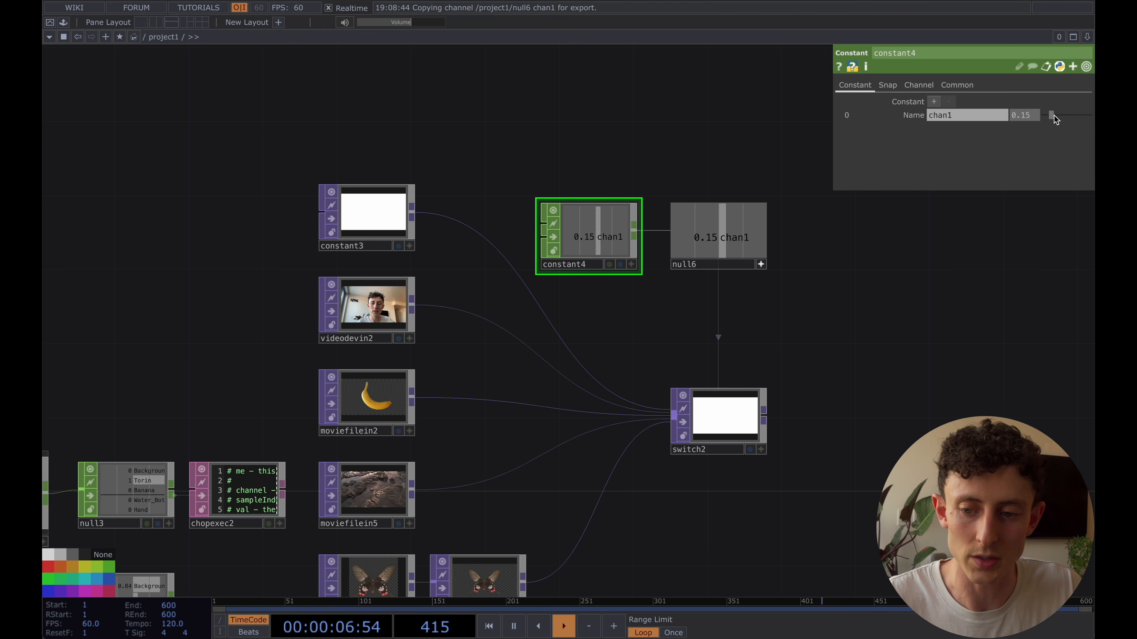
click(1025, 115)
text(1)
key(Return)
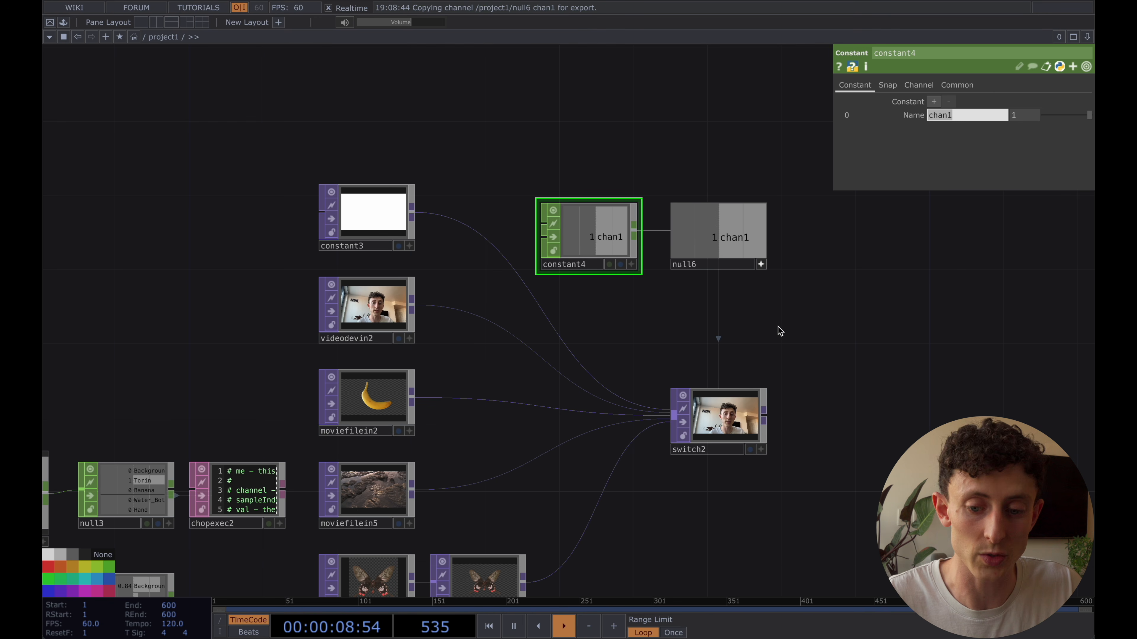
click(1023, 117)
text(0)
key(Return)
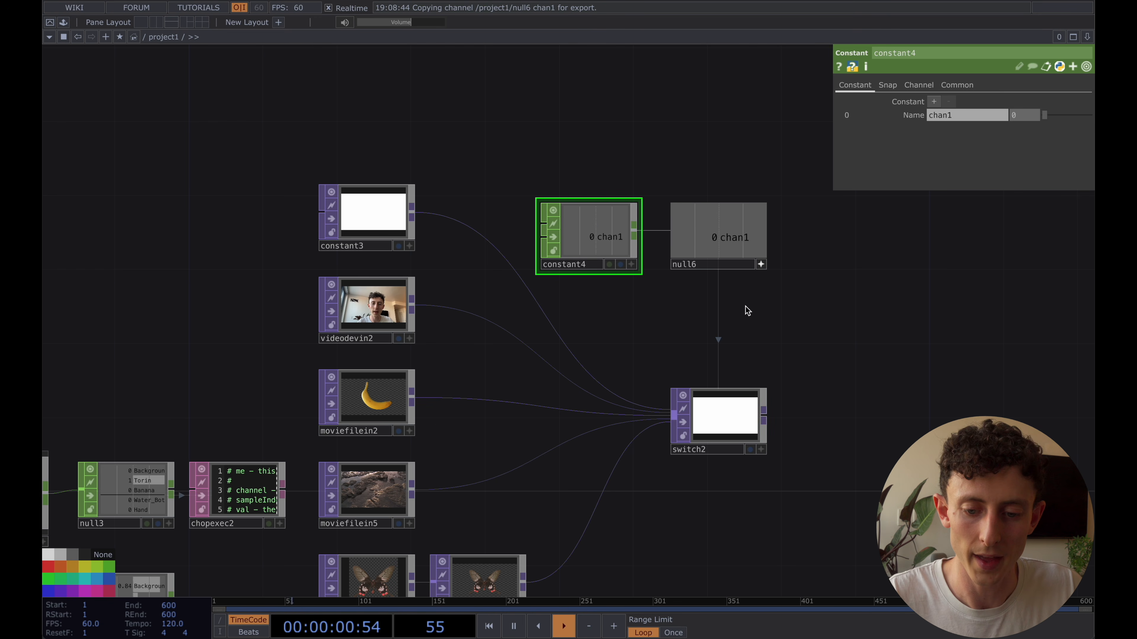
Duplicate constant4 and place the copy just below it, above switch2
drag(690, 132, 665, 161)
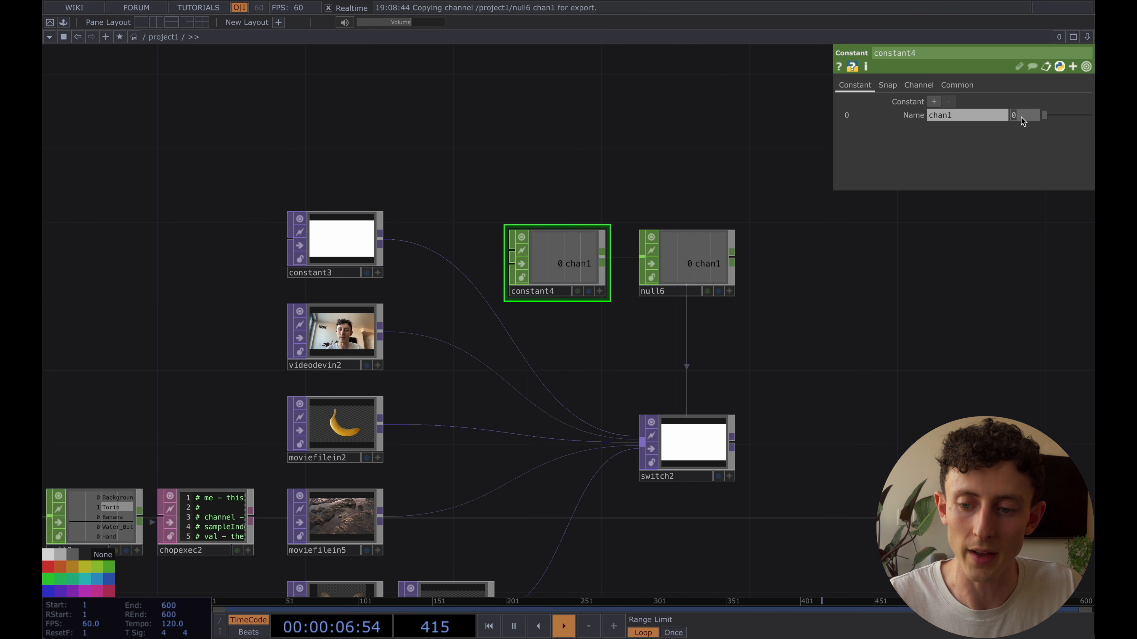
drag(593, 163, 580, 186)
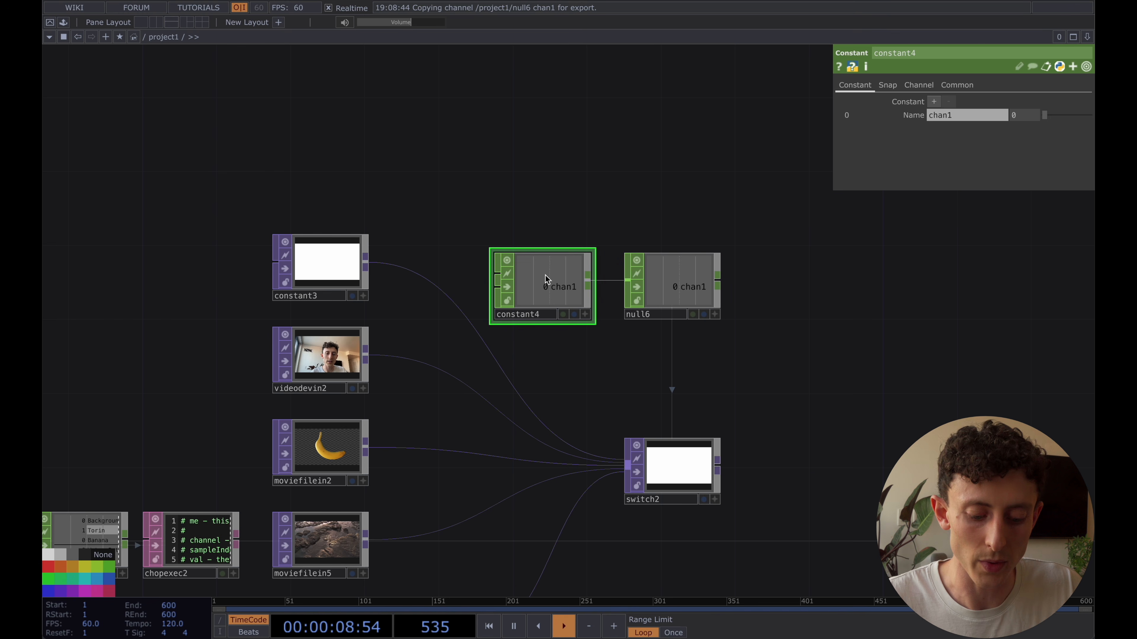
key(ctrl+c)
key(ctrl+v)
drag(542, 377, 580, 378)
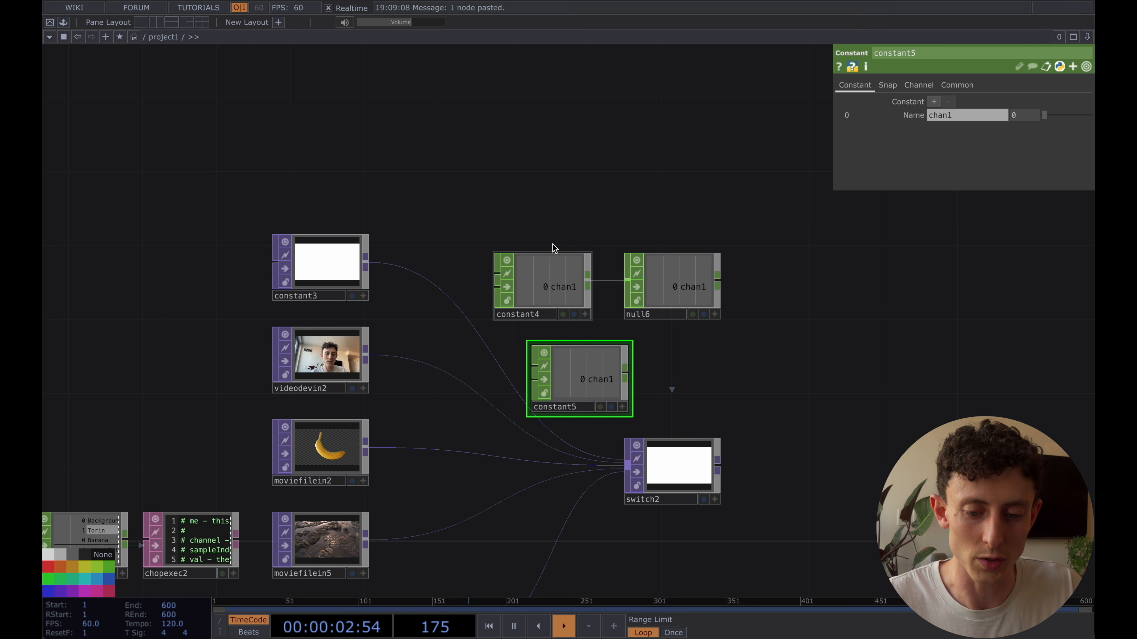
Reference constant4's const0value parameter in constant5's chan1 value and expand the resulting expression
click(551, 280)
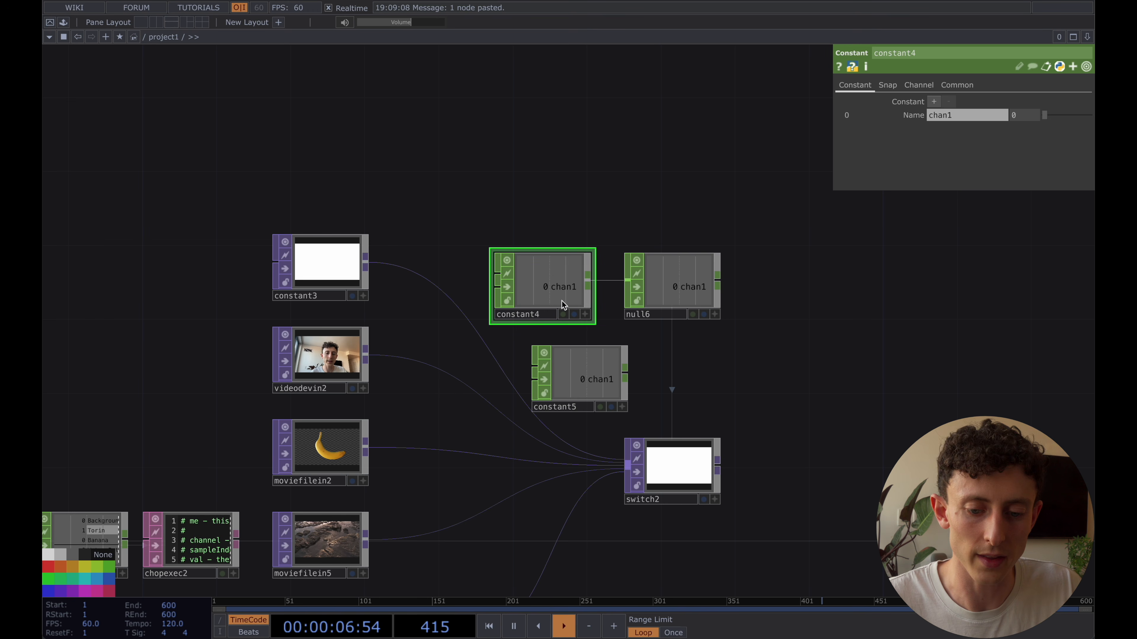
click(913, 116)
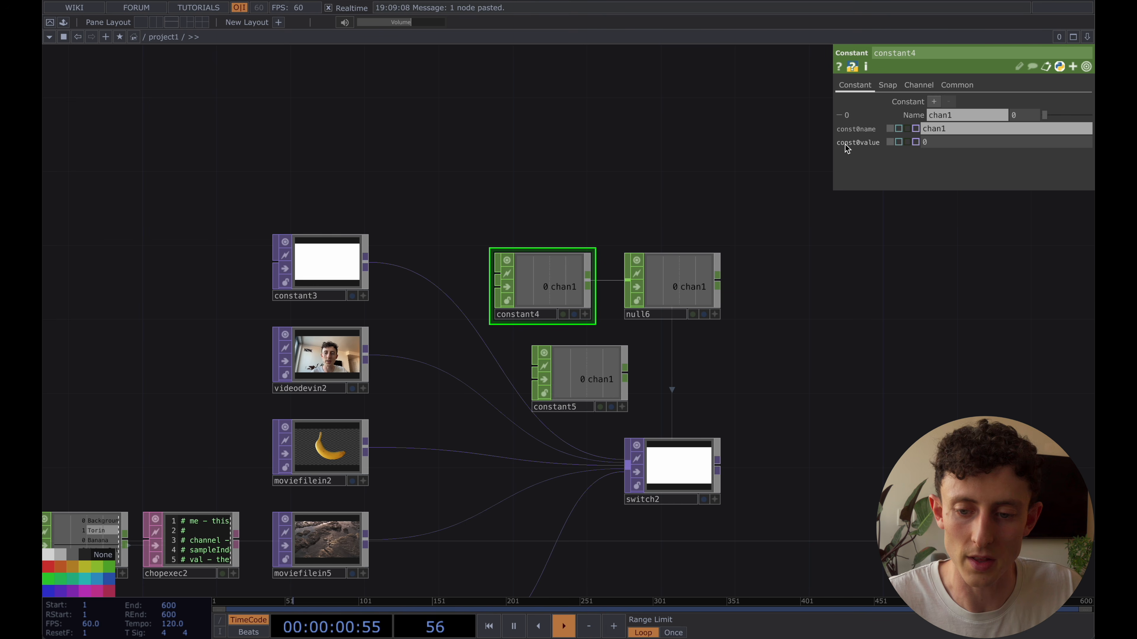
drag(864, 143, 1016, 114)
click(1029, 110)
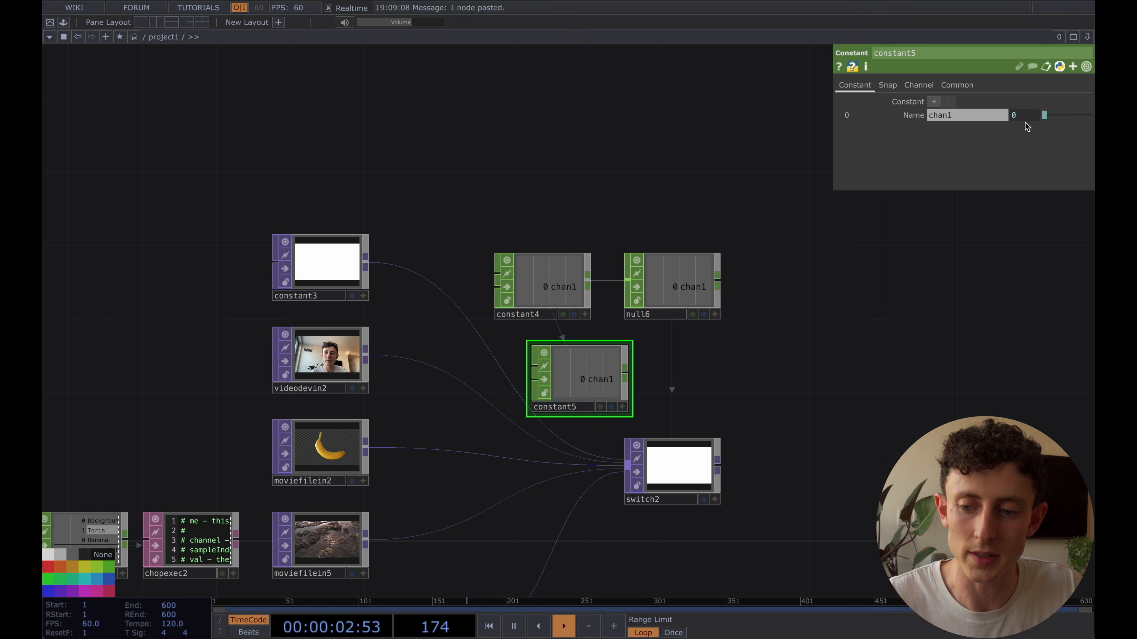
click(1026, 119)
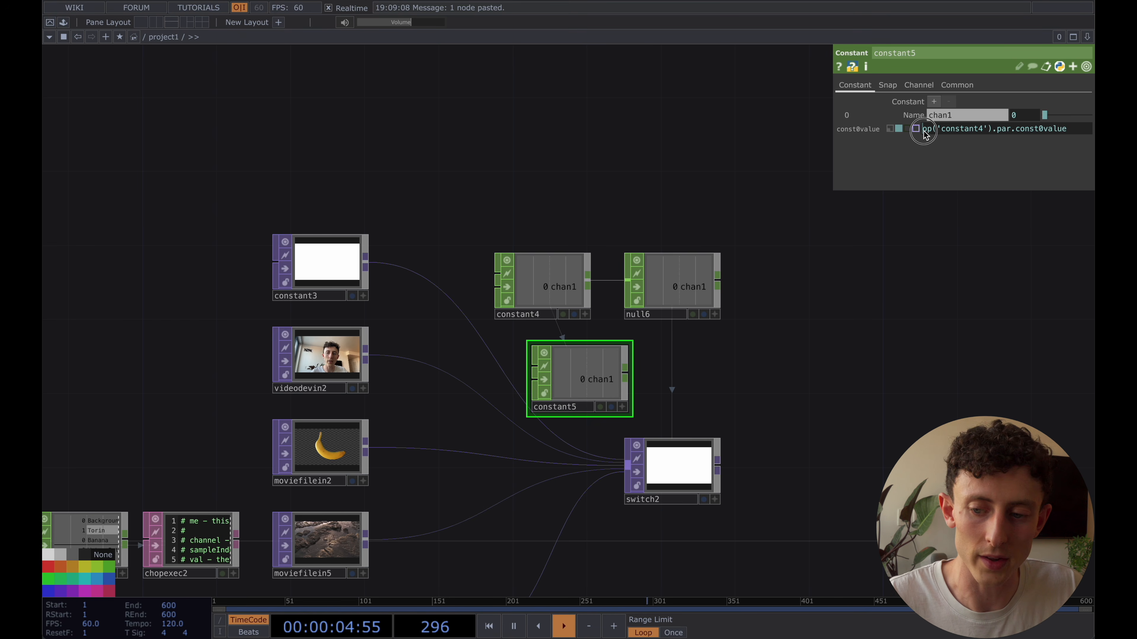
Cut the expression op('constant4').par.const0value from constant5's value and delete constant5
drag(925, 134, 1071, 140)
key(ctrl+c)
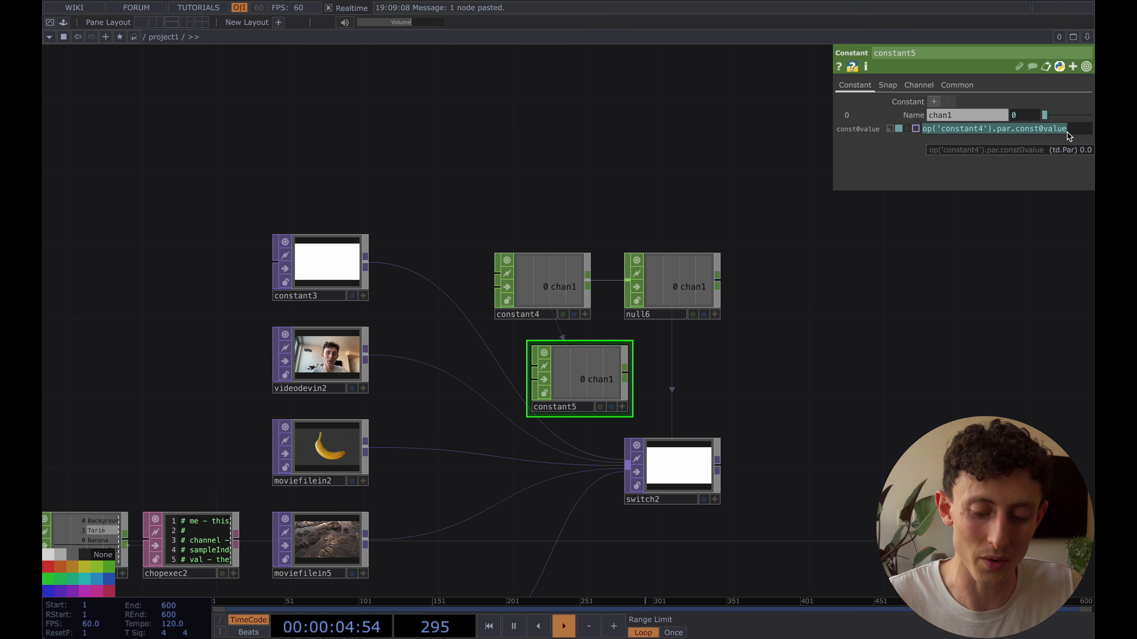
key(BackSpace)
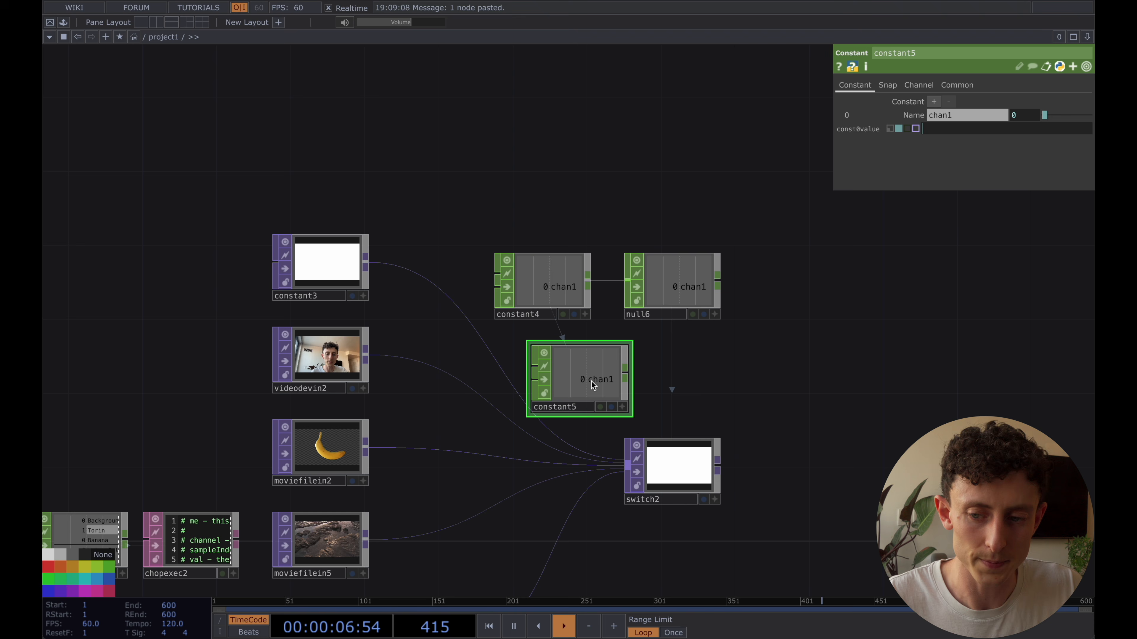
key(Return)
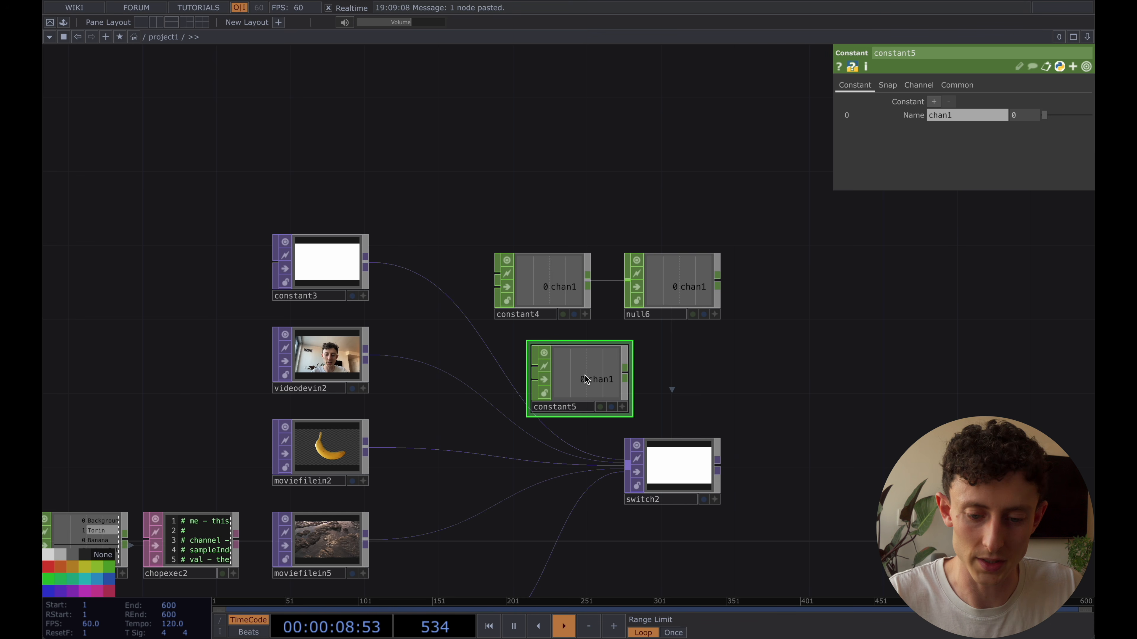
key(Delete)
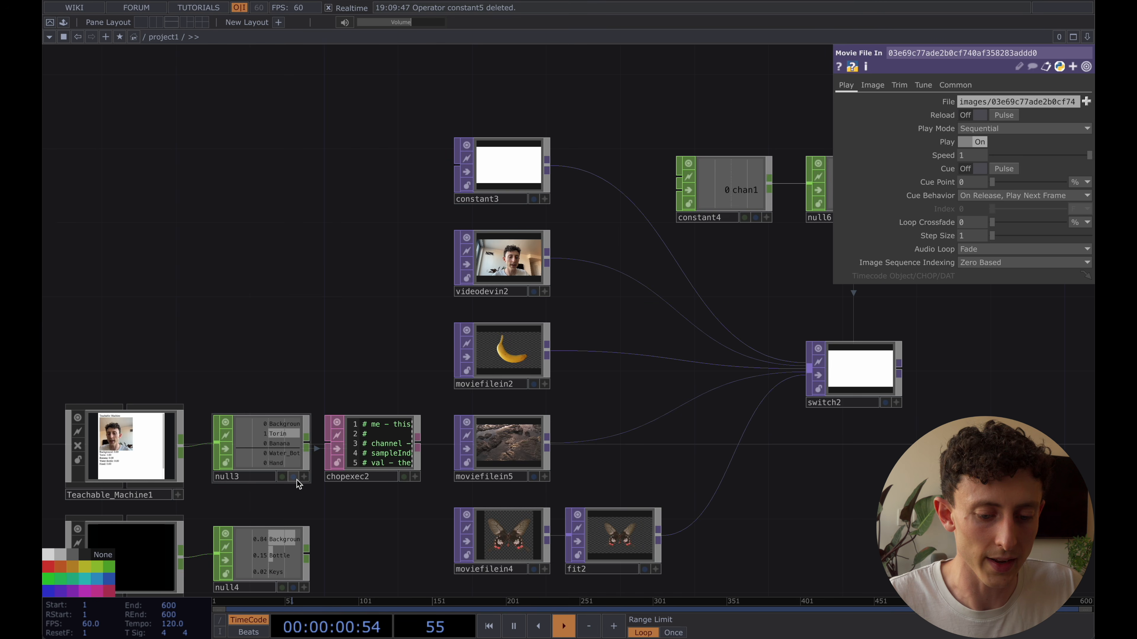
Replace the print line in chopexec2's onValueChange function with op('constant4').par.const0value = channel.index
scroll(295, 476, up, 5)
scroll(466, 455, up, 3)
click(597, 386)
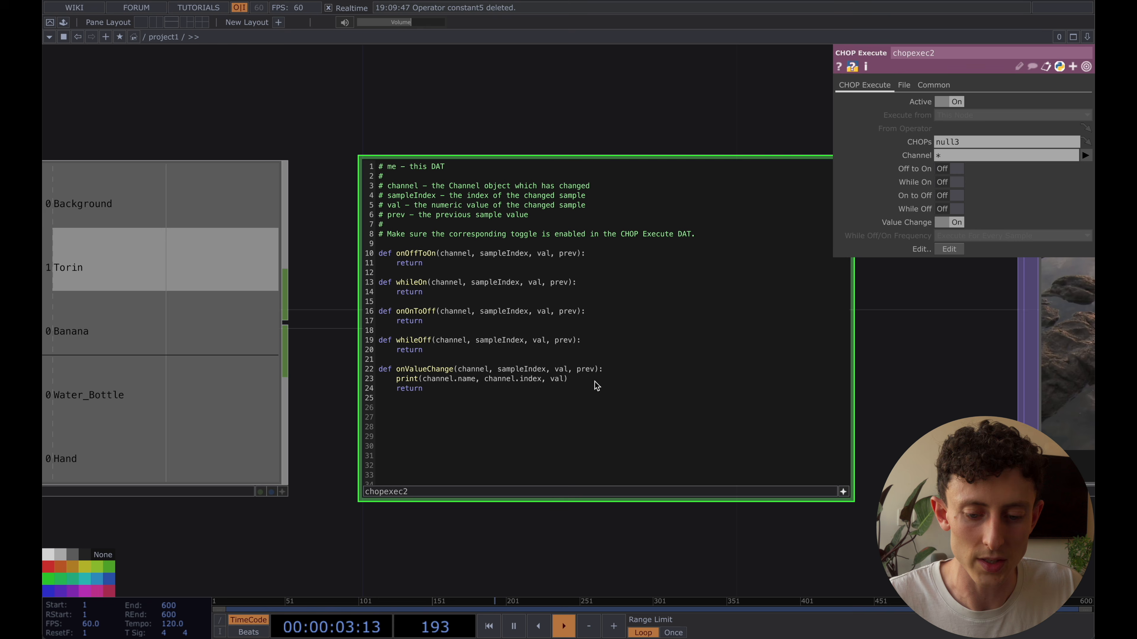
key(shift+Home)
key(ctrl+v)
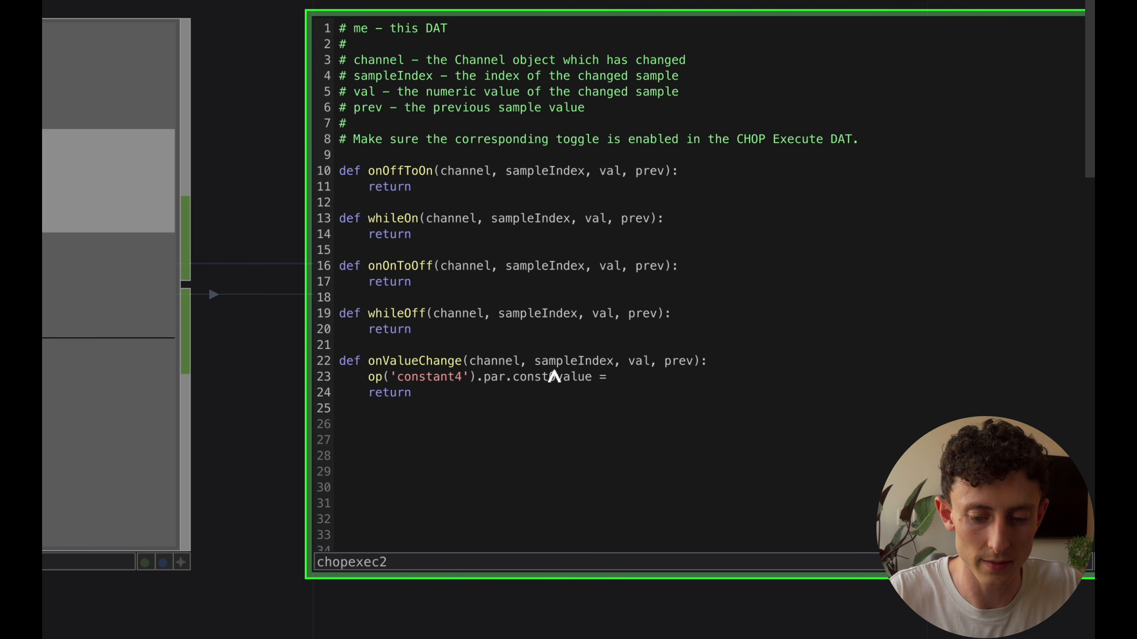
text(channel.index)
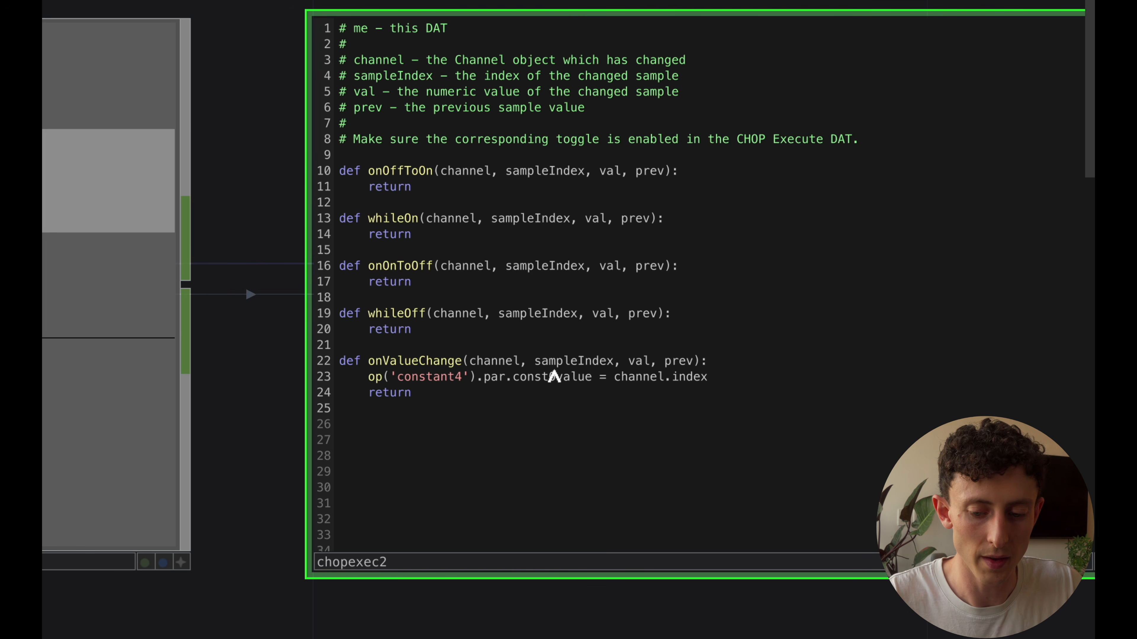
scroll(256, 414, down, 5)
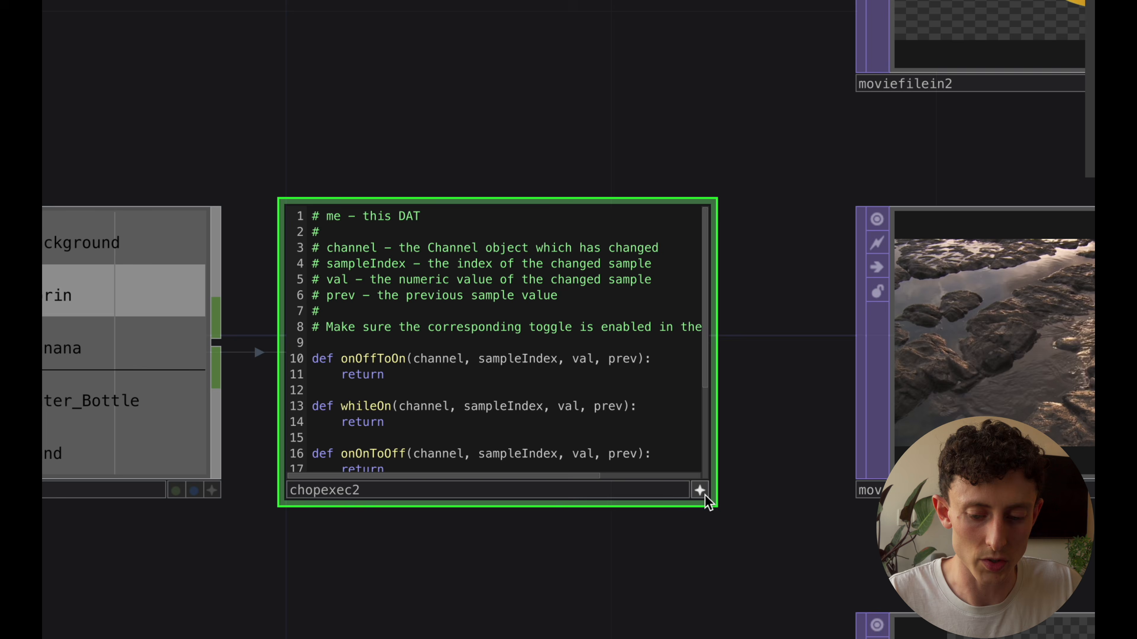
click(705, 495)
Insert the condition if val > .9: in chopexec2's onValueChange function and indent the constant4 assignment beneath it
scroll(705, 494, down, 6)
drag(688, 304, 335, 303)
scroll(336, 303, down, 1)
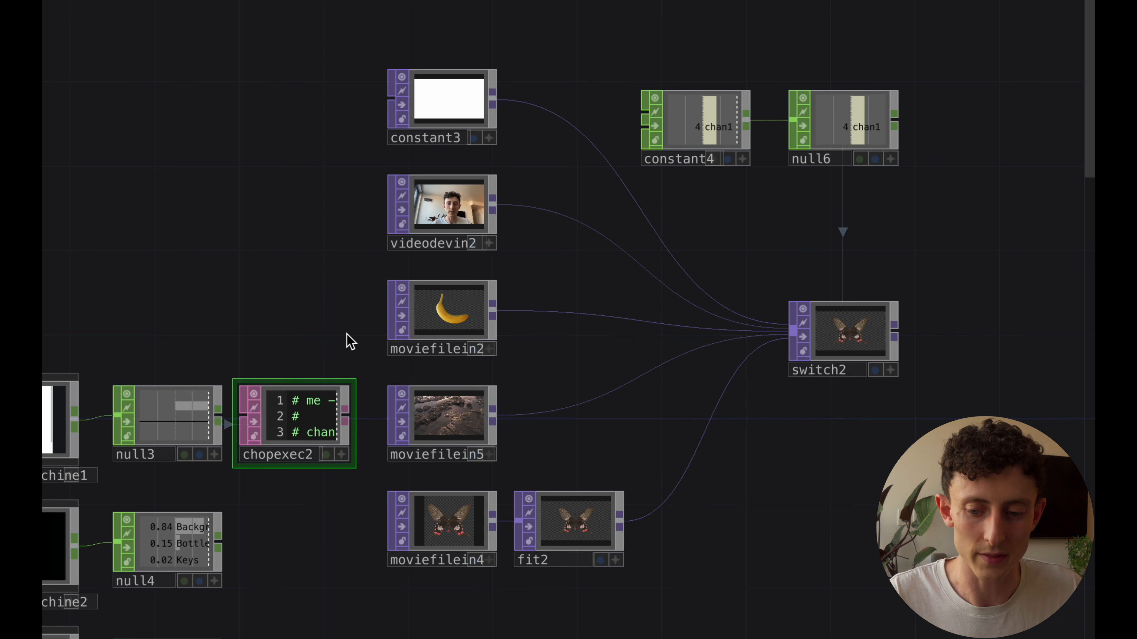
drag(332, 326, 451, 321)
scroll(385, 411, up, 7)
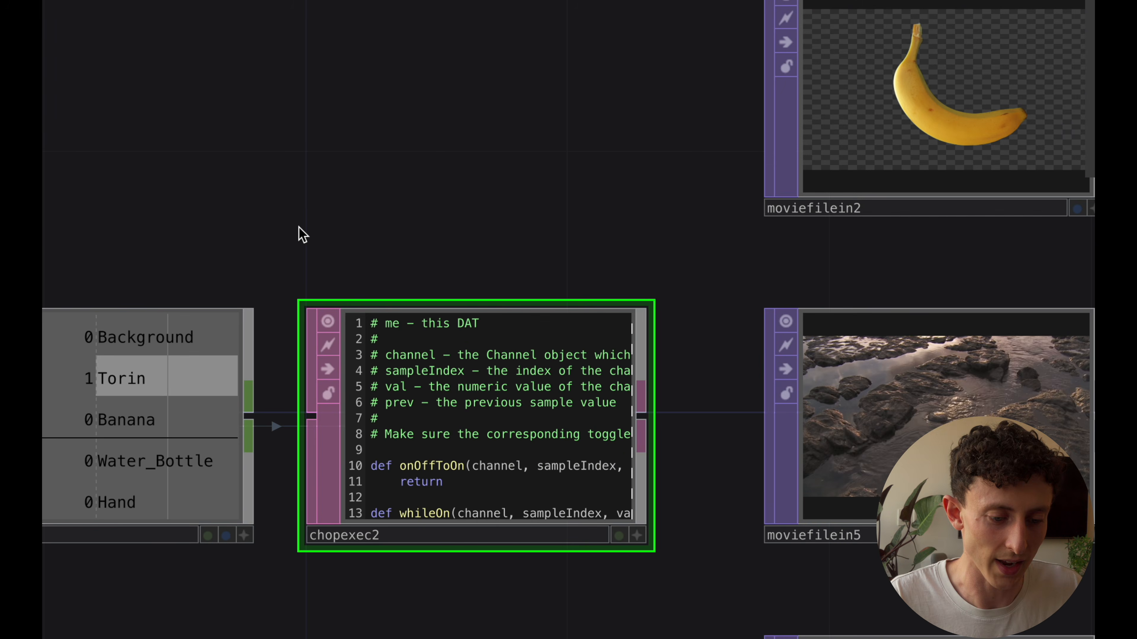
drag(298, 226, 457, 145)
scroll(551, 315, up, 6)
scroll(492, 473, up, 1)
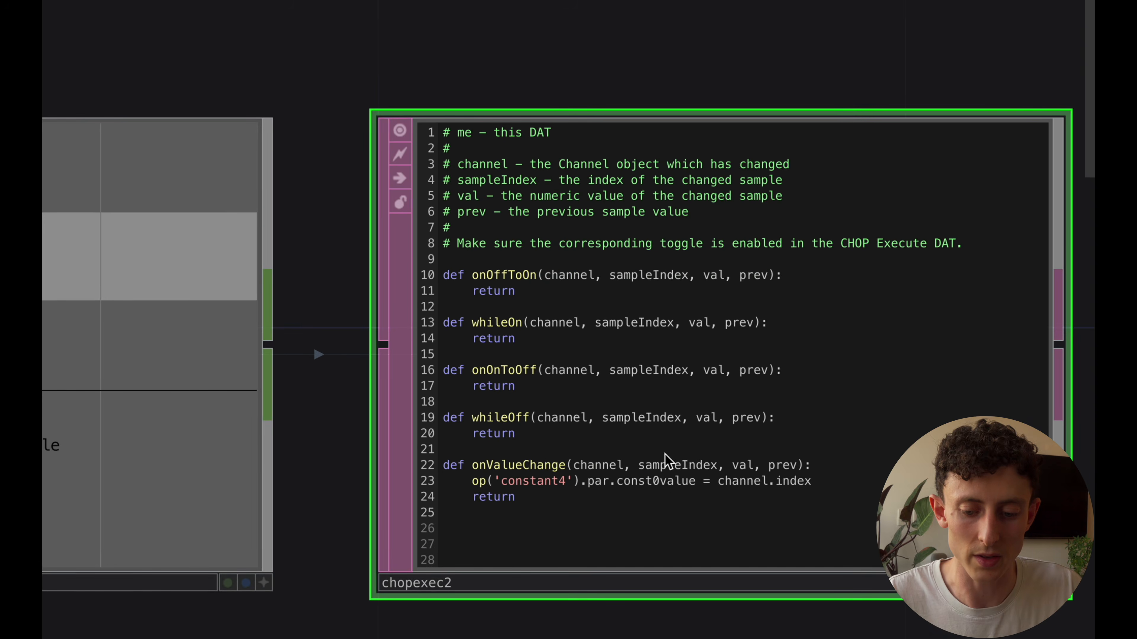
key(a)
click(797, 465)
key(Return)
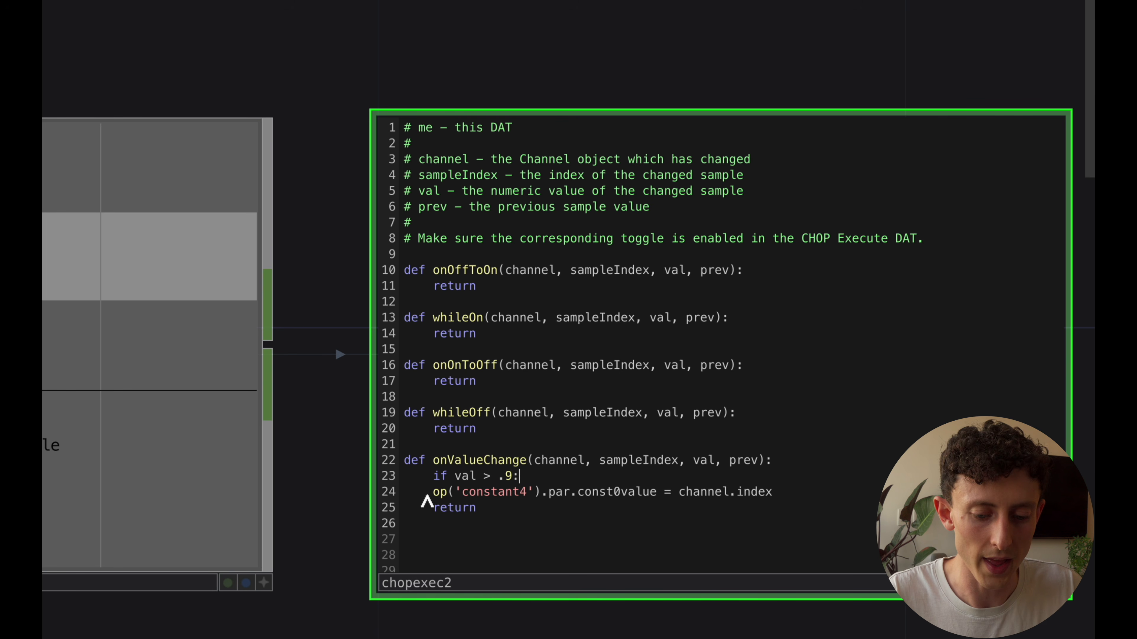
key(Tab)
drag(343, 467, 307, 449)
scroll(741, 451, down, 6)
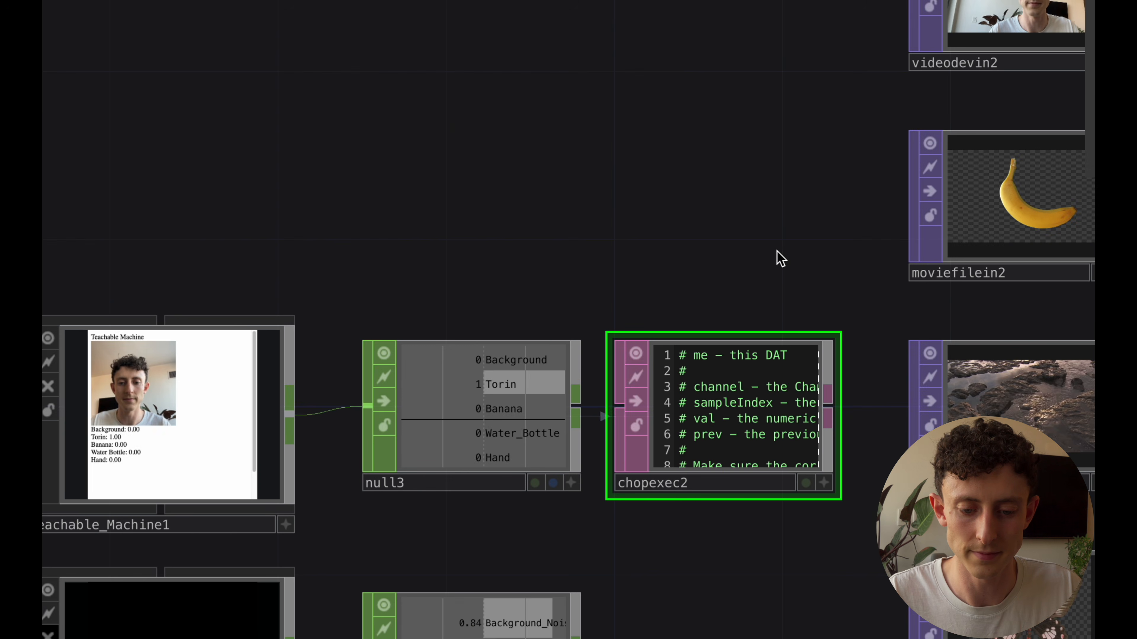
Add an Out TOP fed by switch2's output and place it beside the switch
drag(709, 212, 535, 224)
scroll(537, 222, down, 4)
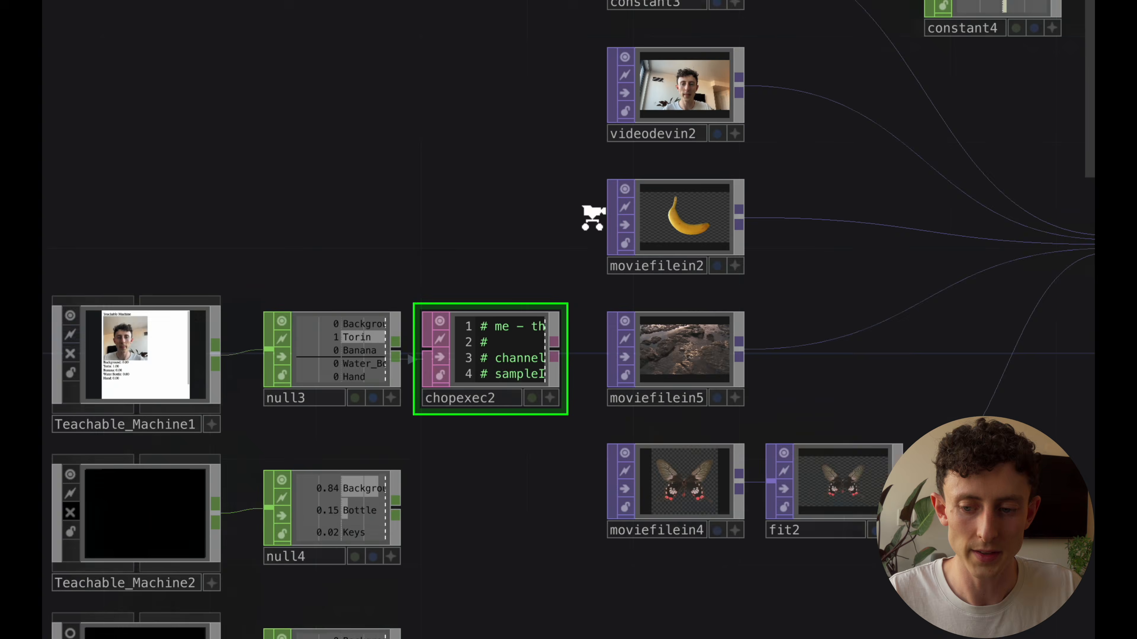
drag(815, 254, 662, 264)
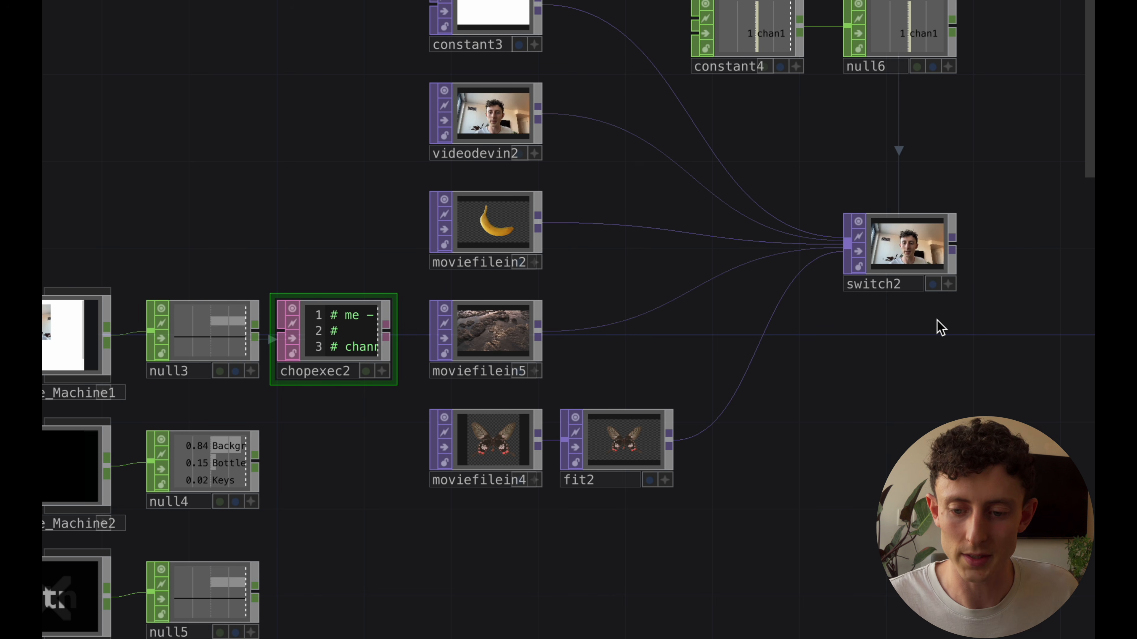
drag(937, 320, 745, 355)
scroll(886, 327, down, 2)
click(737, 299)
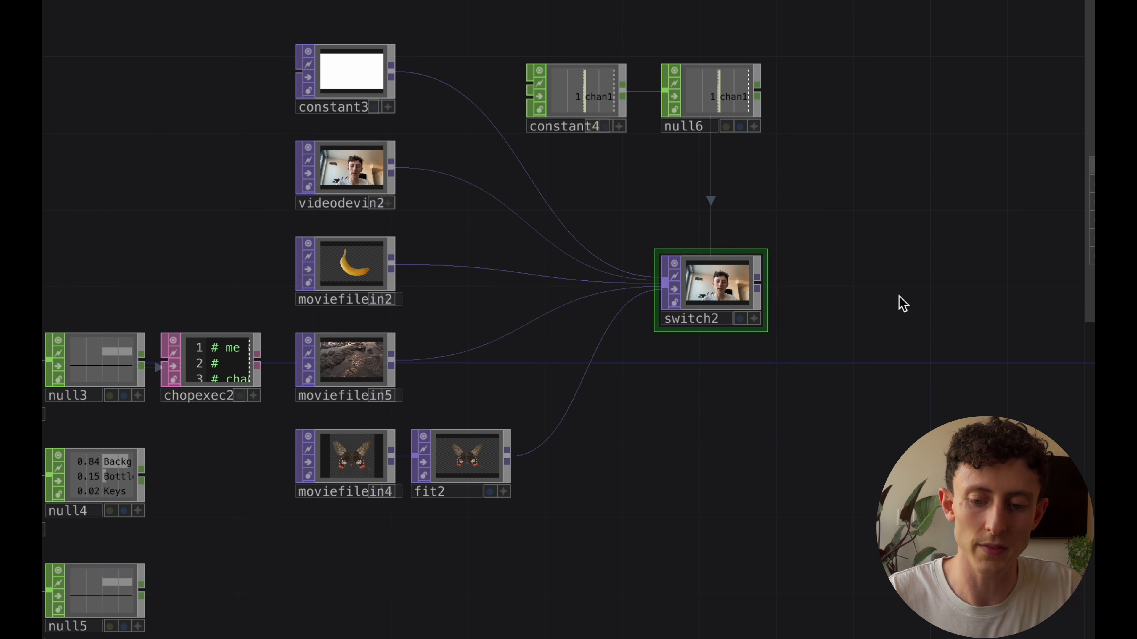
key(Tab)
text(ou)
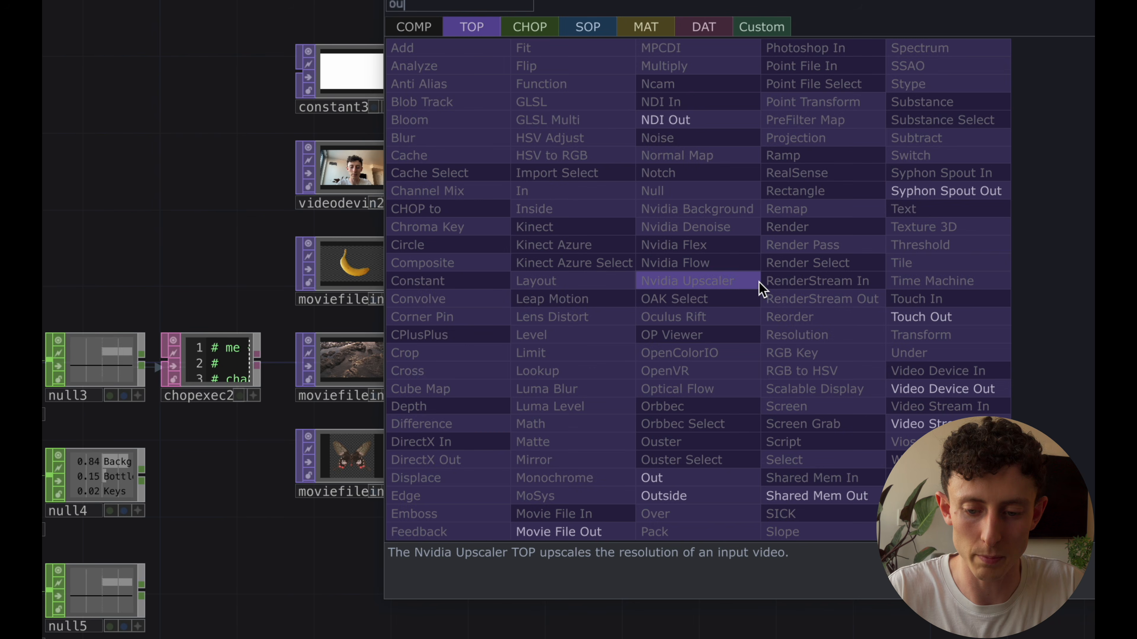
click(676, 479)
click(904, 296)
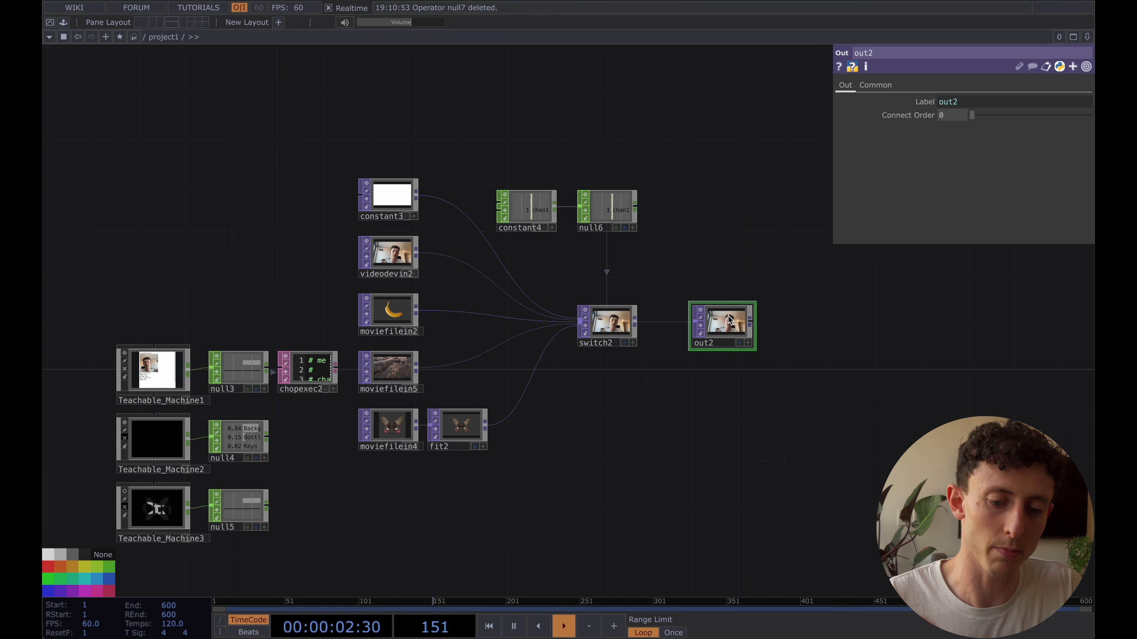
drag(715, 326, 749, 325)
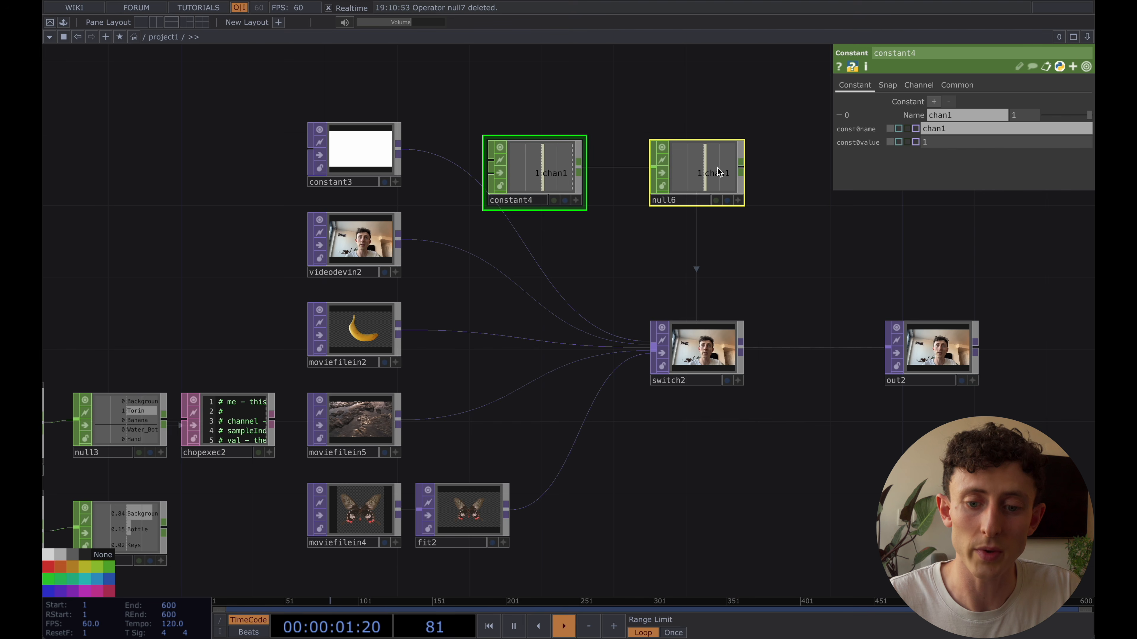
Move null6 farther from constant4 and insert a Lag CHOP on the wire between them
drag(718, 173, 743, 95)
double_click(818, 87)
key(Escape)
right_click(648, 96)
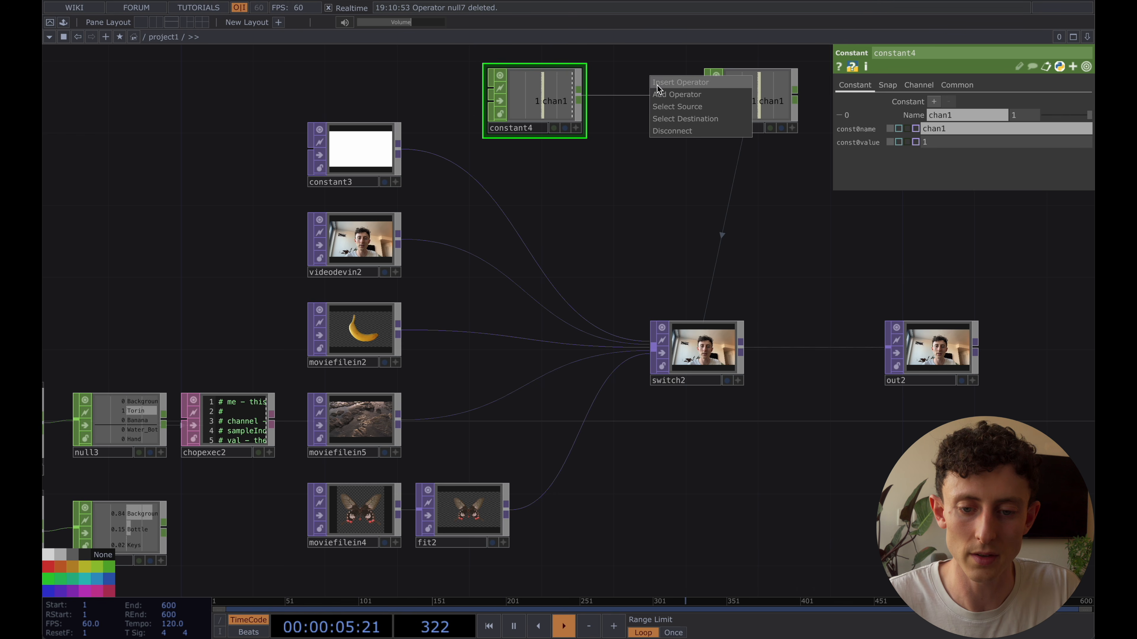
click(656, 86)
click(656, 85)
drag(657, 85, 639, 103)
Turn on Blend between Inputs for switch2 and check the crossfade in its viewer
click(699, 354)
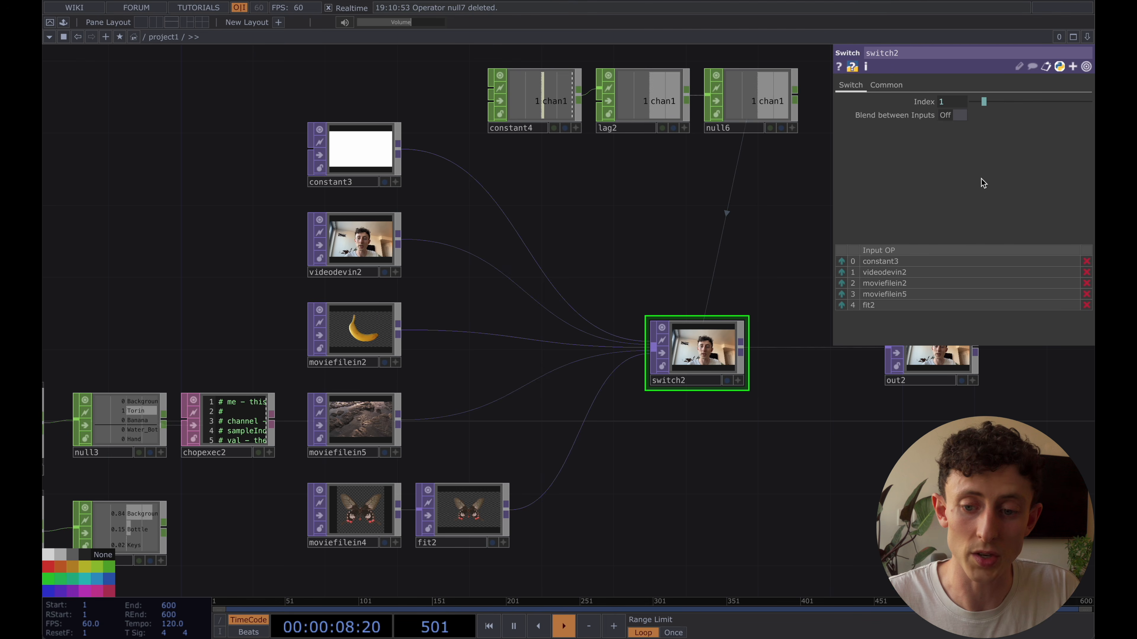
scroll(704, 381, up, 4)
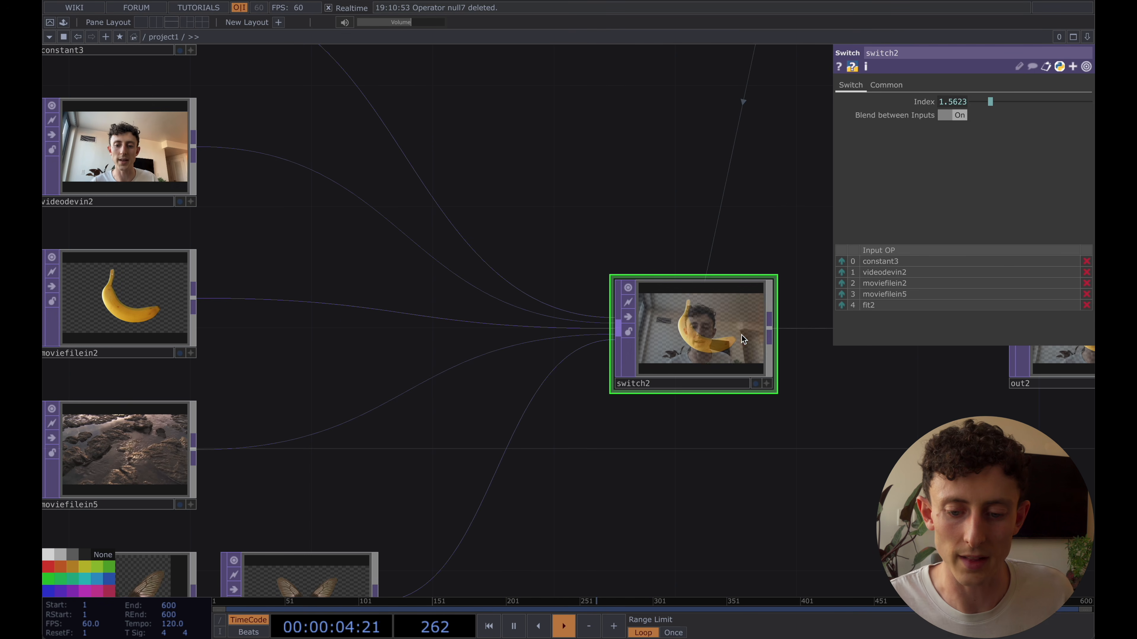
scroll(742, 335, down, 3)
drag(670, 163, 604, 233)
scroll(540, 307, down, 3)
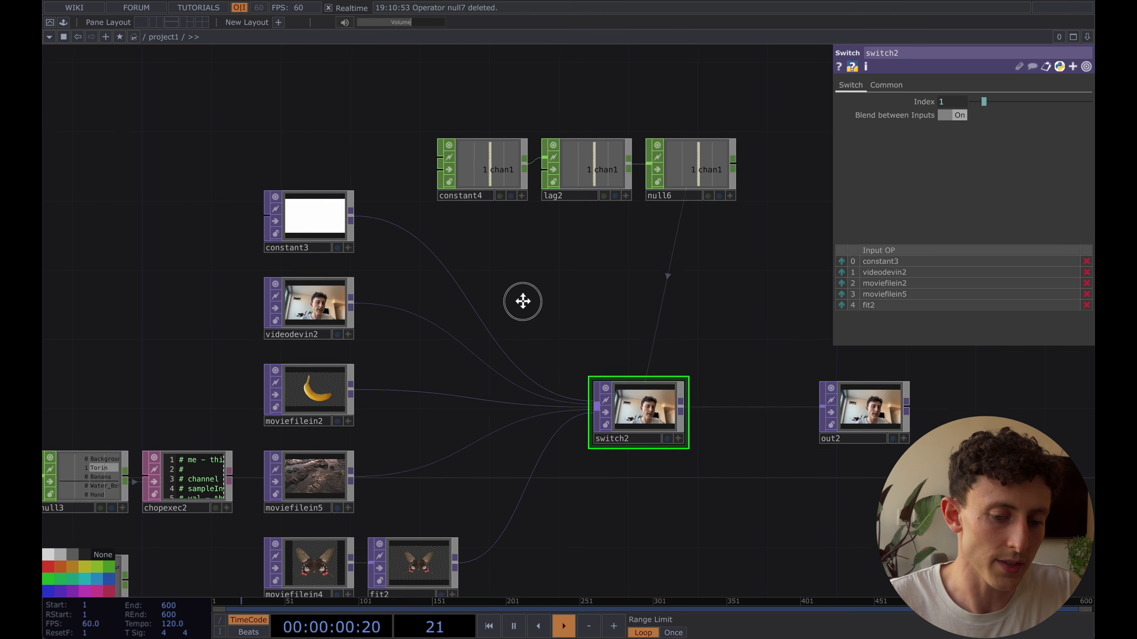
drag(534, 297, 527, 343)
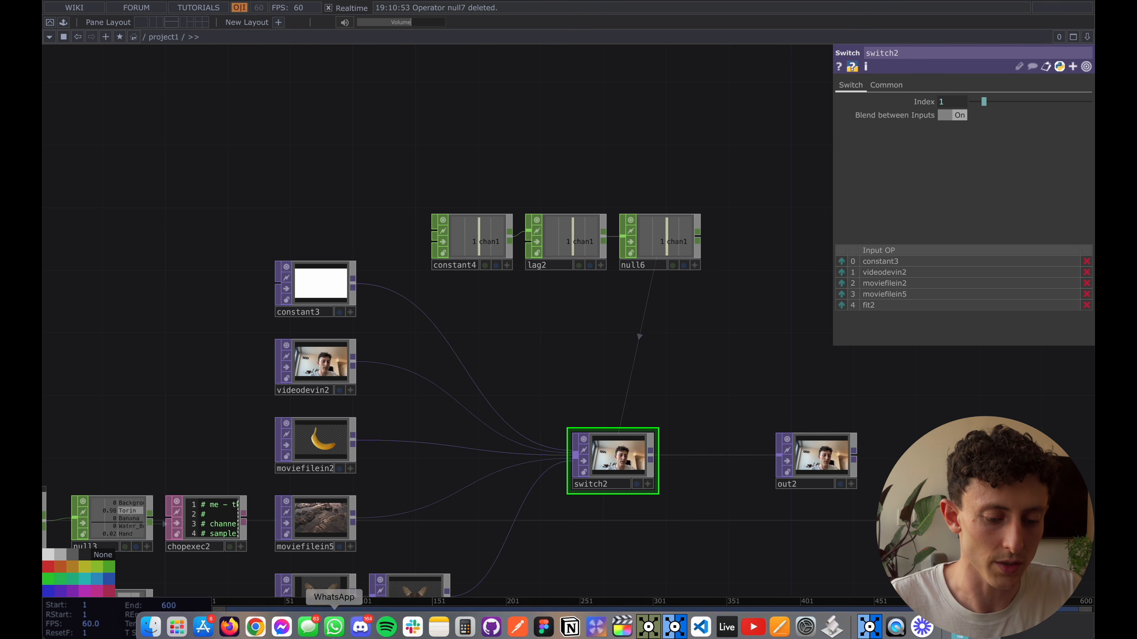
Switch to Finder and open the audio folder inside the Teachable Machine Demo project folder
click(150, 624)
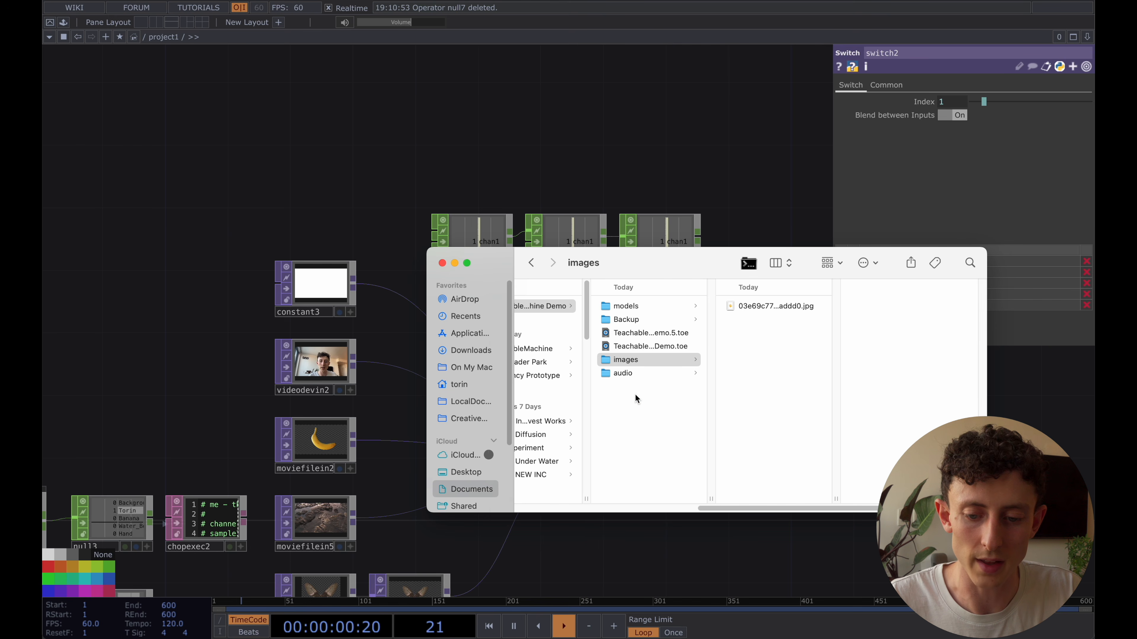
click(625, 373)
click(780, 306)
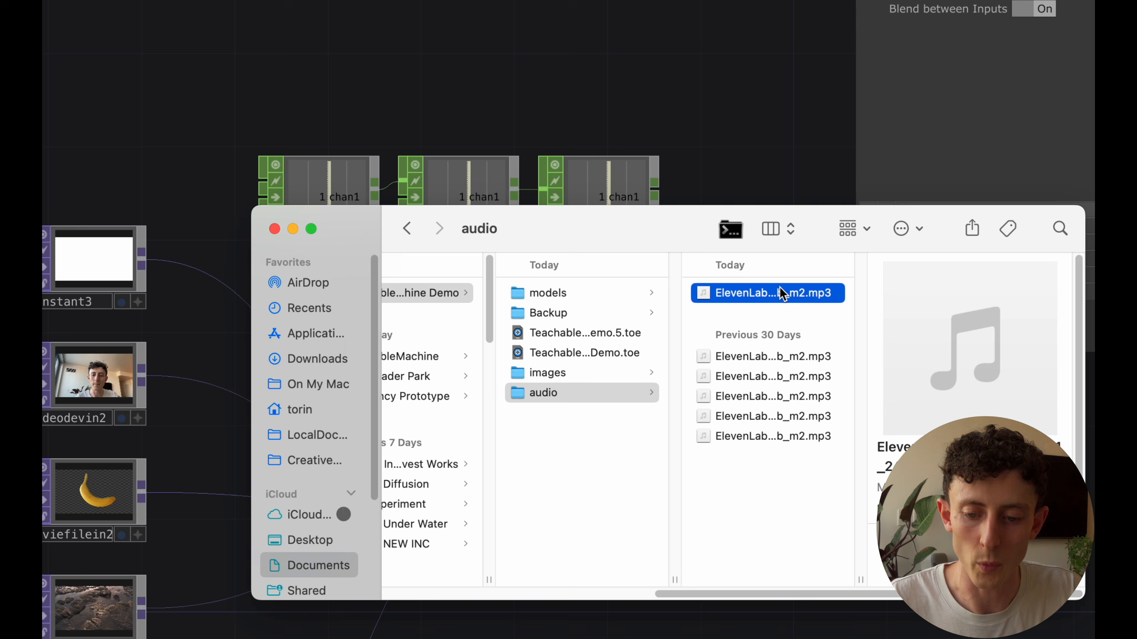
shift+click(763, 437)
click(585, 466)
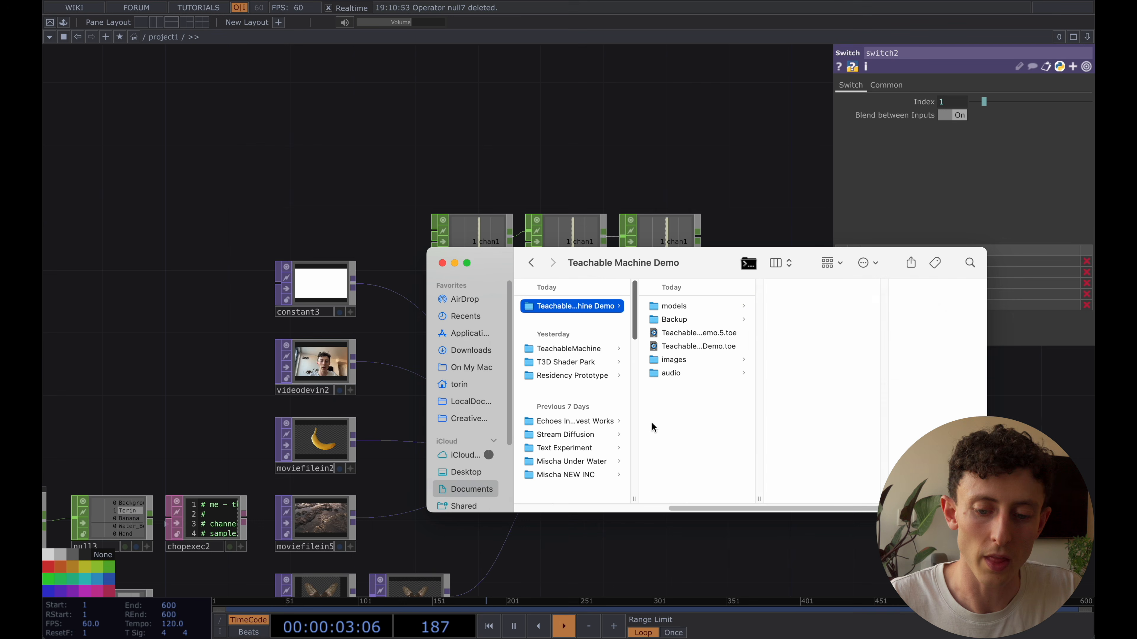
click(691, 373)
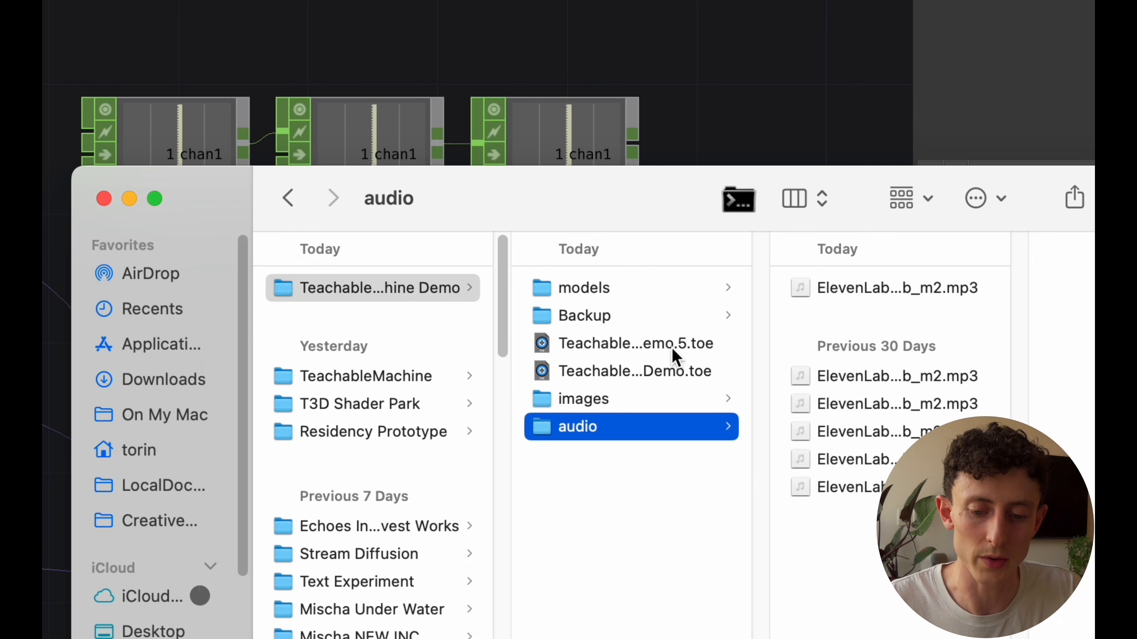
click(715, 346)
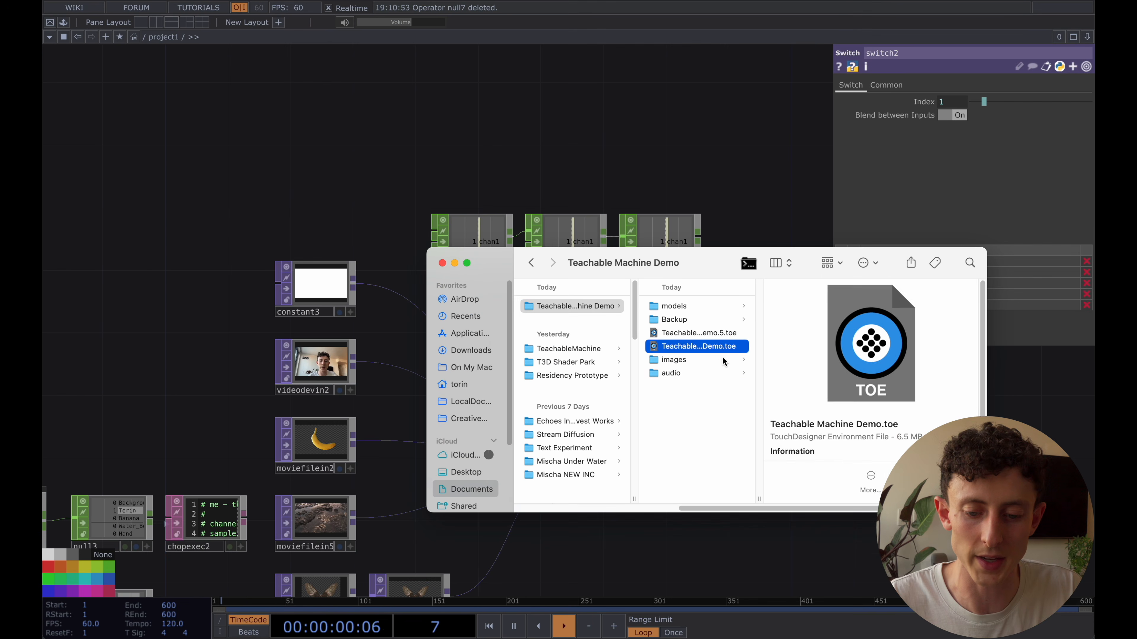
click(687, 418)
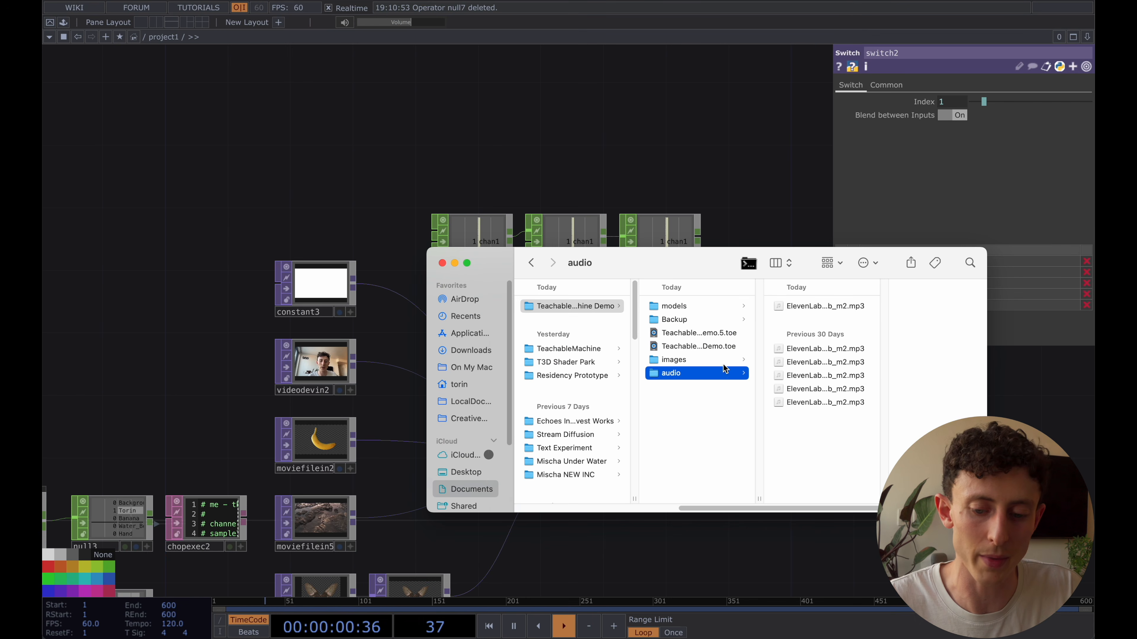
Import all six ElevenLabs mp3 files from the audio folder into an empty area of the TouchDesigner network
click(825, 311)
shift+click(786, 388)
shift+click(787, 402)
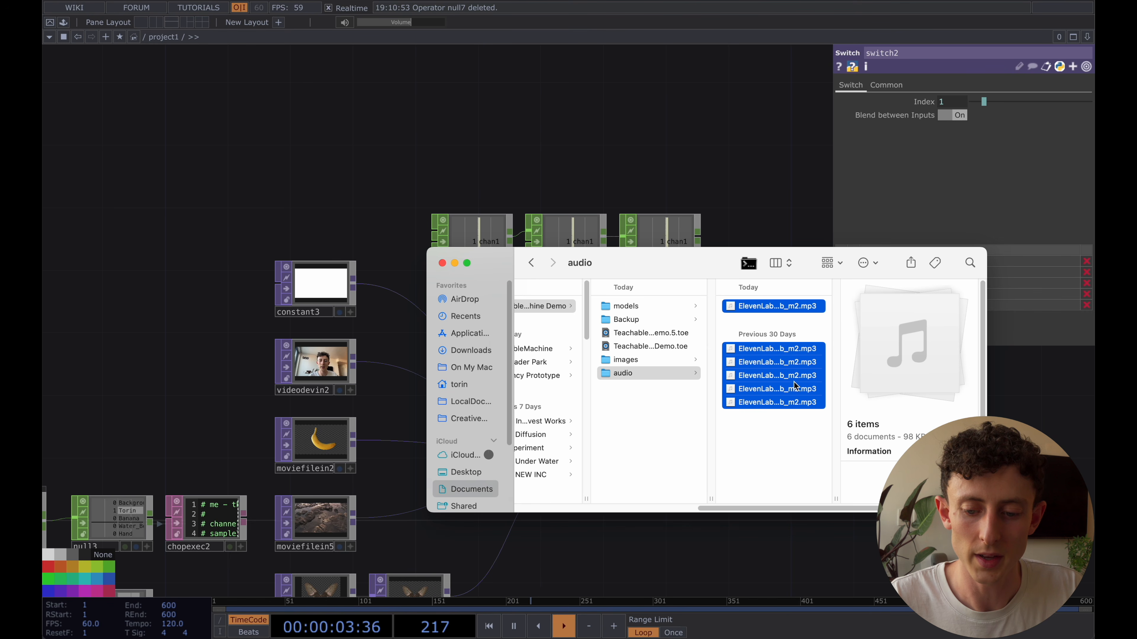
drag(786, 401, 295, 120)
drag(155, 107, 198, 305)
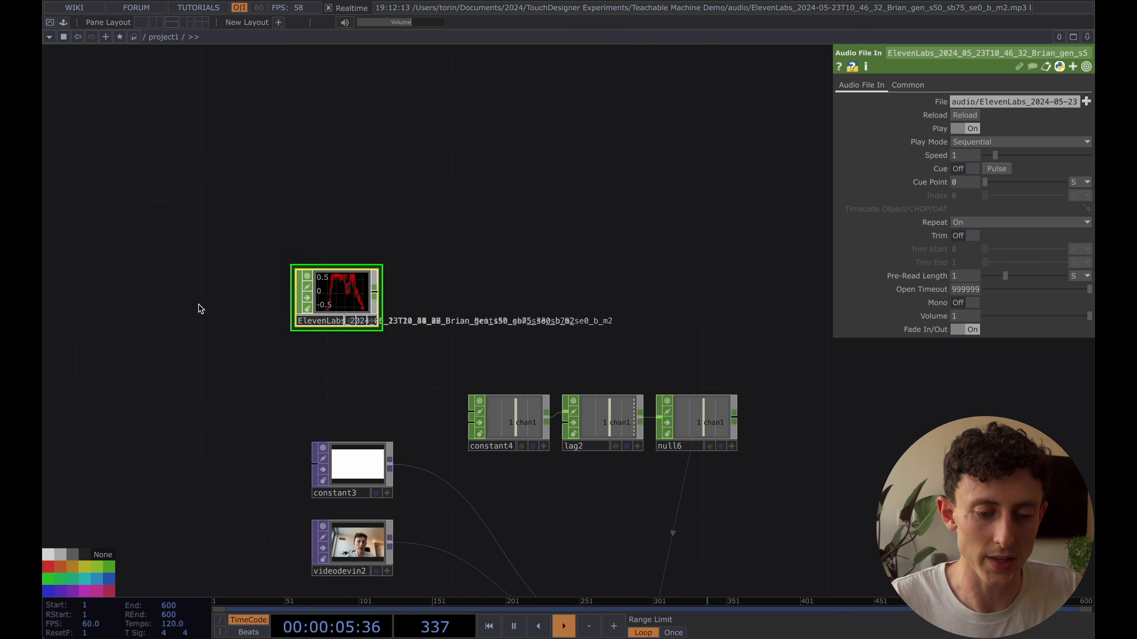
Spread the six stacked Audio File In CHOPs into a vertical column above the constant4 chain
drag(341, 318, 368, 252)
drag(352, 126, 352, 173)
drag(461, 208, 500, 371)
drag(392, 280, 389, 207)
drag(390, 263, 385, 59)
drag(387, 186, 387, 155)
drag(389, 265, 388, 217)
drag(475, 213, 527, 231)
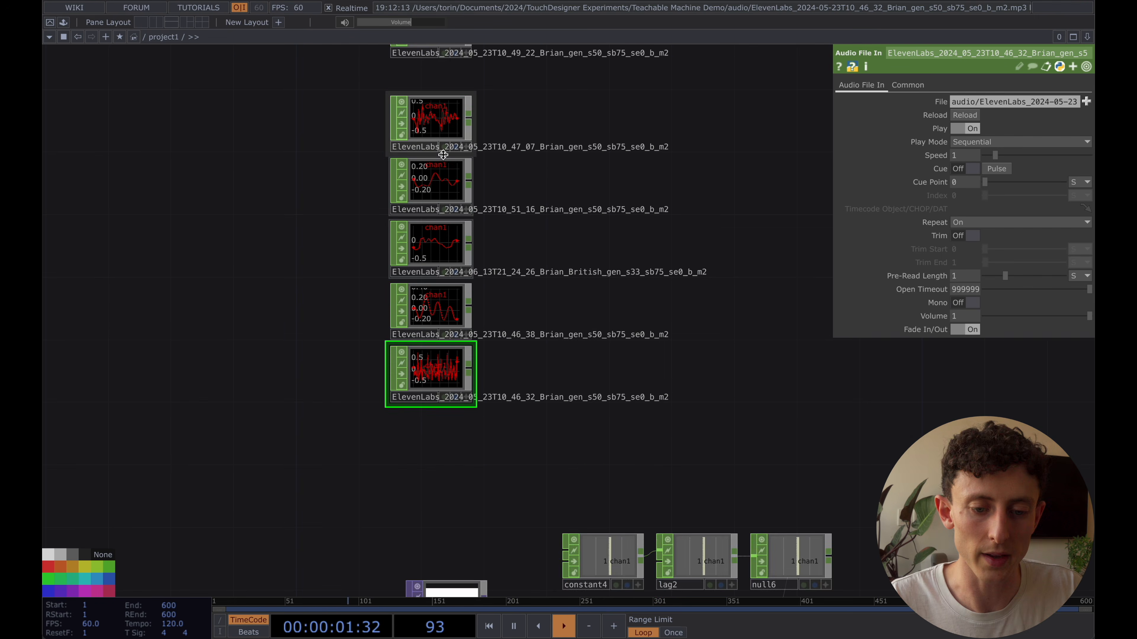
Select all six Audio File In CHOPs and set their Repeat parameter to Off
click(445, 140)
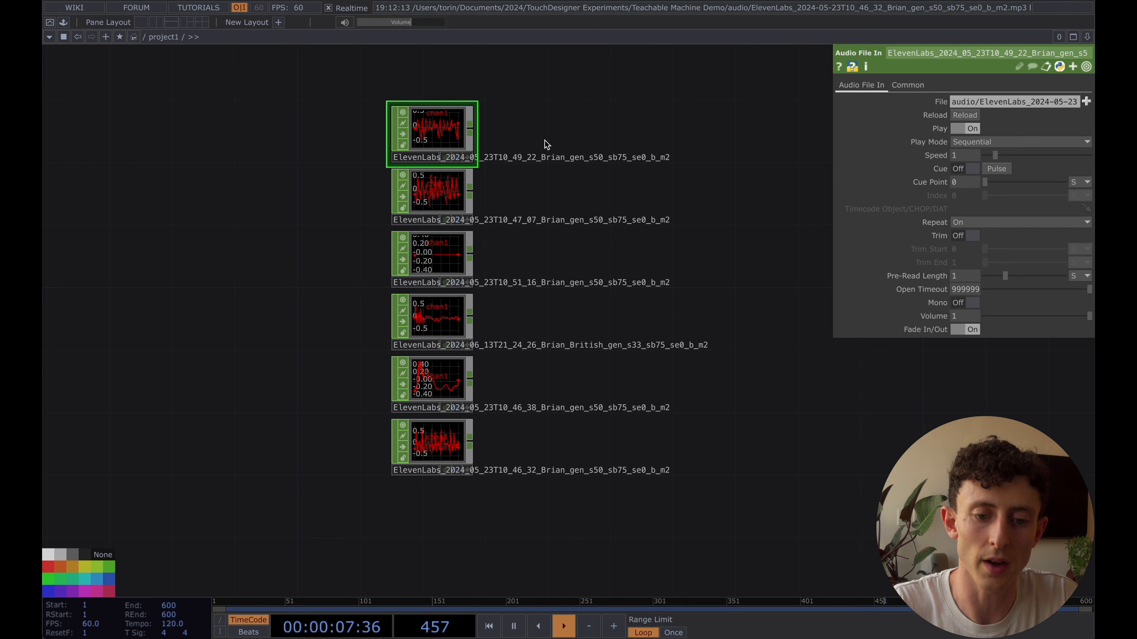
drag(586, 132, 586, 141)
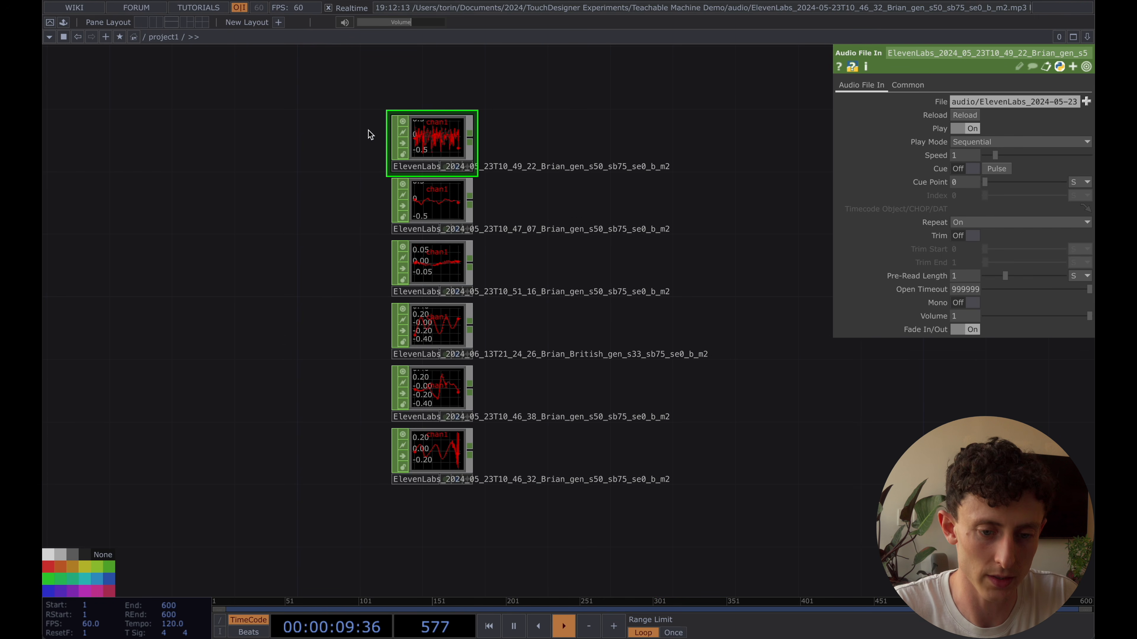
drag(305, 92, 454, 487)
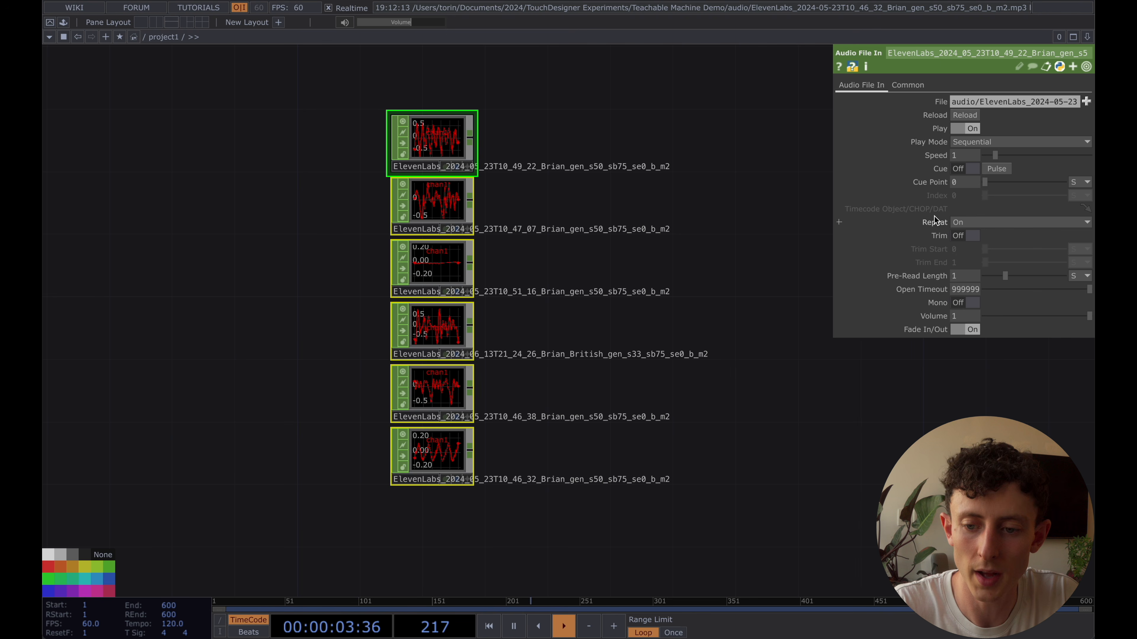
click(972, 222)
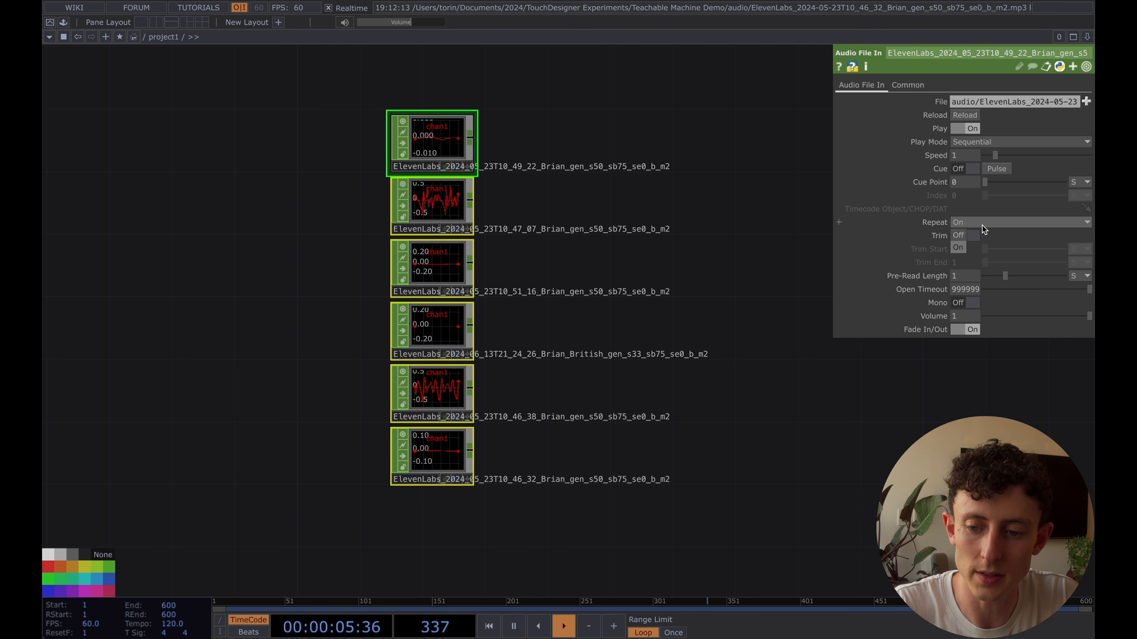
click(959, 238)
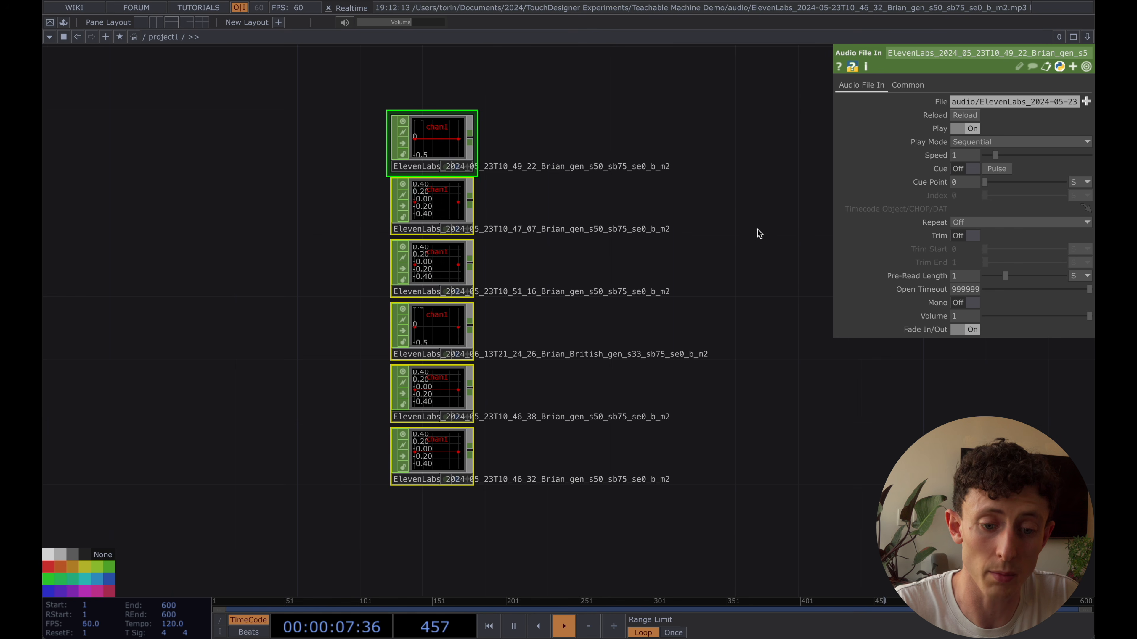
Add a Math CHOP beside the audio column and connect all six Audio File In CHOPs to its input
drag(725, 237, 679, 270)
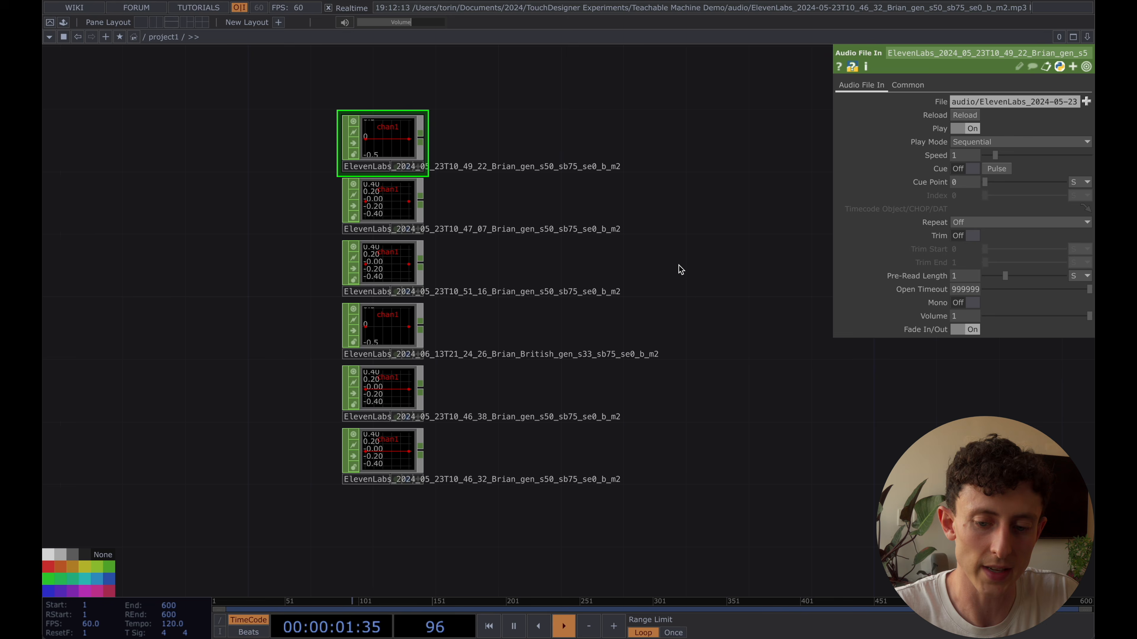
drag(678, 265, 637, 264)
key(Tab)
text(mat)
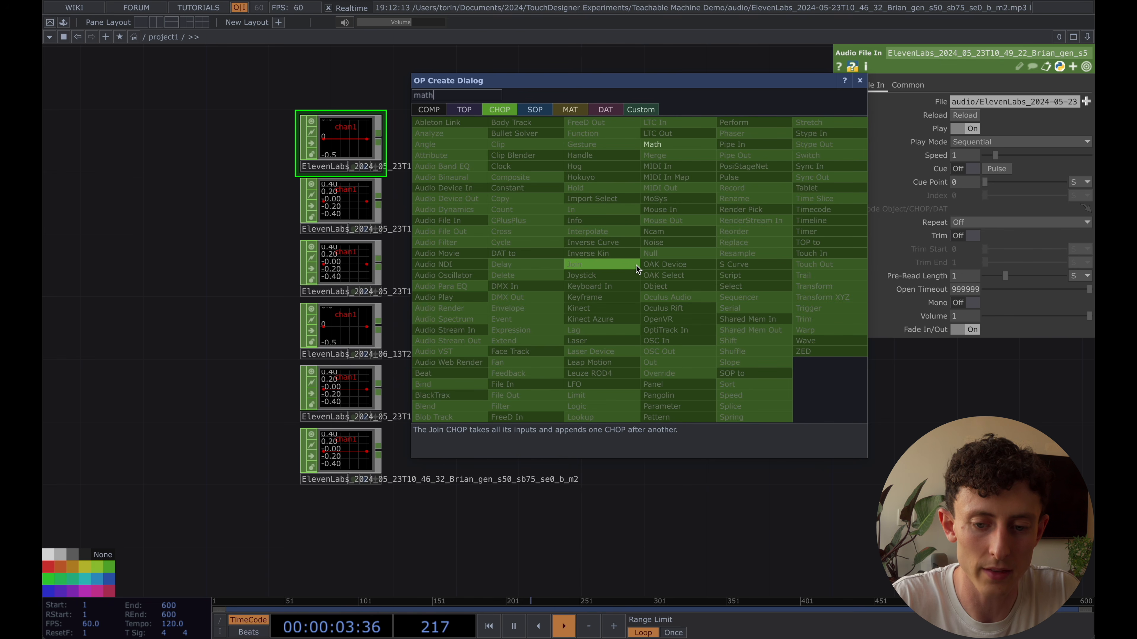
key(Return)
click(599, 265)
right_drag(393, 144, 378, 501)
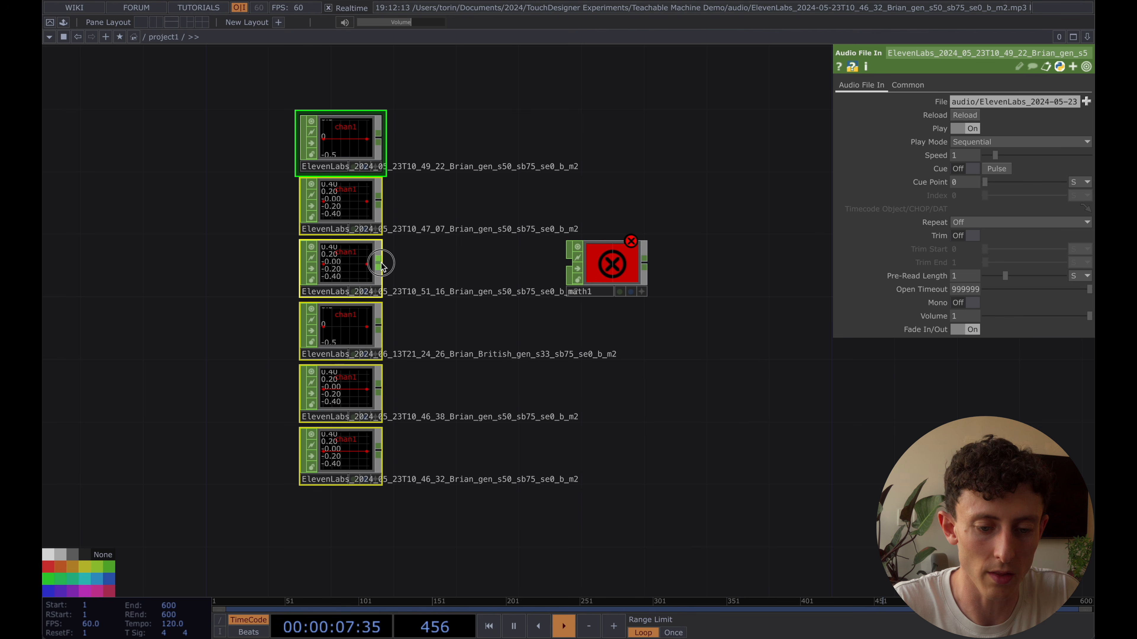
drag(379, 263, 560, 278)
Set math1's Combine CHOPs to Add and move the node closer to the audio files
click(601, 265)
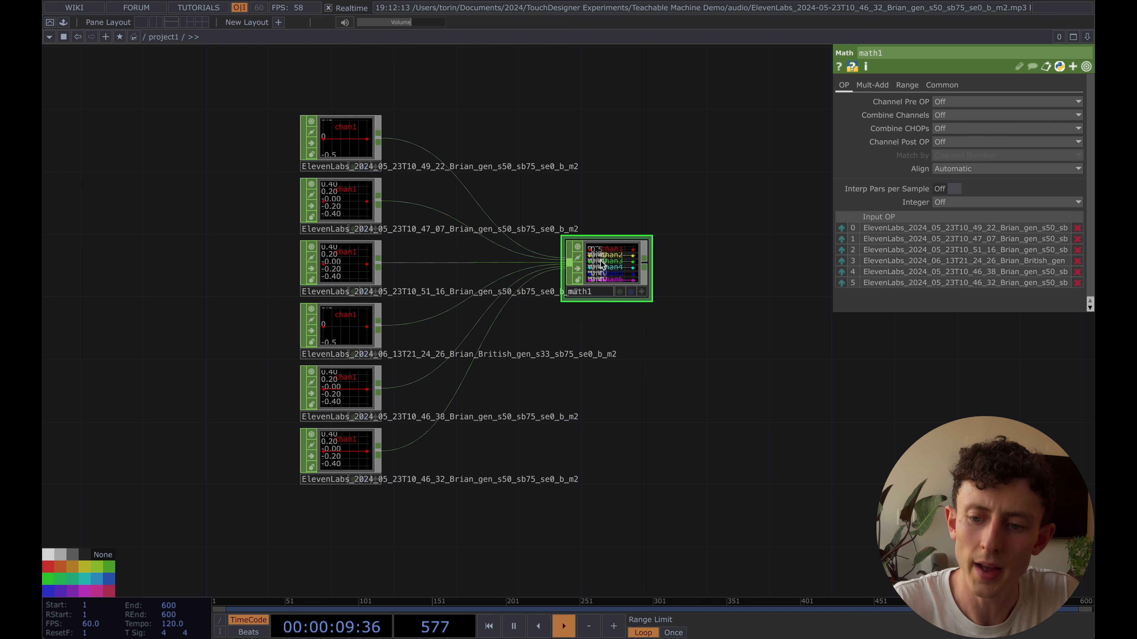
click(949, 129)
click(945, 155)
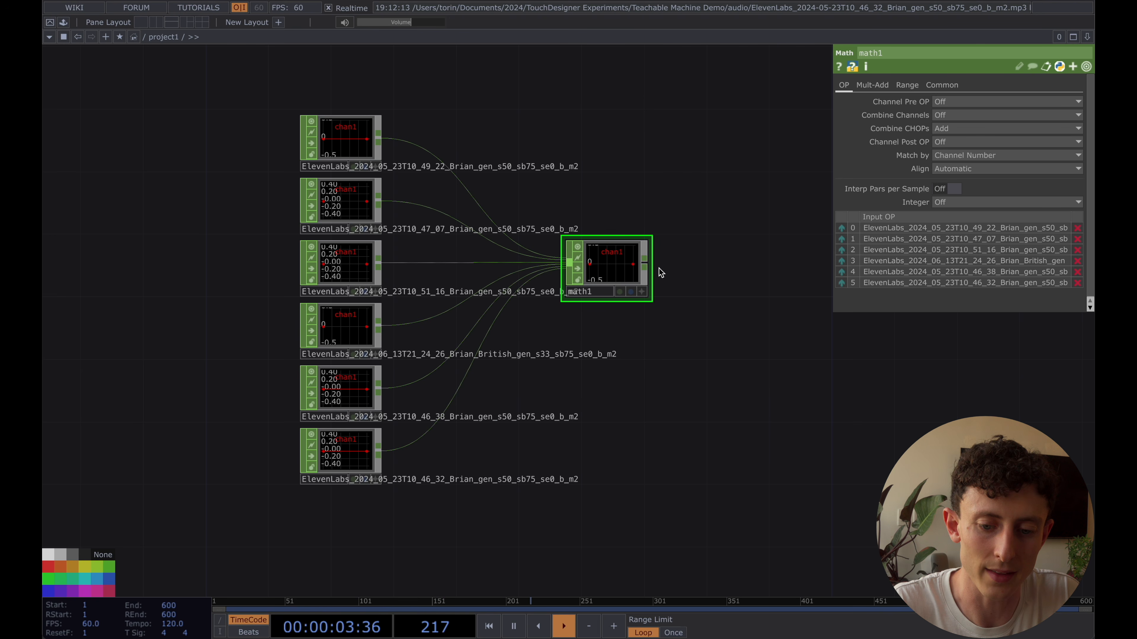
drag(610, 264, 563, 264)
Add an Audio Device Out CHOP connected to math1's output
right_click(599, 262)
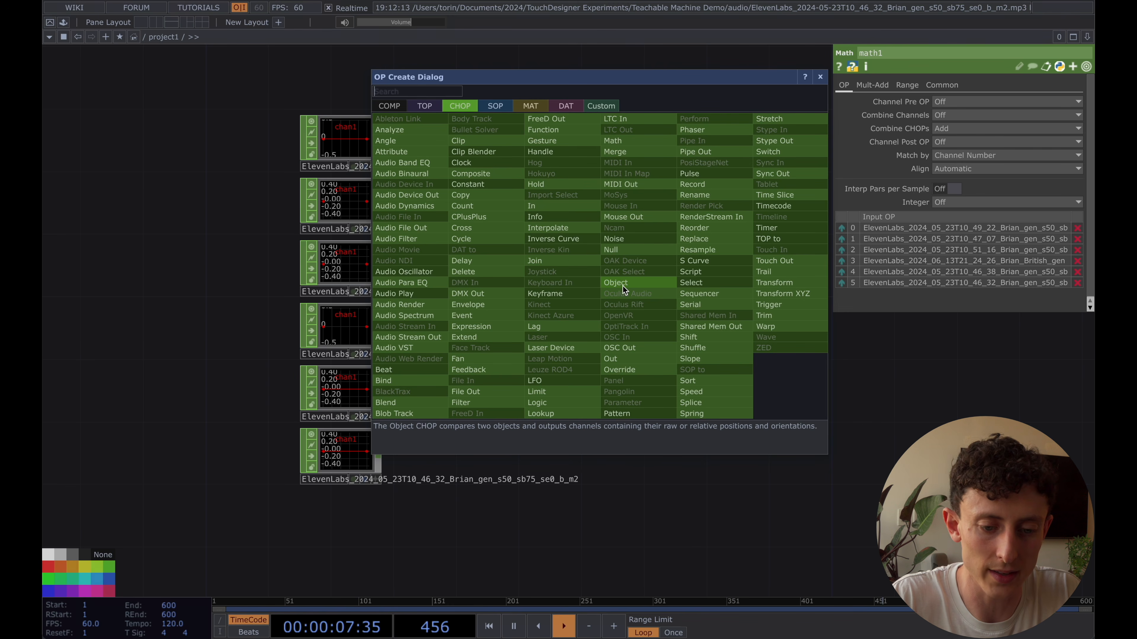
text(audio dev)
click(424, 196)
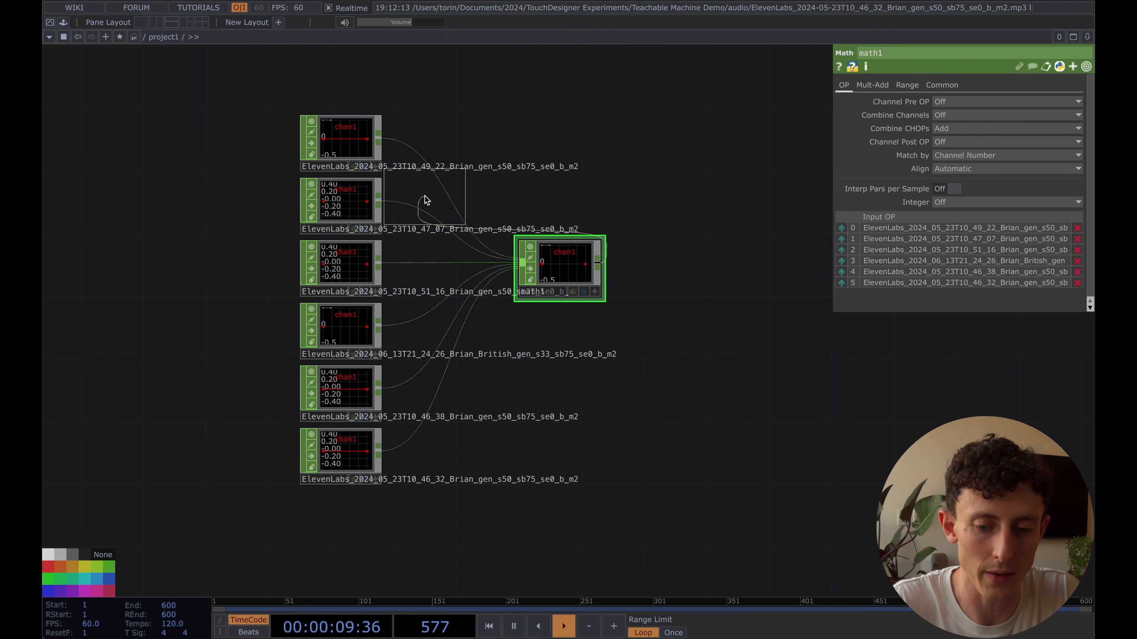
click(667, 268)
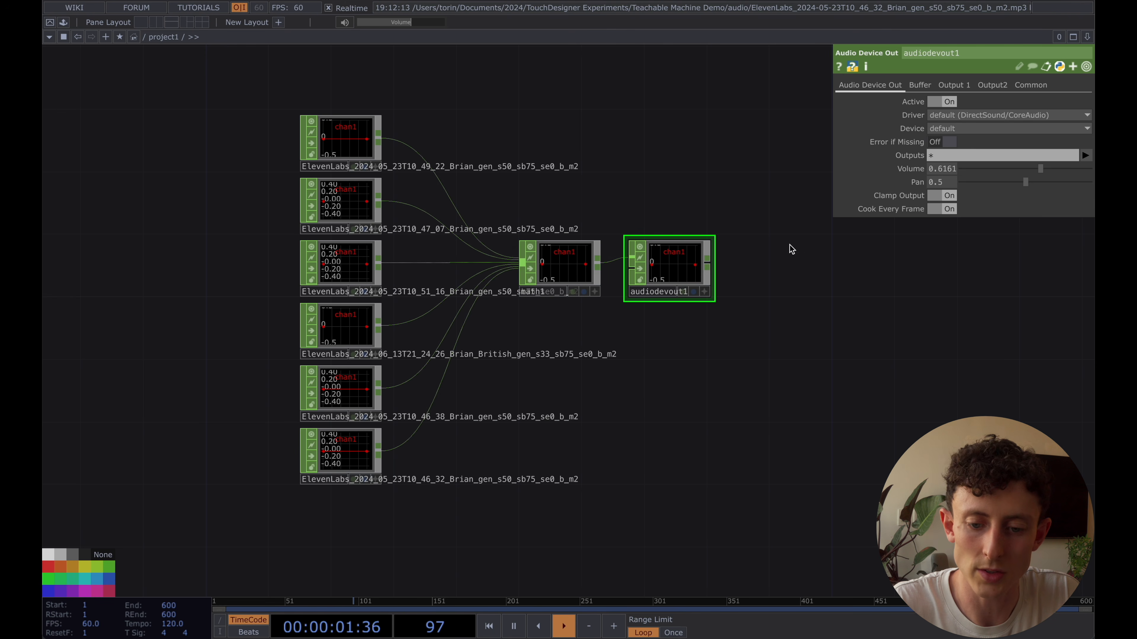
Pulse the Cue of the topmost Audio File In CHOP to play its clip from the start
drag(654, 157, 698, 158)
click(390, 145)
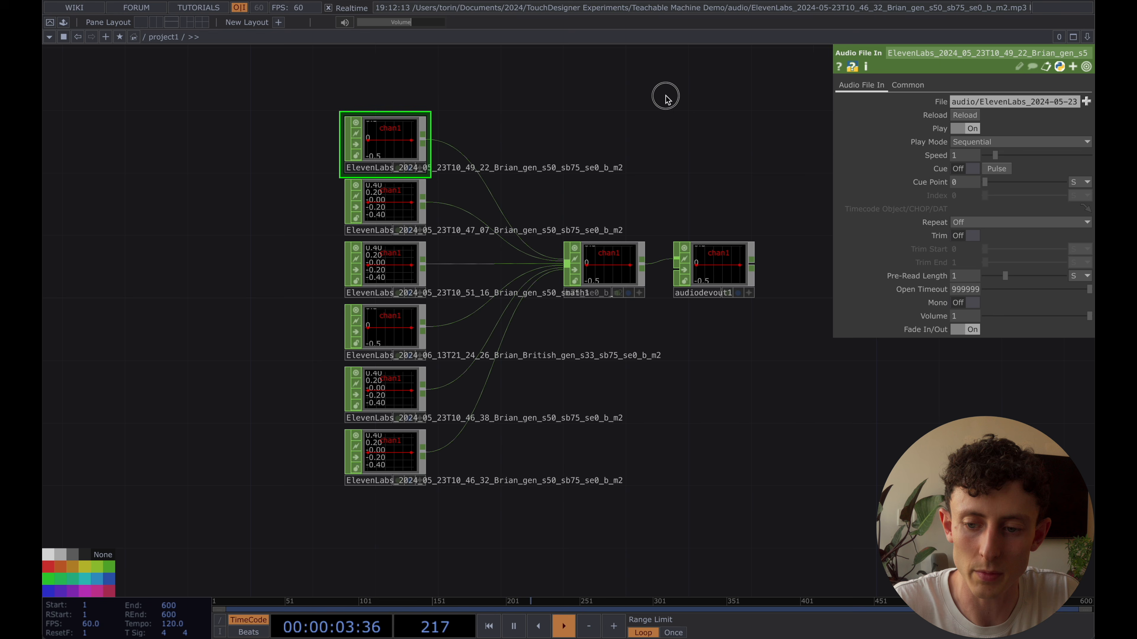
drag(665, 95, 710, 140)
click(996, 169)
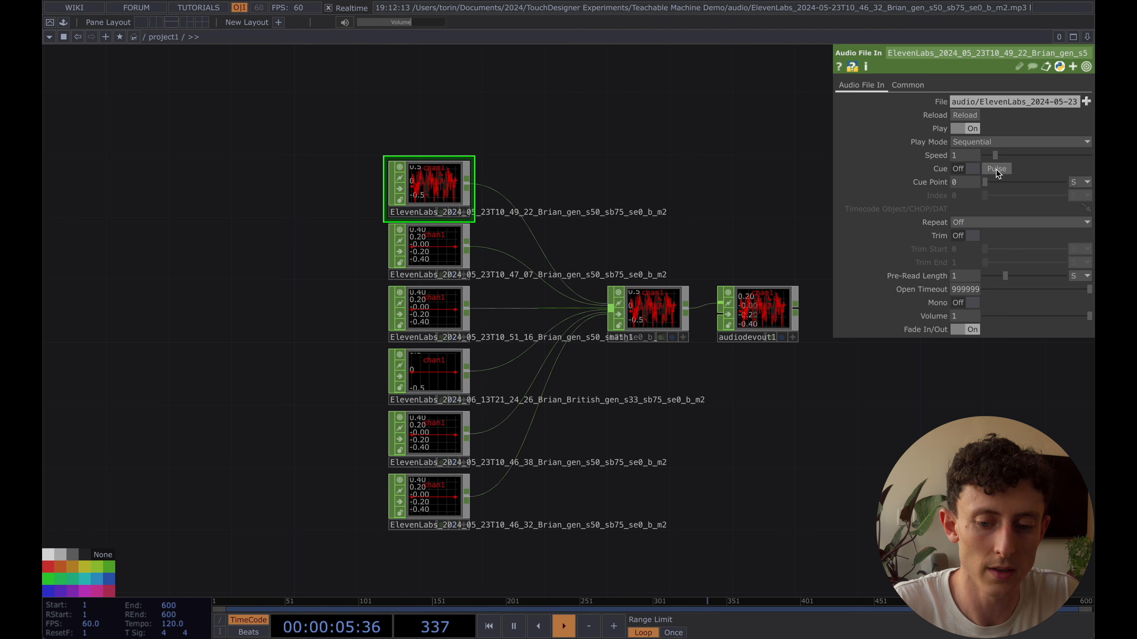
Replay the topmost Audio File In CHOP's clip from the start and rename the node Banana
key(XF86AudioRaiseVolume)
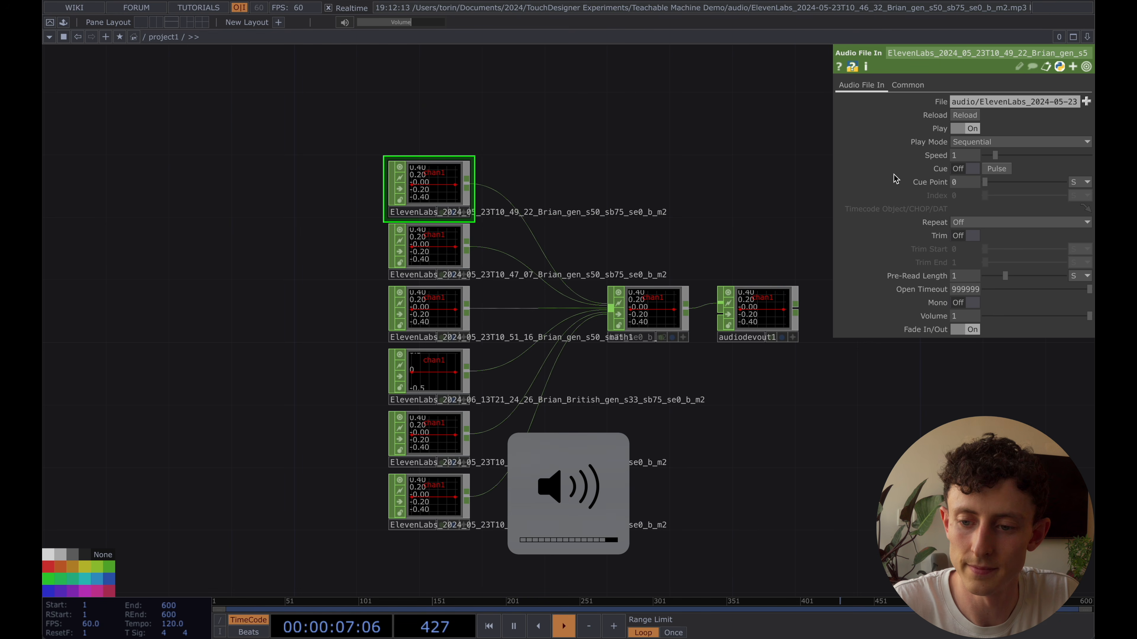
click(1002, 170)
key(XF86AudioLowerVolume)
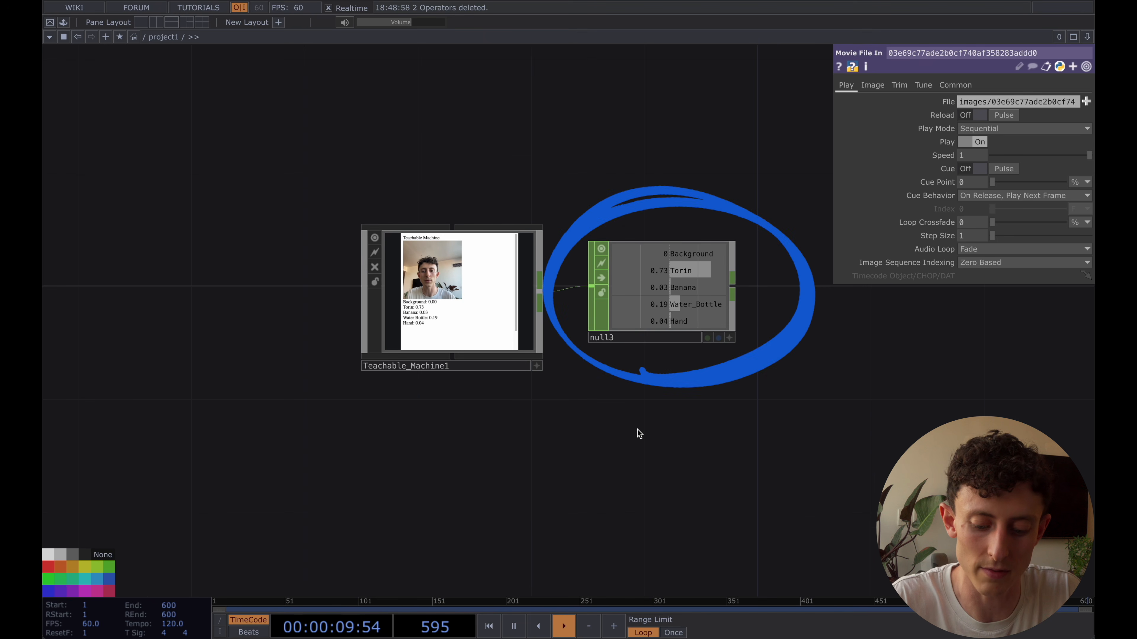
text(Banana)
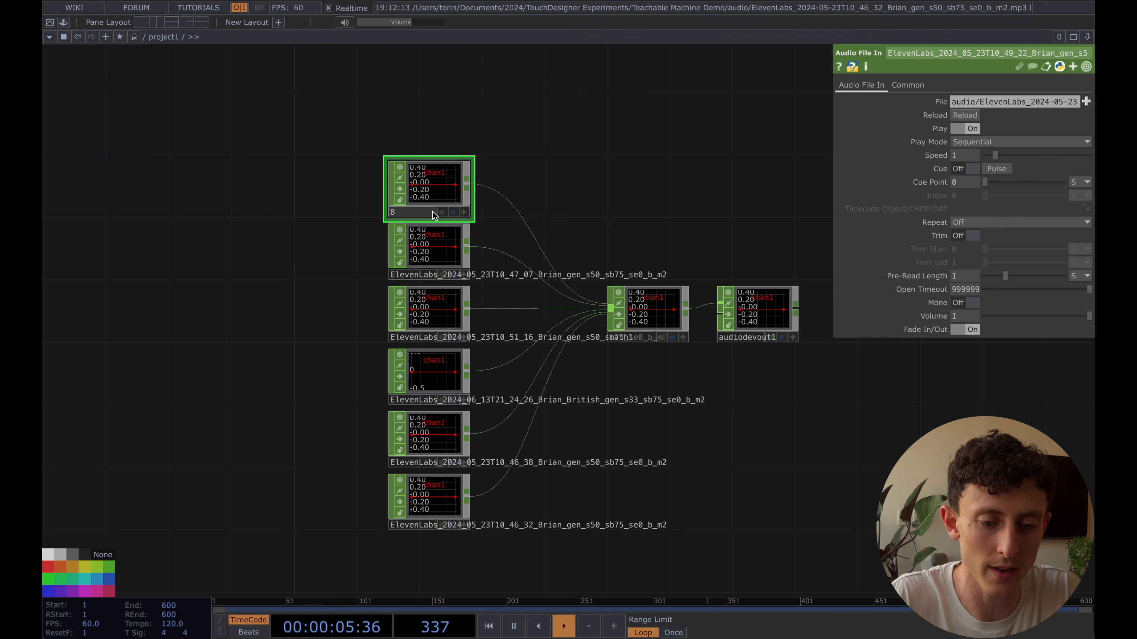
Delete the Audio File In CHOP directly below Banana and move Banana down into its place
click(432, 230)
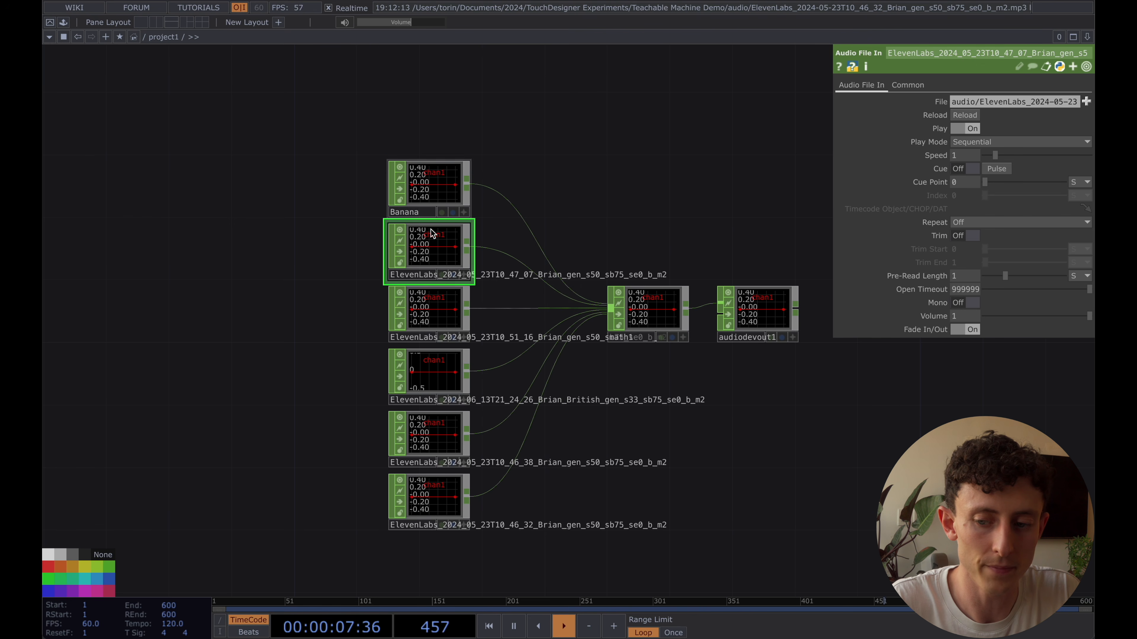
click(418, 278)
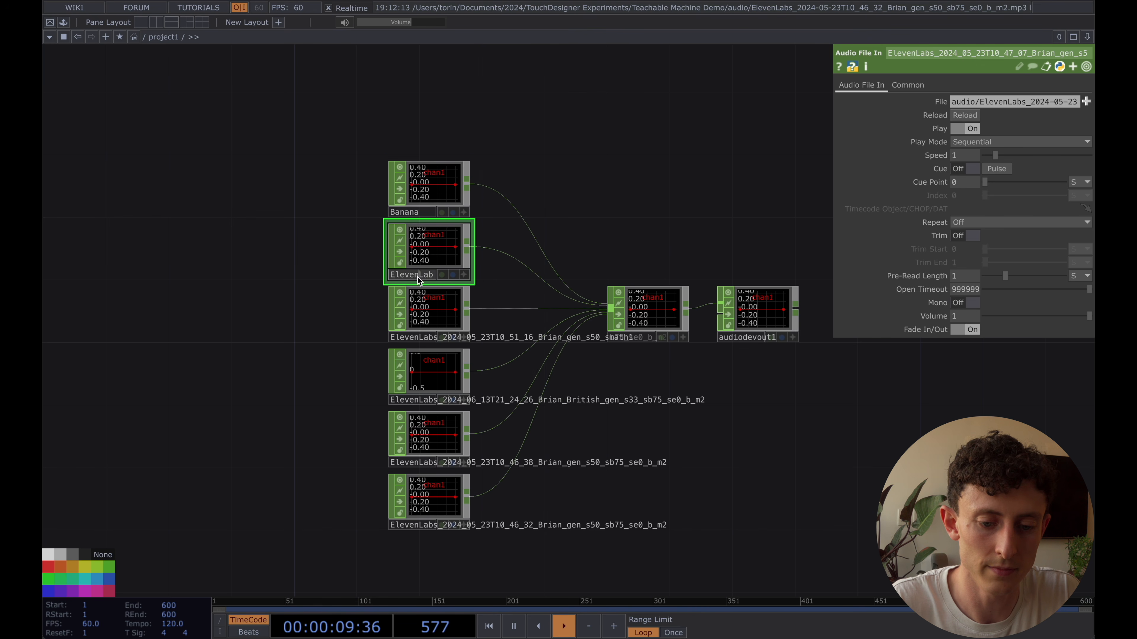
key(Escape)
key(Delete)
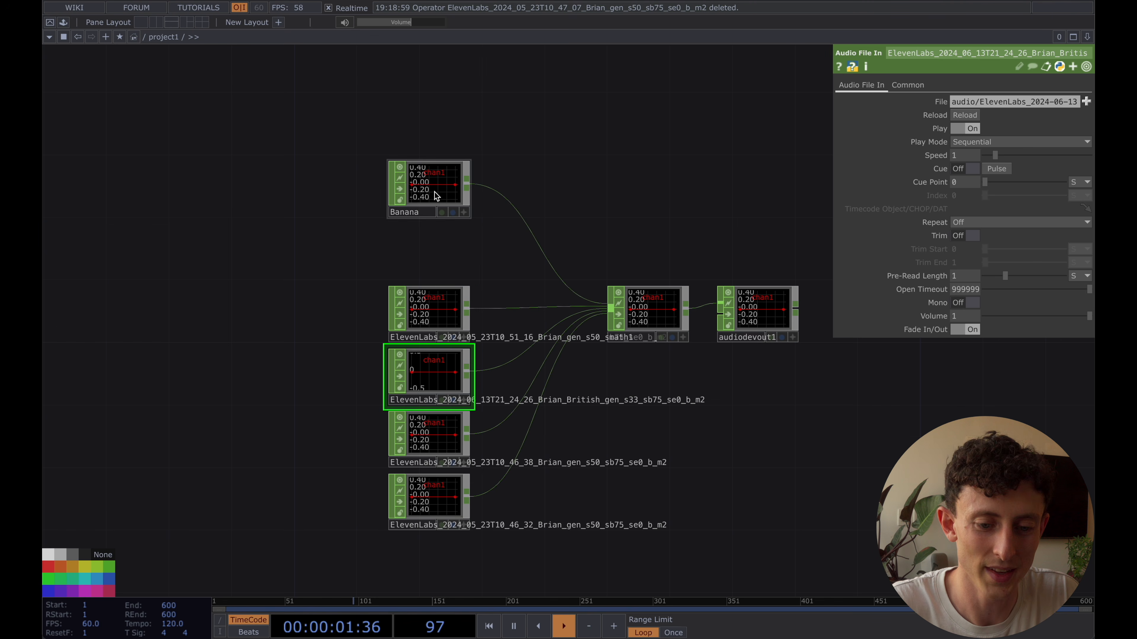
drag(433, 192, 432, 254)
Play the clip of the Audio File In CHOP below Banana and rename the node Background
click(431, 310)
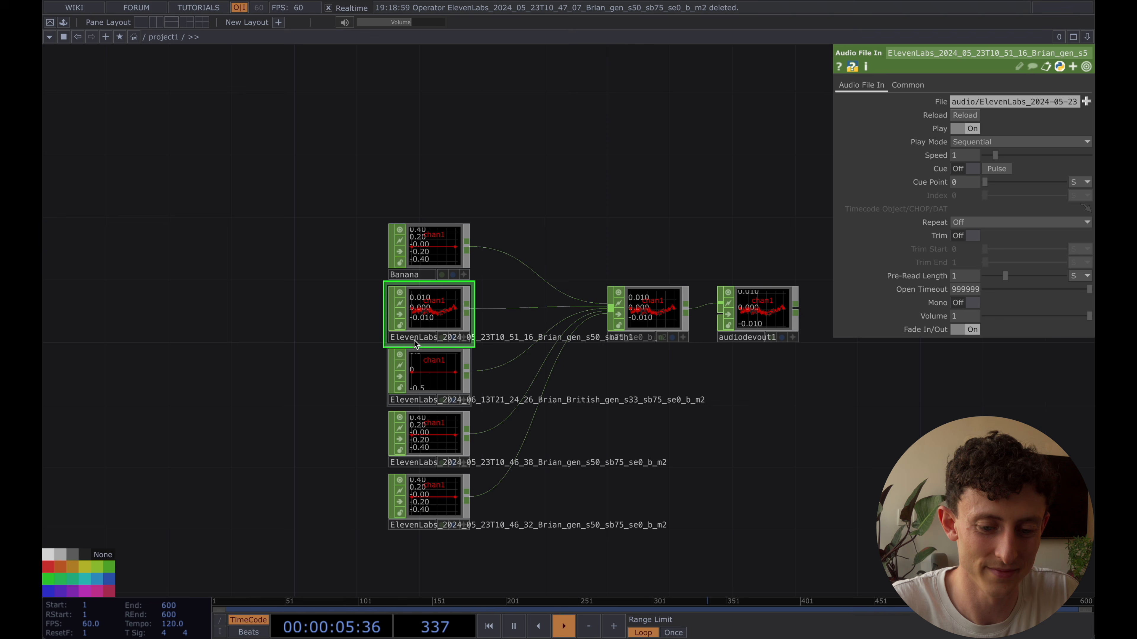
click(414, 340)
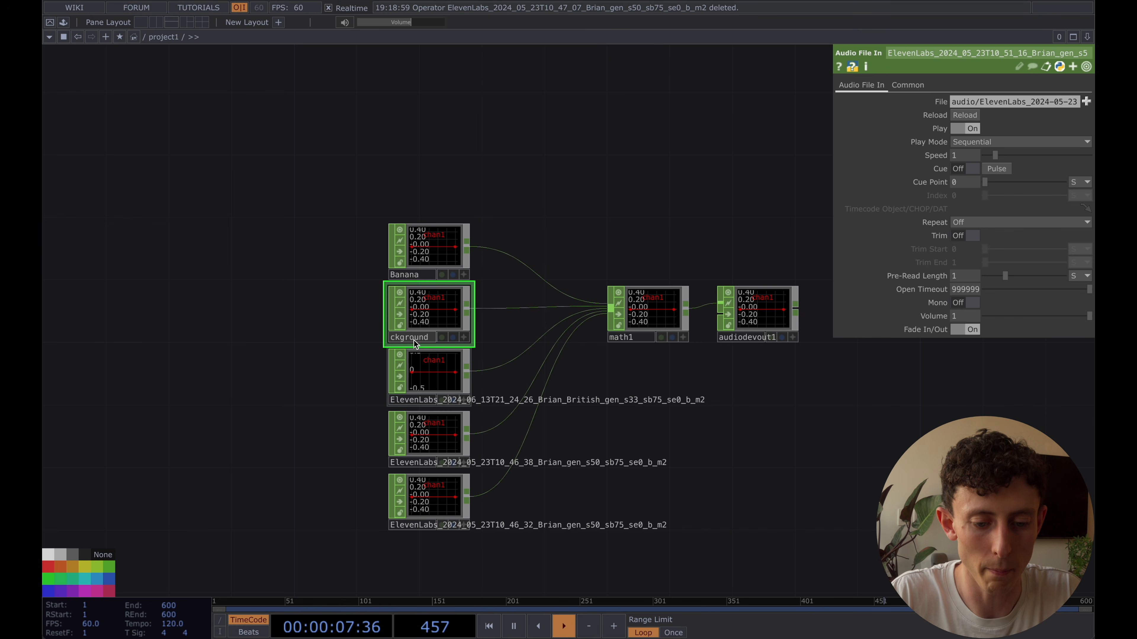
text(Background)
key(Return)
Play the clip of the Audio File In CHOP below Background and rename the node Water_Bottle
click(423, 367)
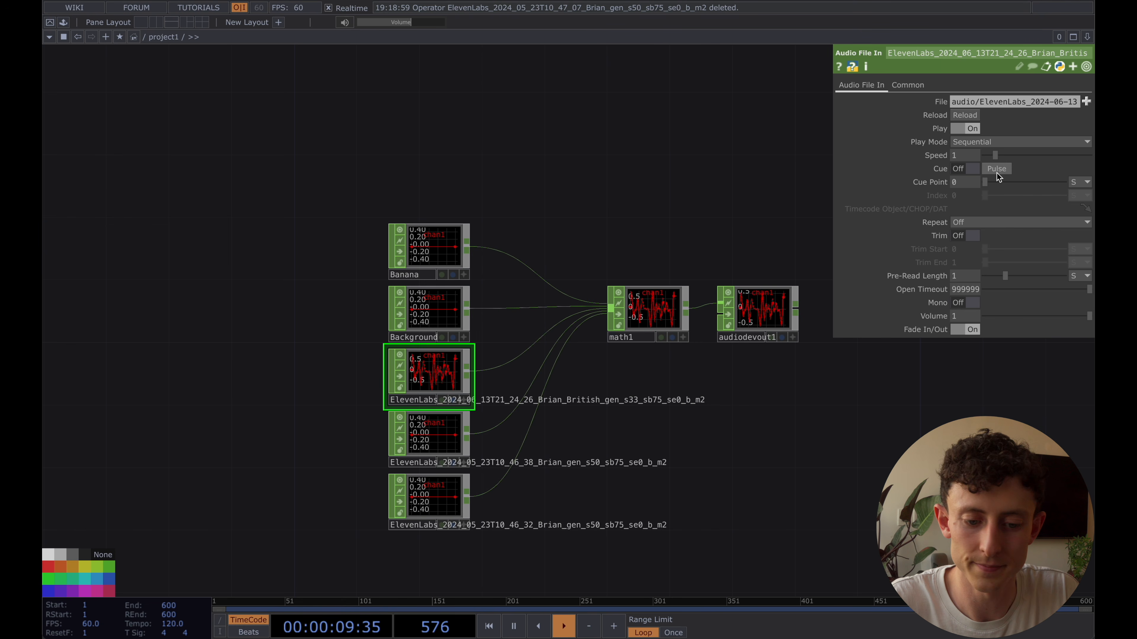
click(414, 402)
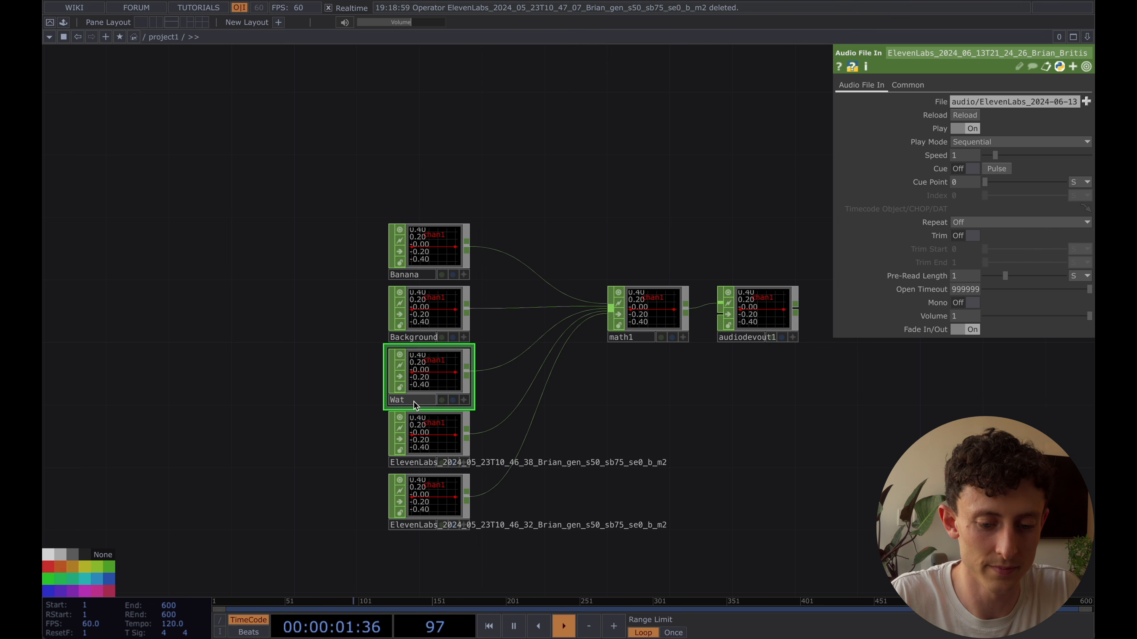
text(Water_Bottle)
key(Return)
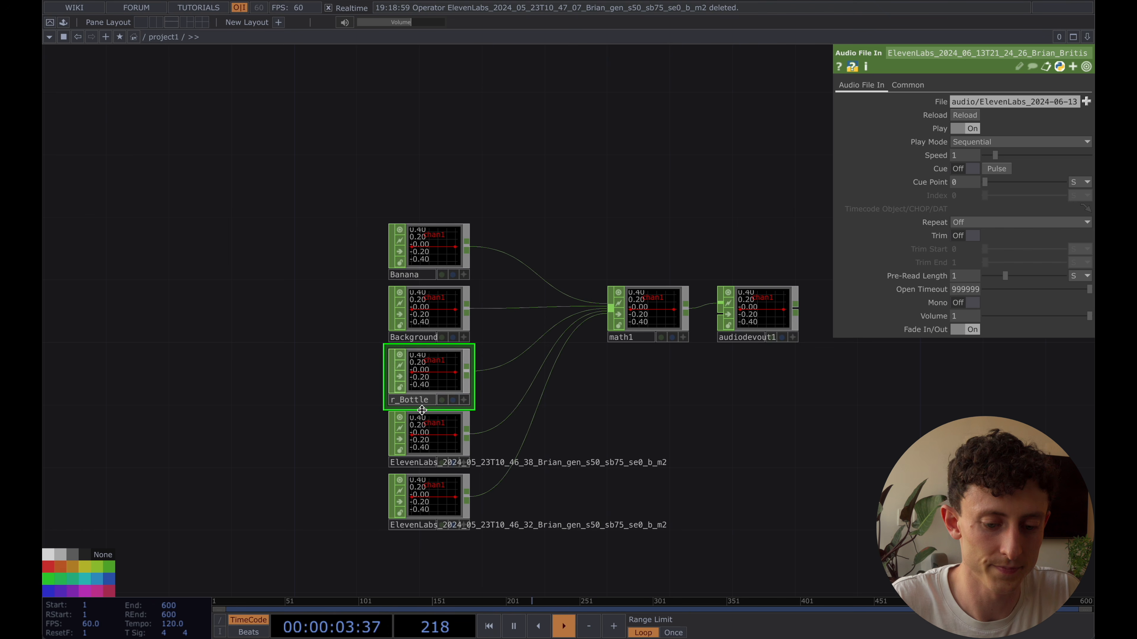
Rename the Audio File In CHOP below Water_Bottle with the person's first name used as a Teachable Machine class
click(447, 434)
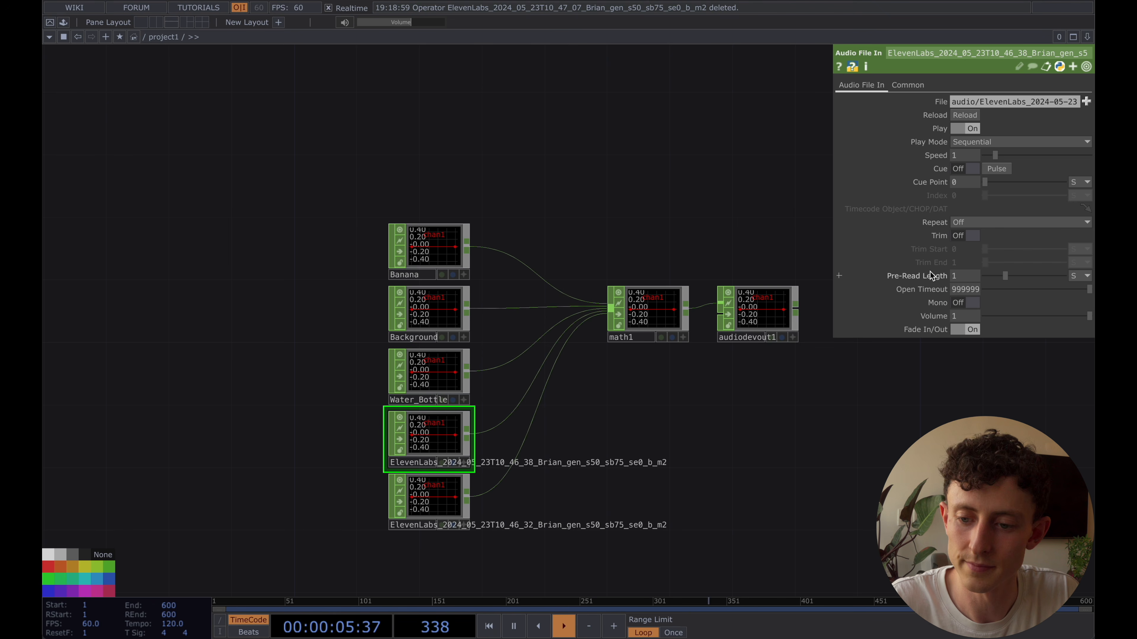
click(420, 462)
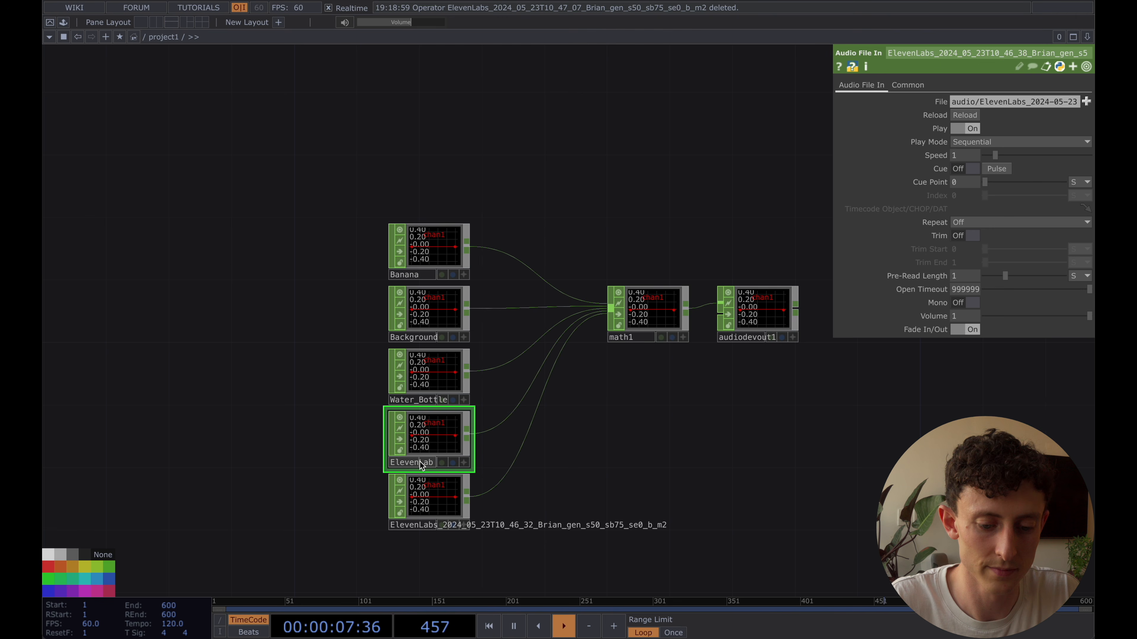
text(Torin)
key(Return)
Play the clip of the lowest Audio File In CHOP and rename the node Hand
click(434, 497)
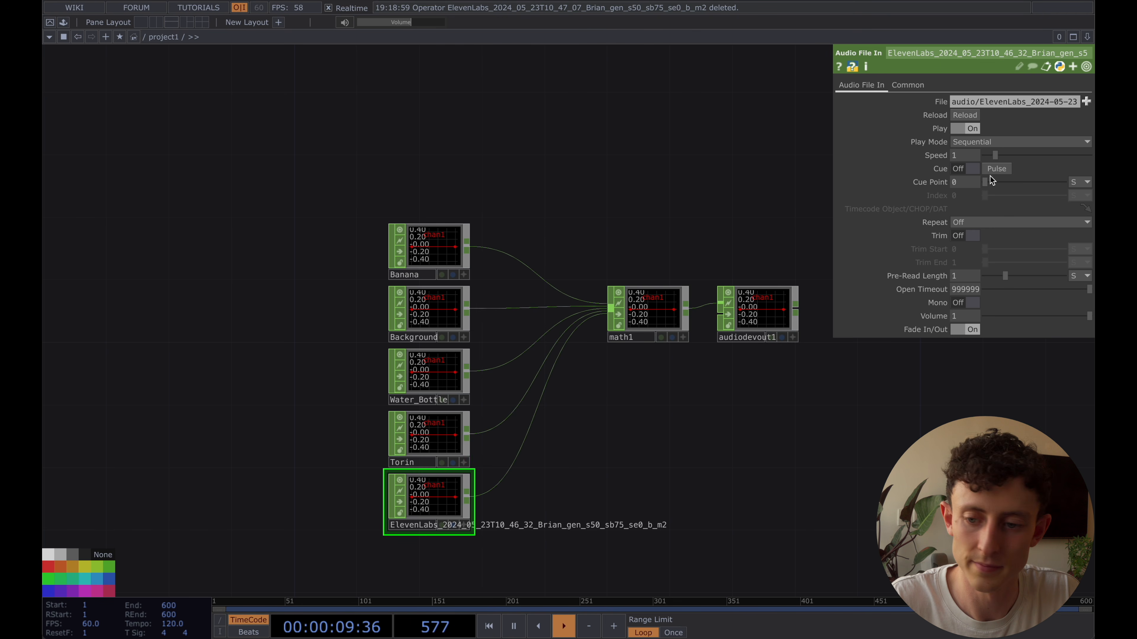
click(1002, 168)
click(422, 523)
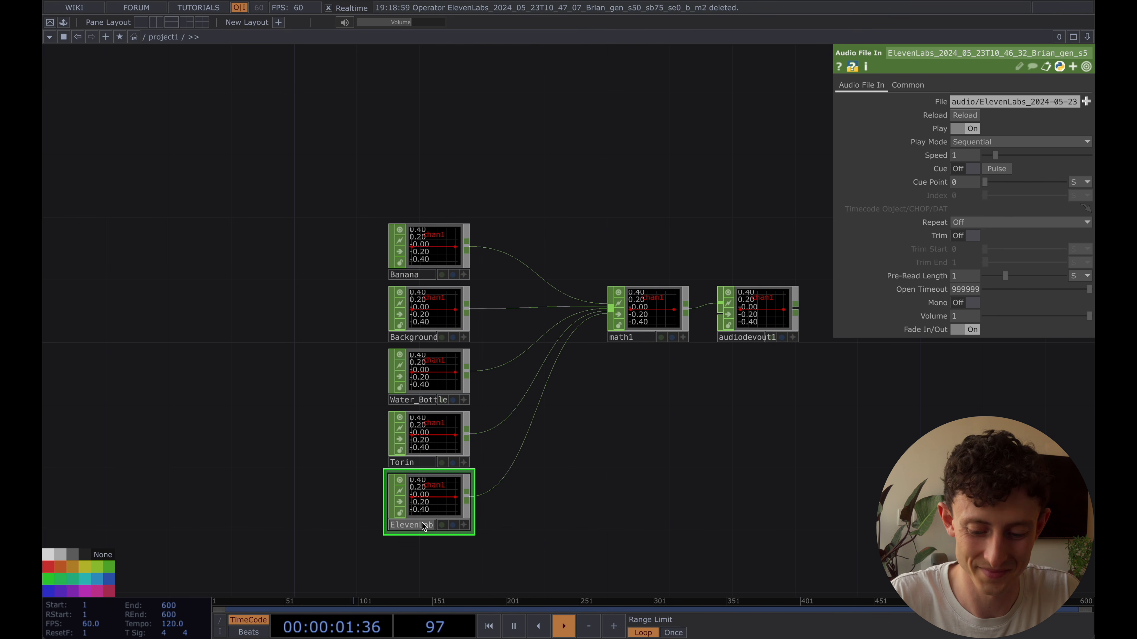
text(Hand)
key(Return)
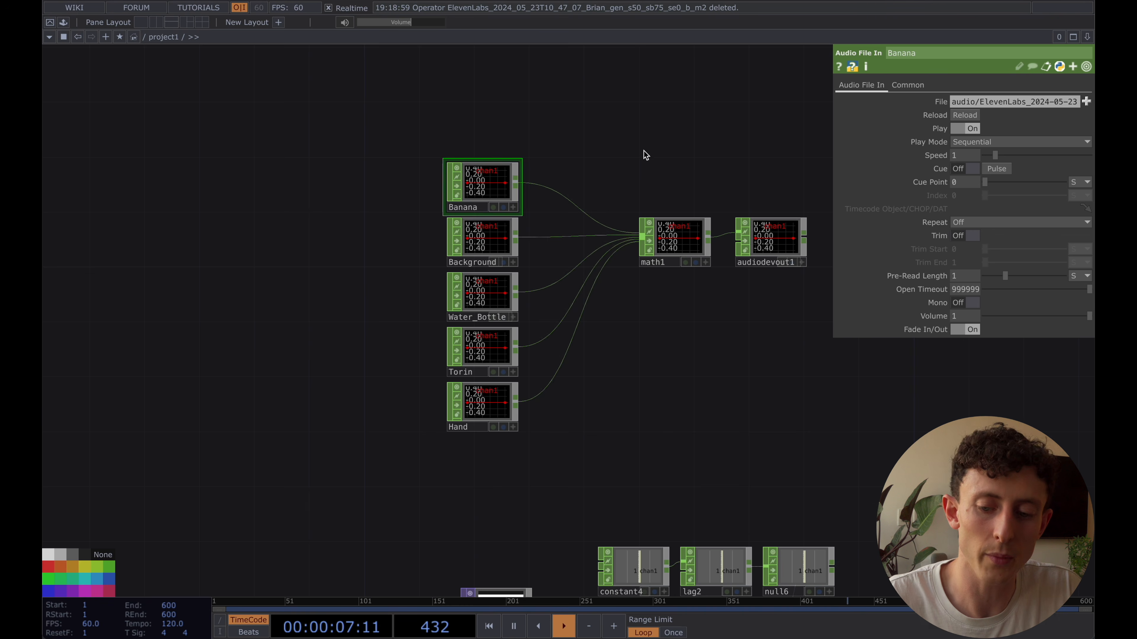
Examine null3's channel names and compare them with the names of the audio nodes
middle_drag(436, 468, 589, 277)
middle_drag(549, 429, 554, 281)
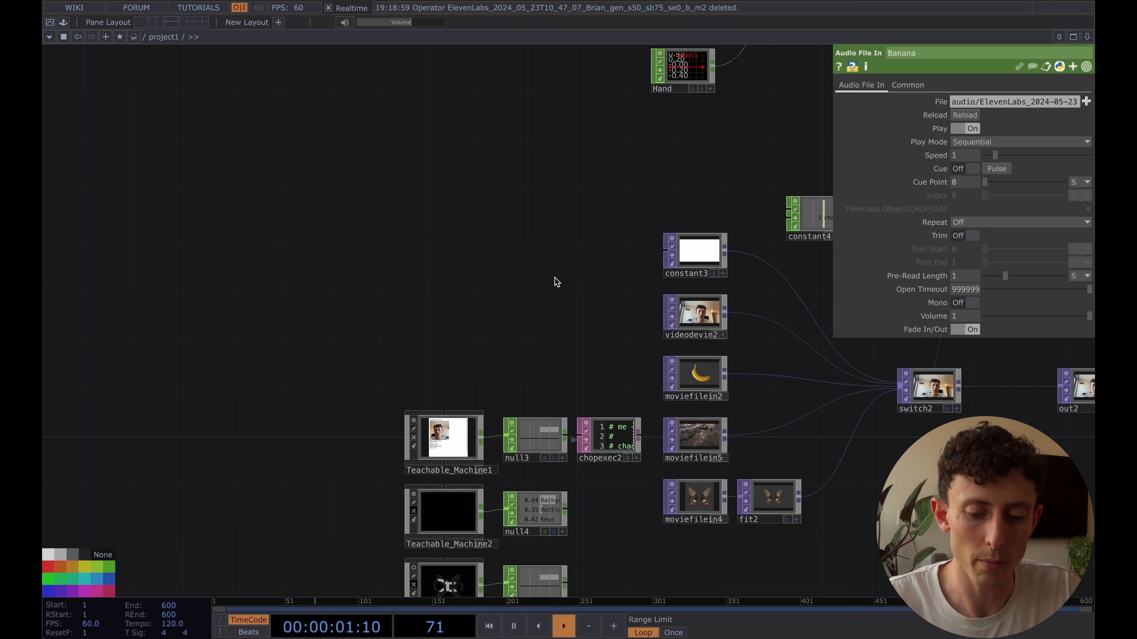
middle_drag(624, 284, 599, 258)
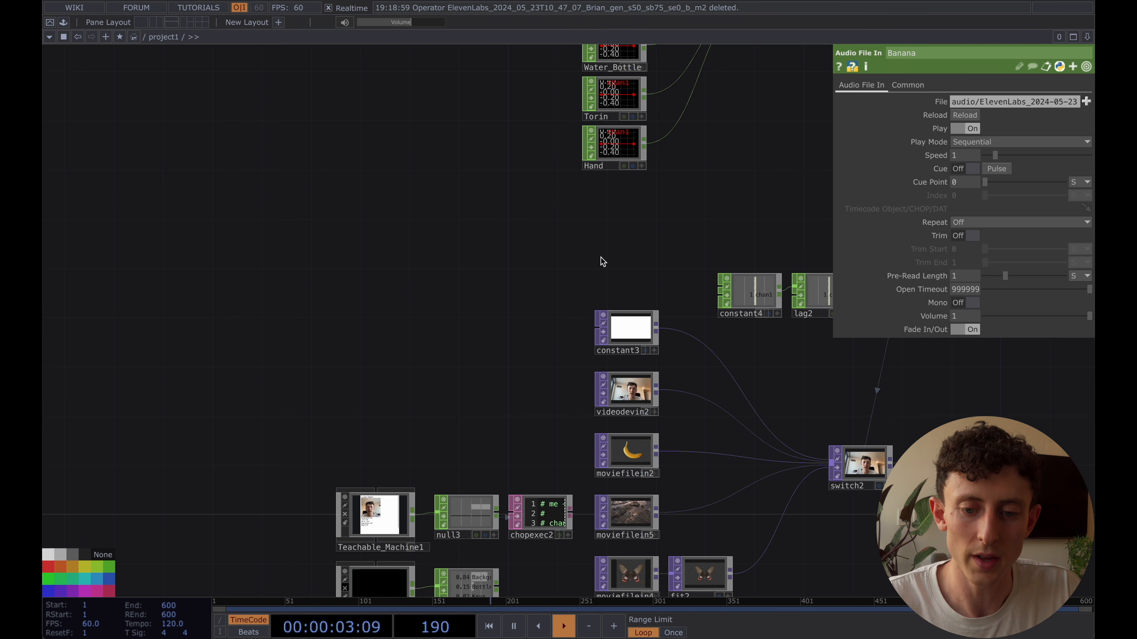
drag(482, 445, 479, 372)
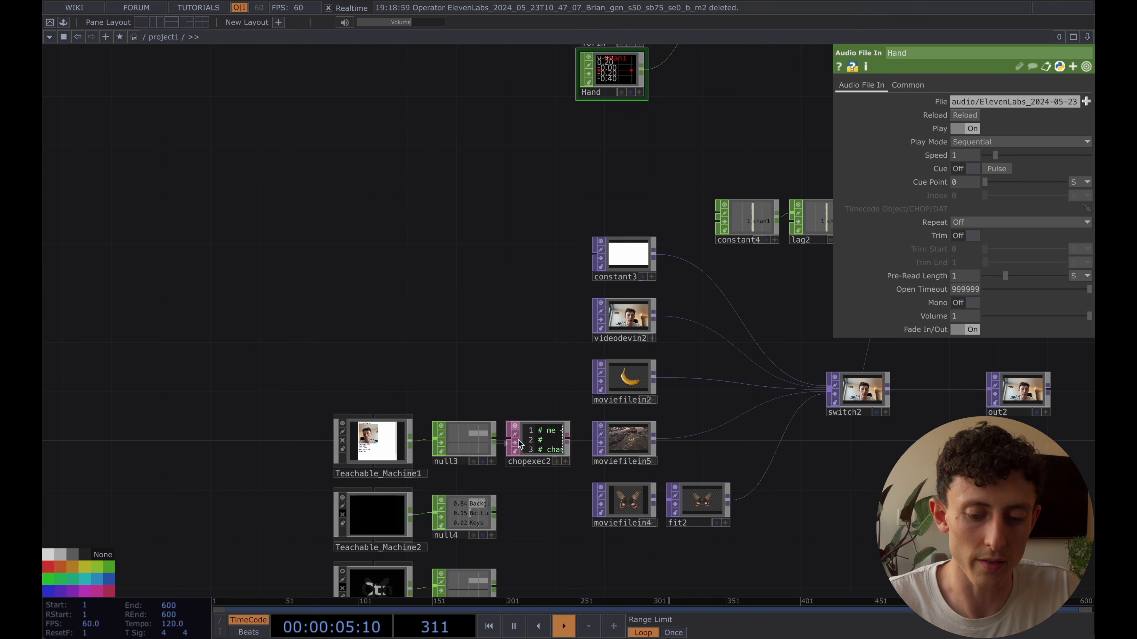
scroll(520, 447, up, 6)
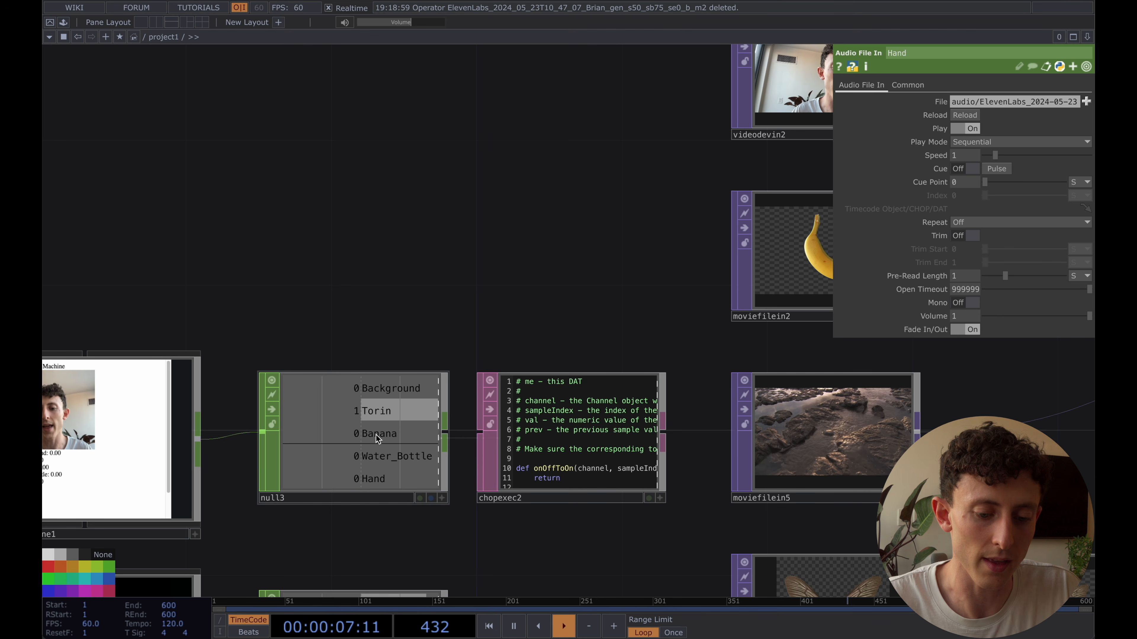
drag(531, 169, 517, 197)
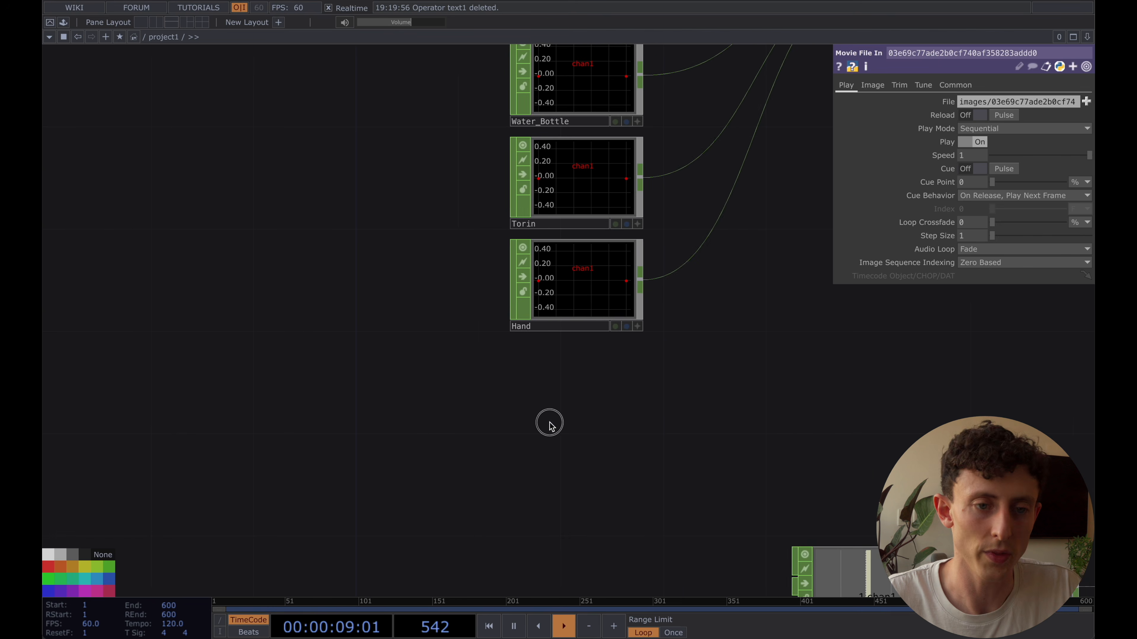
Add a Text DAT below the Hand audio node and make its contents editable
drag(551, 422, 571, 426)
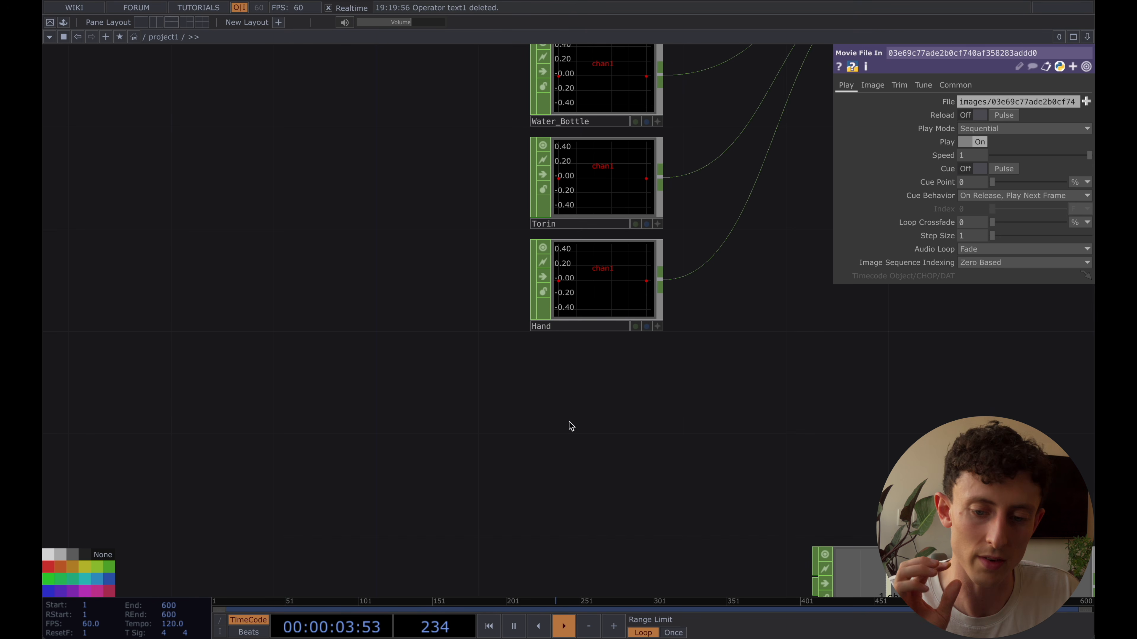
key(Tab)
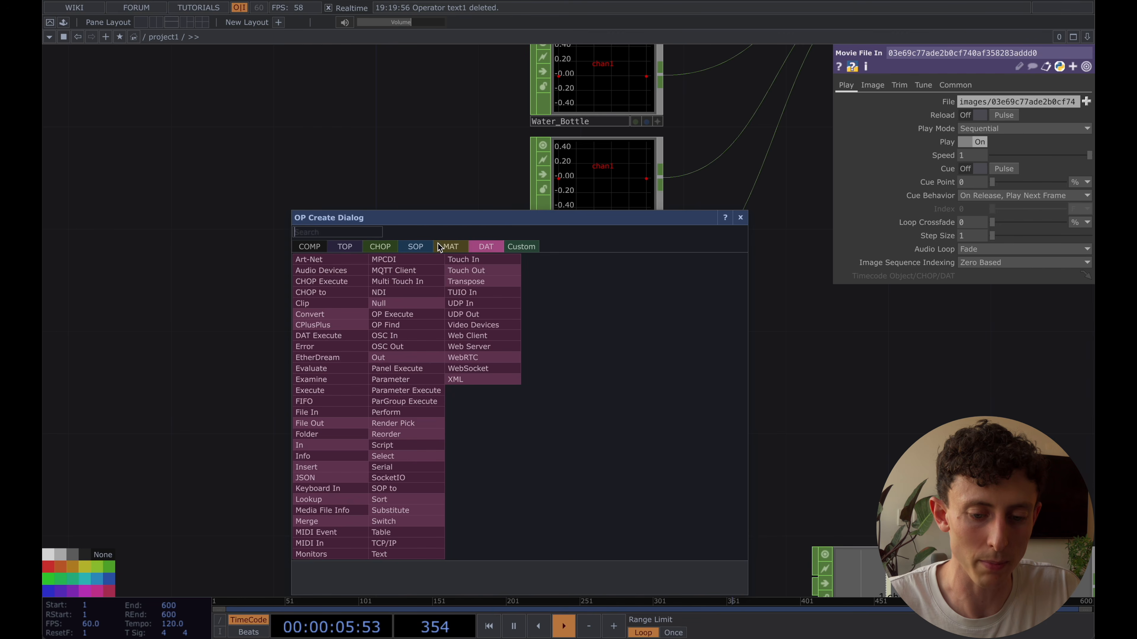
text(text)
click(427, 554)
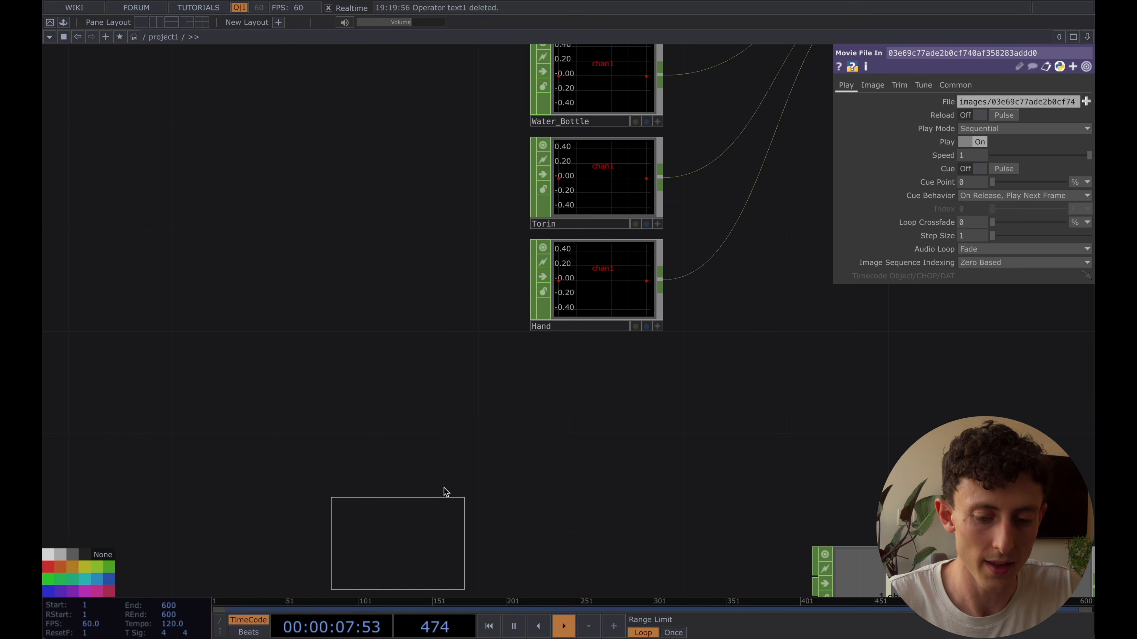
click(546, 421)
click(607, 455)
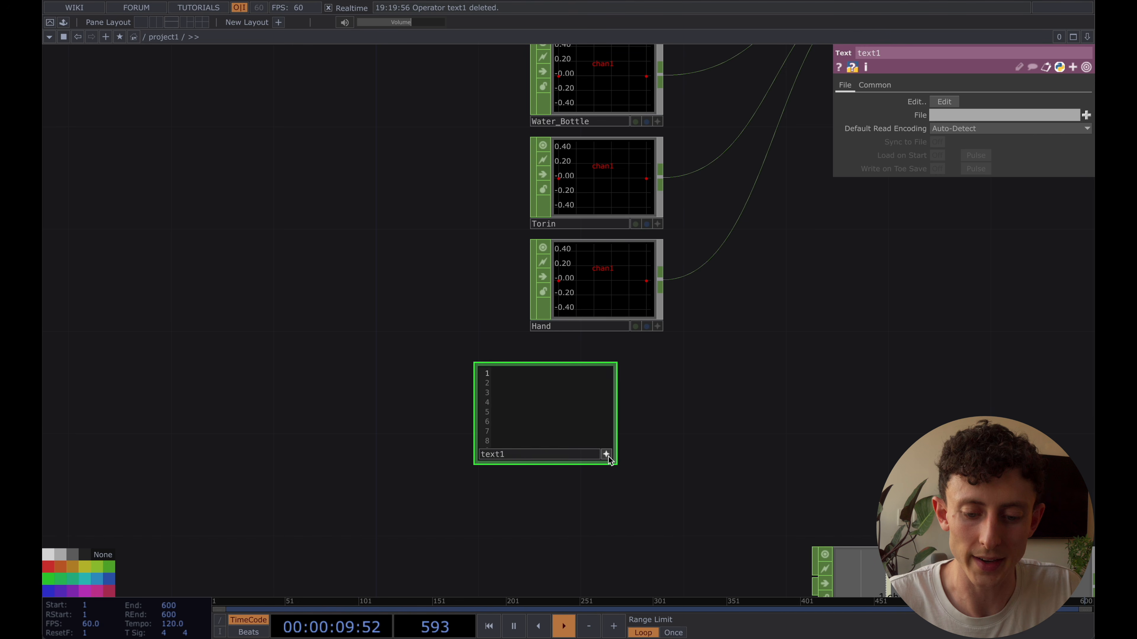
Write op('Hand').par.cuepulse.pulse() in text1, checking the cue parameter names on Hand, and run the script
scroll(641, 474, up, 1)
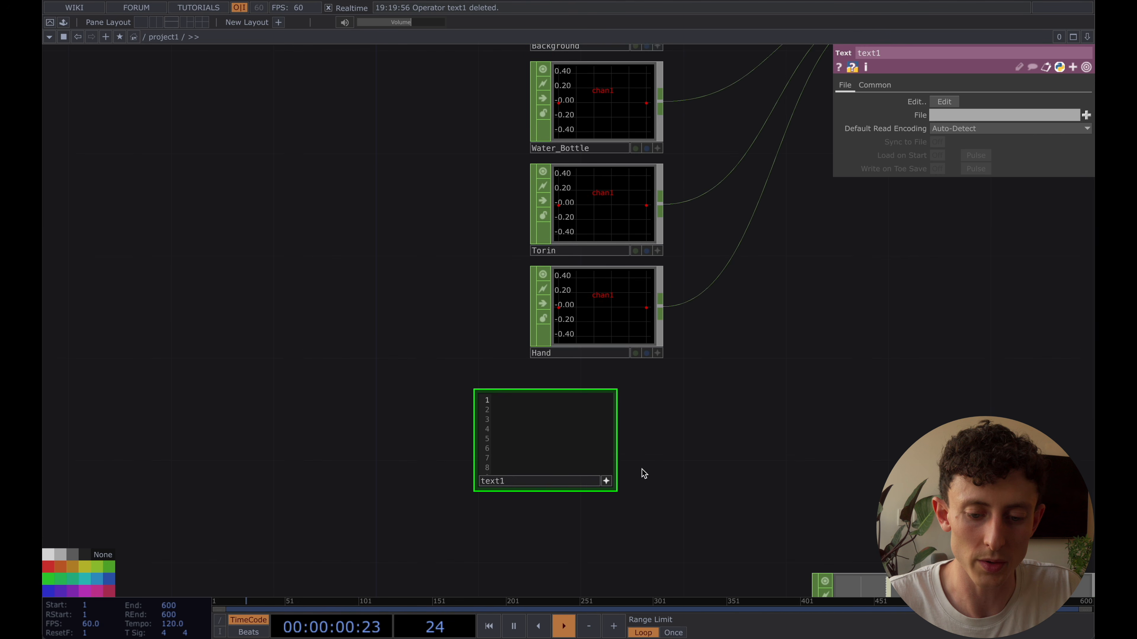
click(604, 314)
scroll(675, 434, up, 3)
click(504, 418)
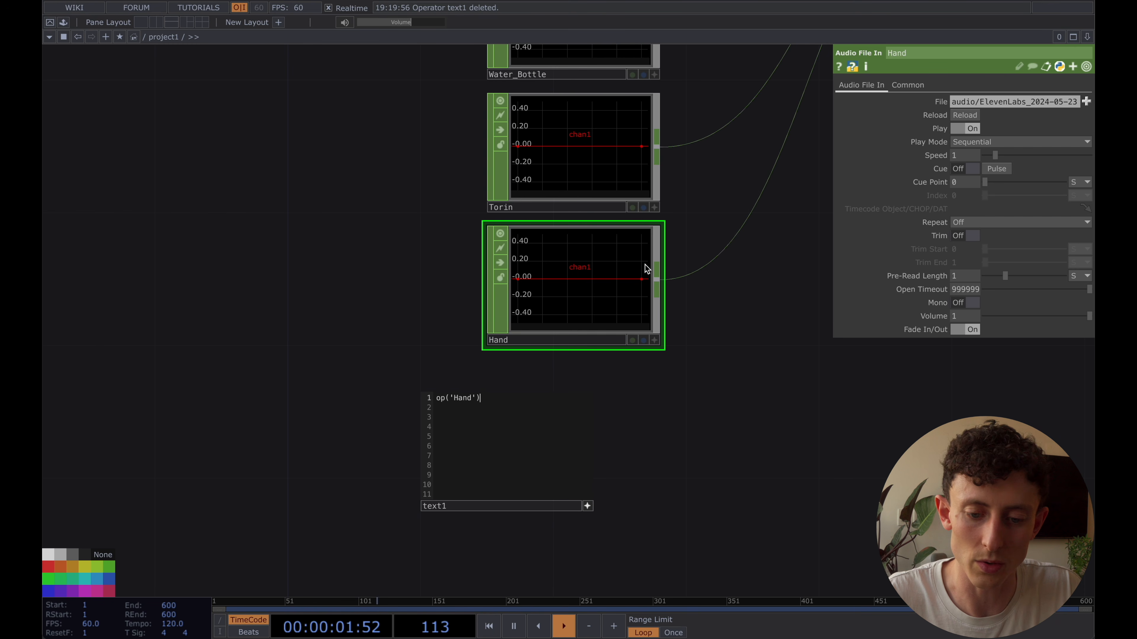
click(941, 171)
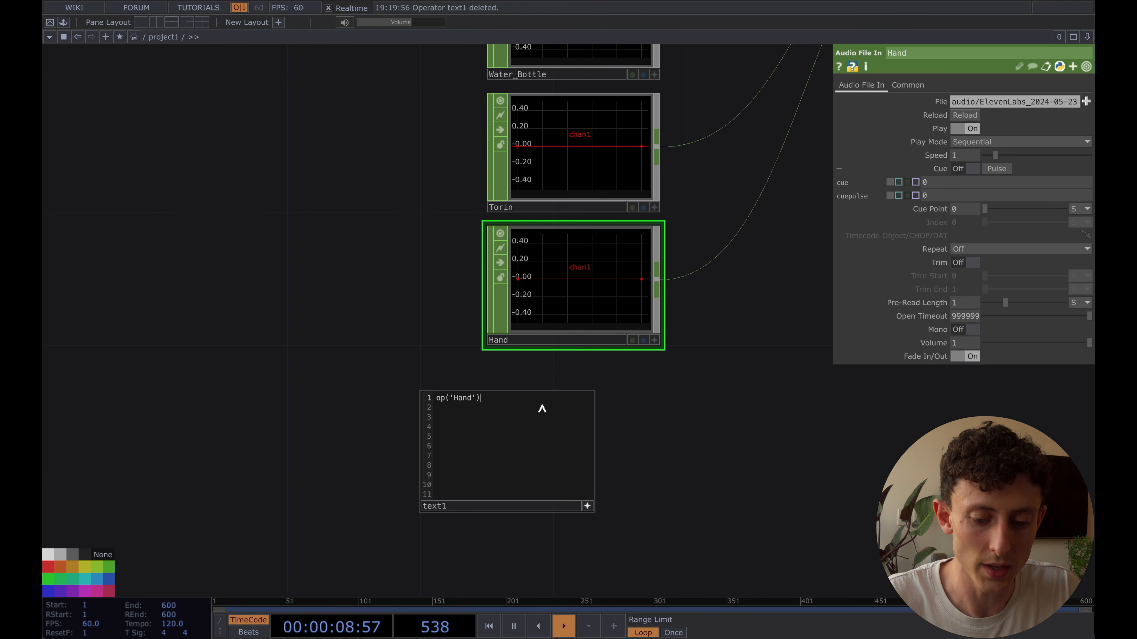
text(ar.)
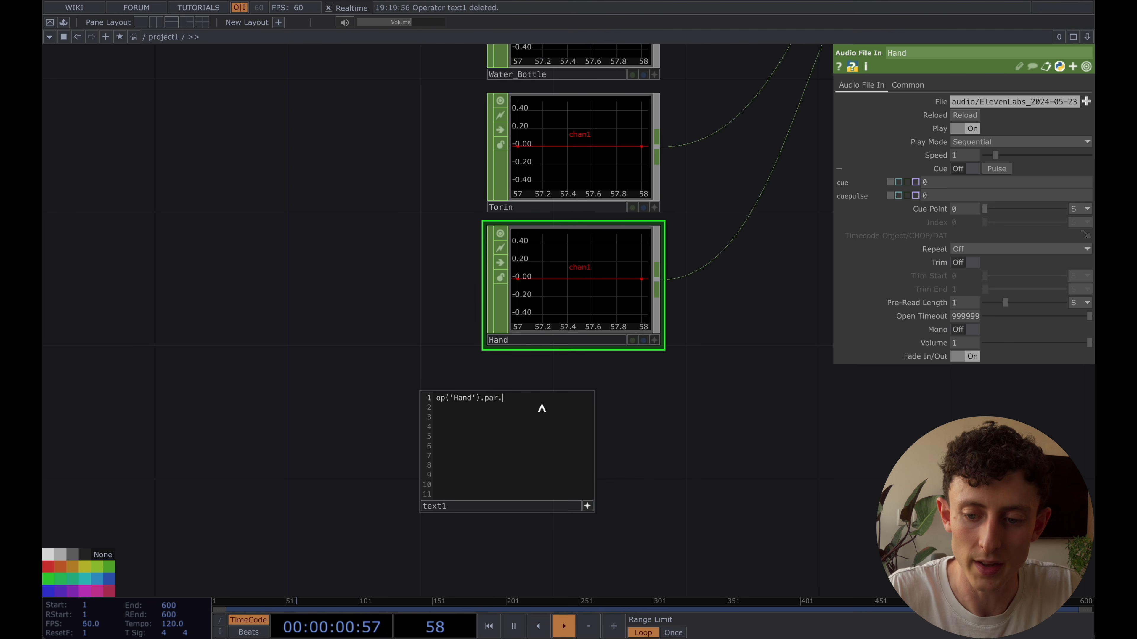
text(cuepulse.puls)
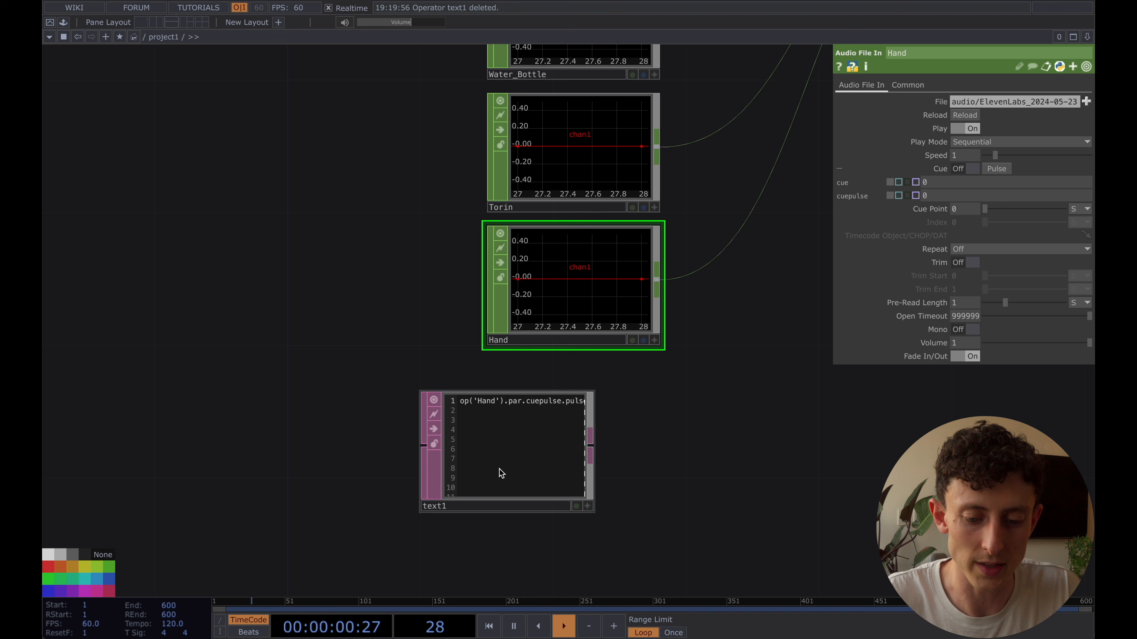
right_click(553, 497)
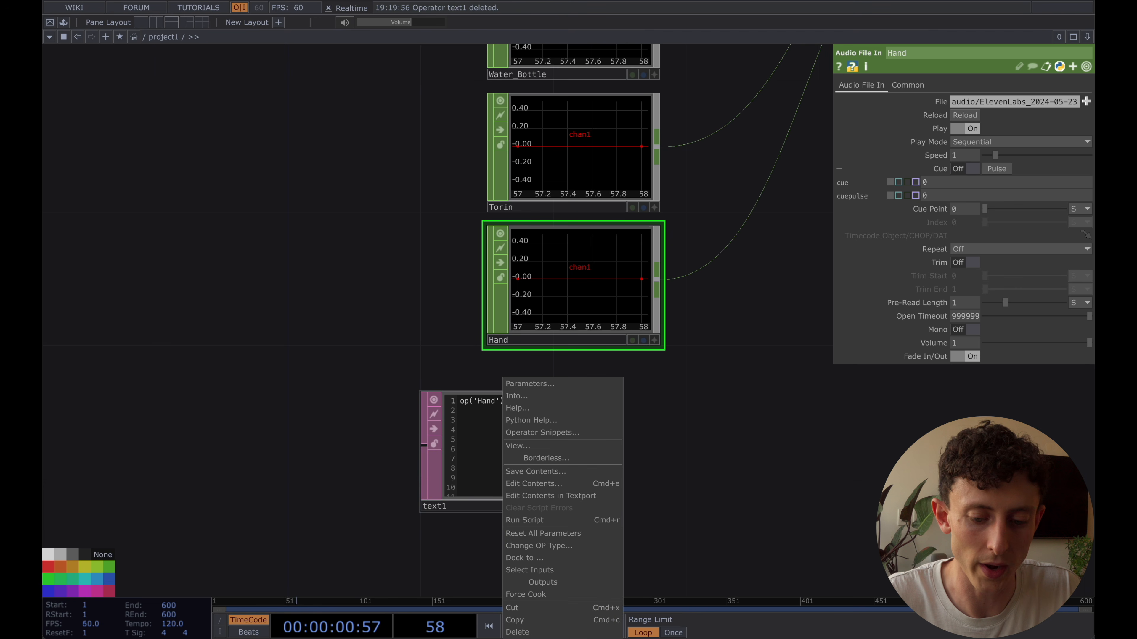
click(535, 521)
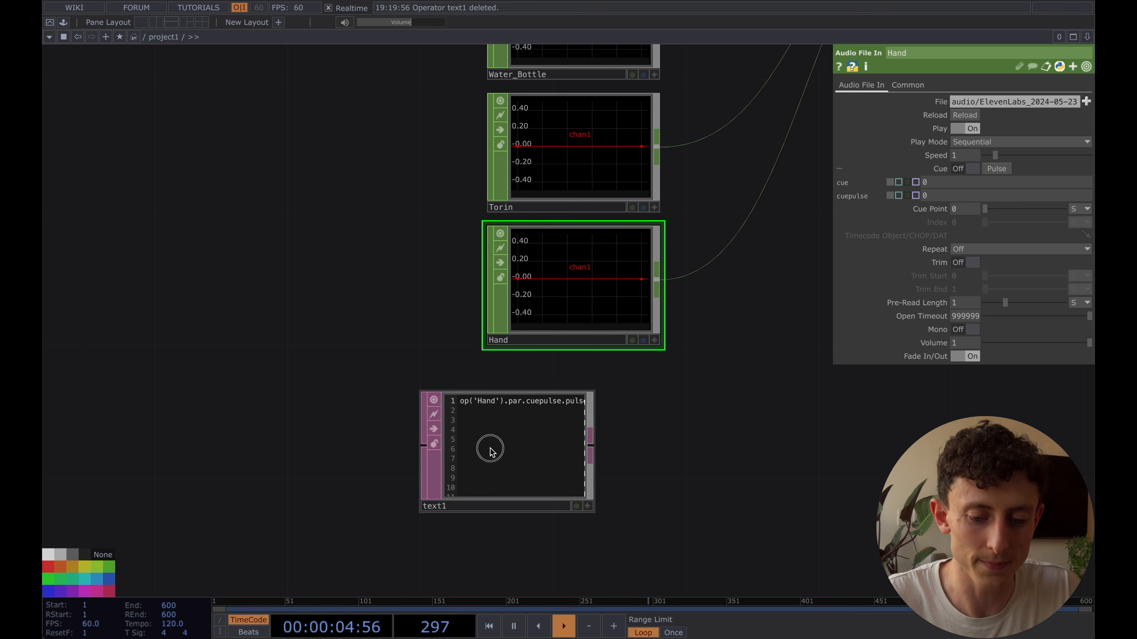
Clear the script line from text1 and delete the Text DAT
click(501, 450)
drag(578, 398, 426, 398)
key(ctrl+c)
key(BackSpace)
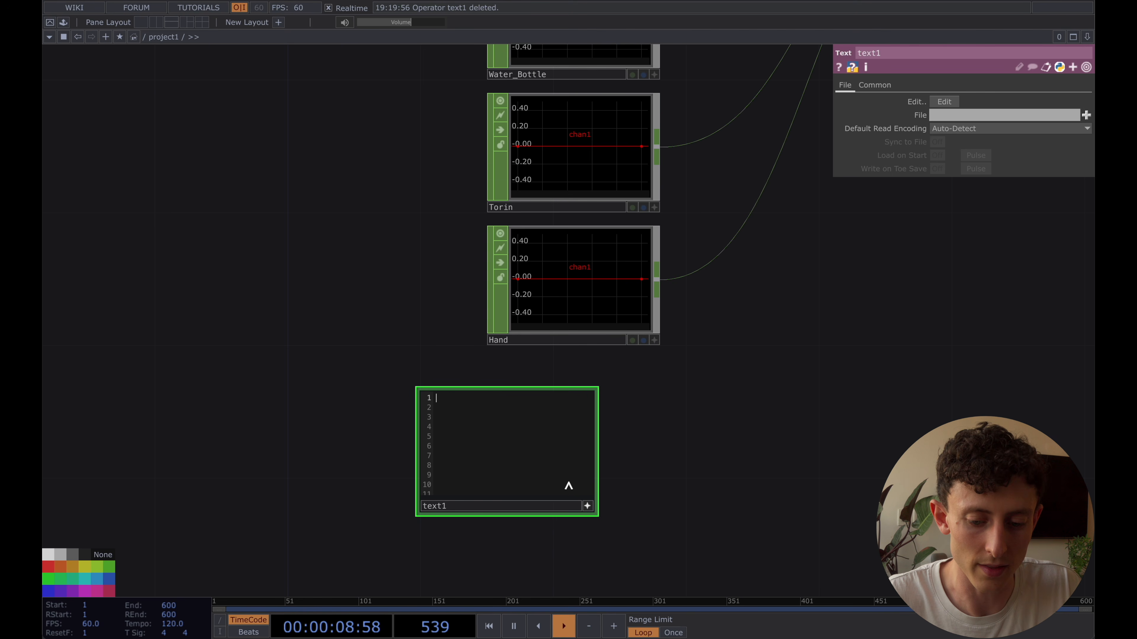
click(587, 506)
key(Delete)
Make chopexec2's script editable and paste op('Hand').par.cuepulse.pulse() below the constant4 line in onValueChange
scroll(521, 466, down, 4)
drag(521, 467, 858, 112)
drag(278, 326, 562, 123)
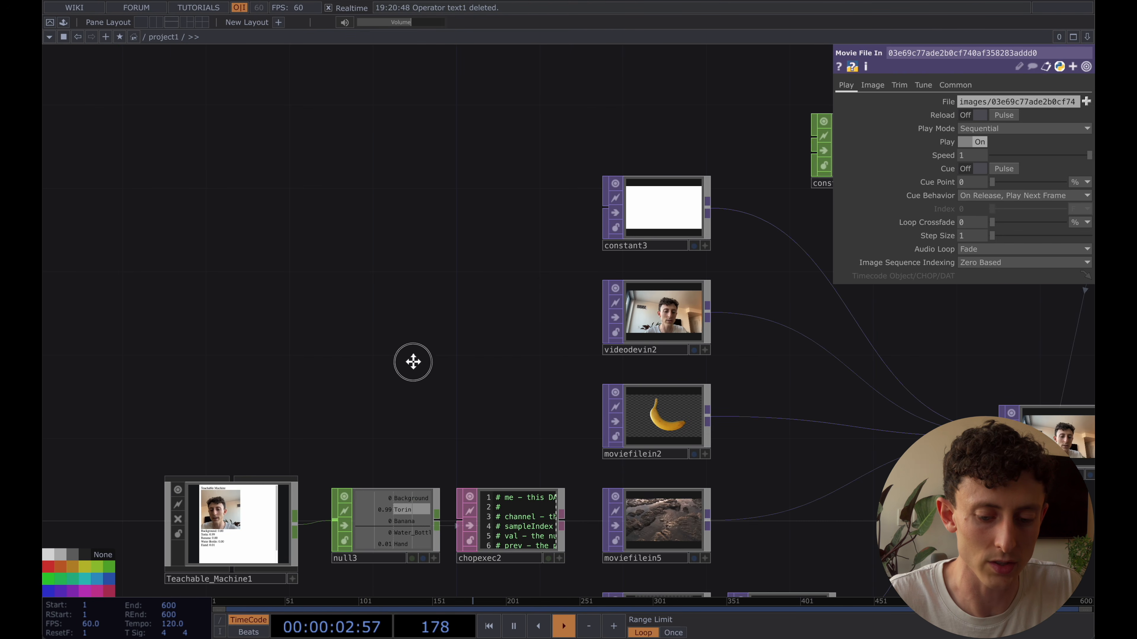
drag(414, 361, 415, 208)
scroll(504, 388, up, 5)
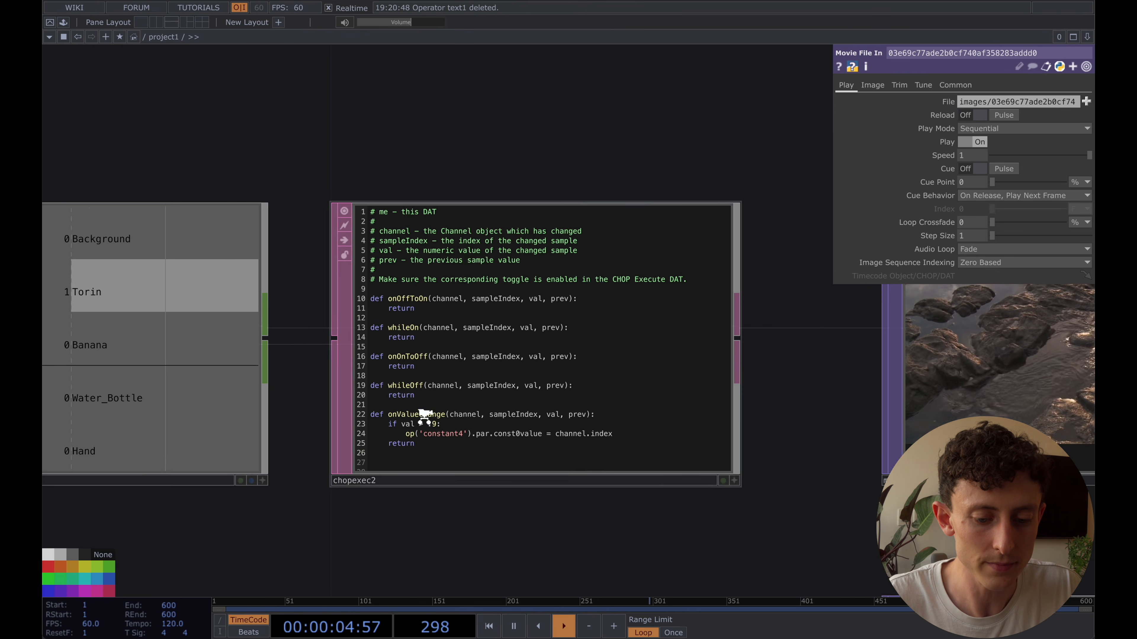
click(413, 403)
click(419, 394)
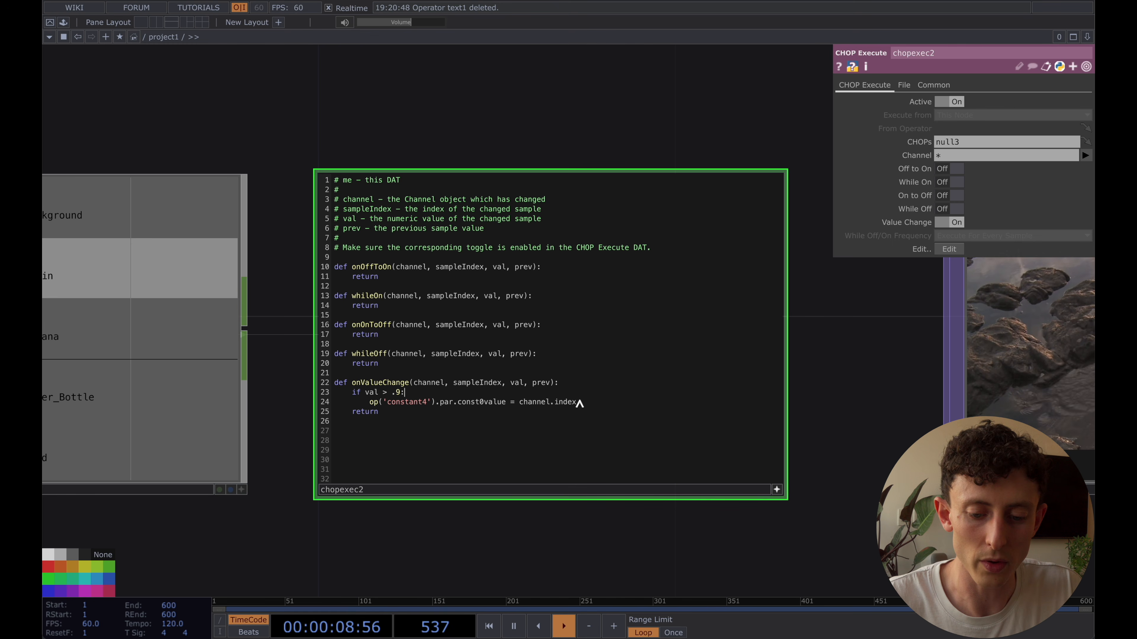
click(579, 403)
key(Return)
key(ctrl+v)
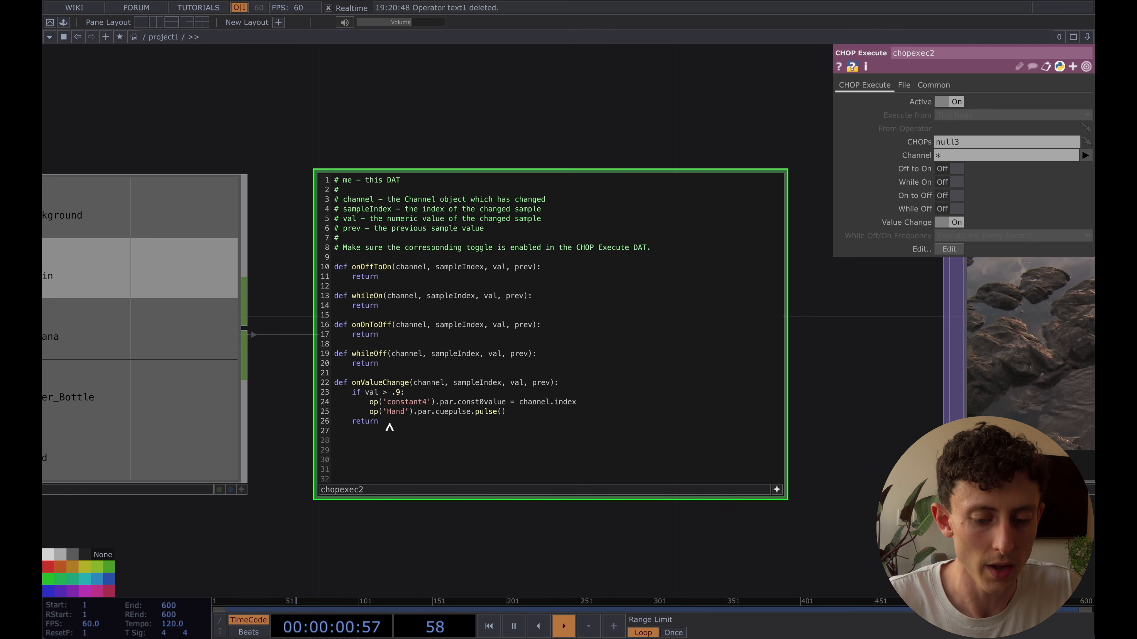
drag(368, 412, 507, 412)
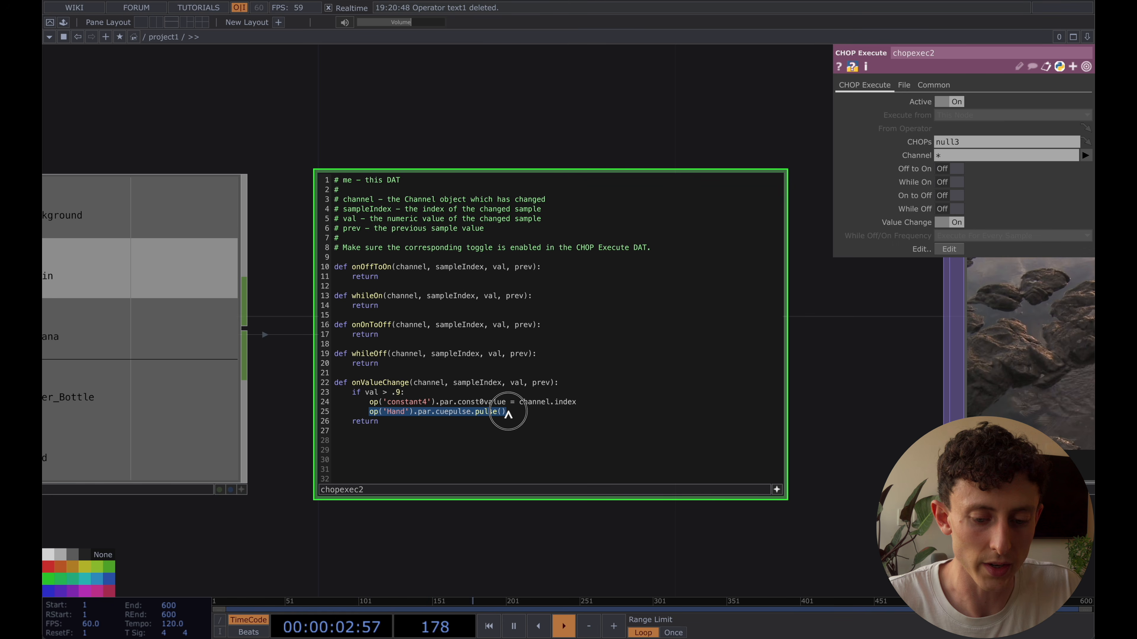
scroll(389, 531, up, 4)
drag(268, 216, 270, 292)
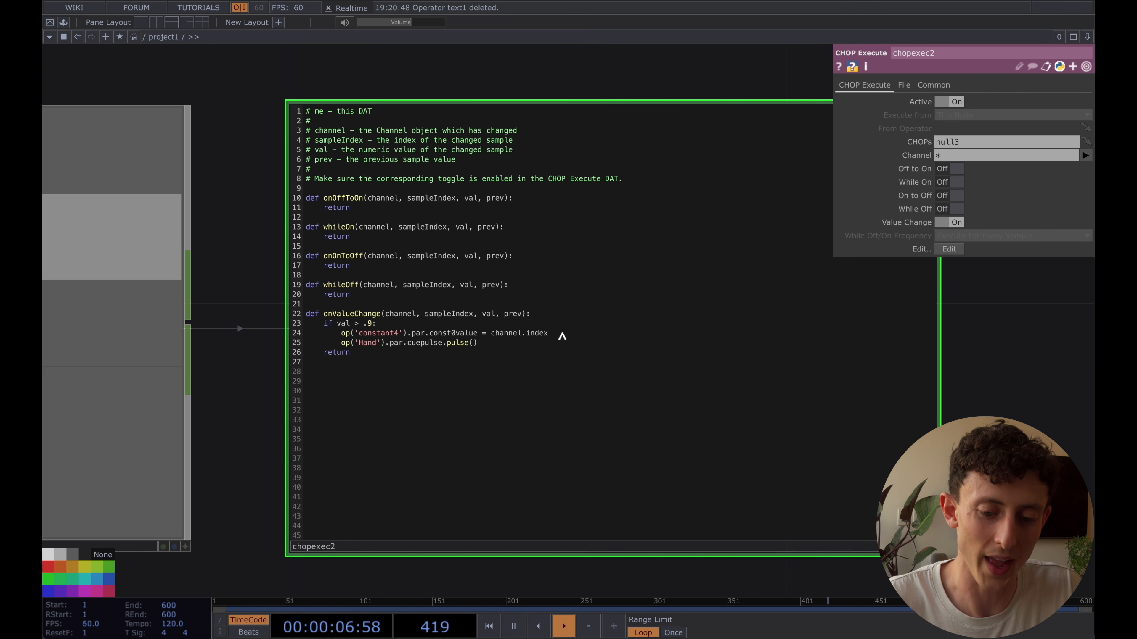
Write channel.name and channel.index as two example lines between the constant4 line and the cue pulse line
click(562, 334)
key(XF86AudioMute)
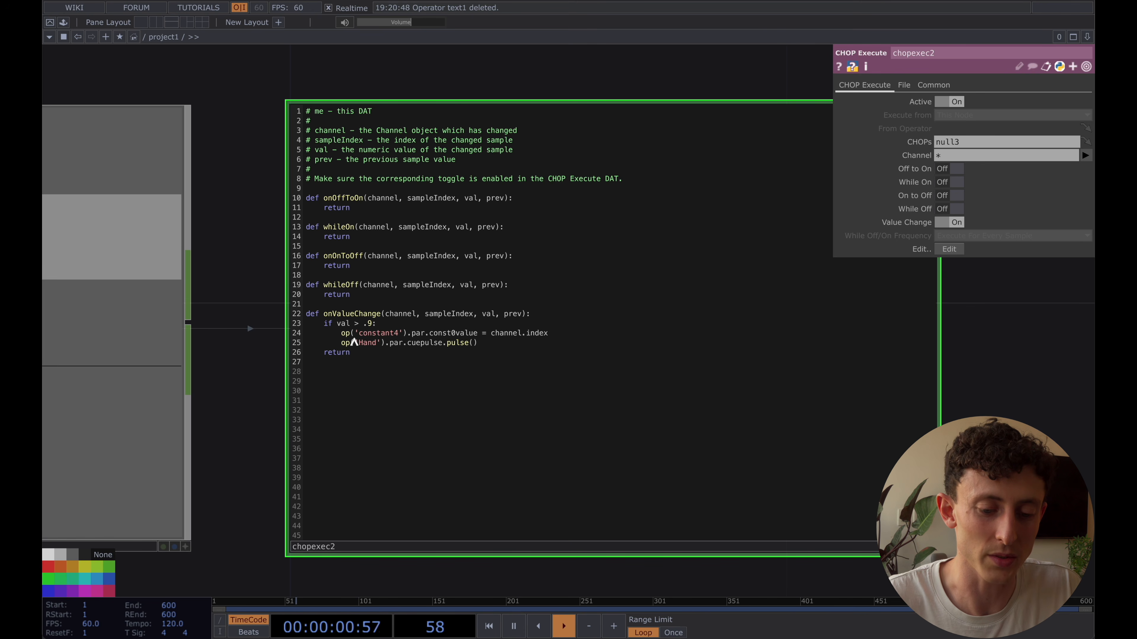
key(Return)
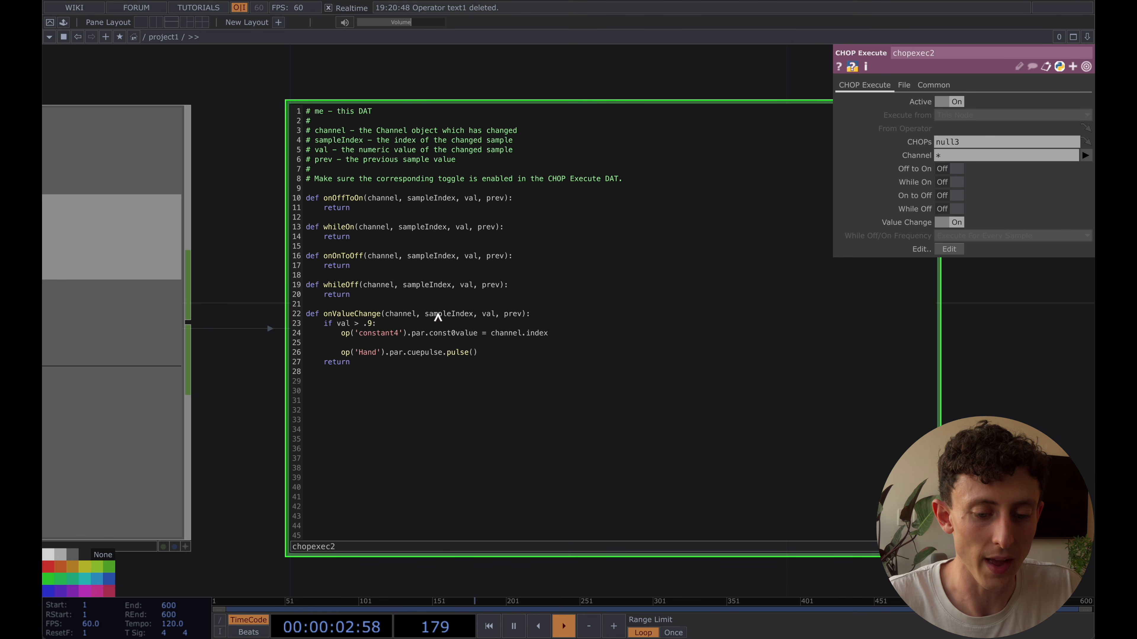
text(chan)
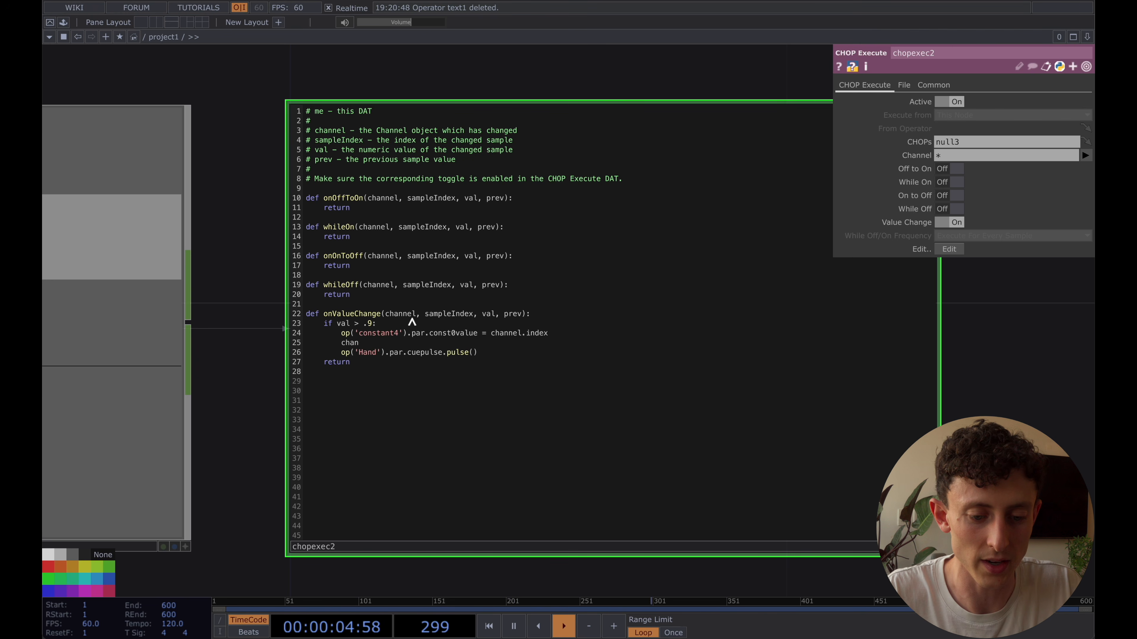
text(nel.name)
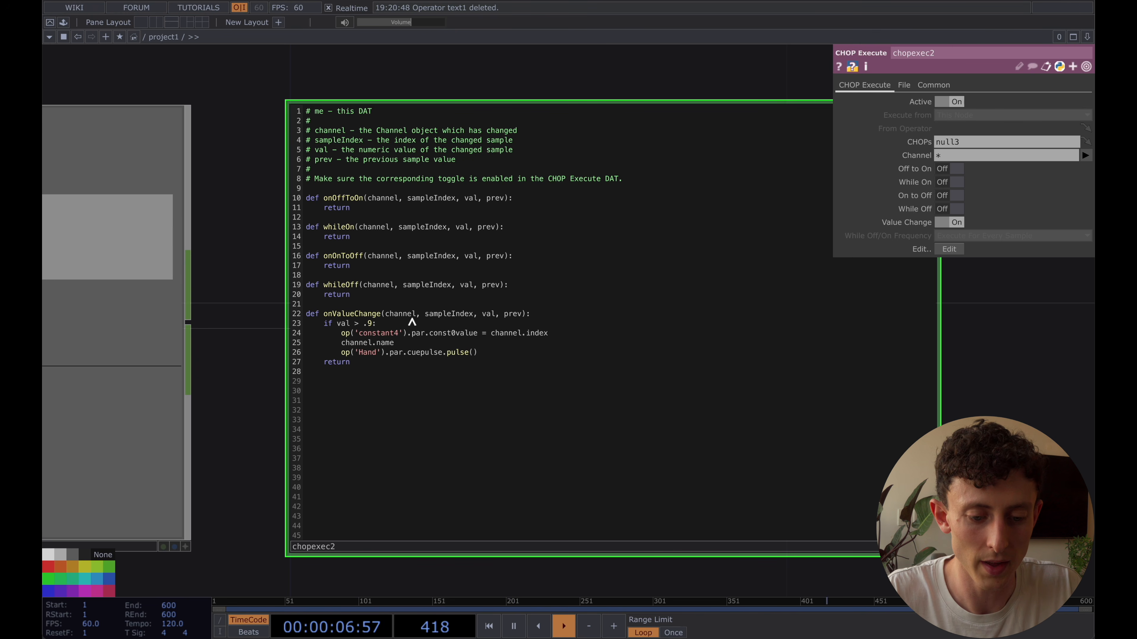
key(Return)
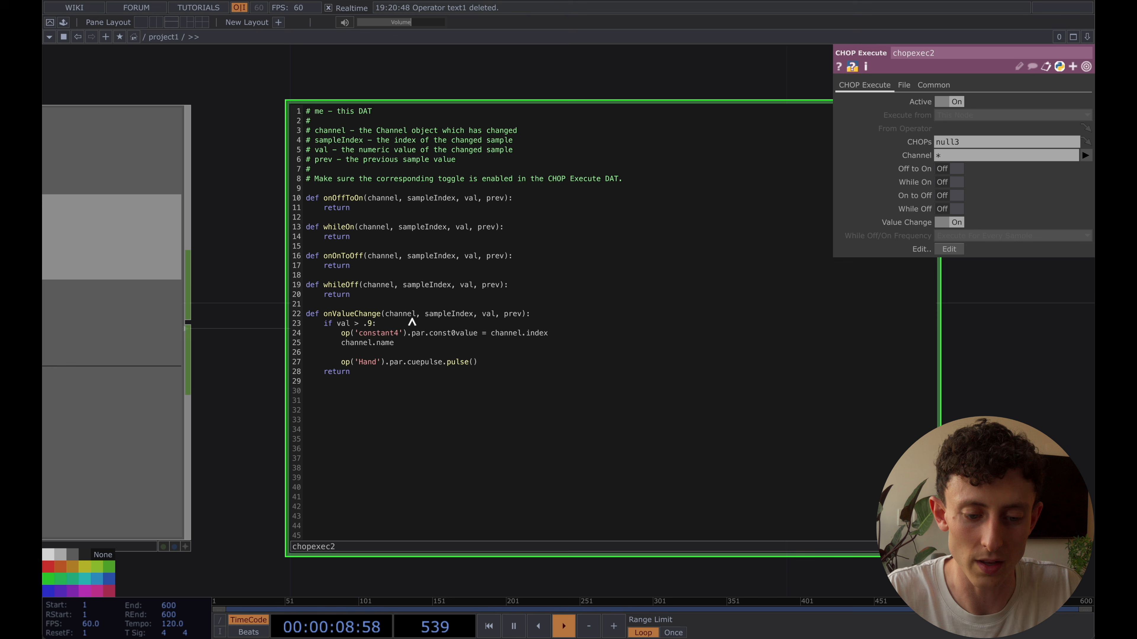
text(channel.index)
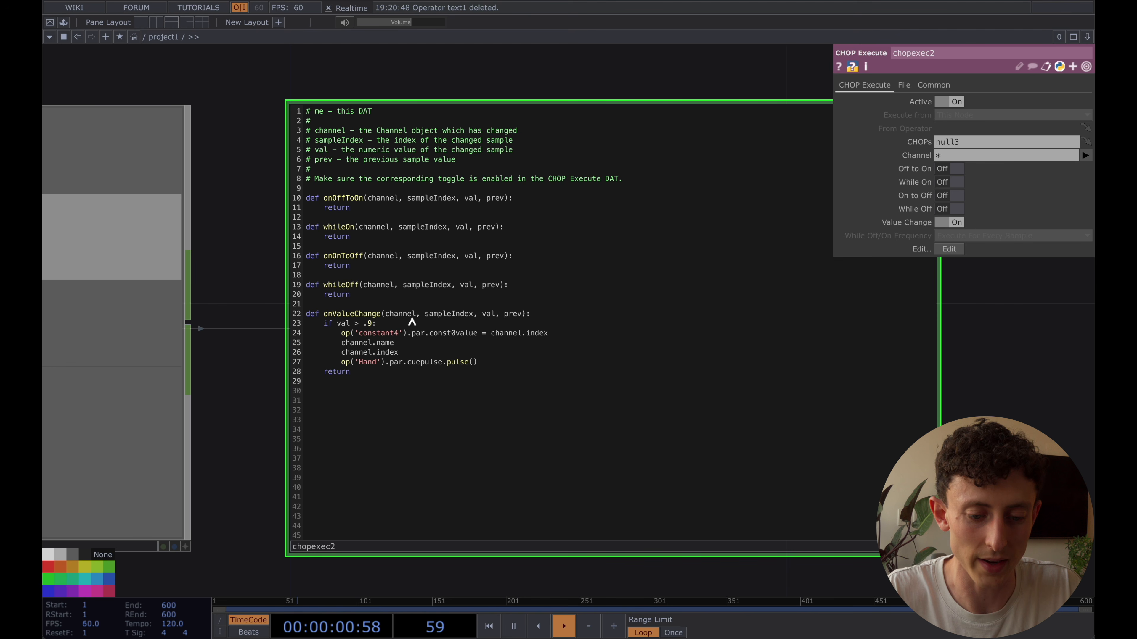
Delete the channel.name and channel.index example lines along with the leftover blank line from onValueChange
drag(399, 353, 338, 346)
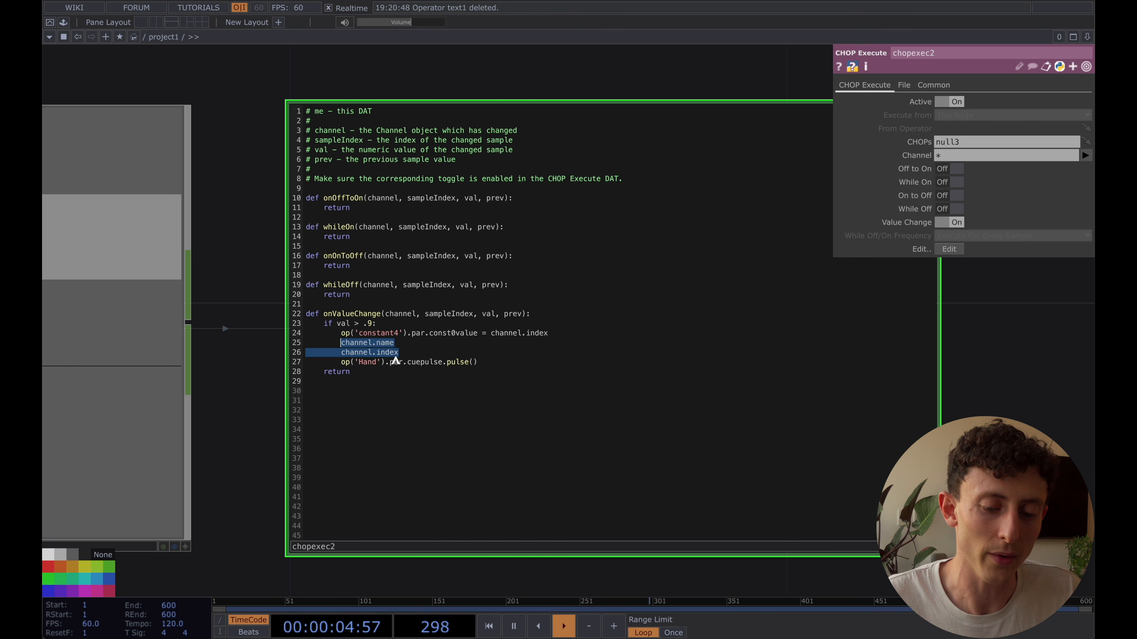
key(BackSpace)
key(super+shift+Left)
key(BackSpace)
key(BackSpace)
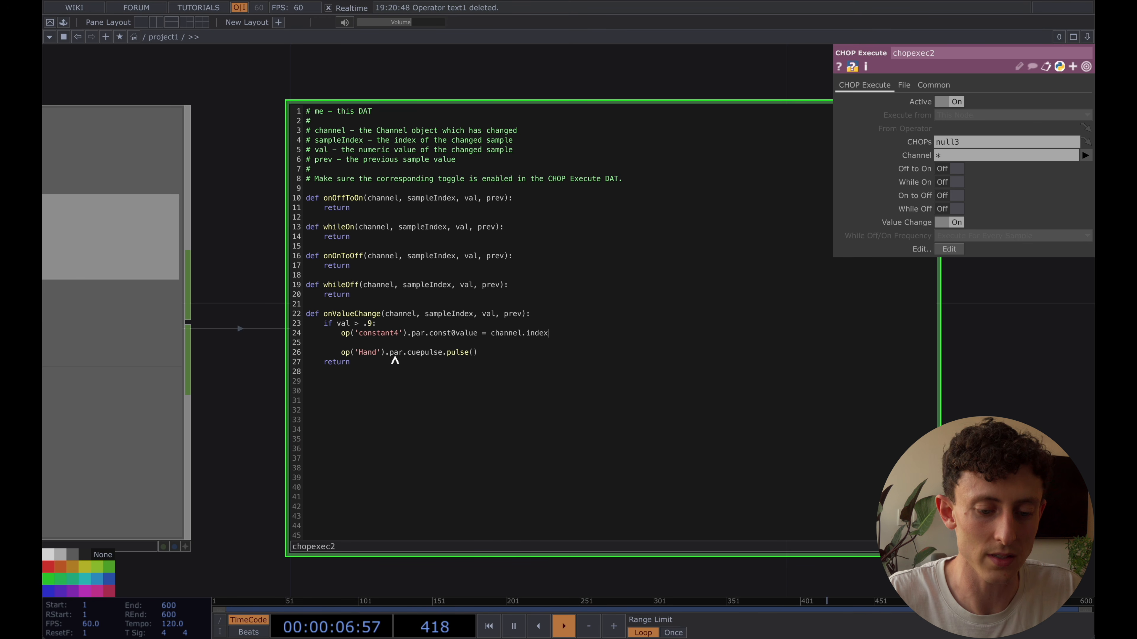
click(368, 343)
key(BackSpace)
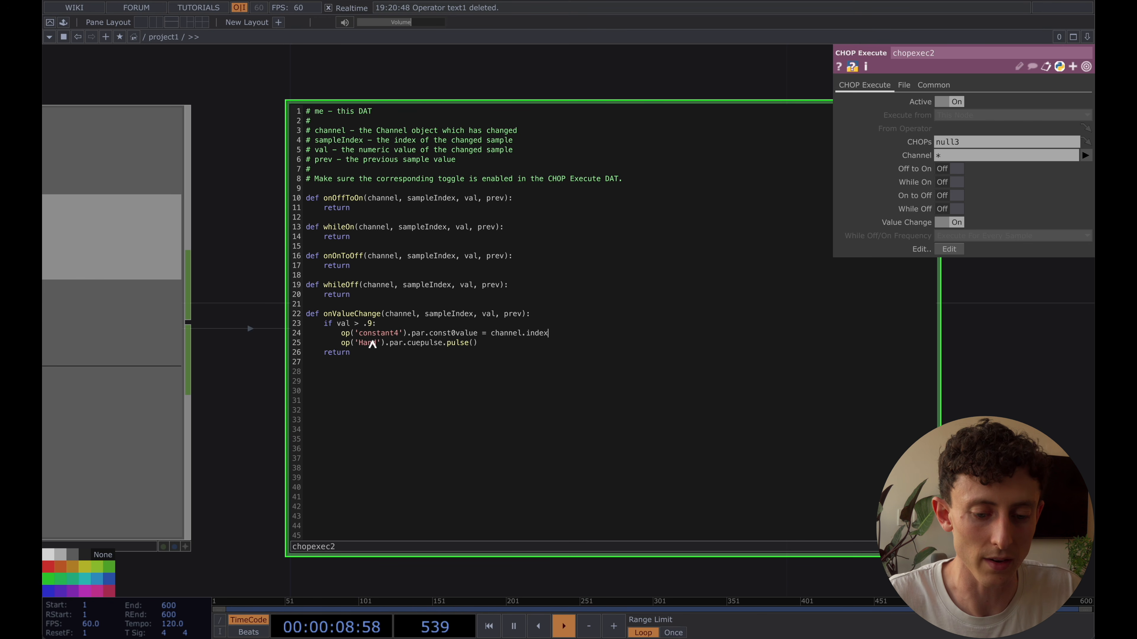
Separate the cue pulse line with a blank line, replace 'Hand' in it with channel.name, and finish editing chopexec2
key(Return)
drag(340, 353, 502, 355)
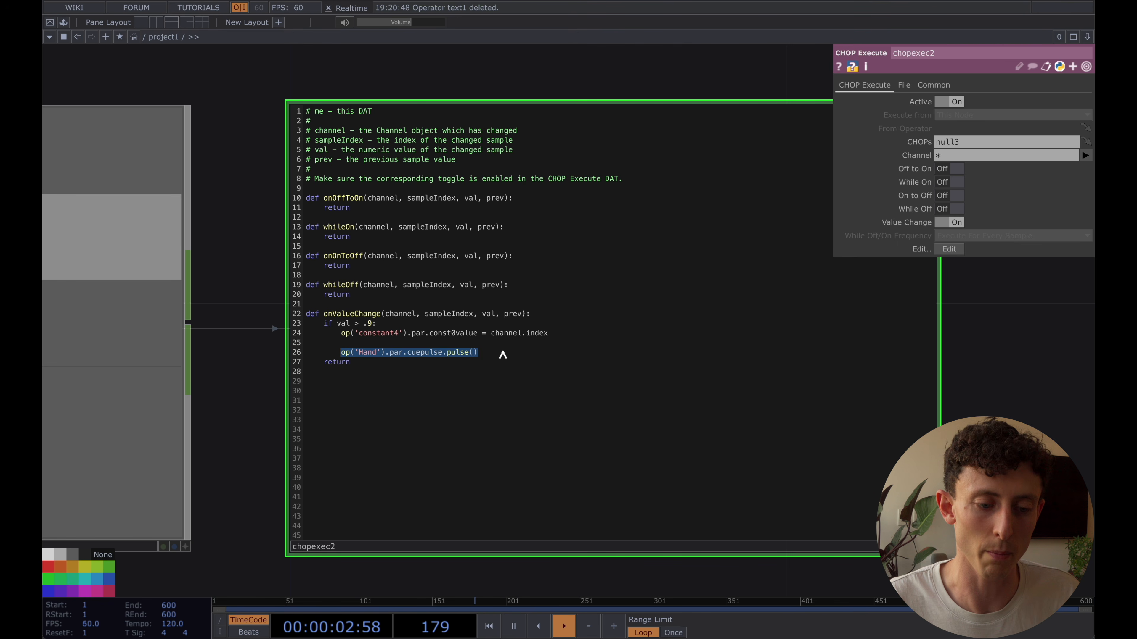
drag(225, 280, 503, 288)
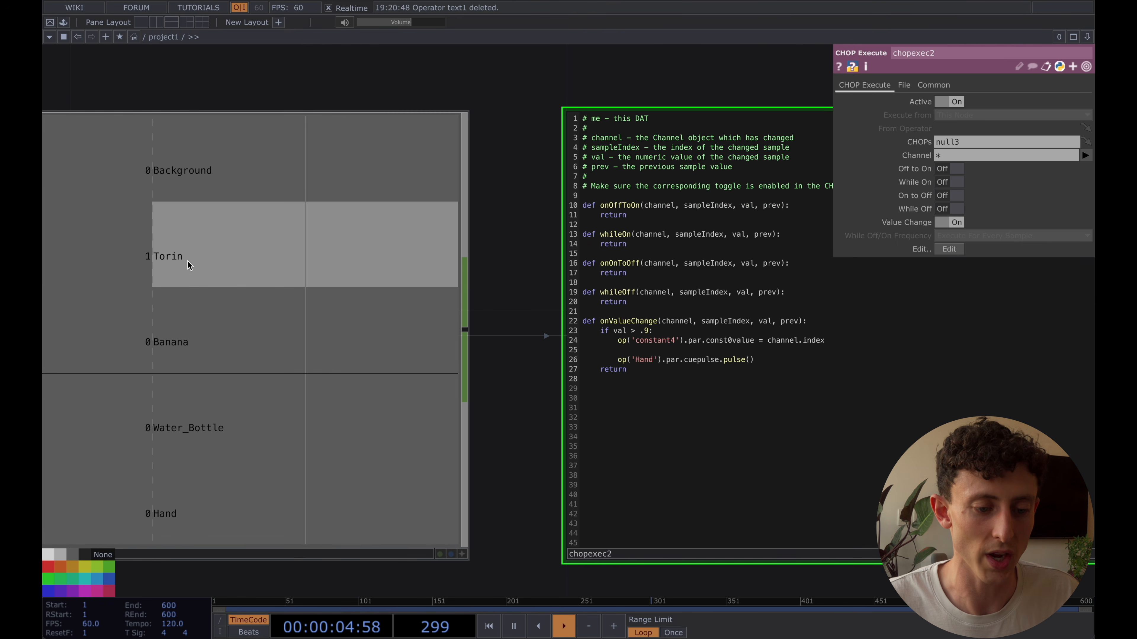
drag(510, 365, 310, 364)
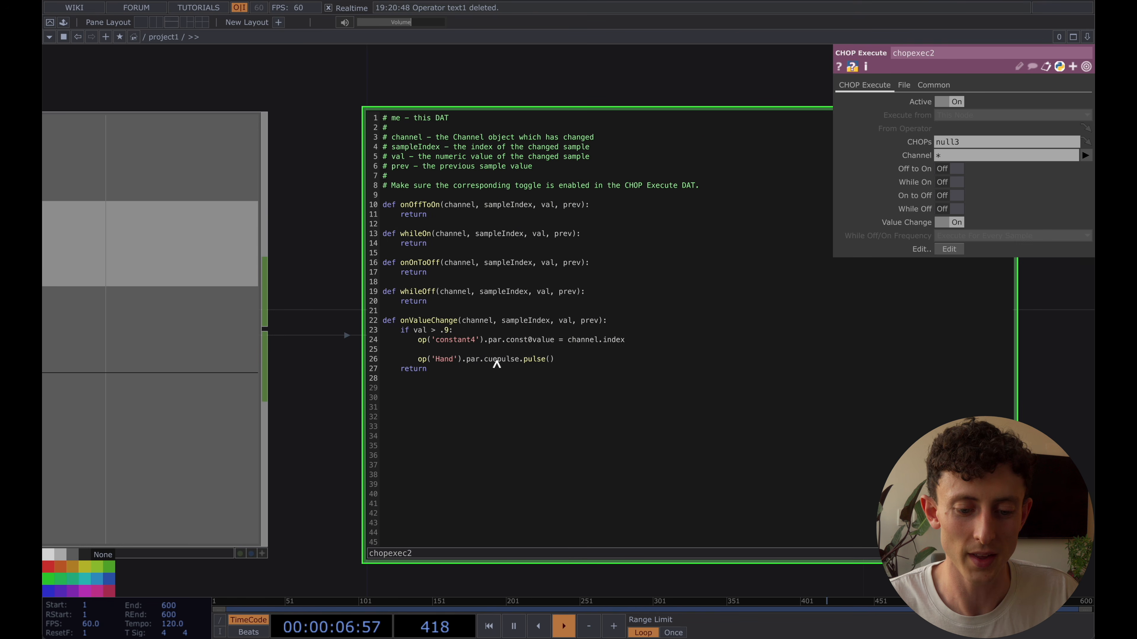
scroll(507, 356, up, 1)
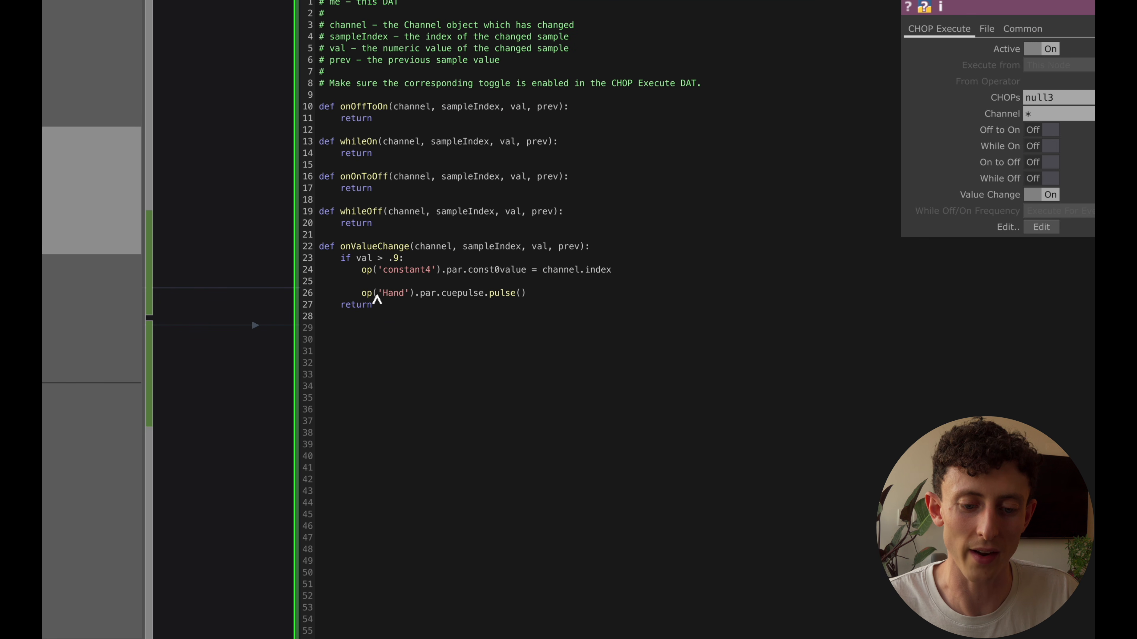
drag(358, 293, 540, 294)
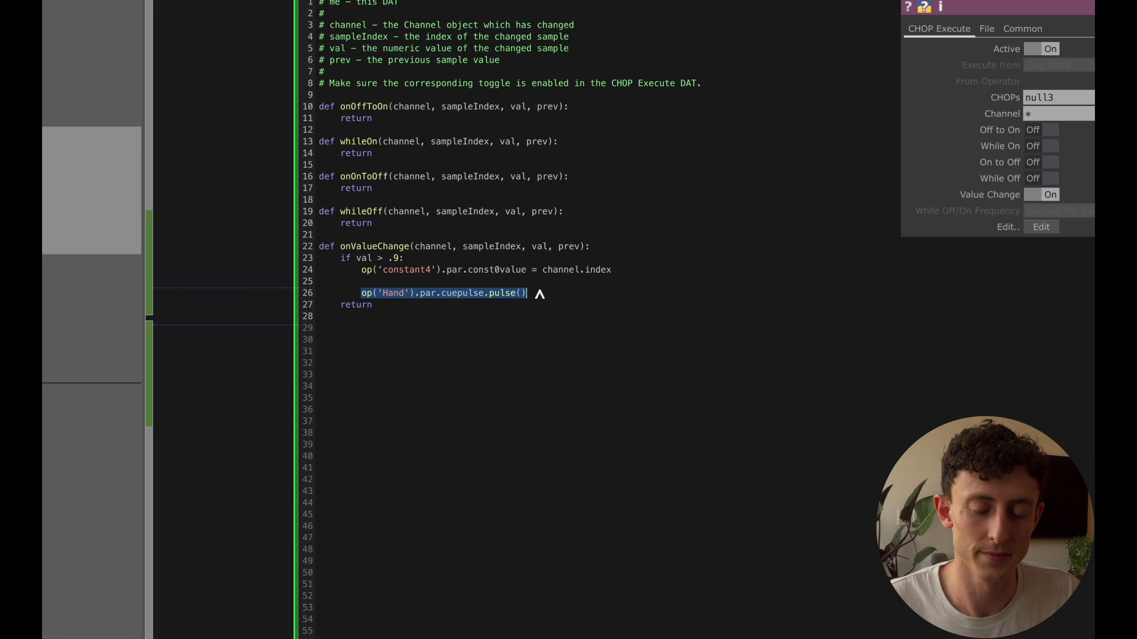
click(432, 285)
drag(377, 296, 407, 296)
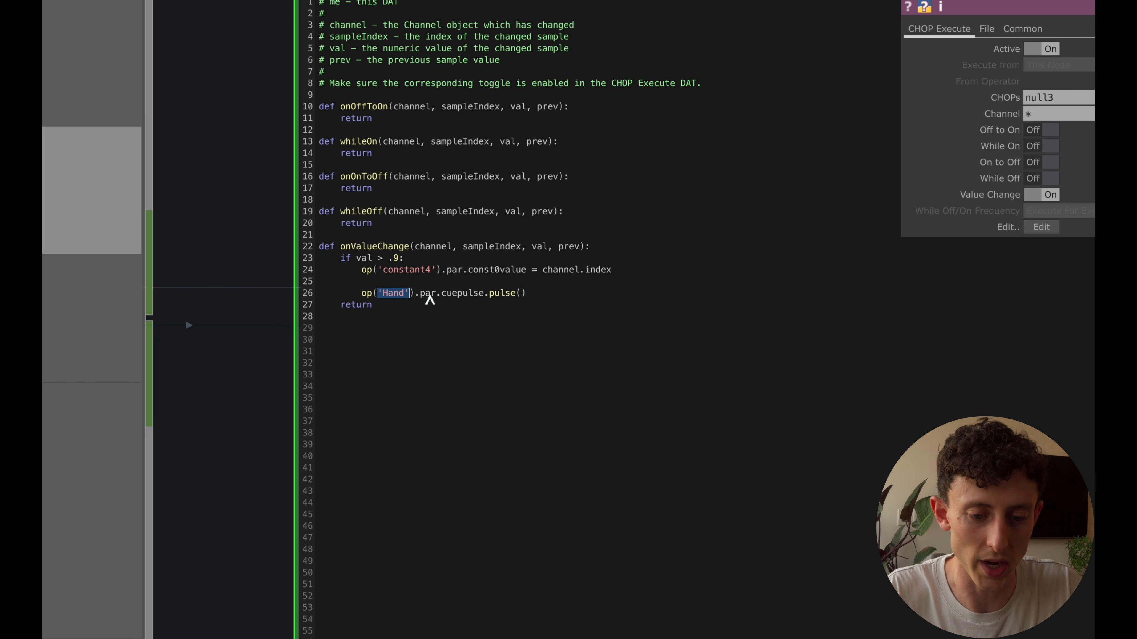
text(channel.name)
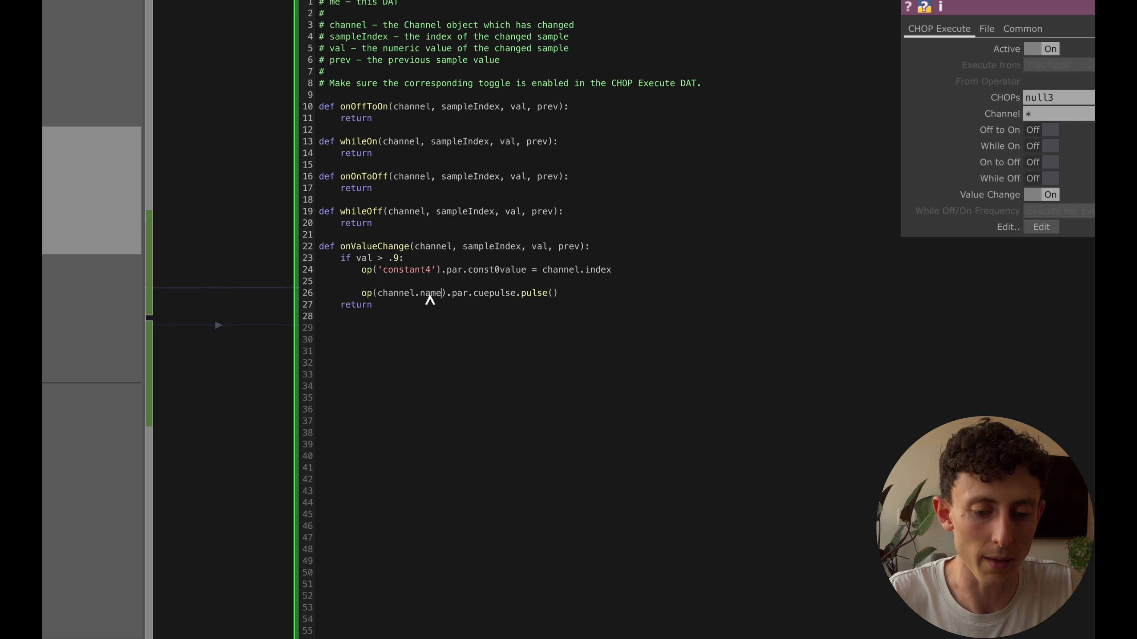
scroll(248, 256, down, 6)
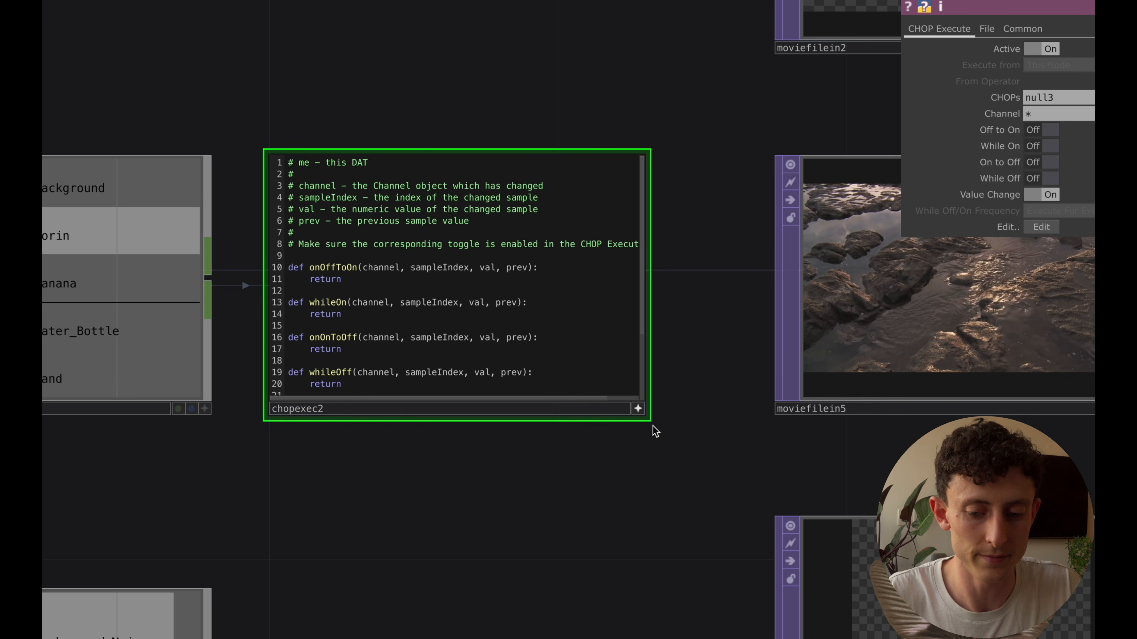
click(638, 409)
key(XF86AudioRaiseVolume)
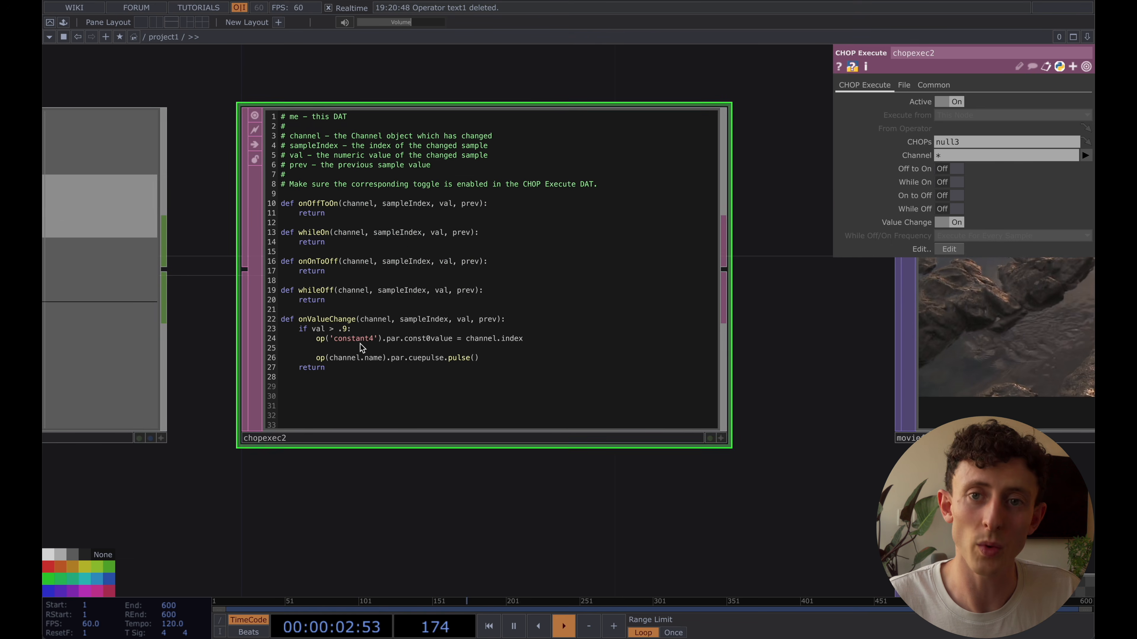
Reopen chopexec2's script for editing and declare prevIndex = 0 on the line directly above onValueChange
scroll(360, 345, down, 5)
drag(325, 132, 364, 137)
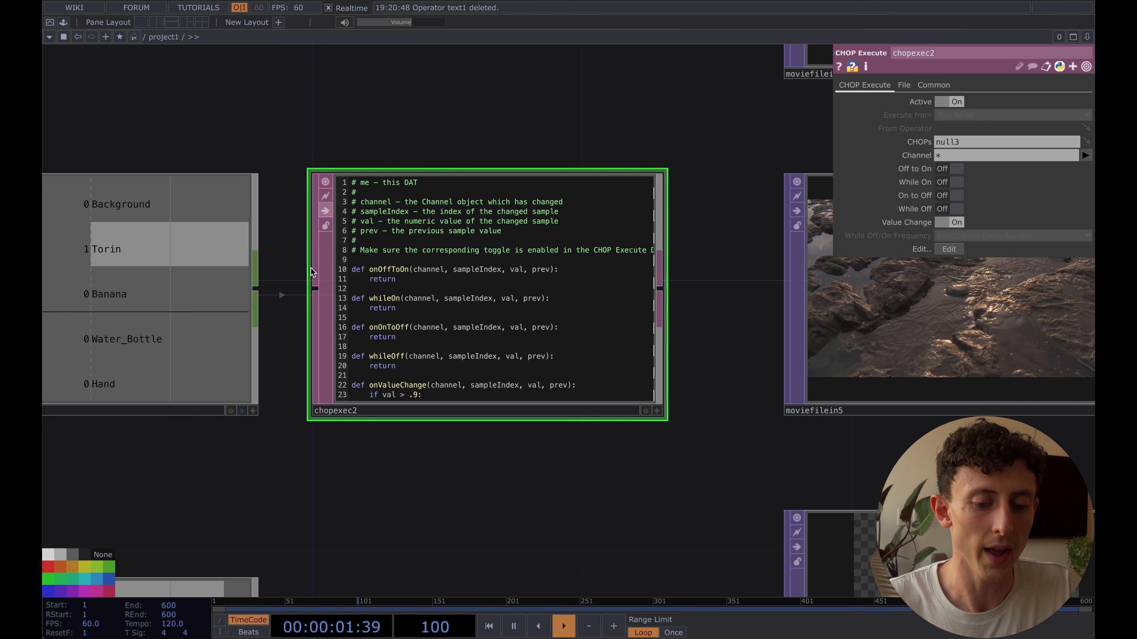
scroll(298, 310, up, 2)
scroll(298, 310, up, 2)
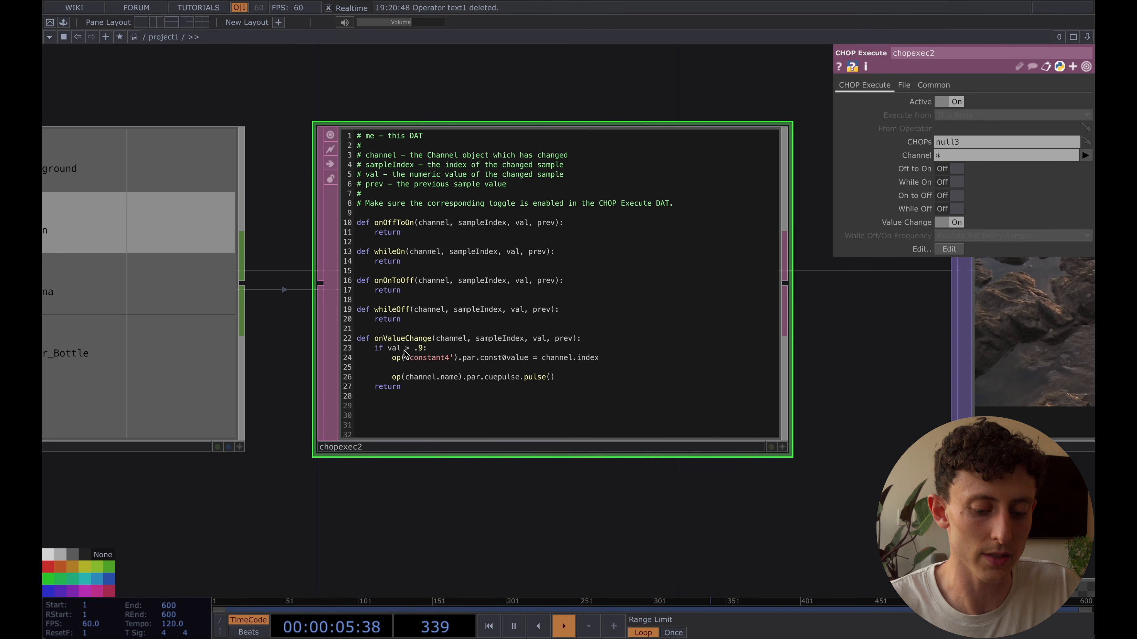
click(380, 329)
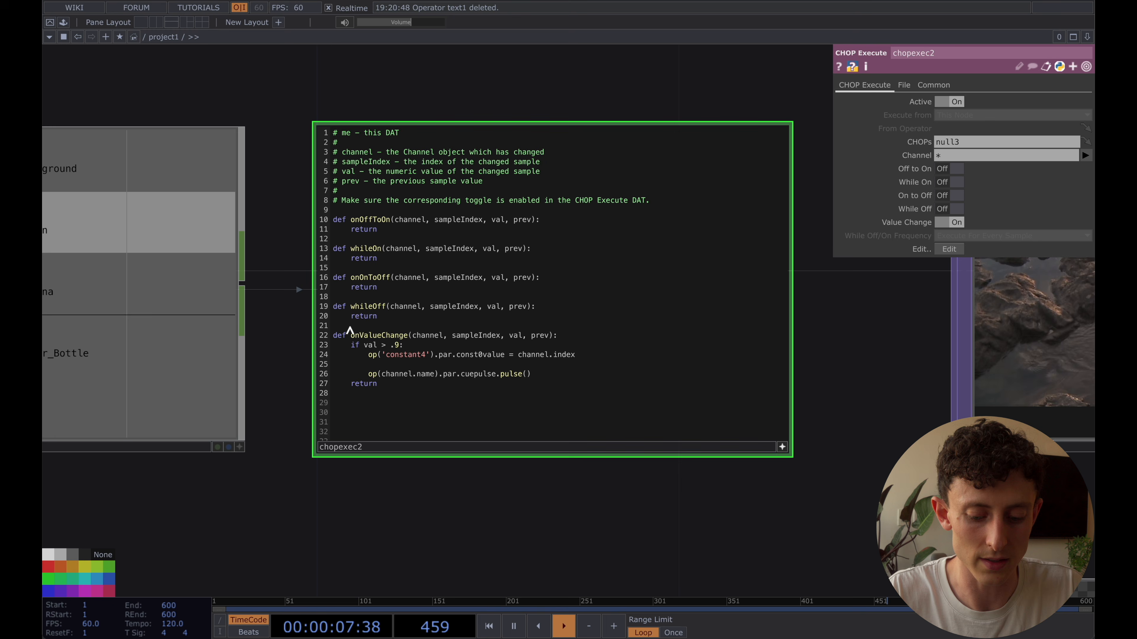
text(prev =)
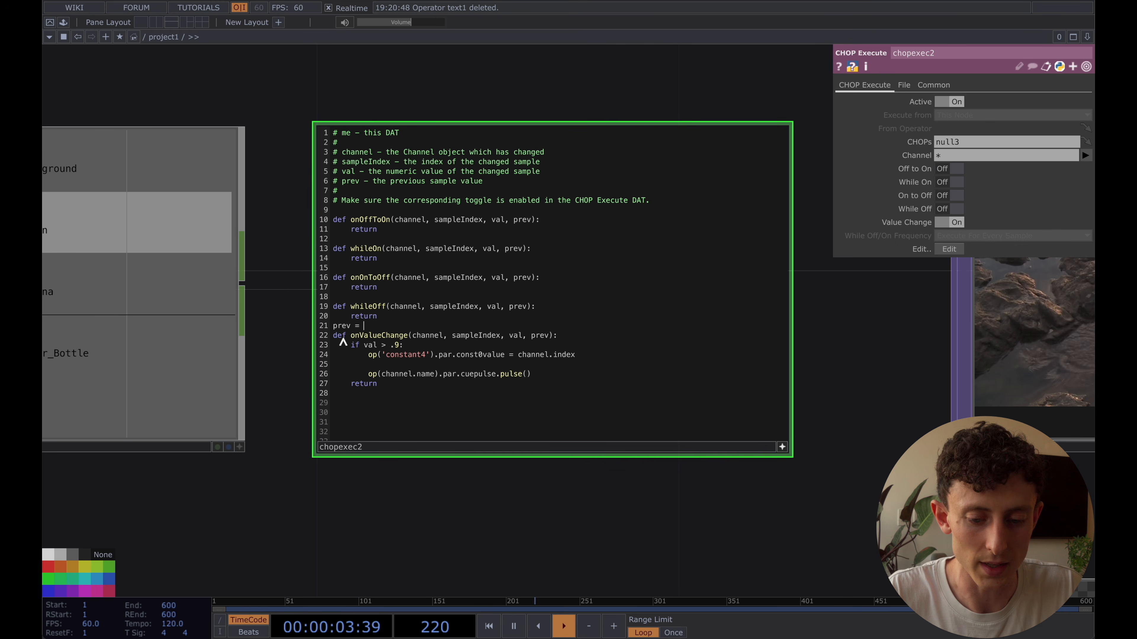
key(BackSpace)
key(BackSpace)
key(BackSpace)
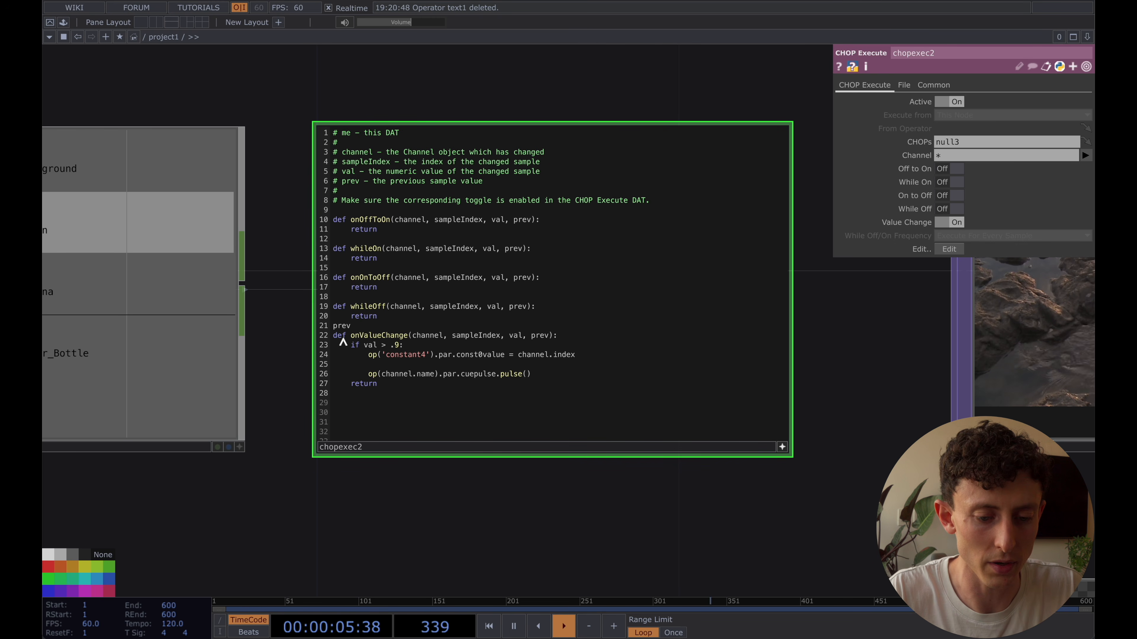
text(Index = 0)
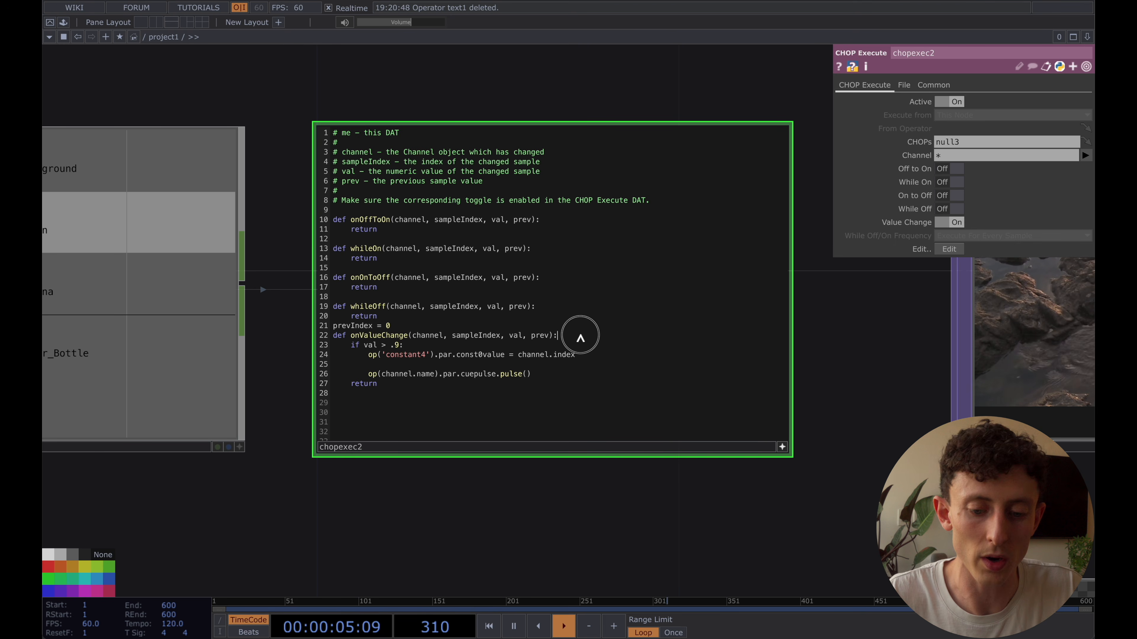
Add global prevIndex as the first line inside the onValueChange function
click(578, 335)
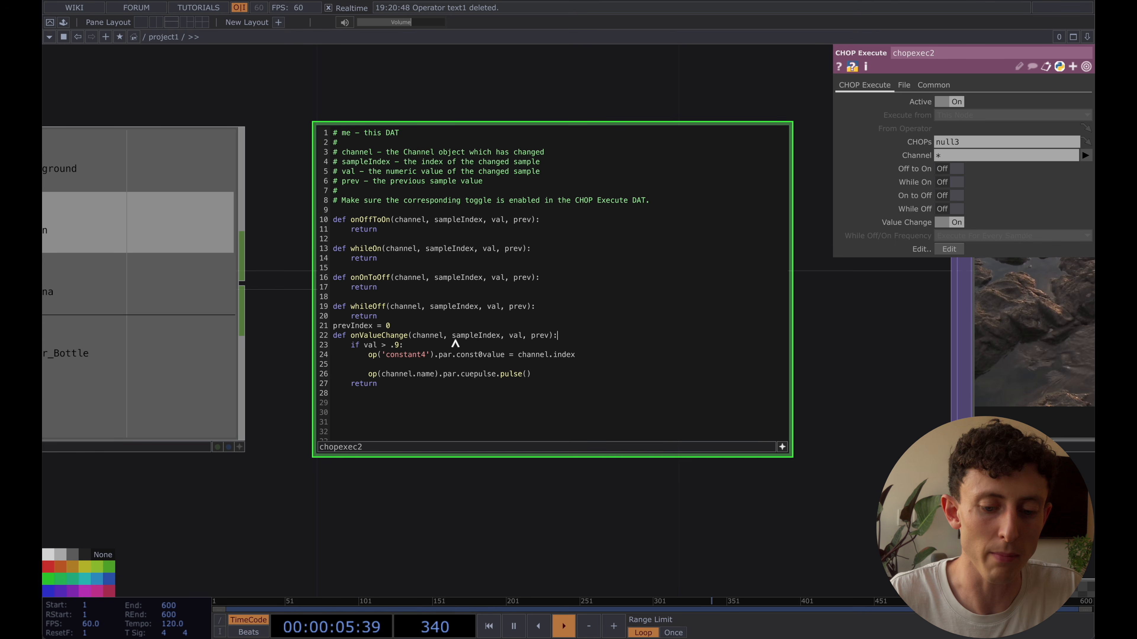
key(Return)
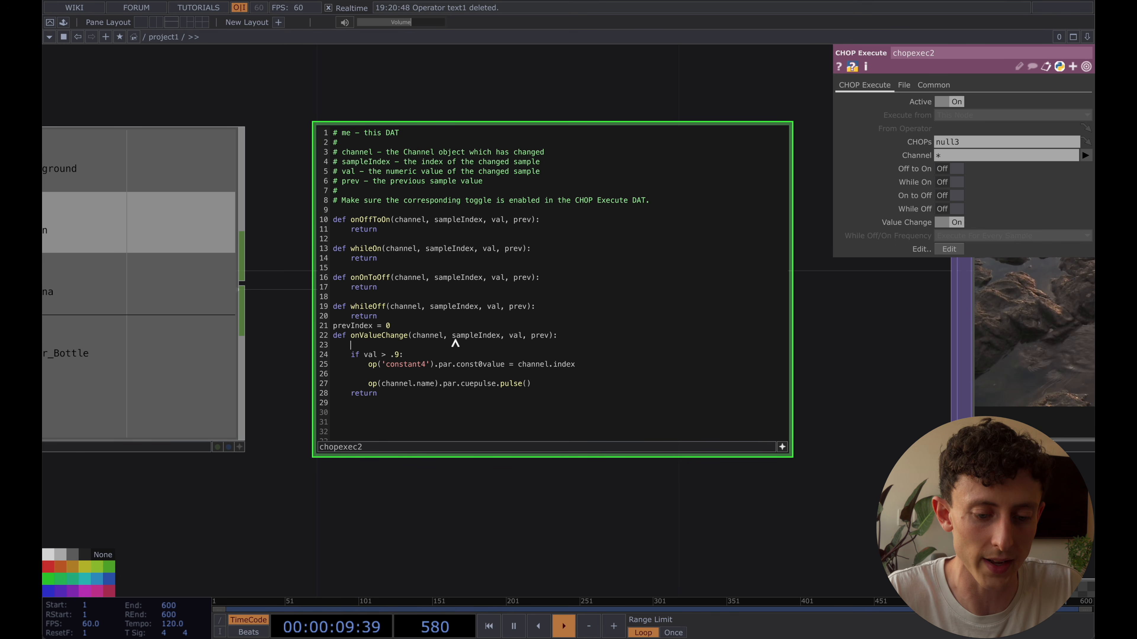
key(BackSpace)
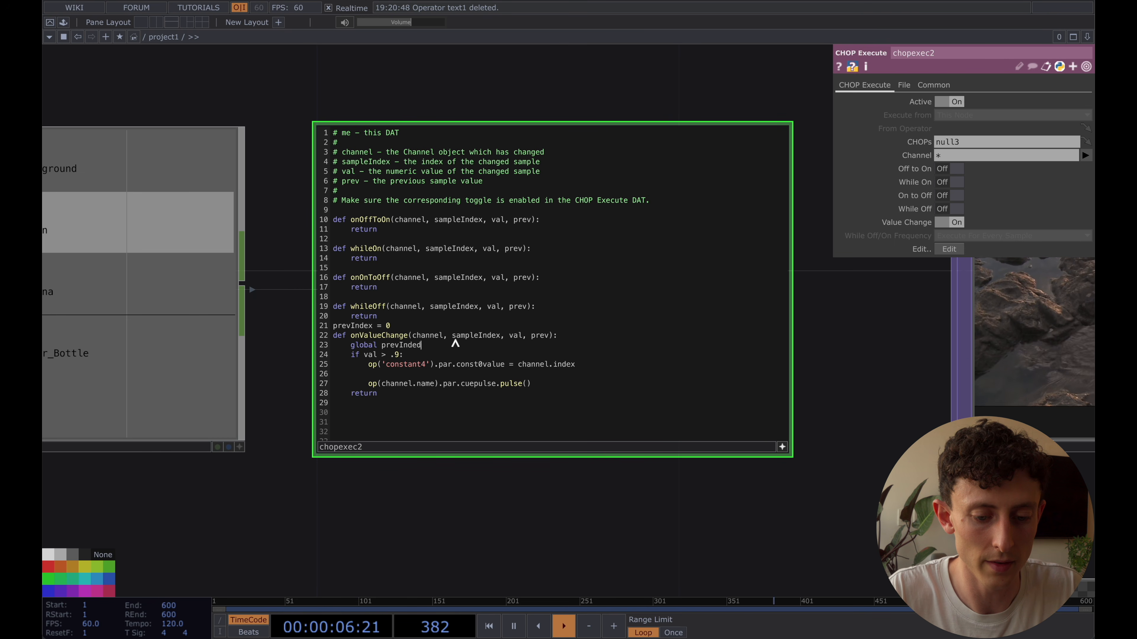
Add the nested condition if channel.index != prevIndex: directly below the if val > .9: line in onValueChange
click(413, 356)
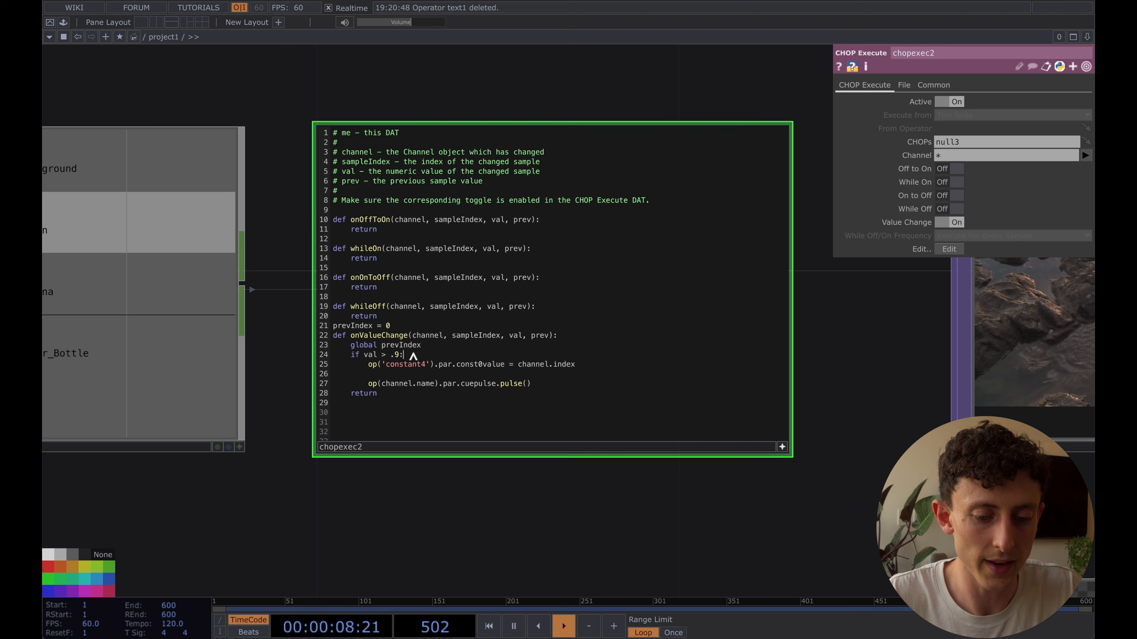
key(Return)
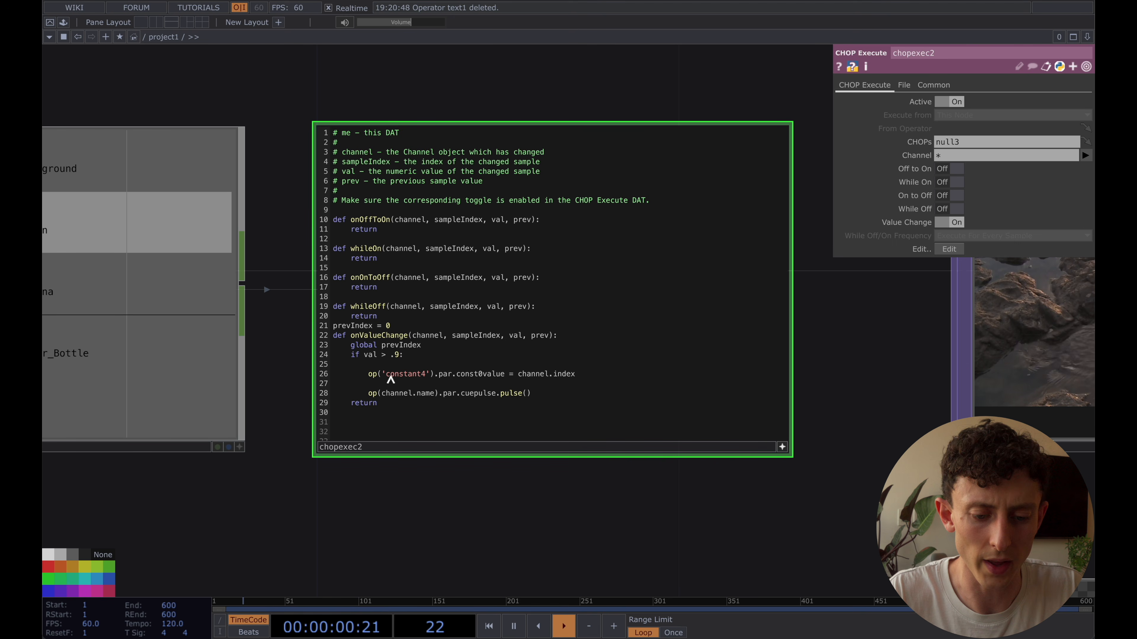
text(if)
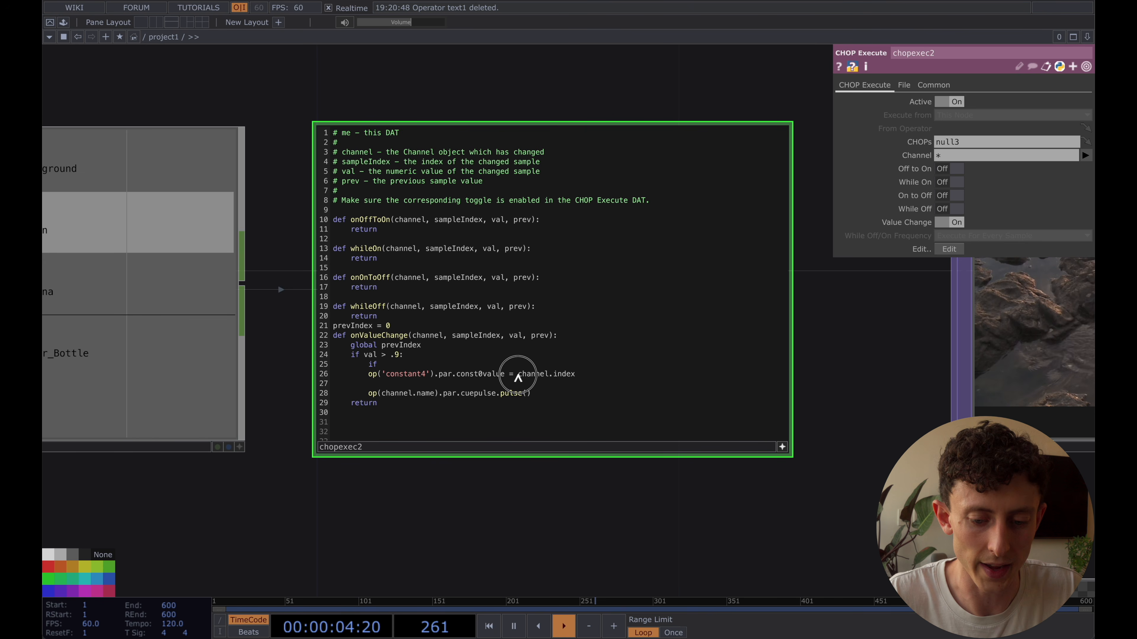
drag(517, 374, 595, 376)
key(ctrl+c)
click(501, 366)
key(ctrl+v)
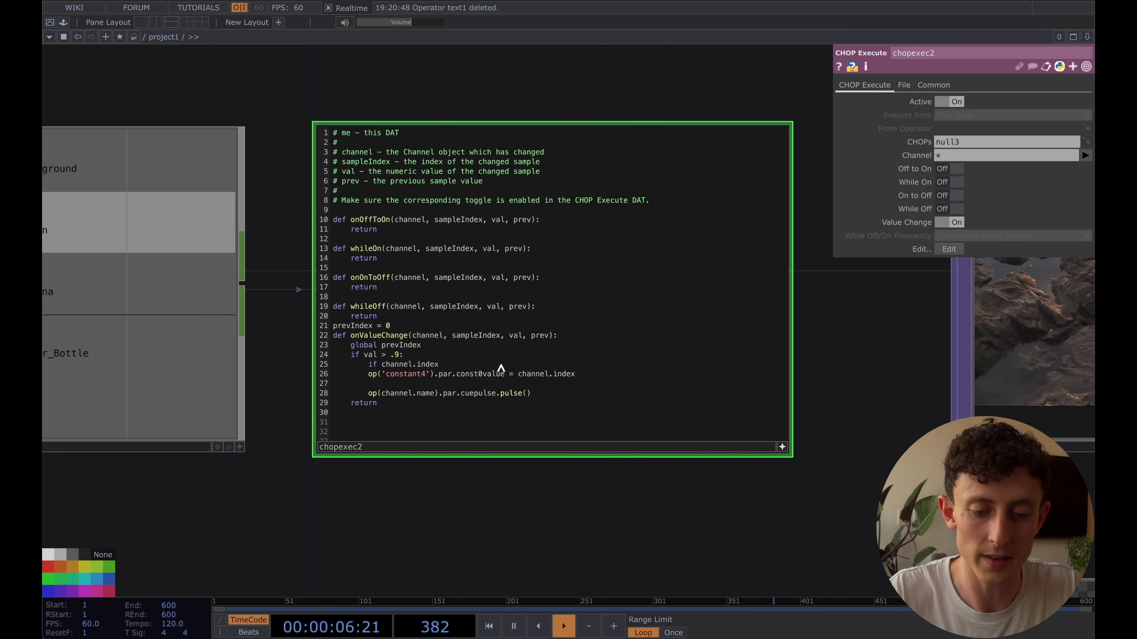
text(!= prev)
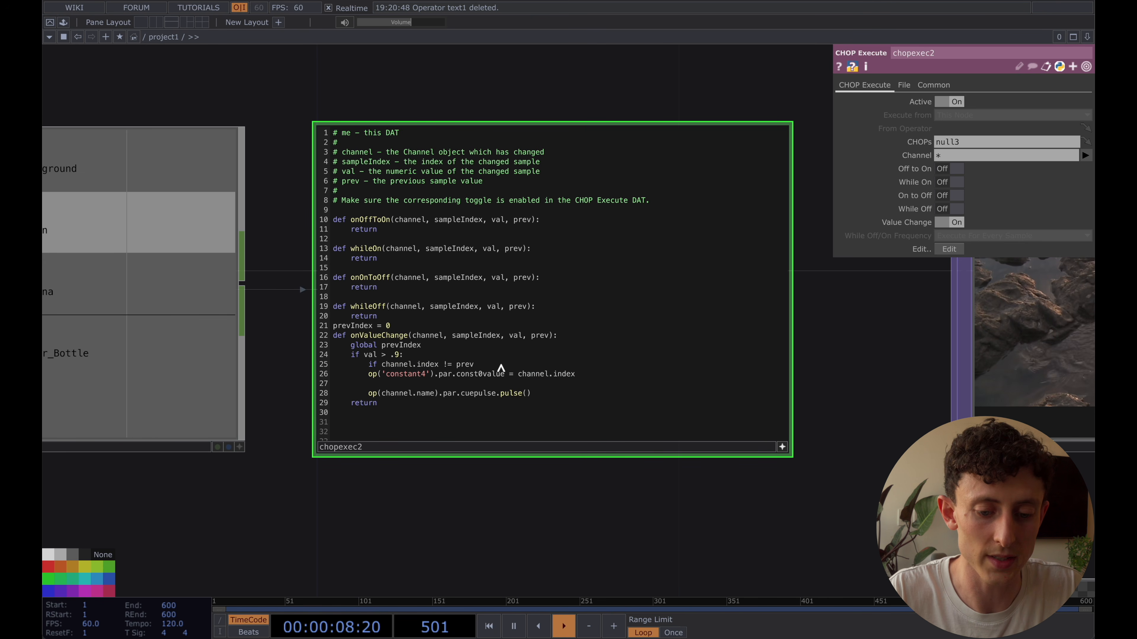
text(Index:)
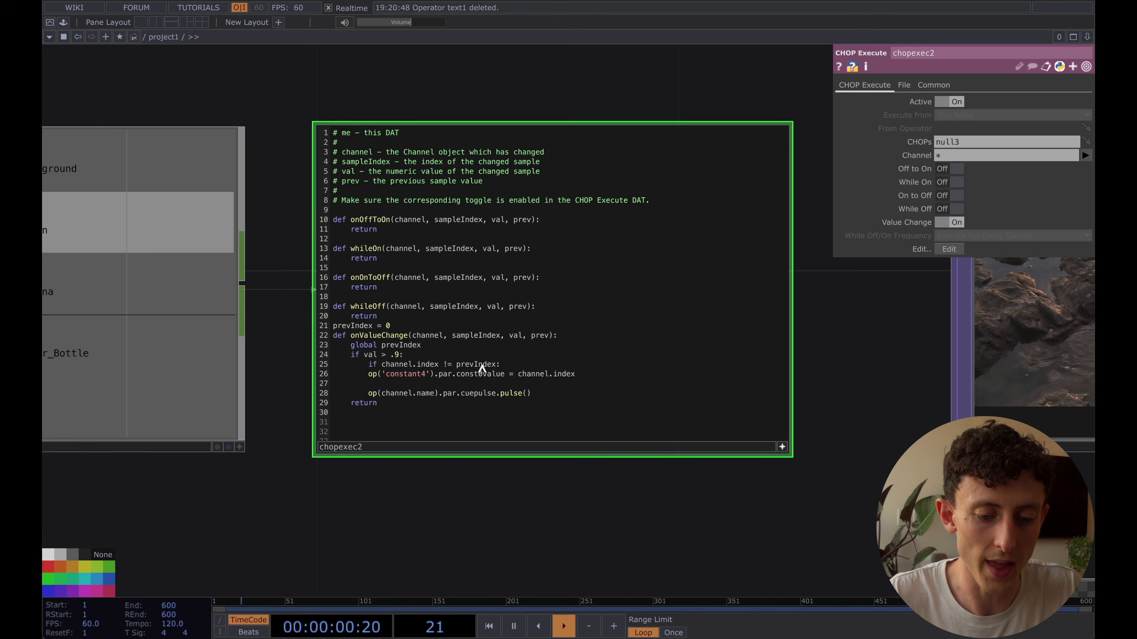
Indent the constant4 assignment and the cue pulse line under the new condition and remove the blank line between them
click(367, 374)
key(Tab)
click(365, 397)
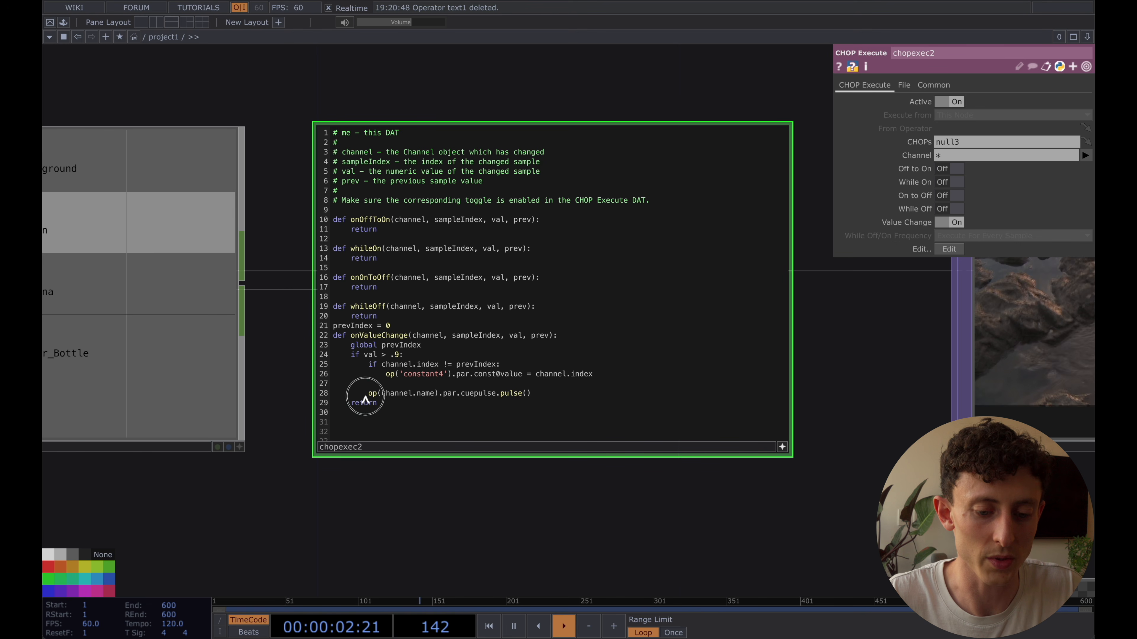
key(Tab)
double_click(425, 384)
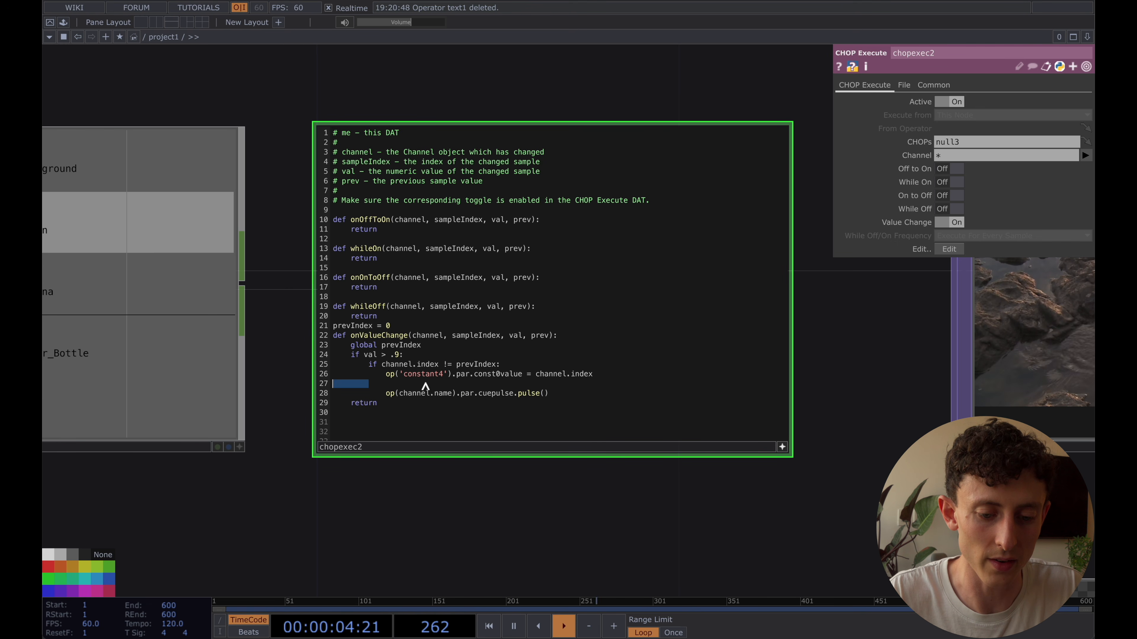
key(BackSpace)
Add prevIndex = channel.index below the cue pulse line inside the nested condition, and finish editing chopexec2
click(567, 385)
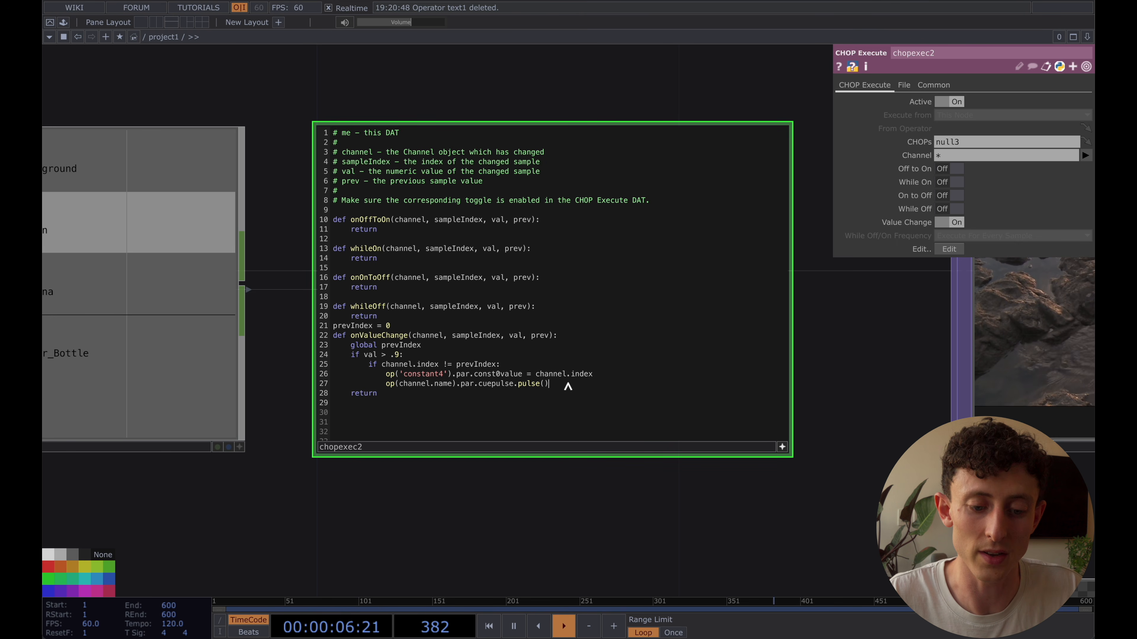
key(Return)
double_click(475, 365)
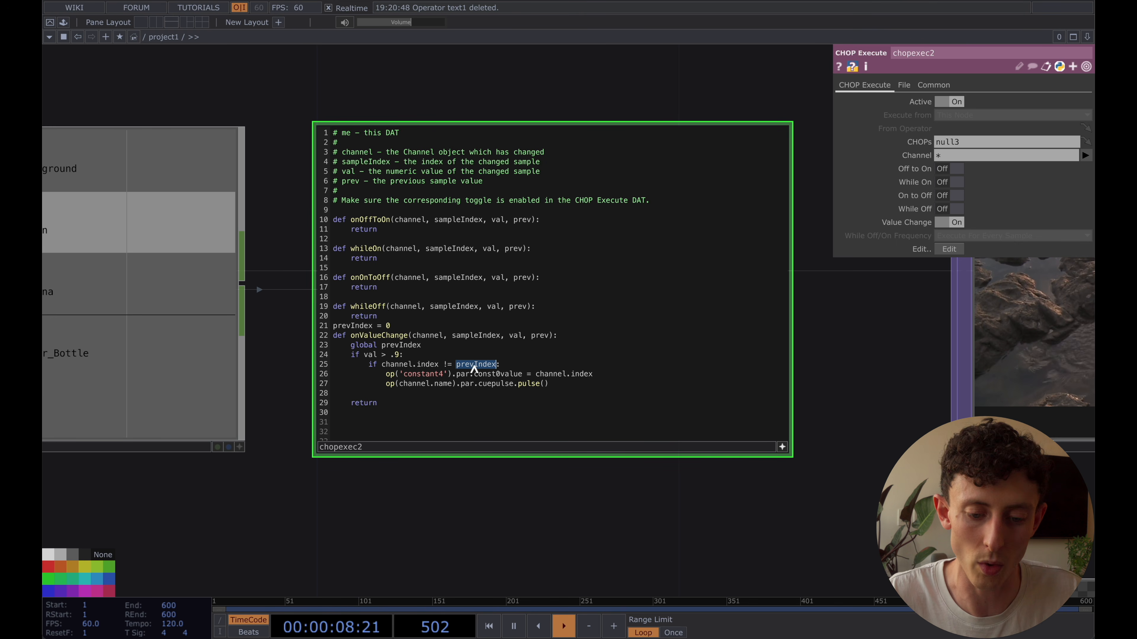
key(ctrl+c)
click(430, 394)
key(ctrl+v)
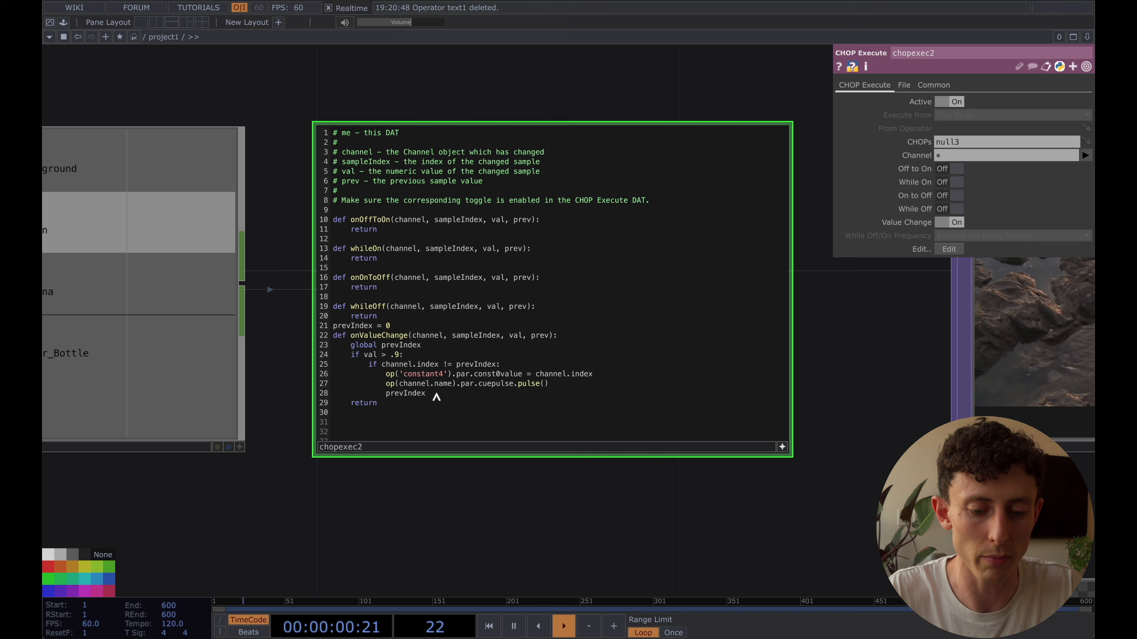
text(=)
drag(381, 365, 439, 364)
key(ctrl+c)
click(465, 404)
key(ctrl+v)
key(ctrl+z)
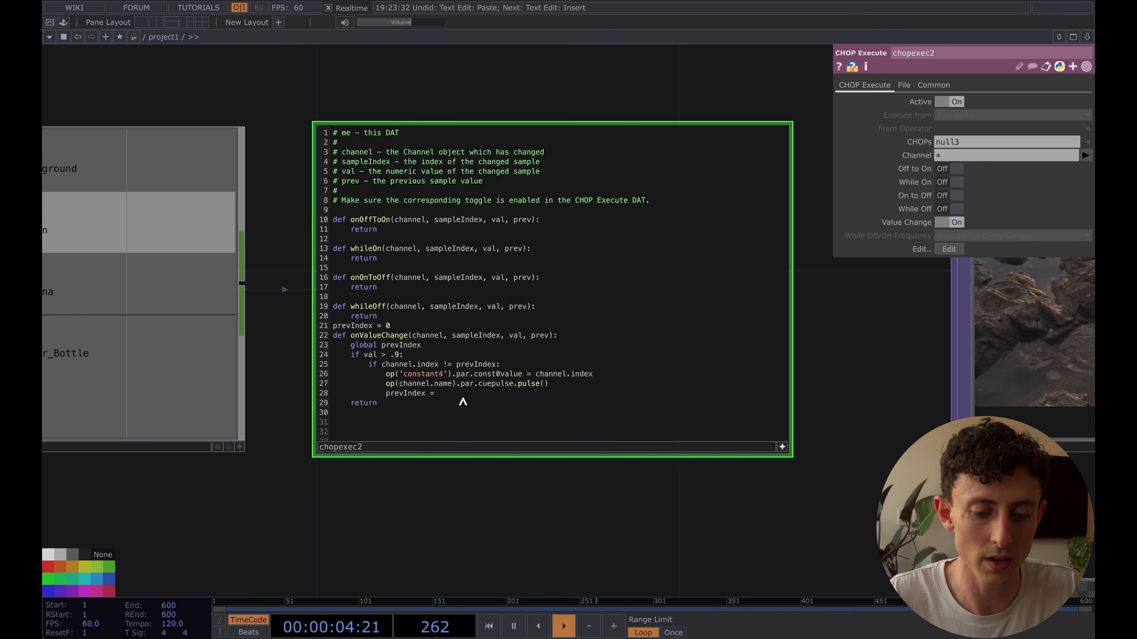
key(ctrl+v)
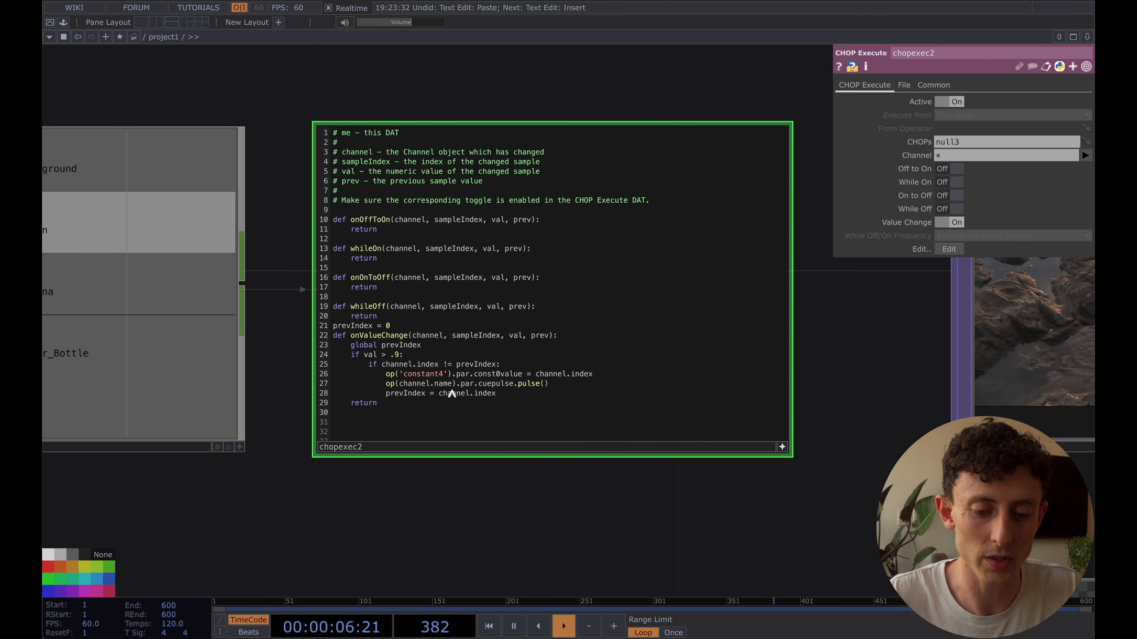
click(782, 447)
Select the Teachable_Machine3 container and turn its cooking back on
scroll(786, 445, down, 3)
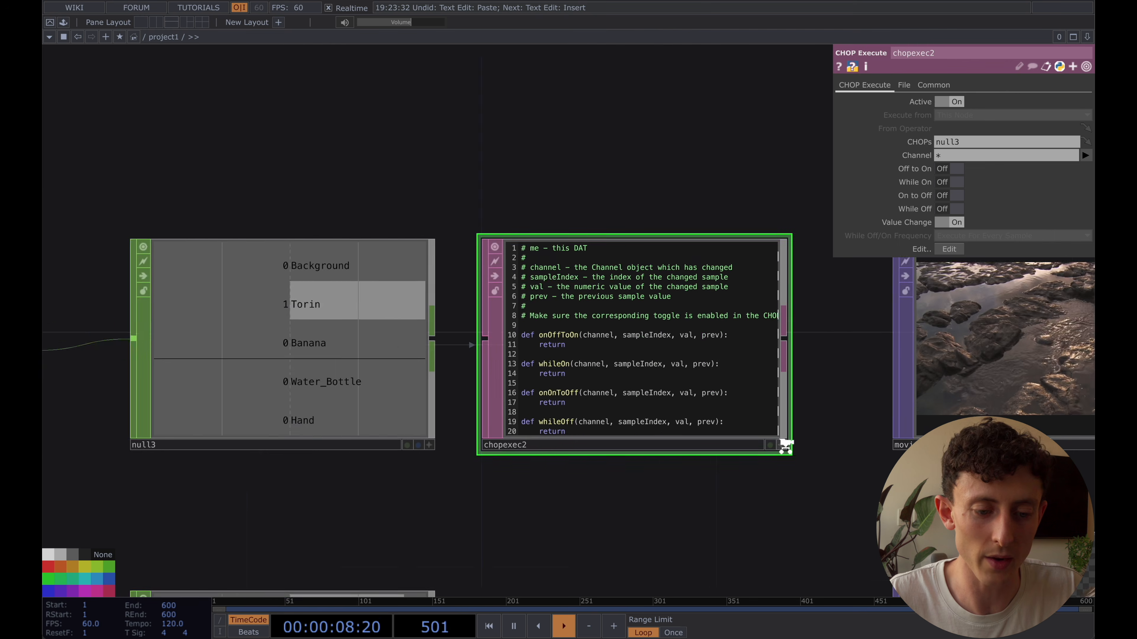
scroll(785, 446, down, 3)
scroll(477, 193, down, 3)
drag(626, 193, 458, 246)
key(XF86AudioRaiseVolume)
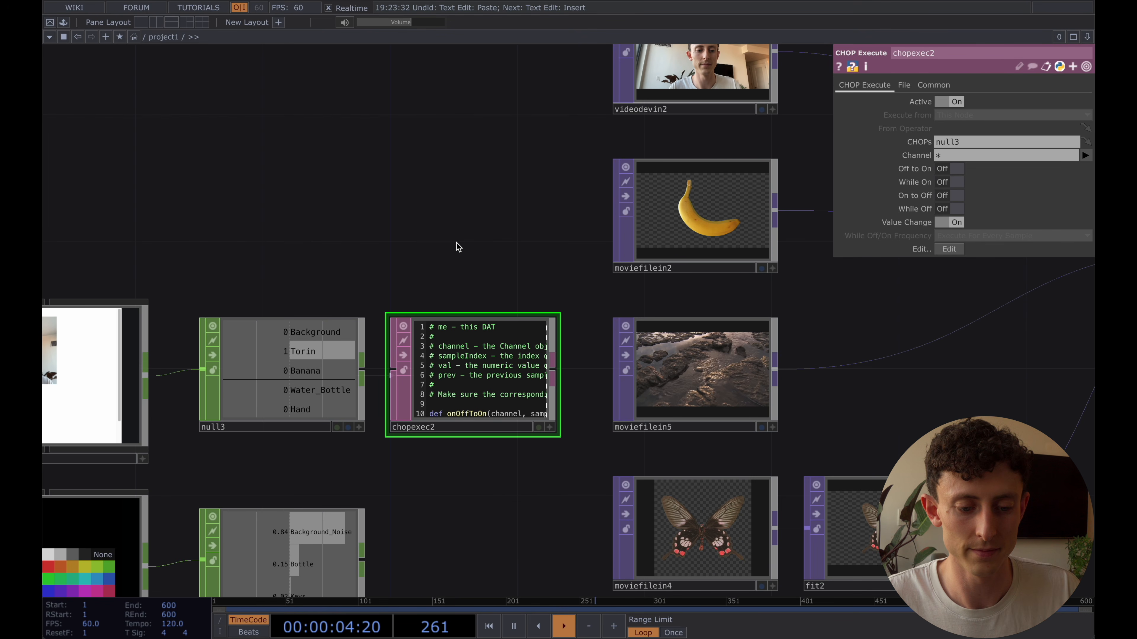
scroll(457, 247, up, 2)
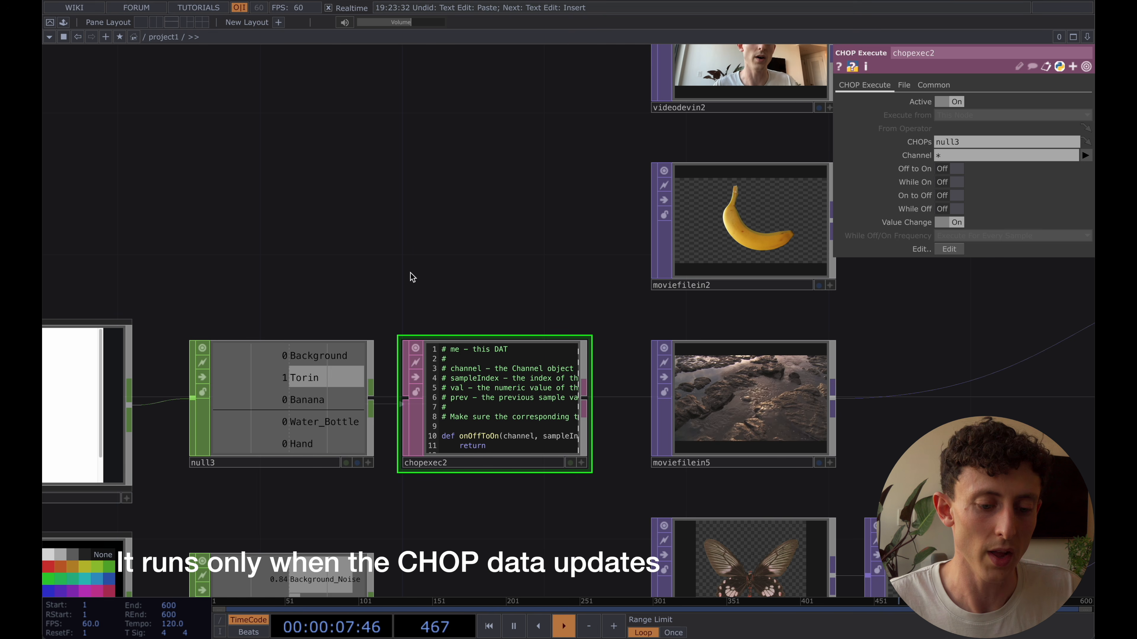
scroll(473, 389, up, 2)
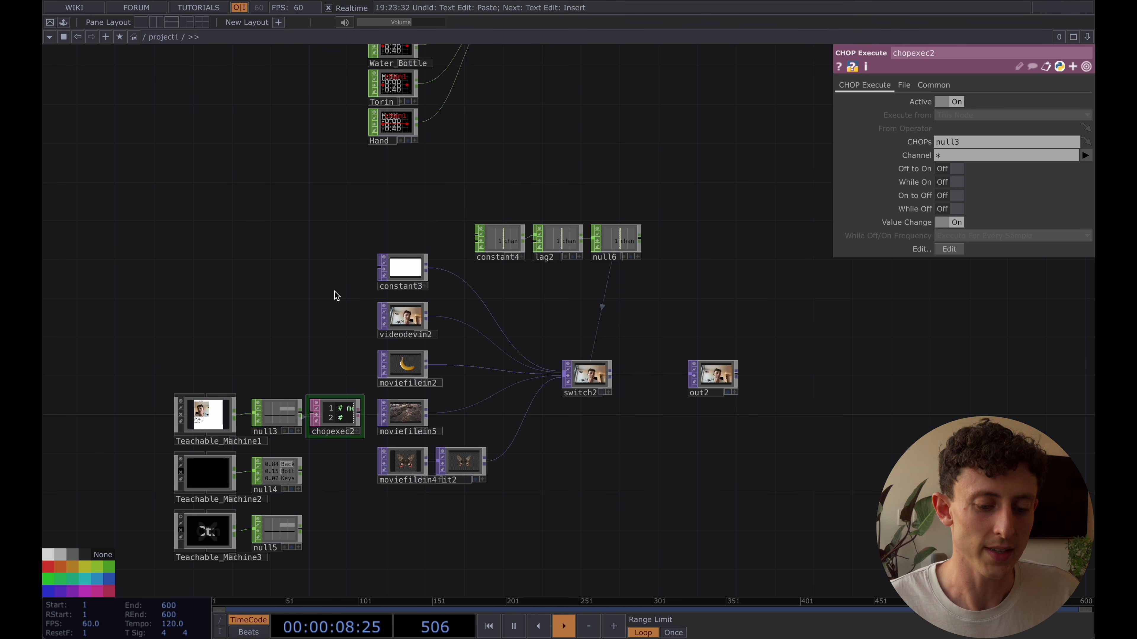
drag(304, 333, 307, 264)
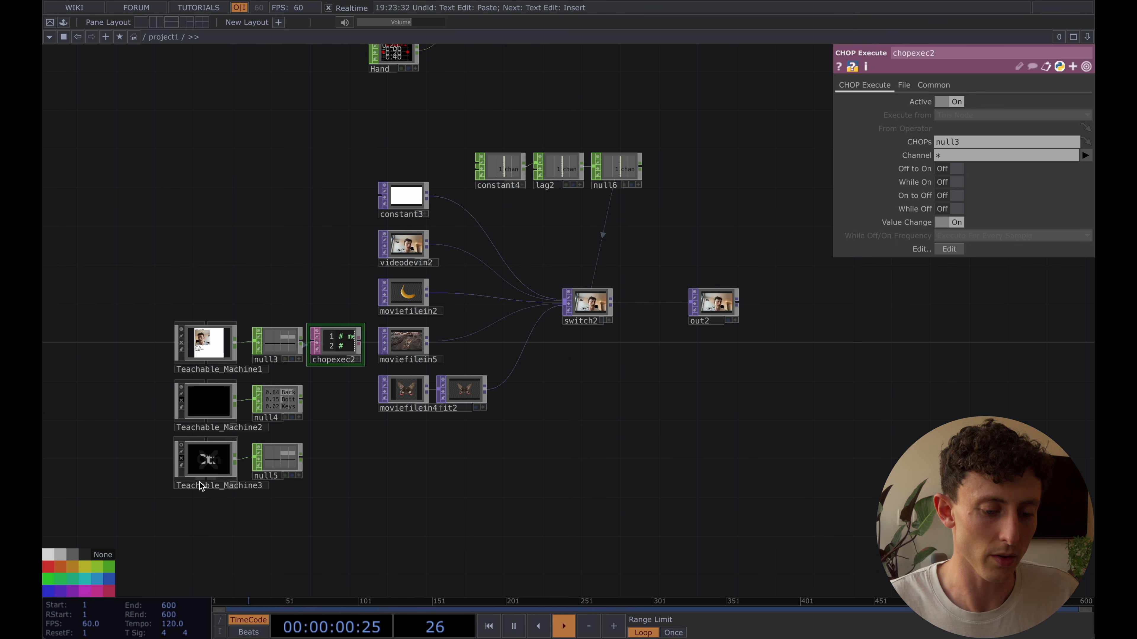
click(200, 466)
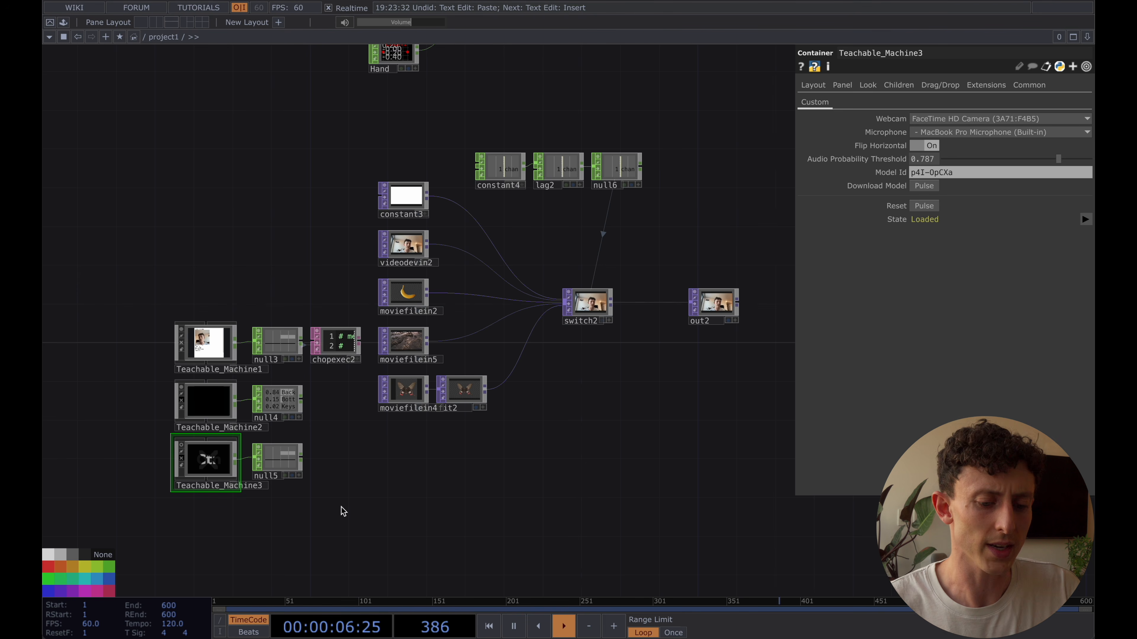
click(181, 460)
scroll(620, 400, right, 2)
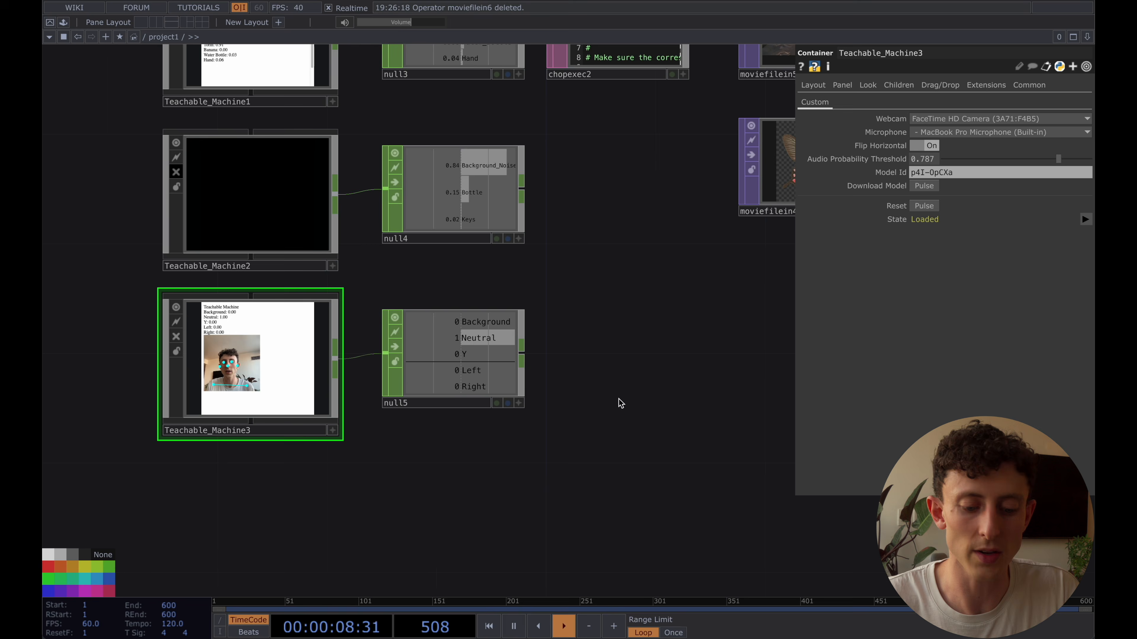
Bring waves4k.mp4 from the project's video folder into the network beside null5 as a Movie File In, and pulse its cue
mouse_move(228, 638)
click(152, 622)
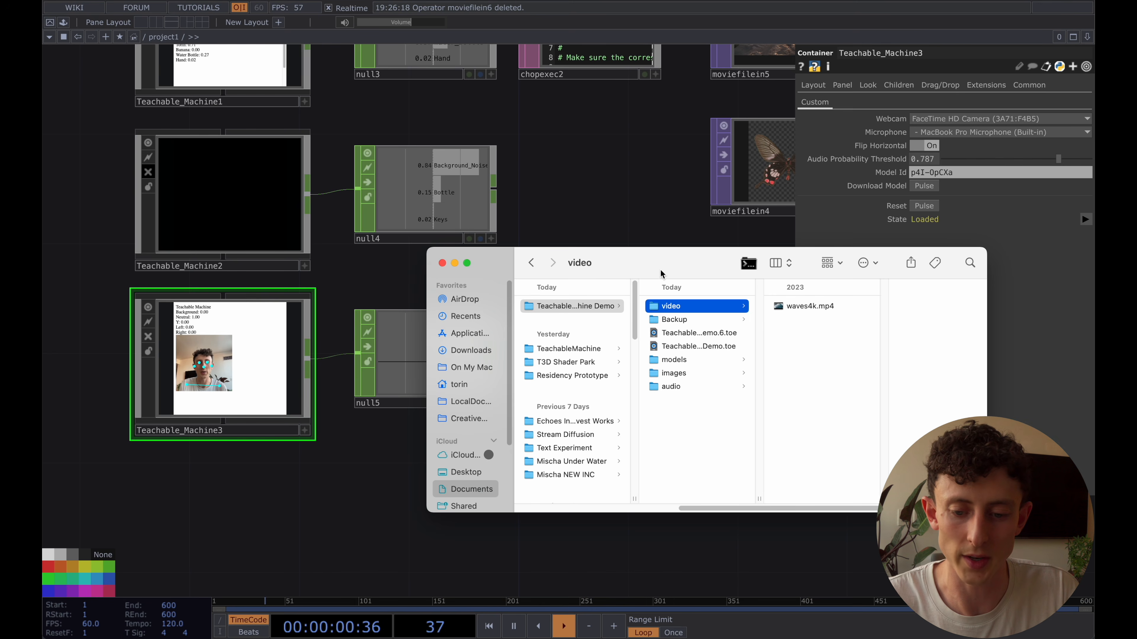
drag(662, 271, 548, 346)
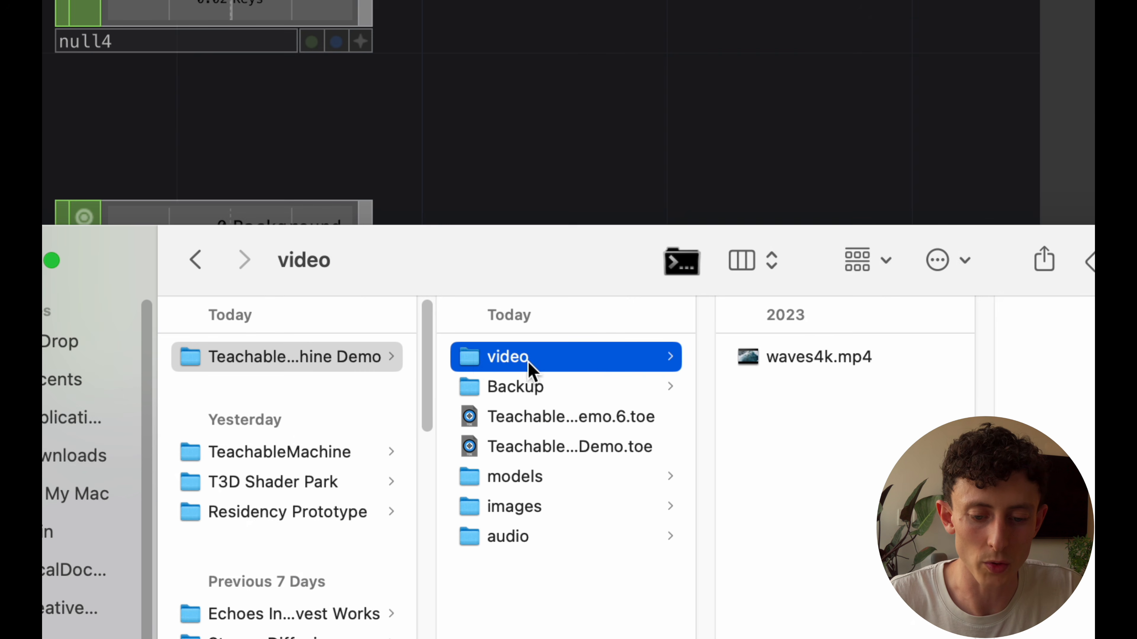
click(816, 372)
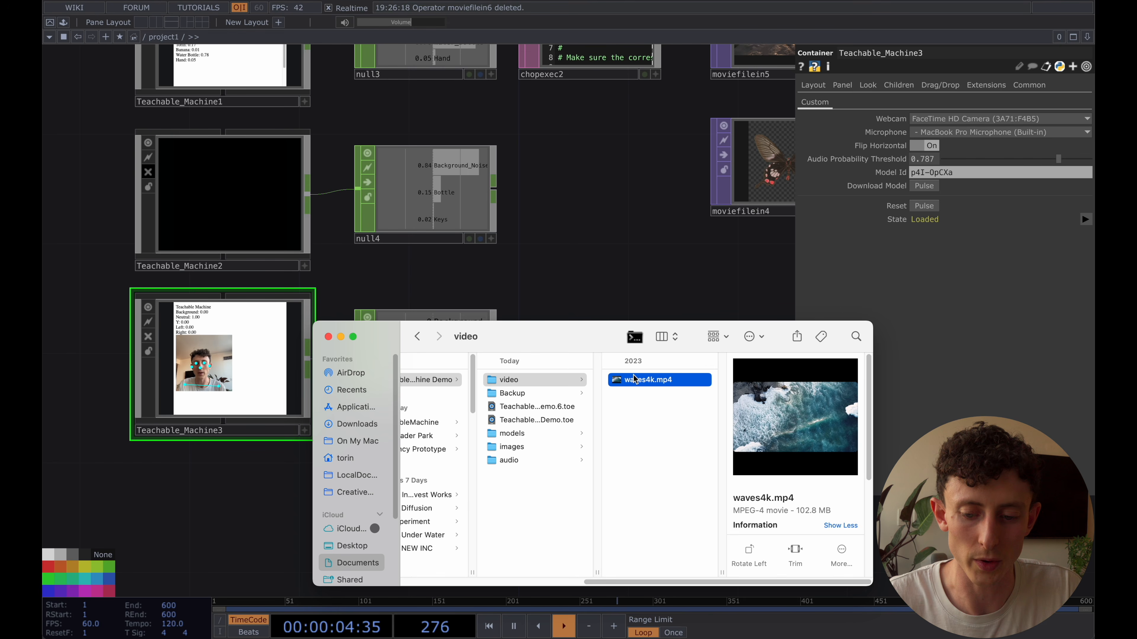
drag(815, 372, 926, 141)
drag(696, 281, 697, 287)
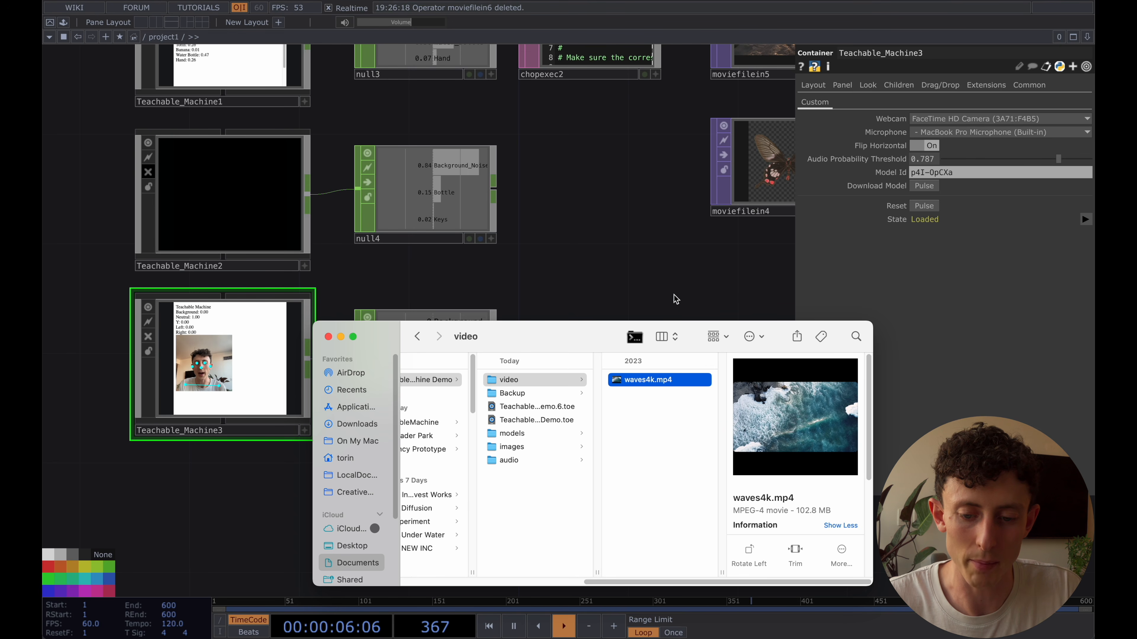
drag(586, 334, 582, 460)
drag(718, 295, 804, 363)
drag(661, 355, 619, 354)
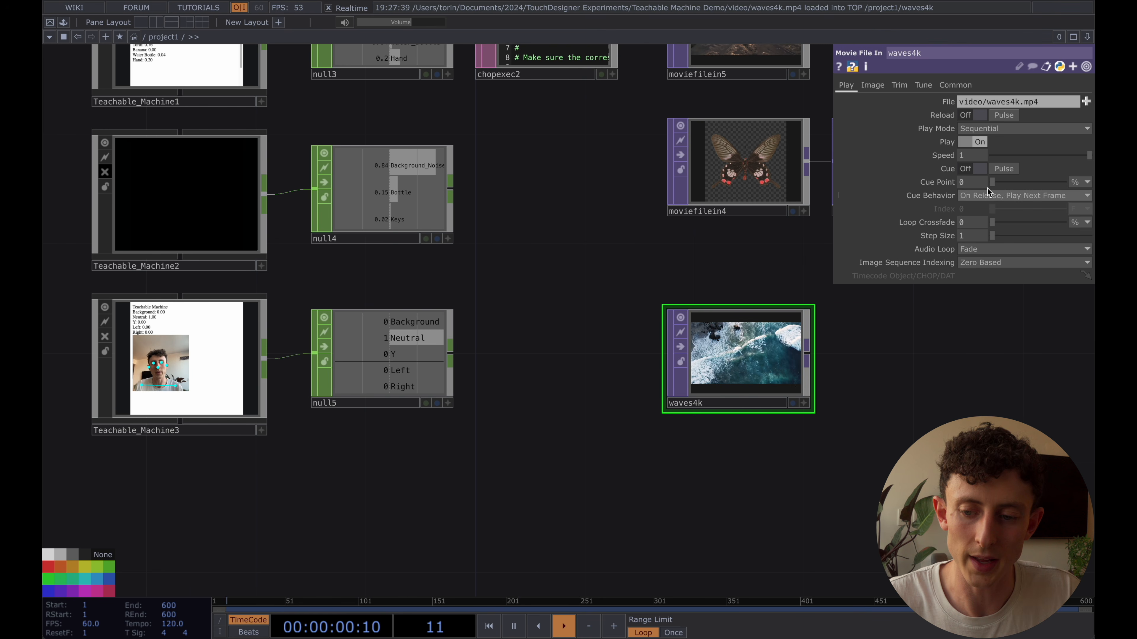
click(1012, 168)
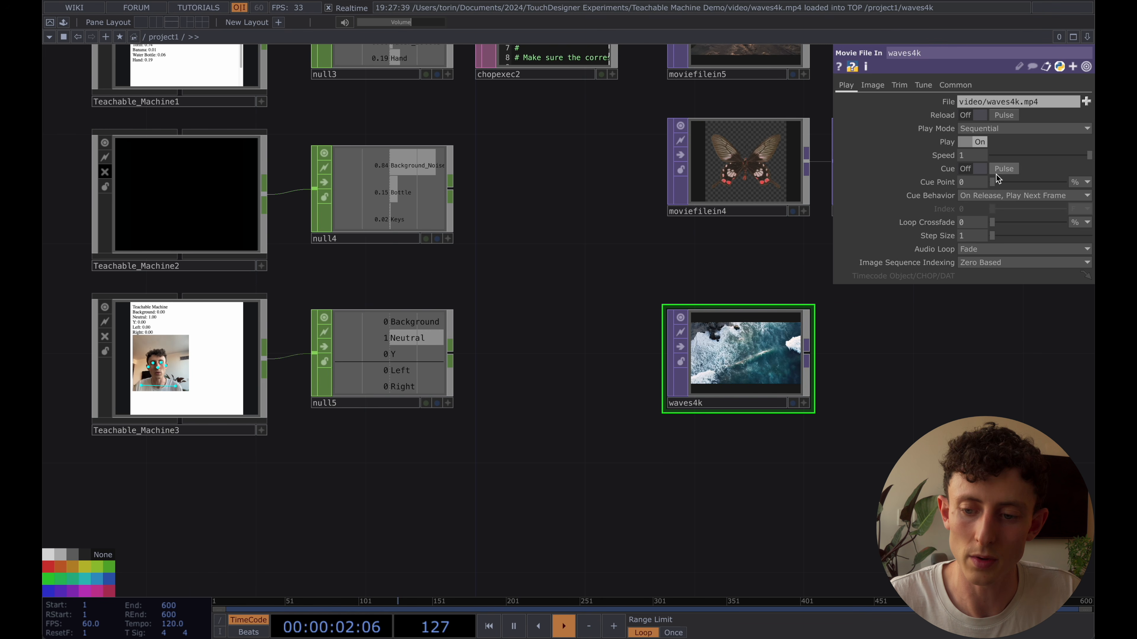
Create a CHOP Execute DAT from null5's output and place it between null5 and waves4k
drag(621, 461, 690, 459)
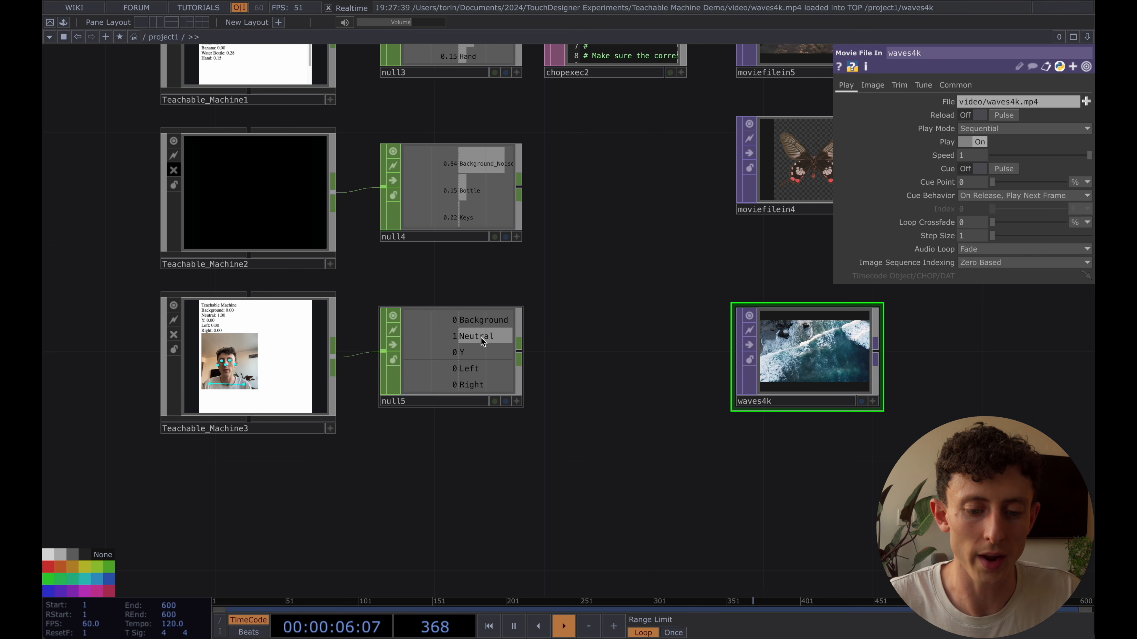
scroll(481, 336, up, 3)
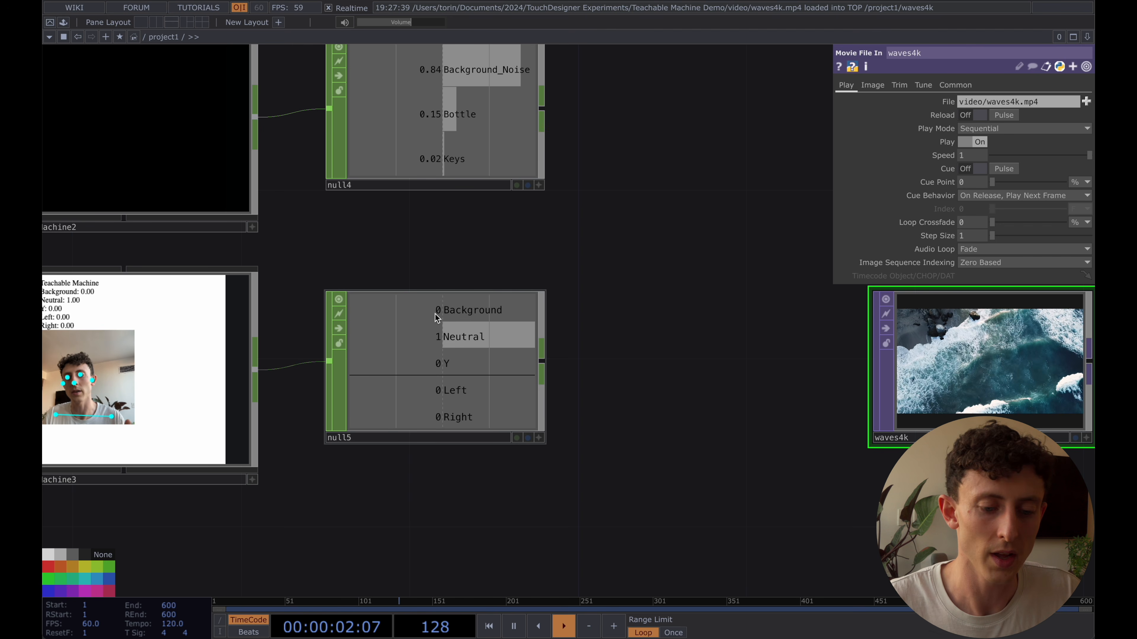
scroll(436, 318, down, 3)
drag(591, 299, 495, 313)
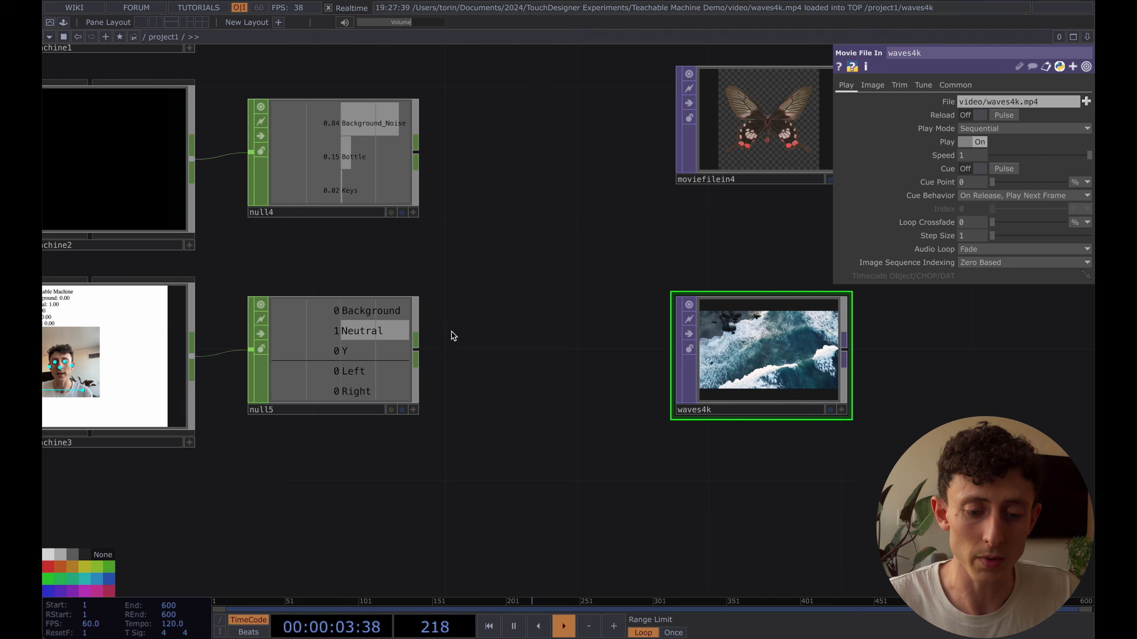
right_click(419, 346)
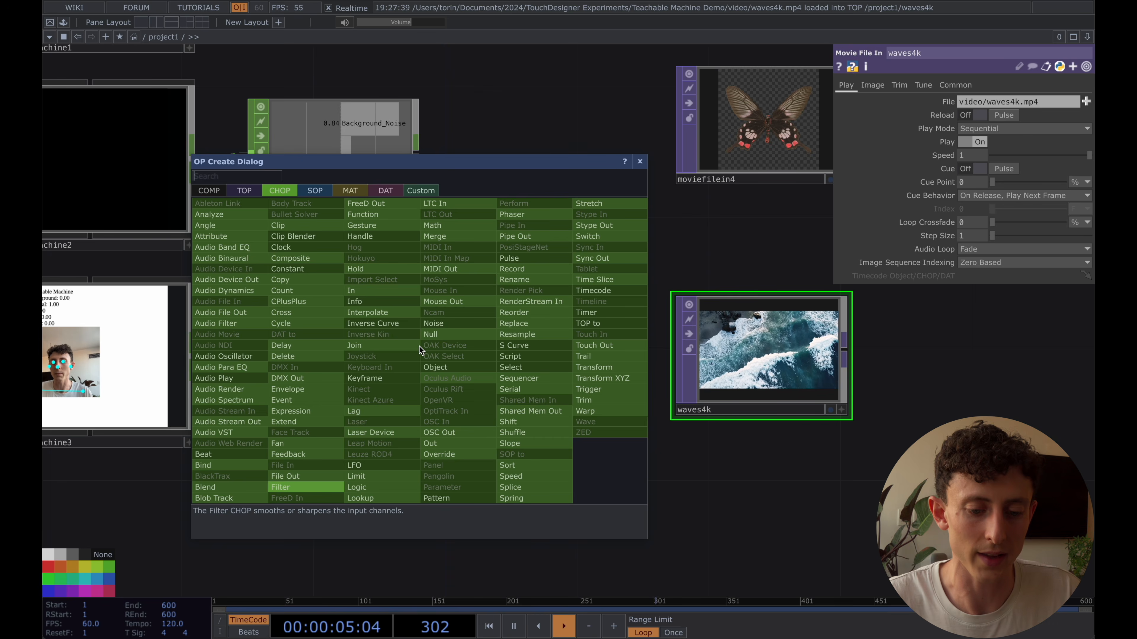
click(385, 191)
click(228, 204)
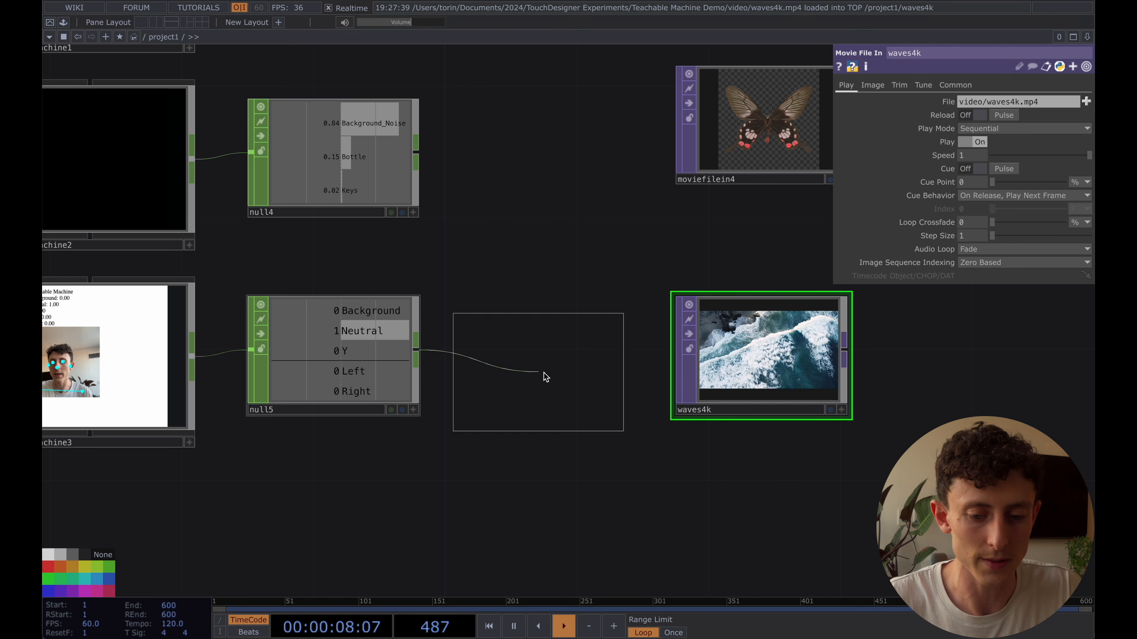
click(547, 350)
Turn on On to Off for chopexec3 and restrict its Channel to Background
drag(464, 256, 557, 260)
scroll(581, 372, up, 3)
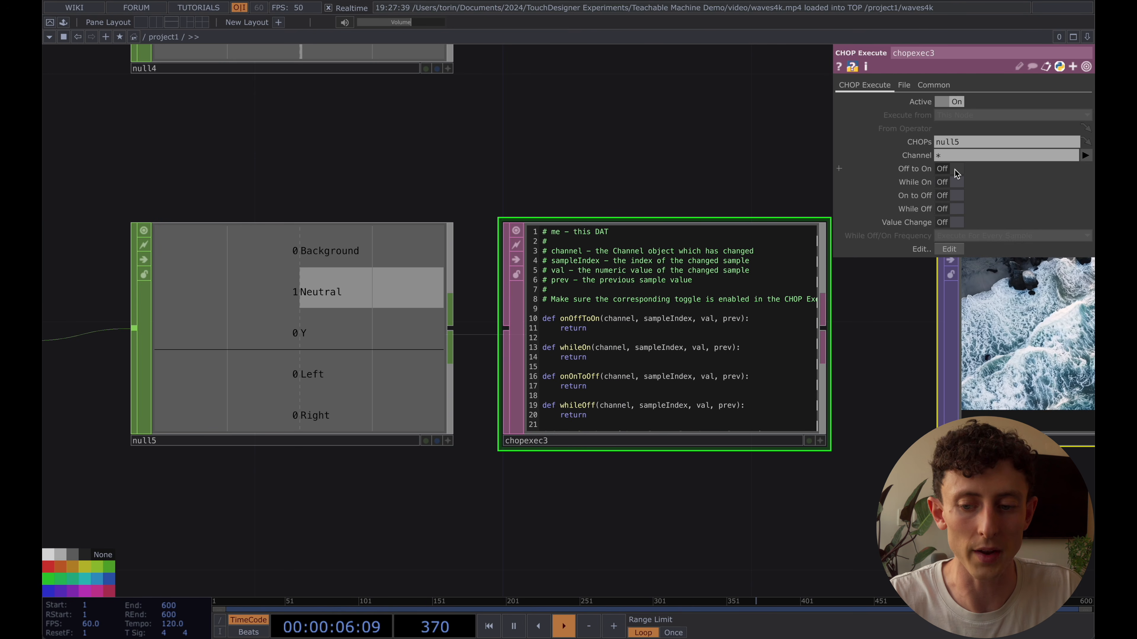
click(953, 197)
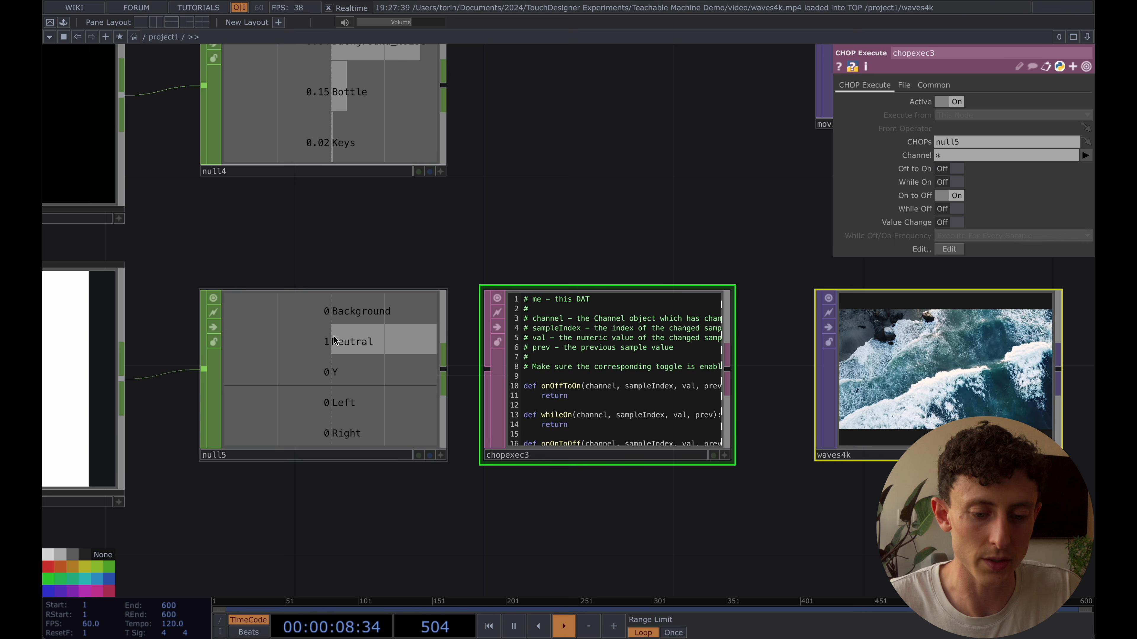
click(1085, 156)
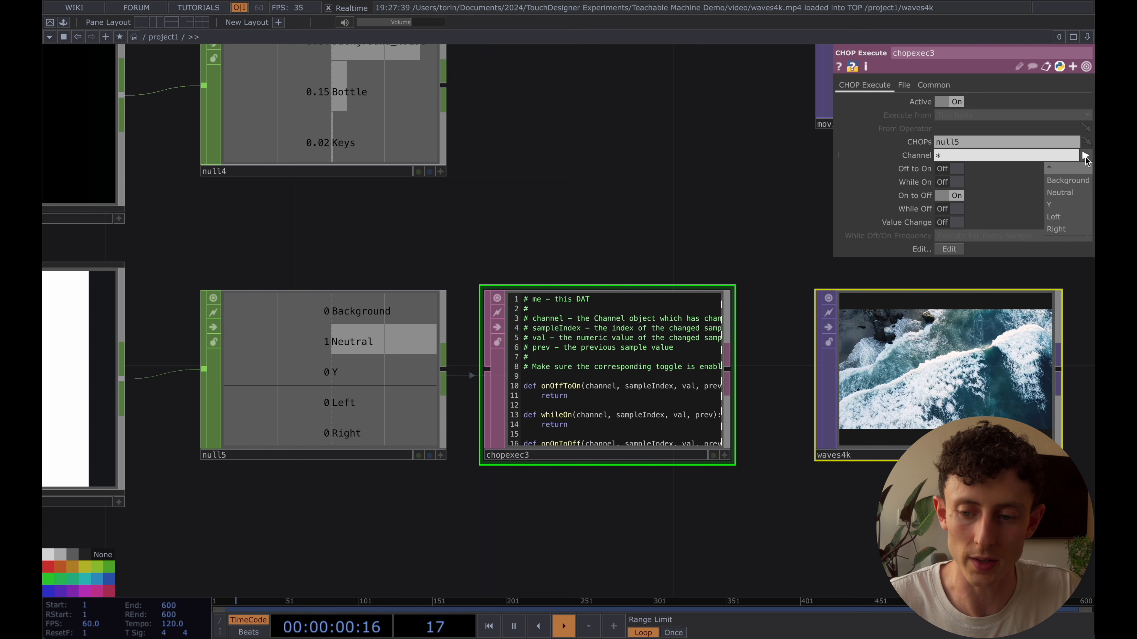
click(1077, 181)
scroll(676, 397, up, 5)
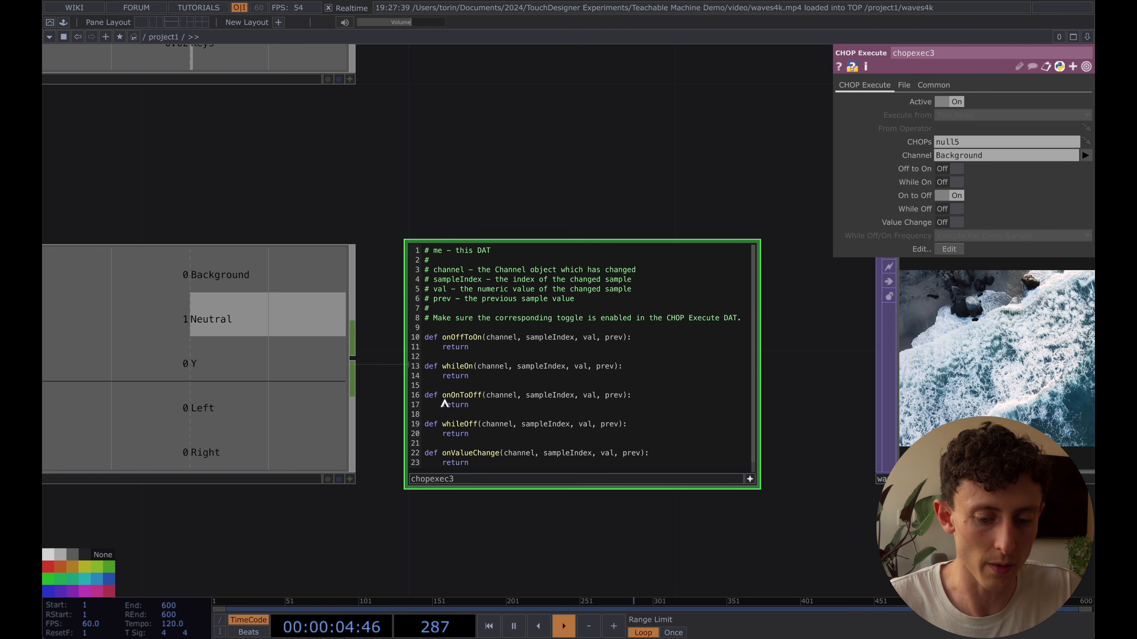
Reduce chopexec3's script to the onOnToOff function and make that function print 'reset'
drag(456, 387, 398, 254)
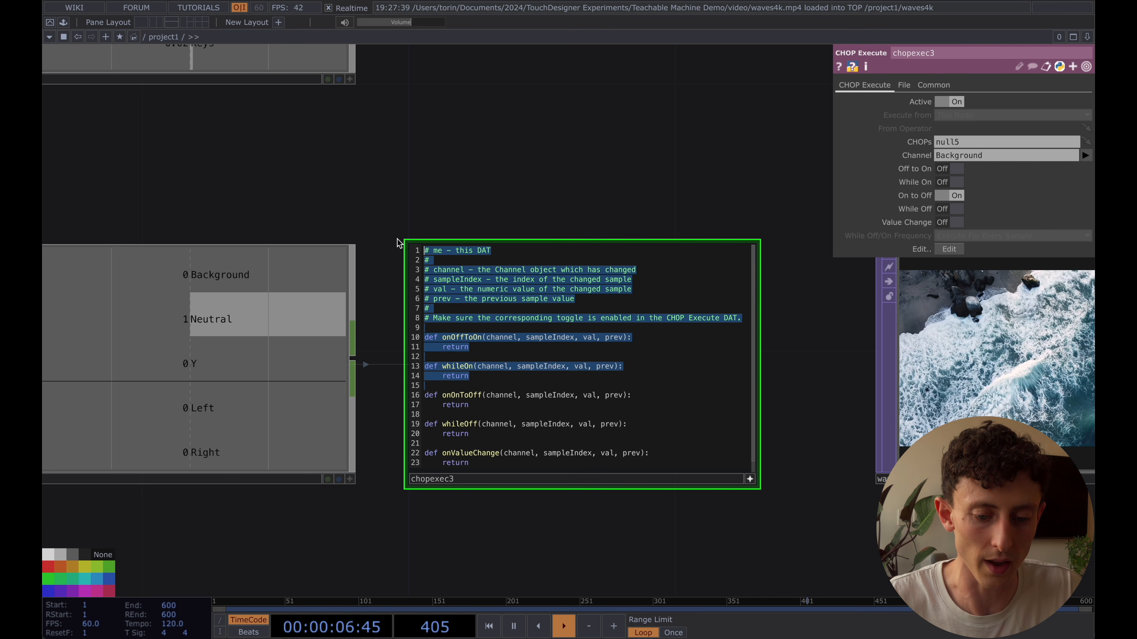
key(BackSpace)
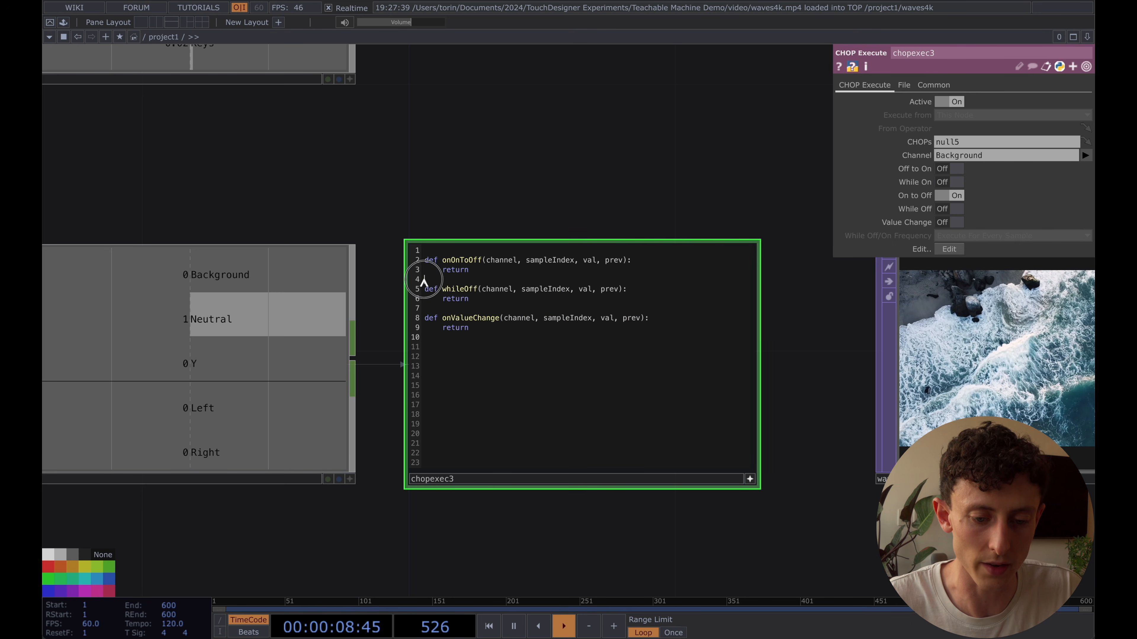
drag(424, 281, 436, 373)
key(BackSpace)
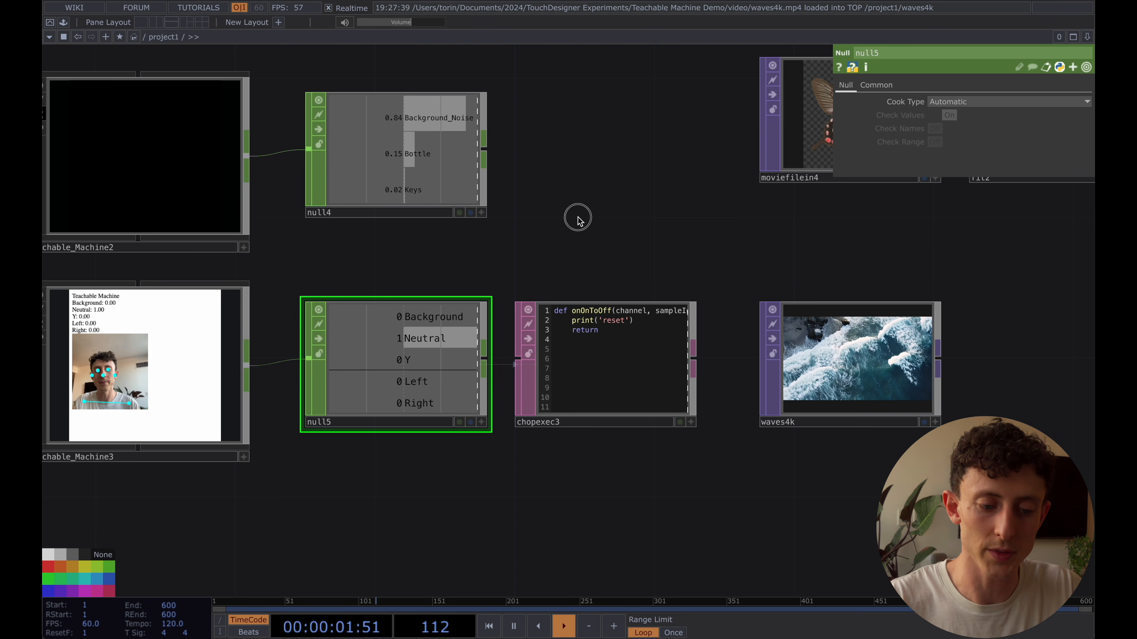
Open the Textport, clear its log, check what the Background change callback prints, and close the Textport
key(alt+t)
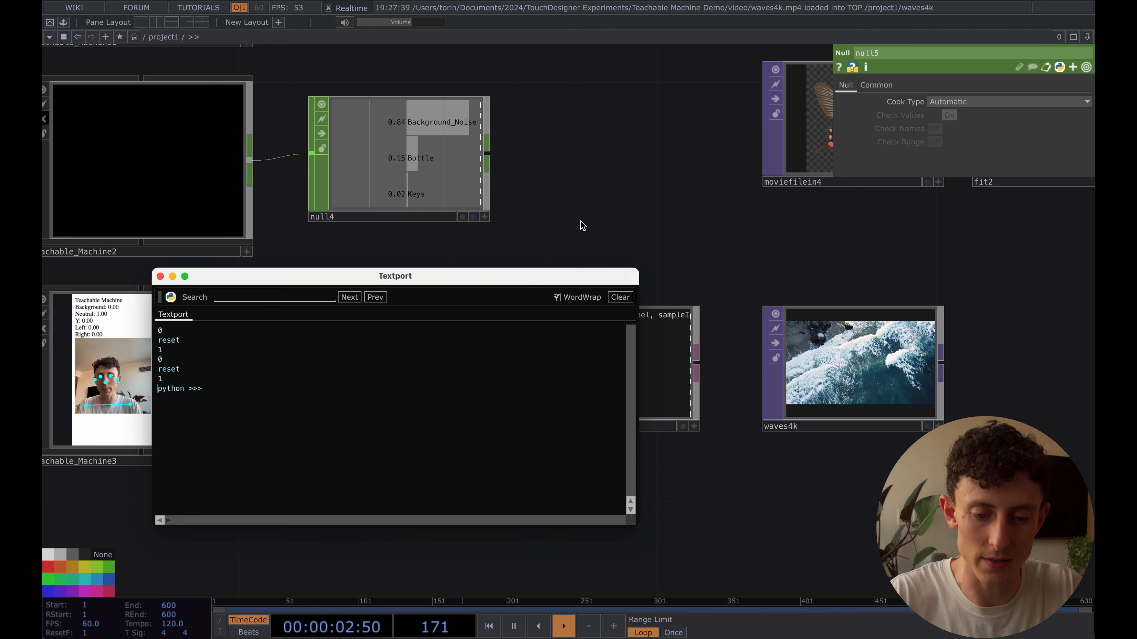
click(618, 299)
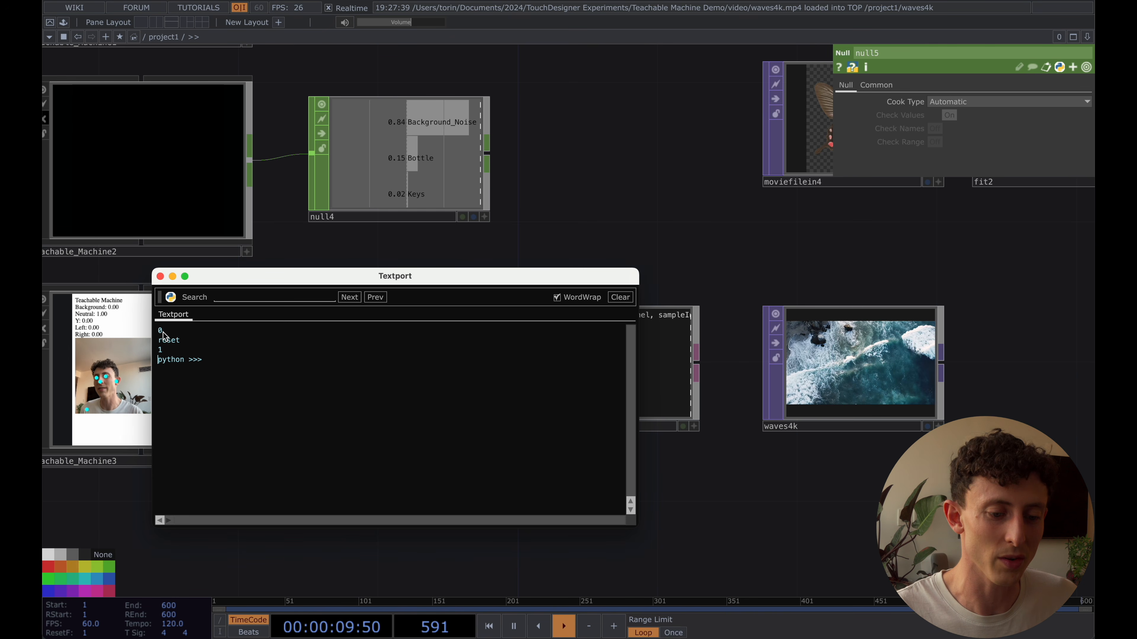
drag(337, 276, 349, 279)
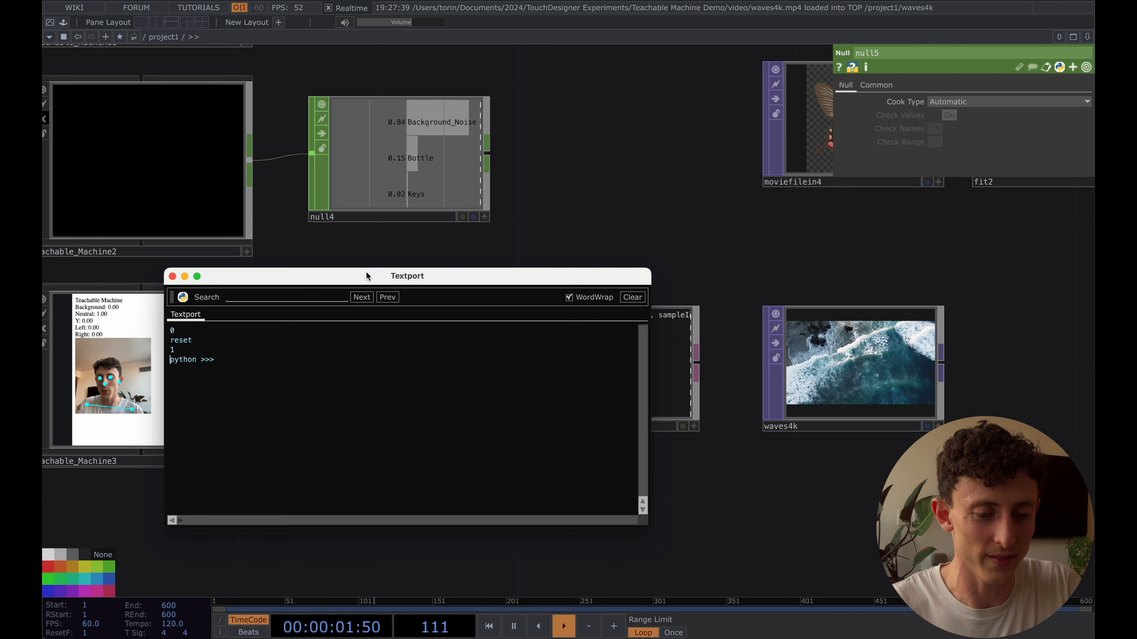
key(alt+t)
Pulse the cue of waves4k and expand its Cue parameter to reveal the cue and cuepulse names
scroll(675, 258, right, 3)
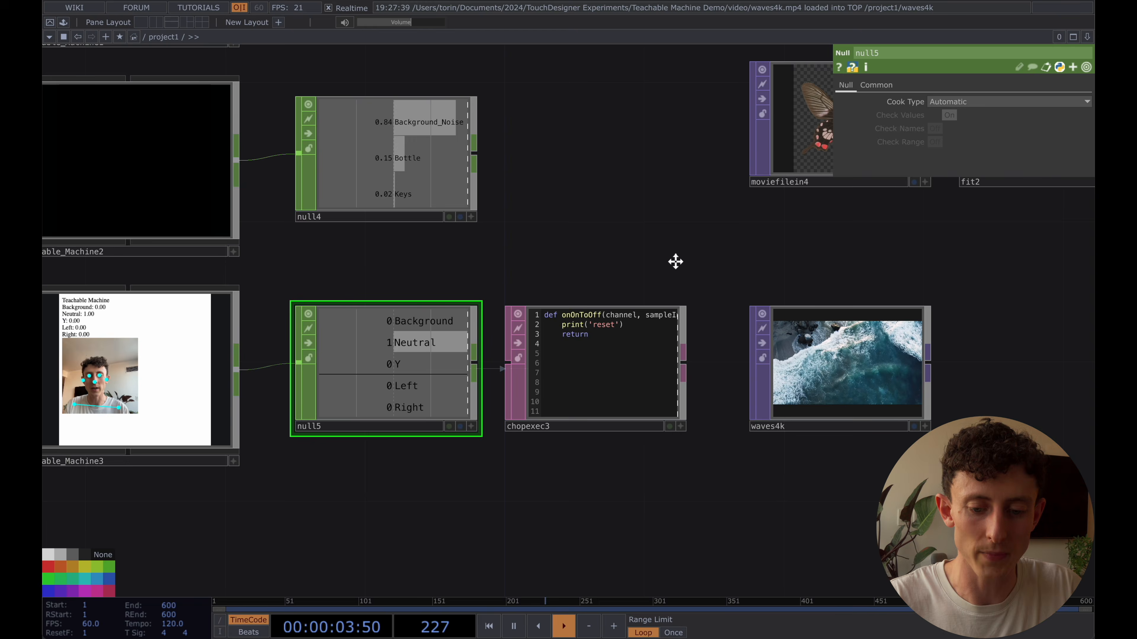
click(890, 313)
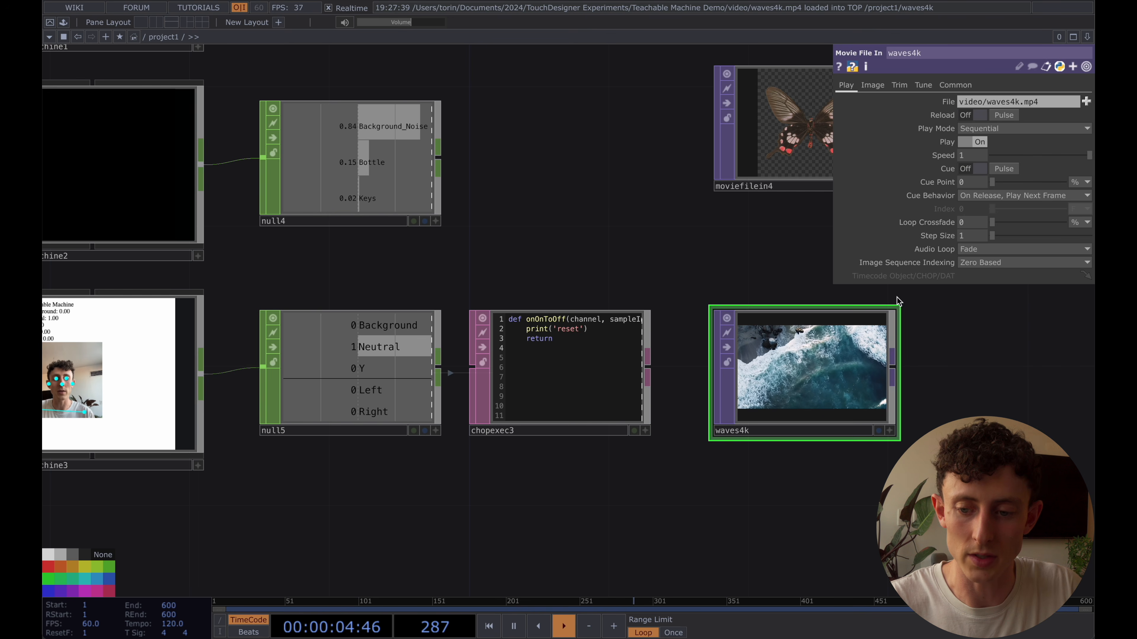
click(1004, 169)
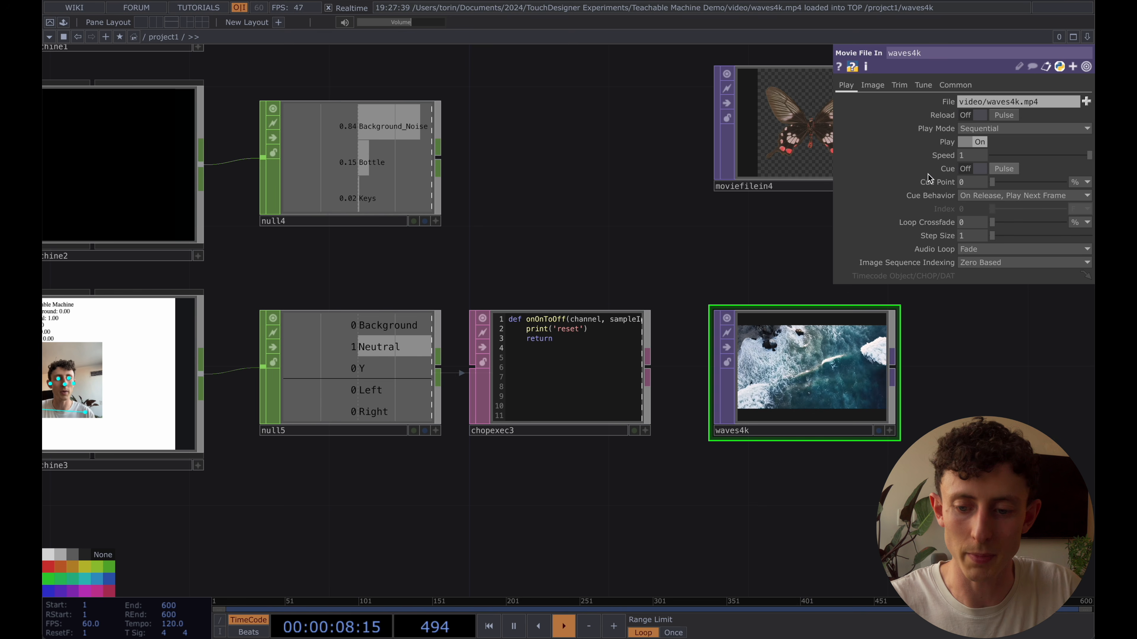
scroll(518, 276, right, 5)
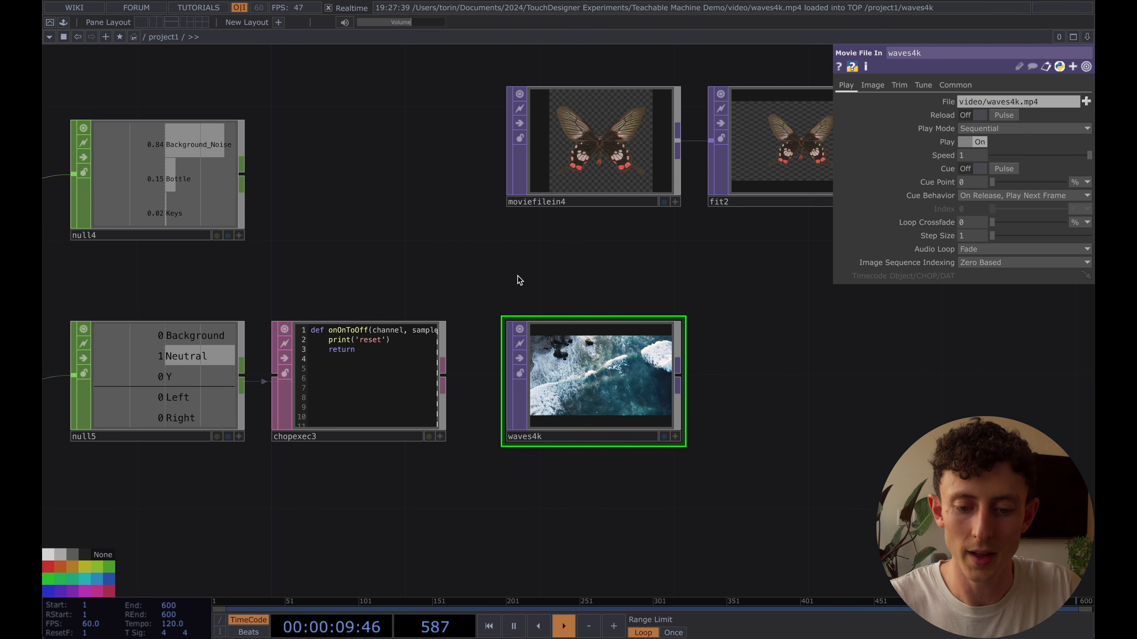
drag(770, 352, 614, 353)
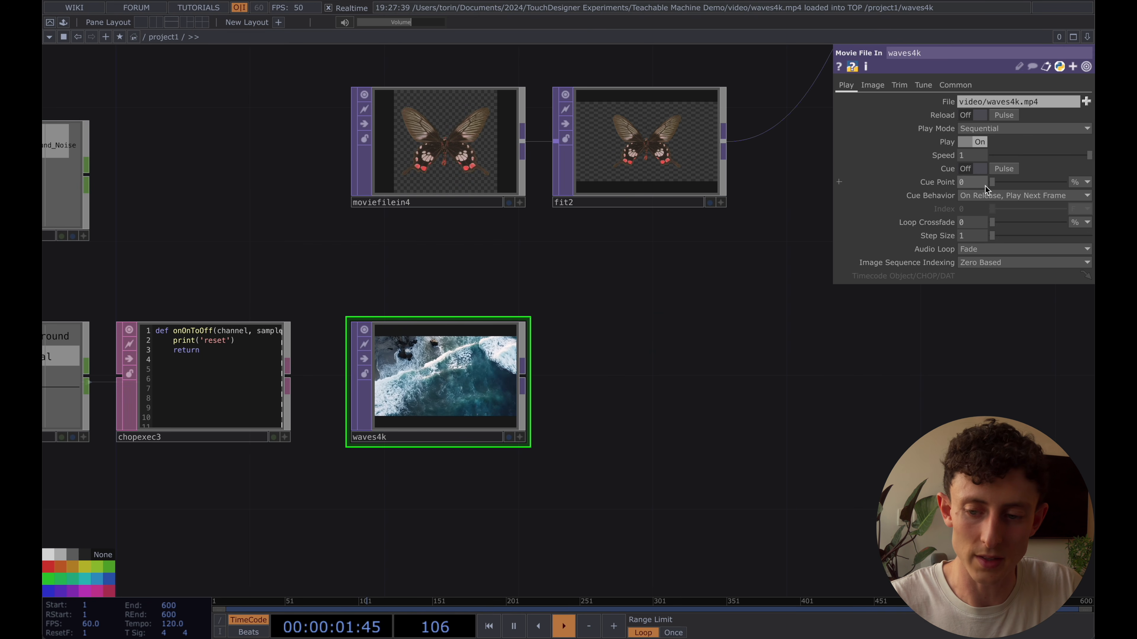
click(944, 170)
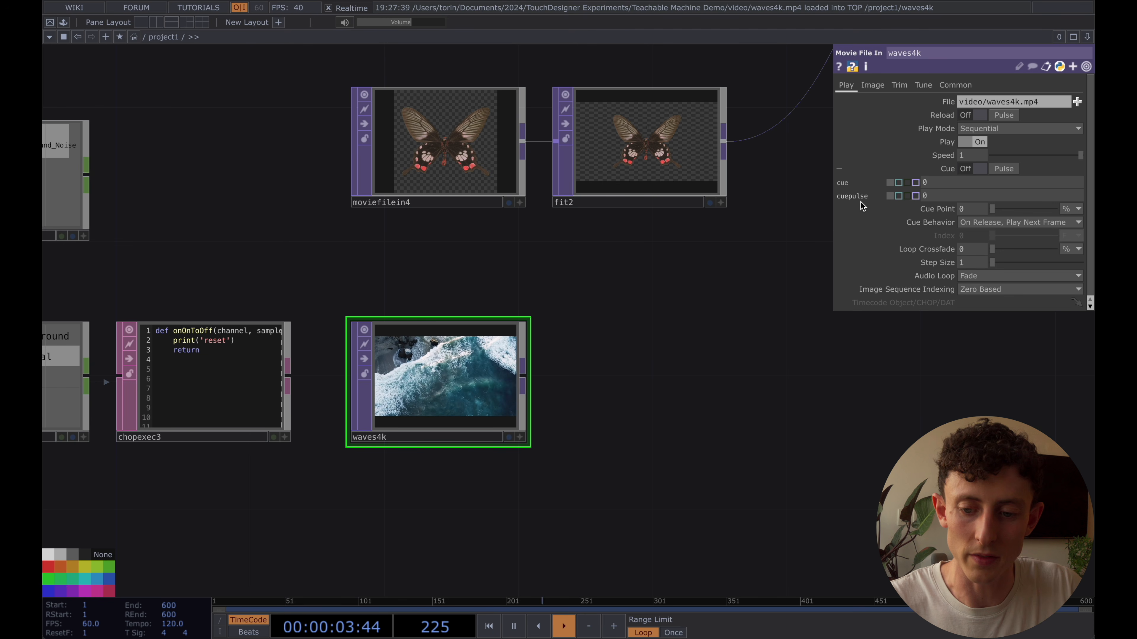
Add a Constant CHOP to the network beside waves4k
key(Tab)
click(506, 264)
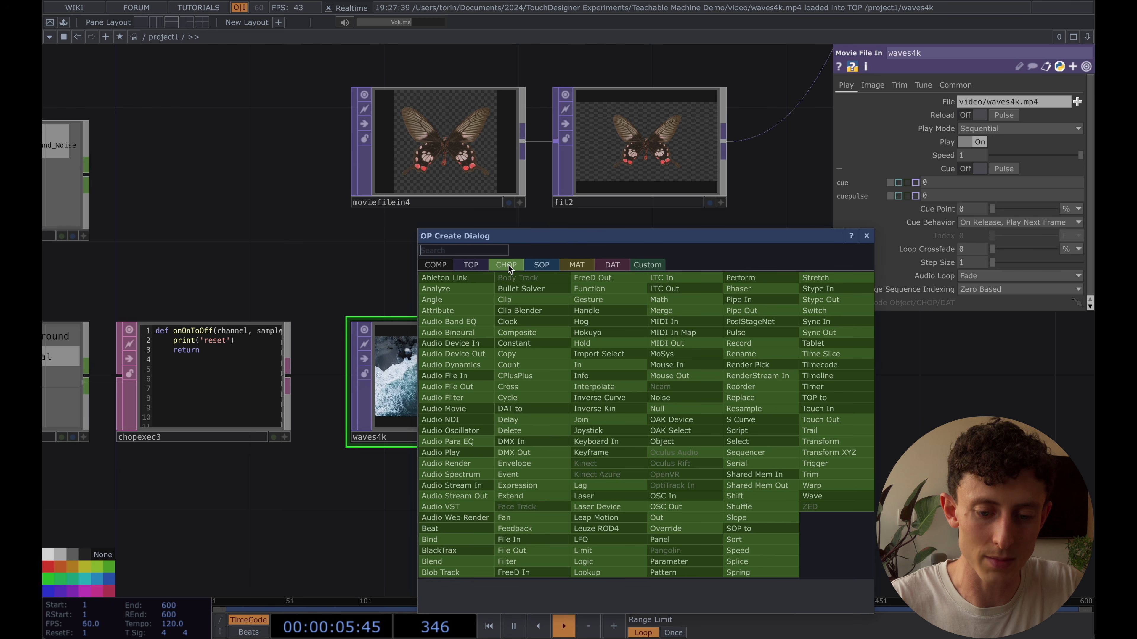
text(cons)
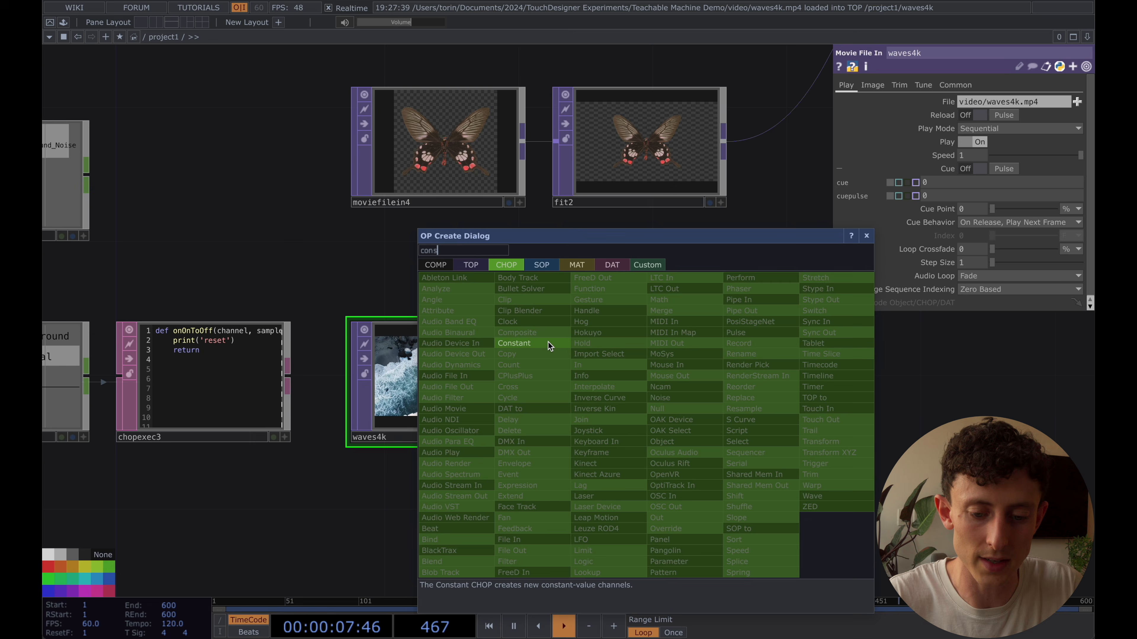
click(548, 343)
click(656, 393)
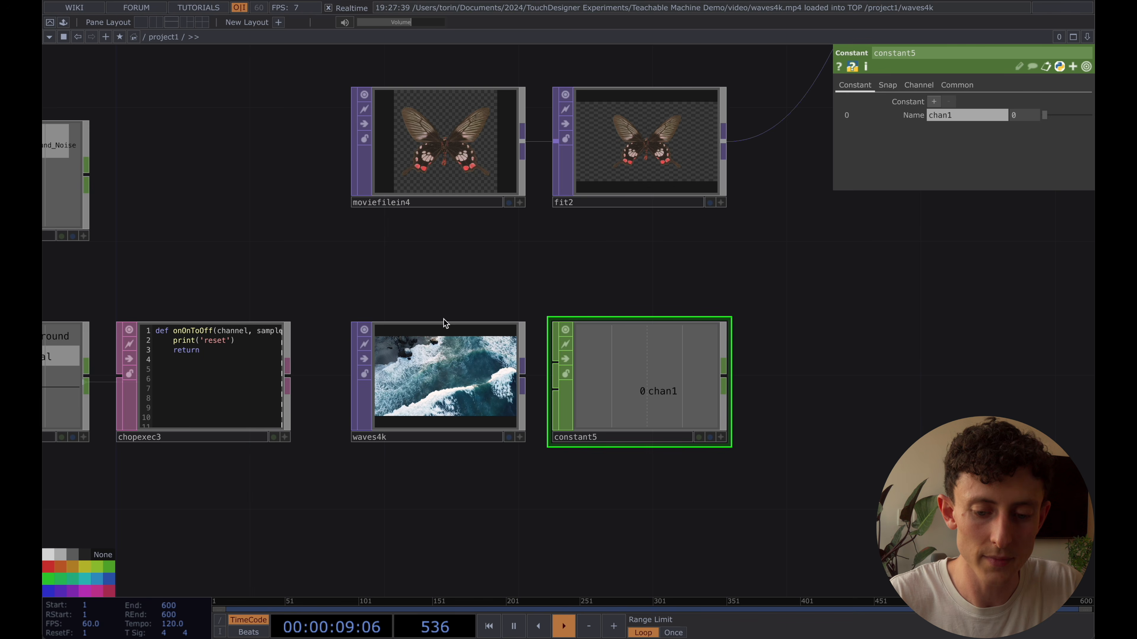
Reference waves4k's cuepulse parameter in the Constant's chan1 value to obtain its expression, cut that expression, and delete the Constant
scroll(469, 330, left, 2)
click(521, 388)
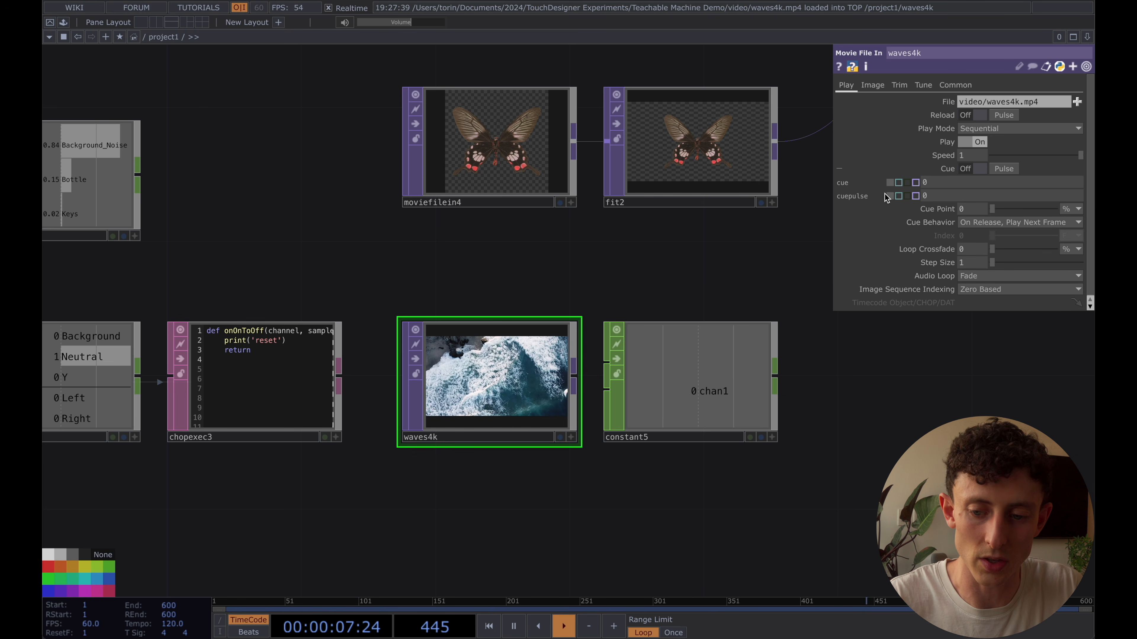
drag(848, 197, 1027, 114)
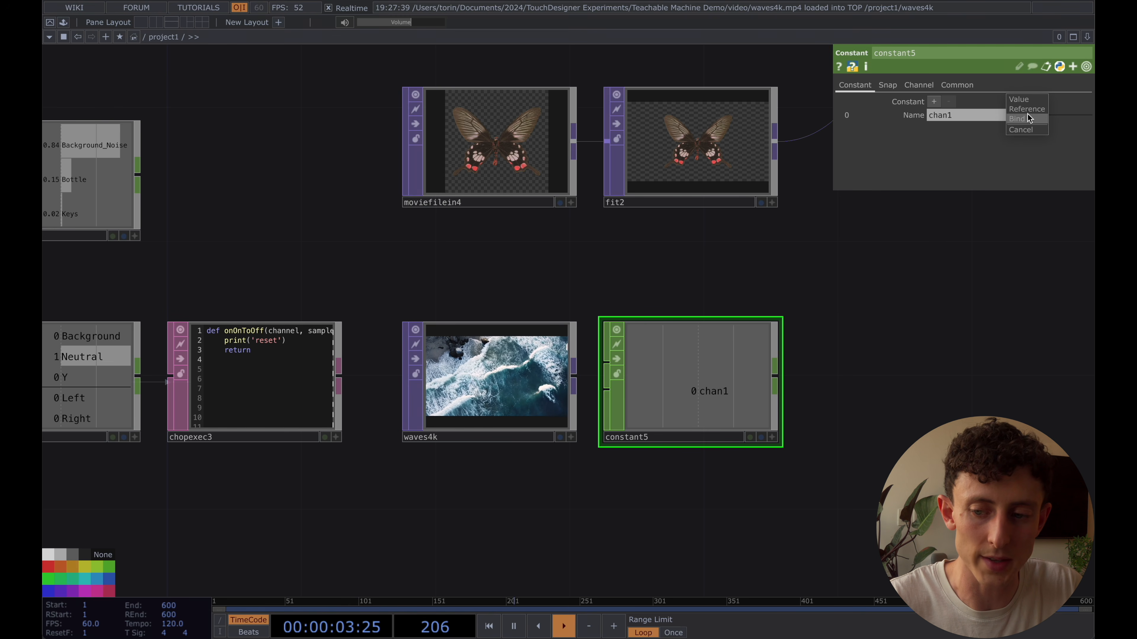
click(1027, 109)
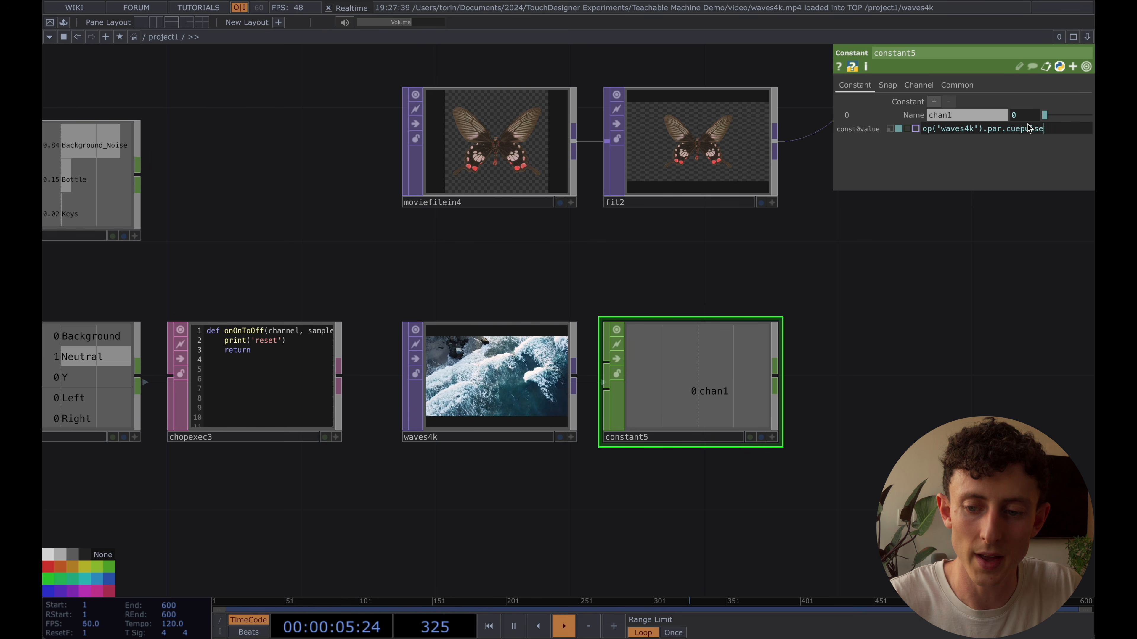
drag(923, 130, 1063, 136)
key(ctrl+c)
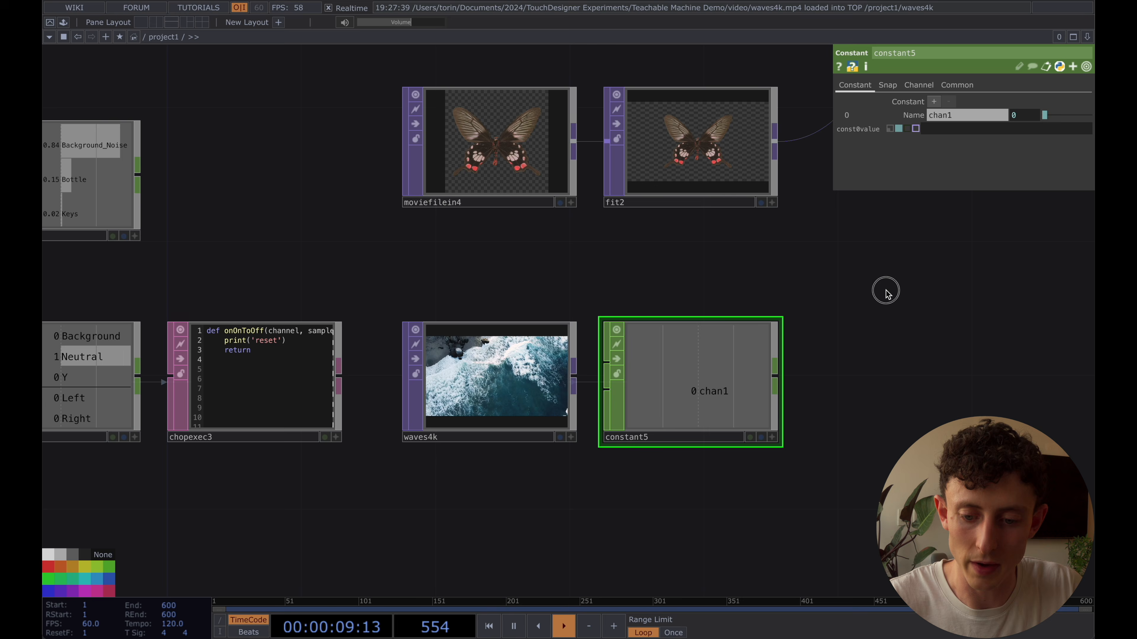
key(Delete)
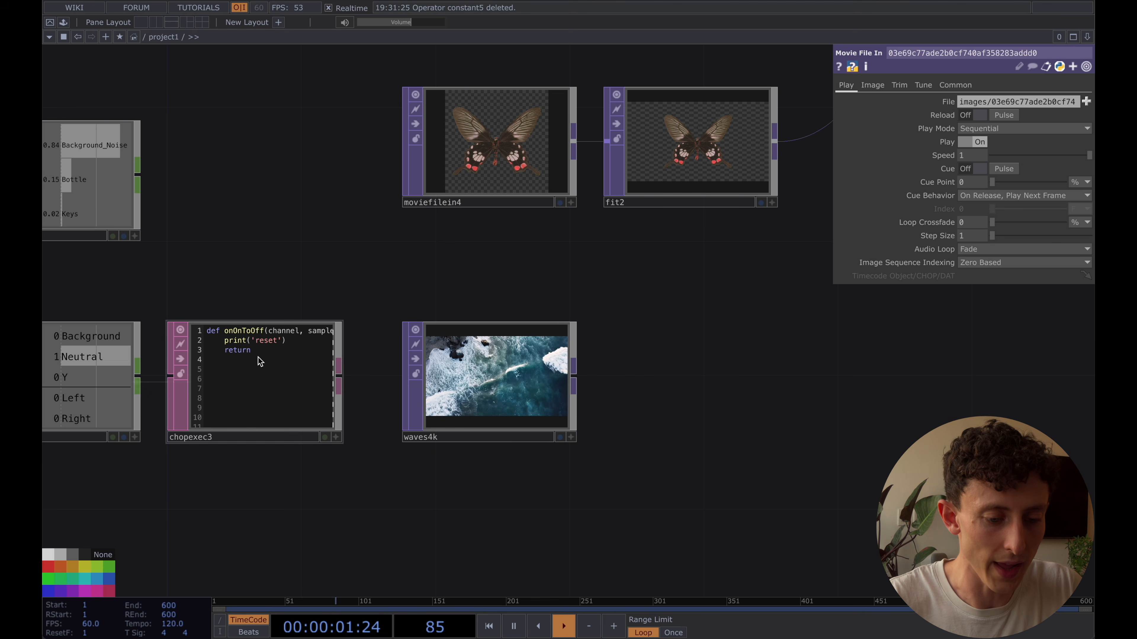
Replace the print('reset') line in chopexec3's onOnToOff function with op('waves4k').par.cuepulse
scroll(258, 360, up, 5)
drag(343, 251, 499, 252)
click(398, 319)
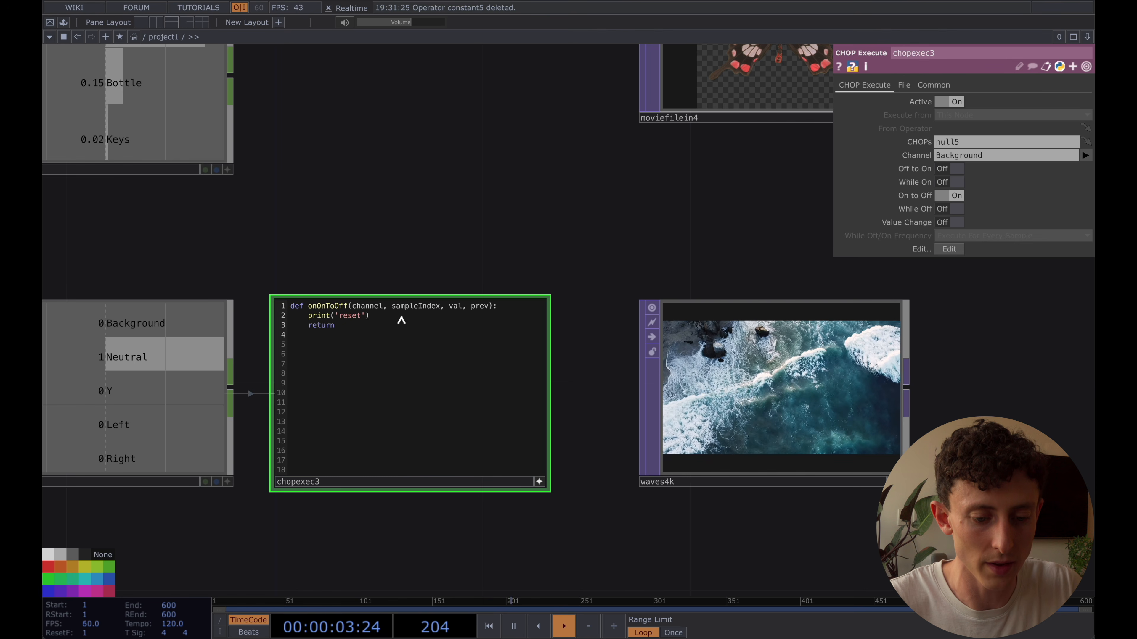
drag(398, 319, 309, 319)
key(ctrl+v)
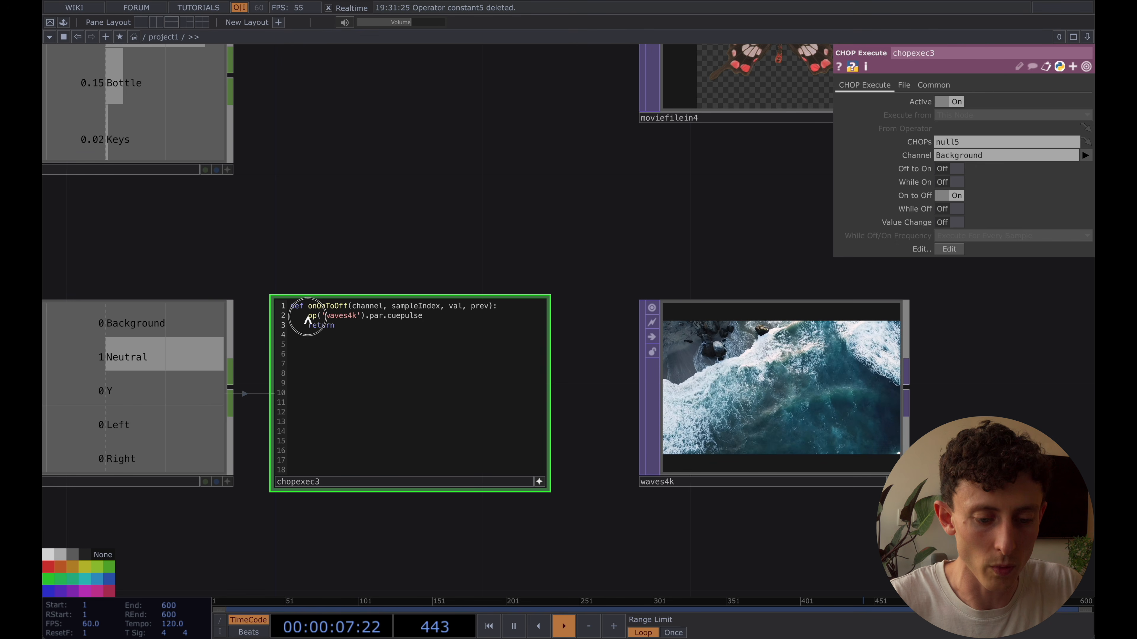
Append .pulse() to the cuepulse line in chopexec3 and leave the script's edit mode
drag(308, 317, 361, 319)
double_click(338, 318)
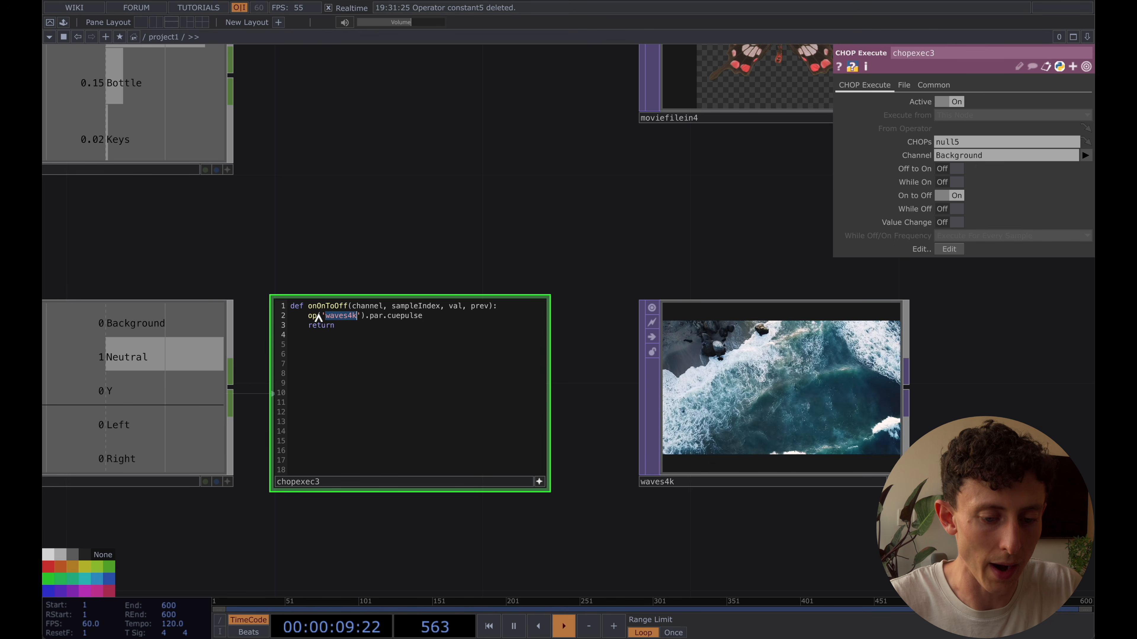
click(667, 484)
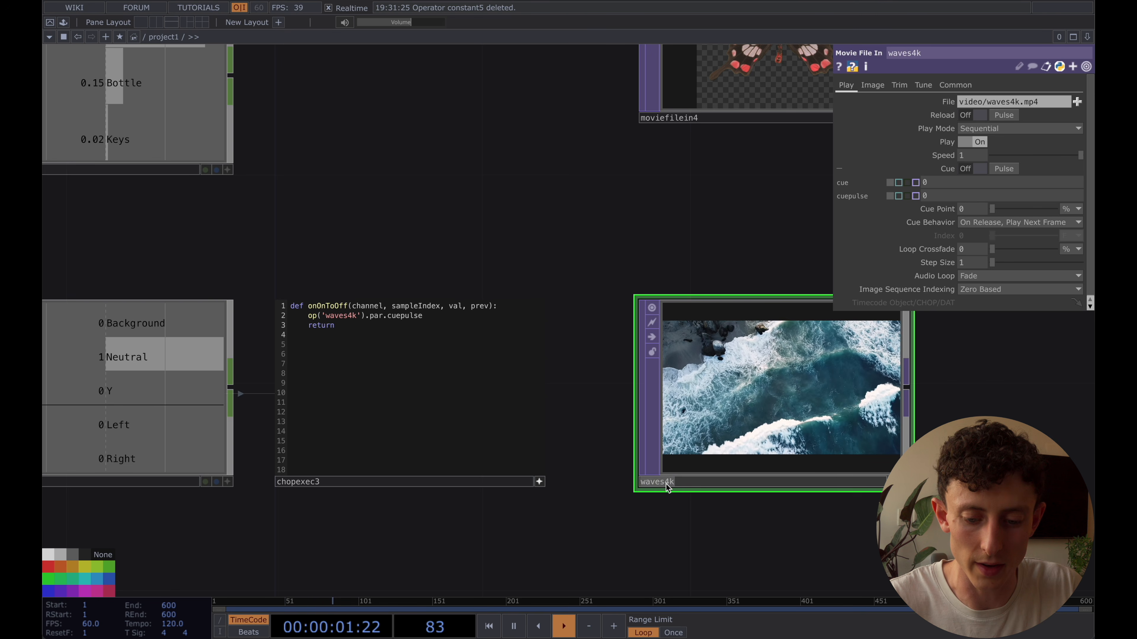
double_click(375, 316)
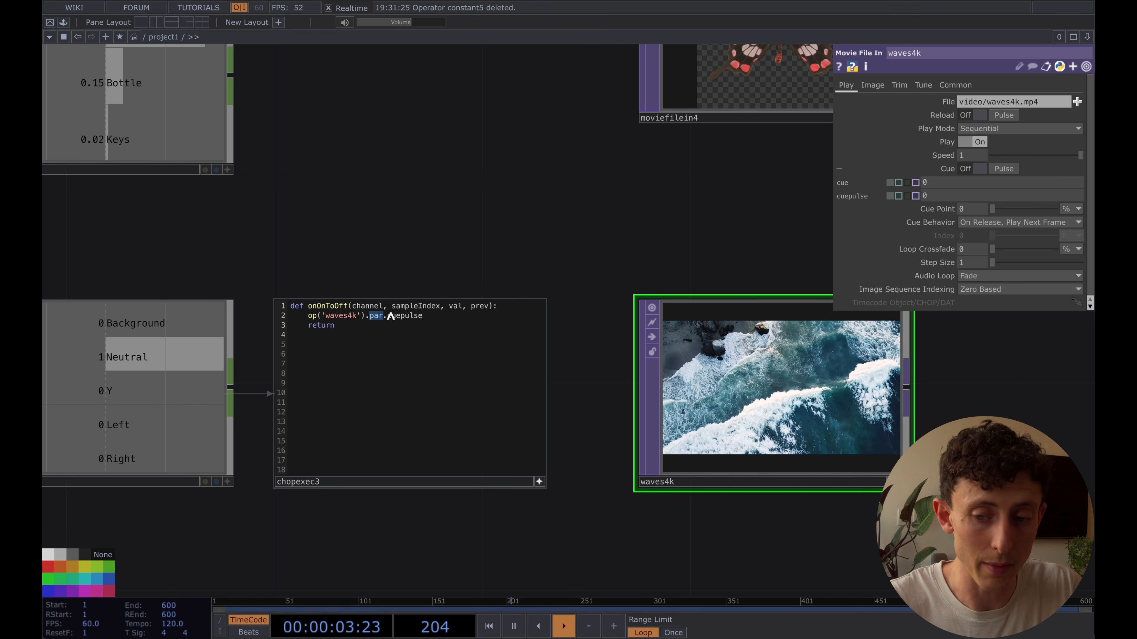
click(396, 322)
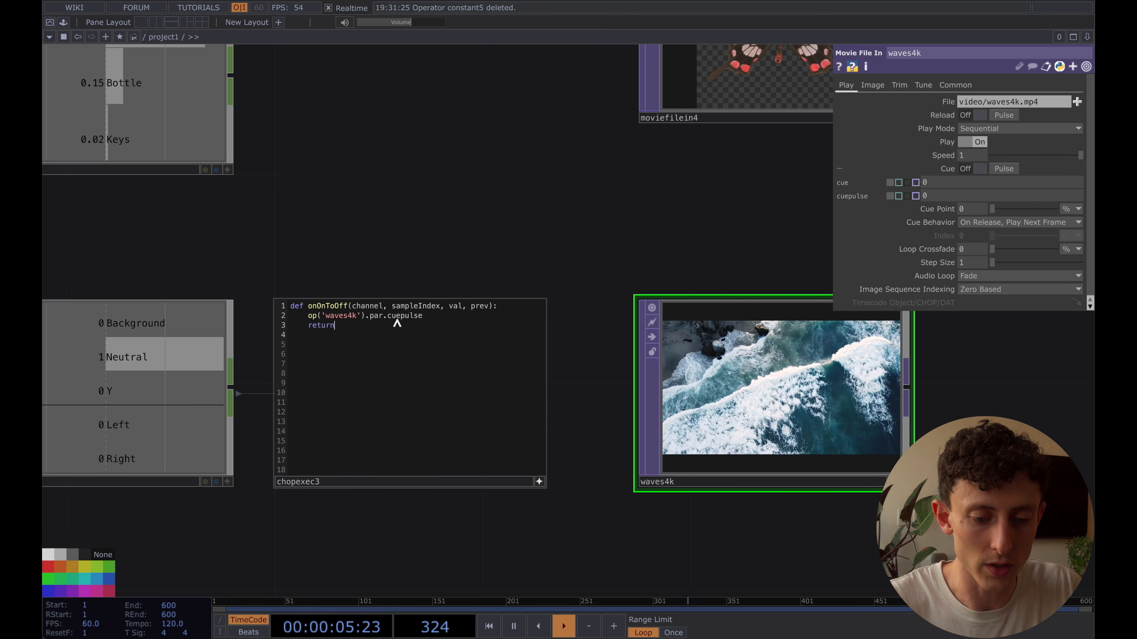
click(434, 319)
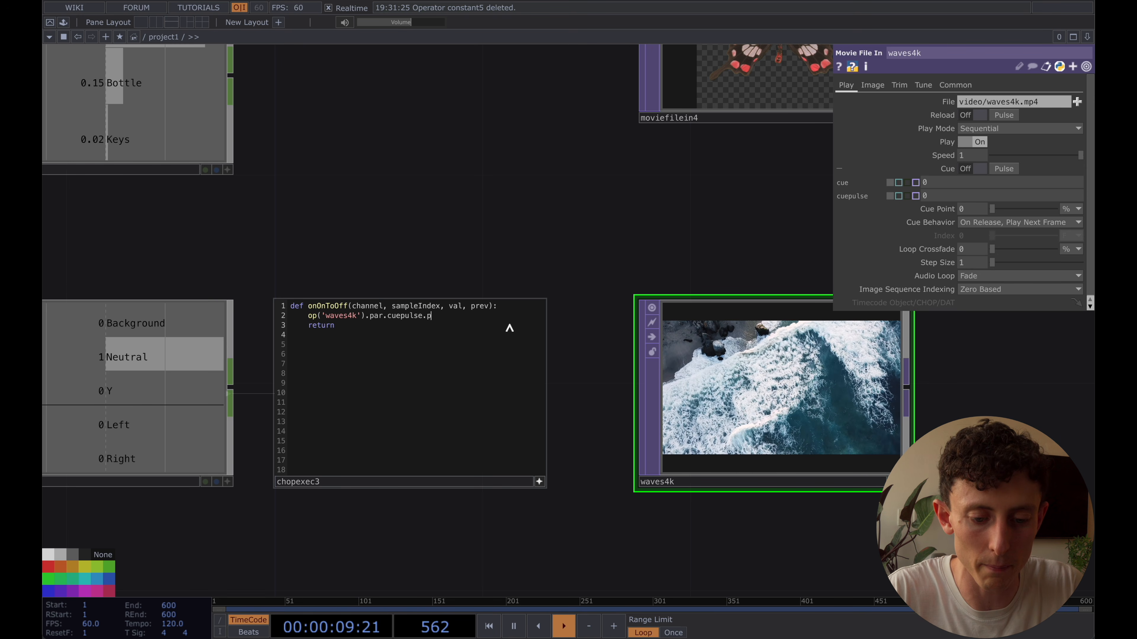
scroll(541, 488, down, 3)
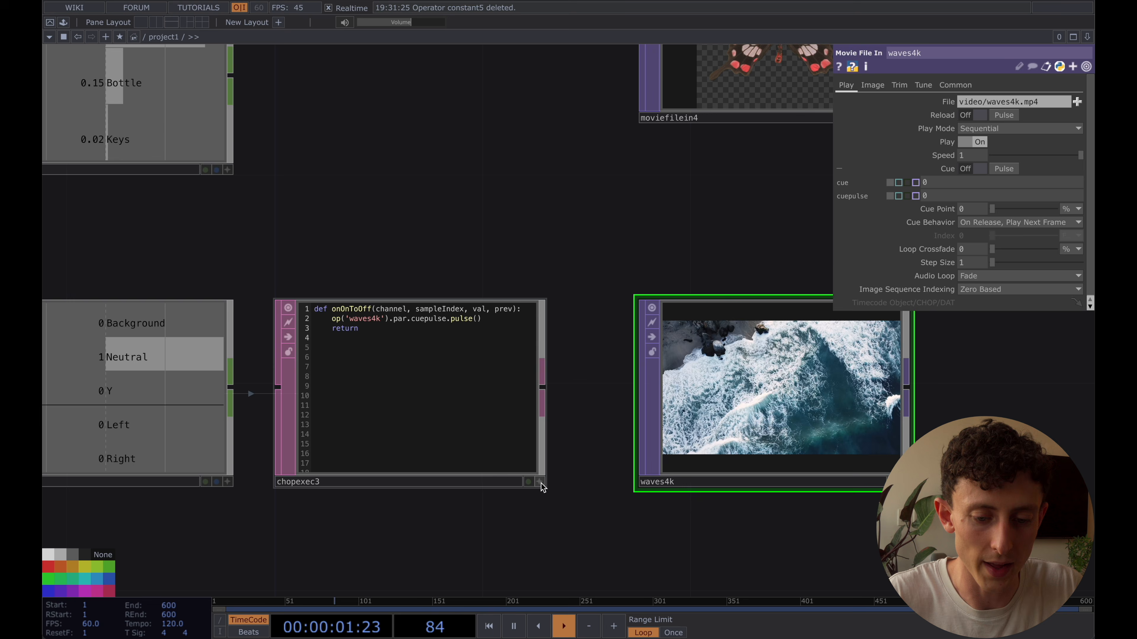
Bypass the waves4k movie operator and select the Teachable_Machine3 container
drag(564, 343, 508, 279)
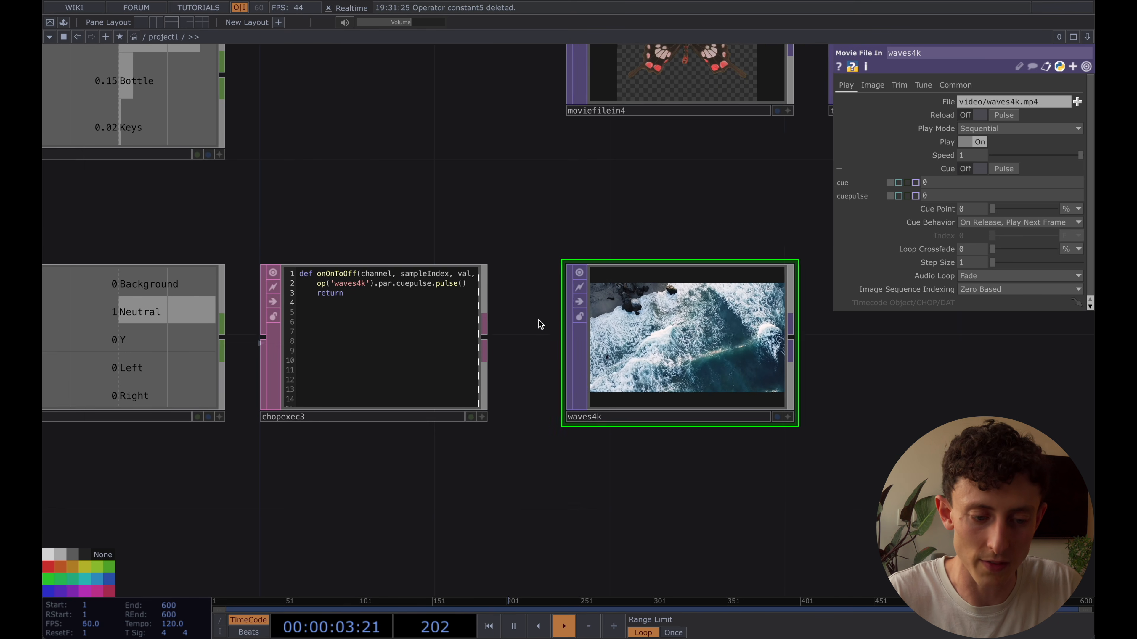
drag(523, 316, 522, 306)
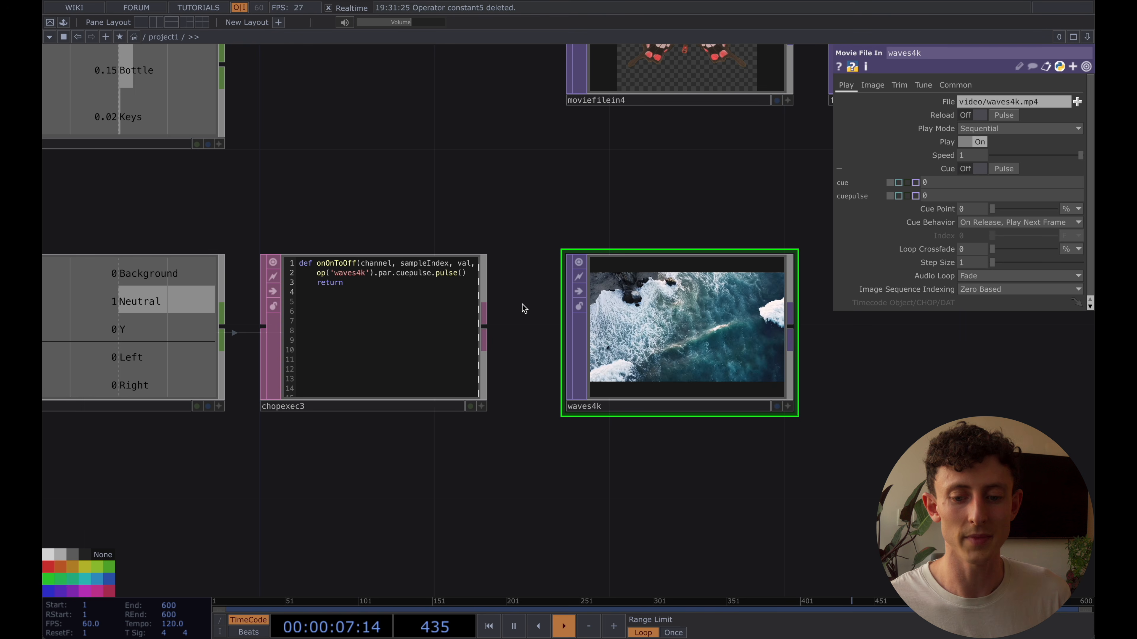
scroll(537, 268, down, 2)
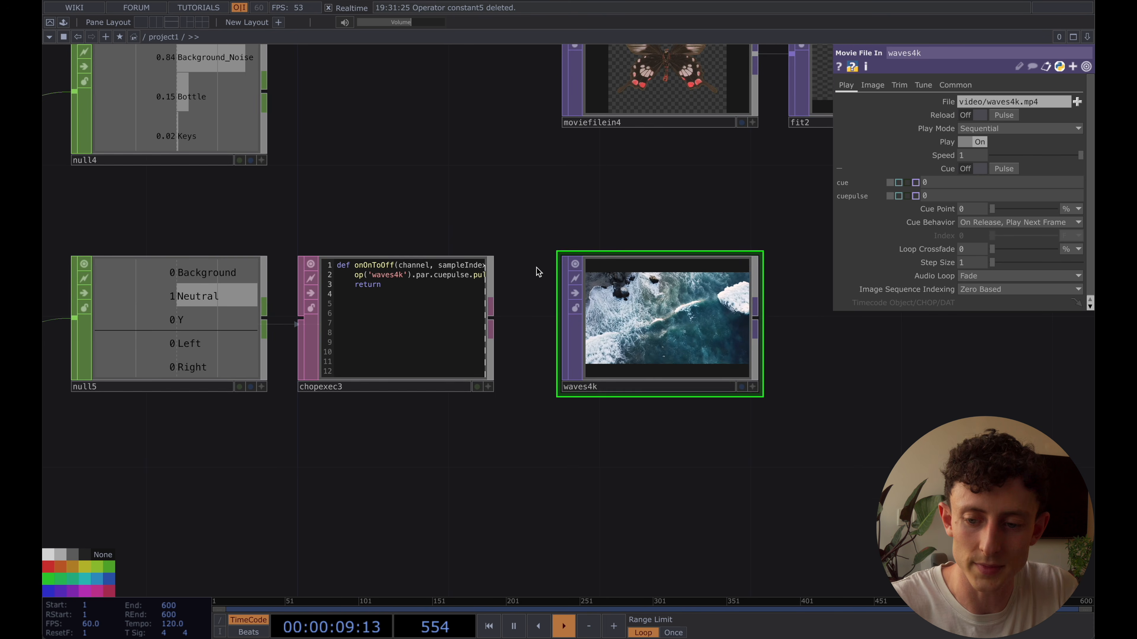
drag(560, 224, 566, 233)
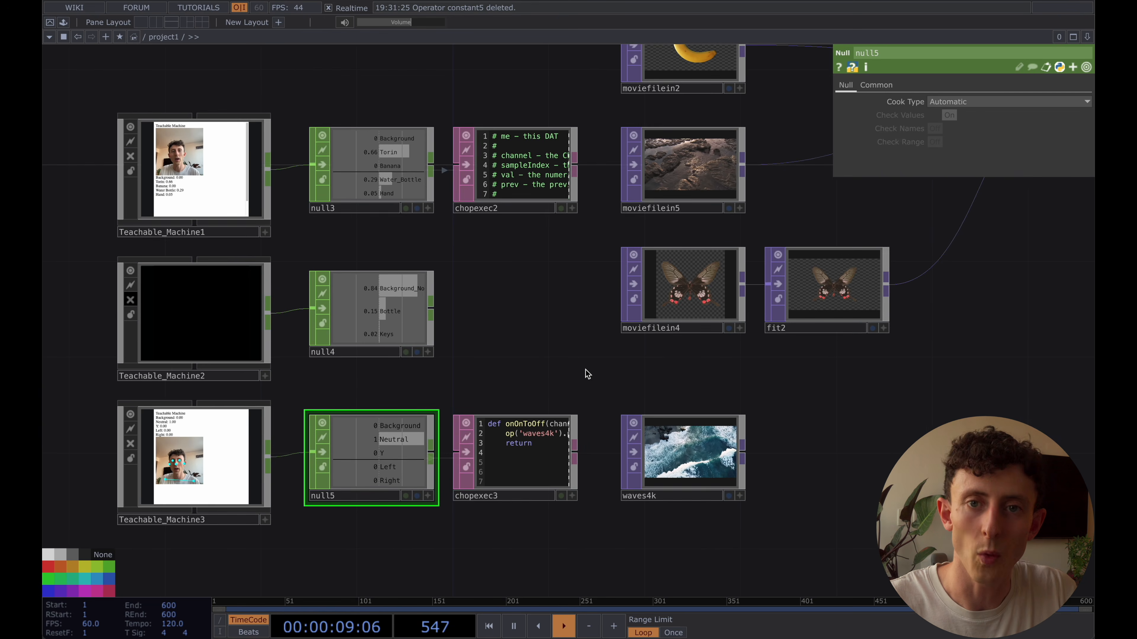
drag(541, 368, 625, 330)
drag(528, 347, 526, 340)
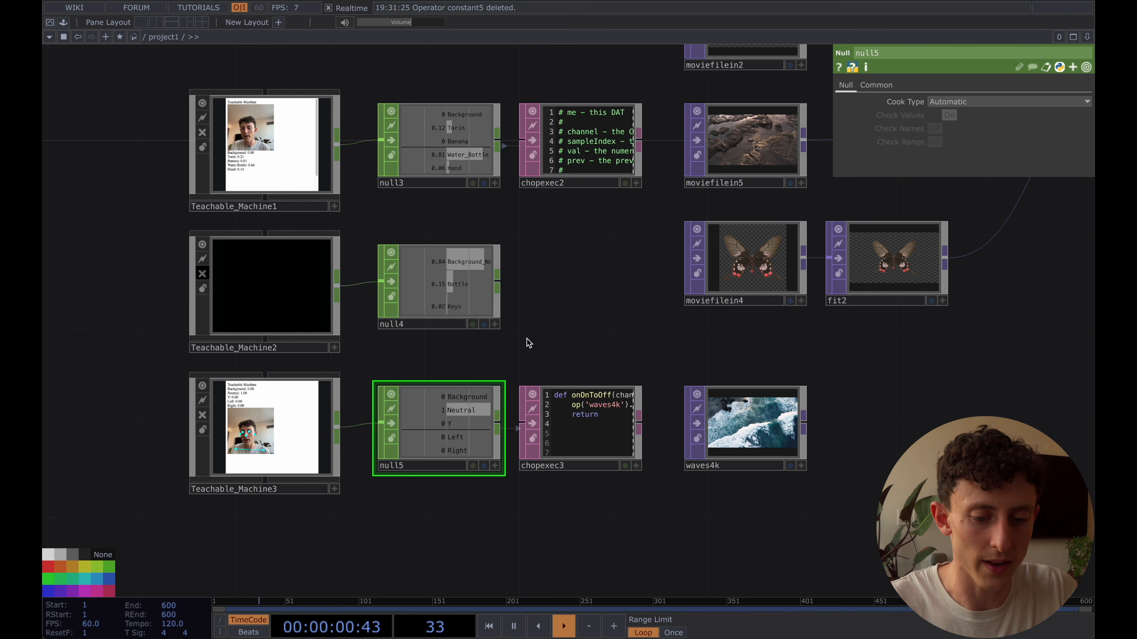
click(698, 424)
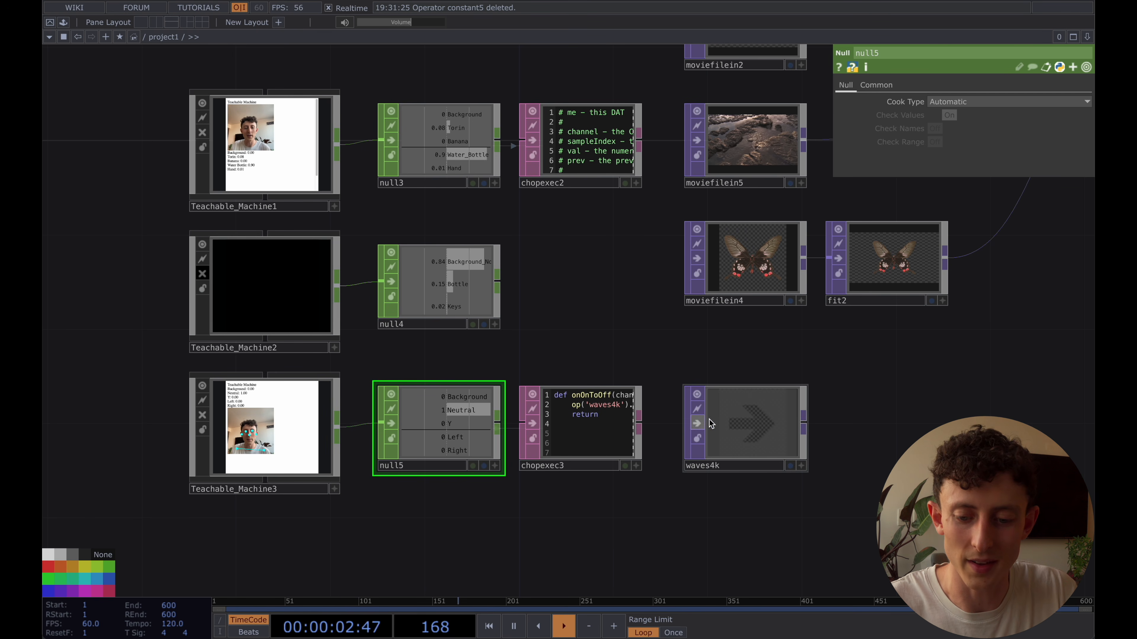
drag(633, 317, 691, 371)
click(671, 484)
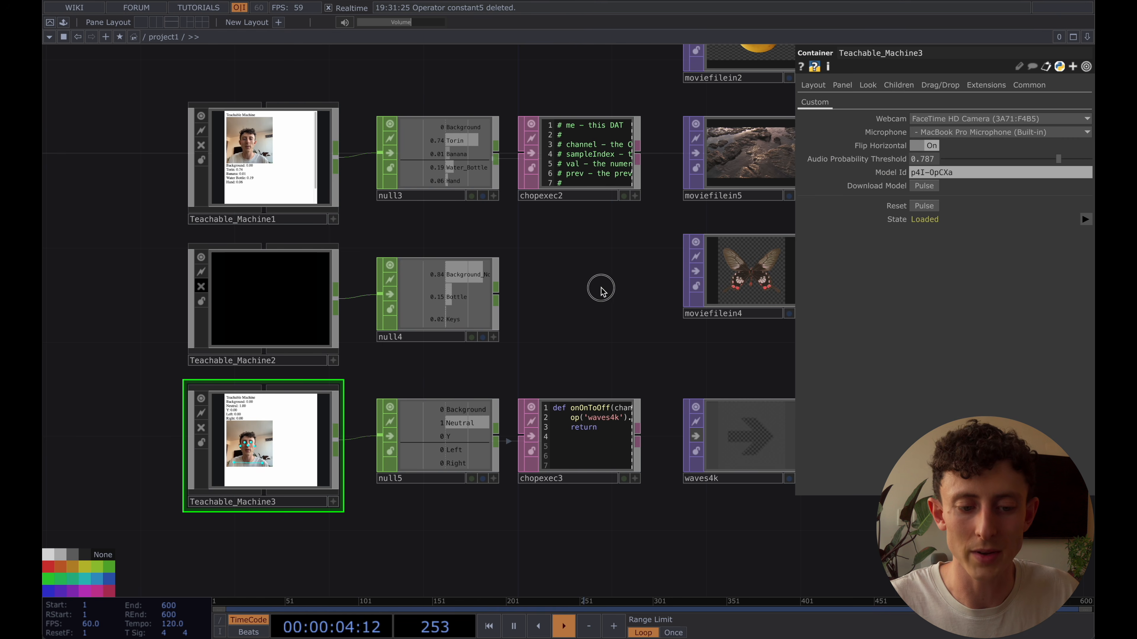
drag(601, 291, 592, 290)
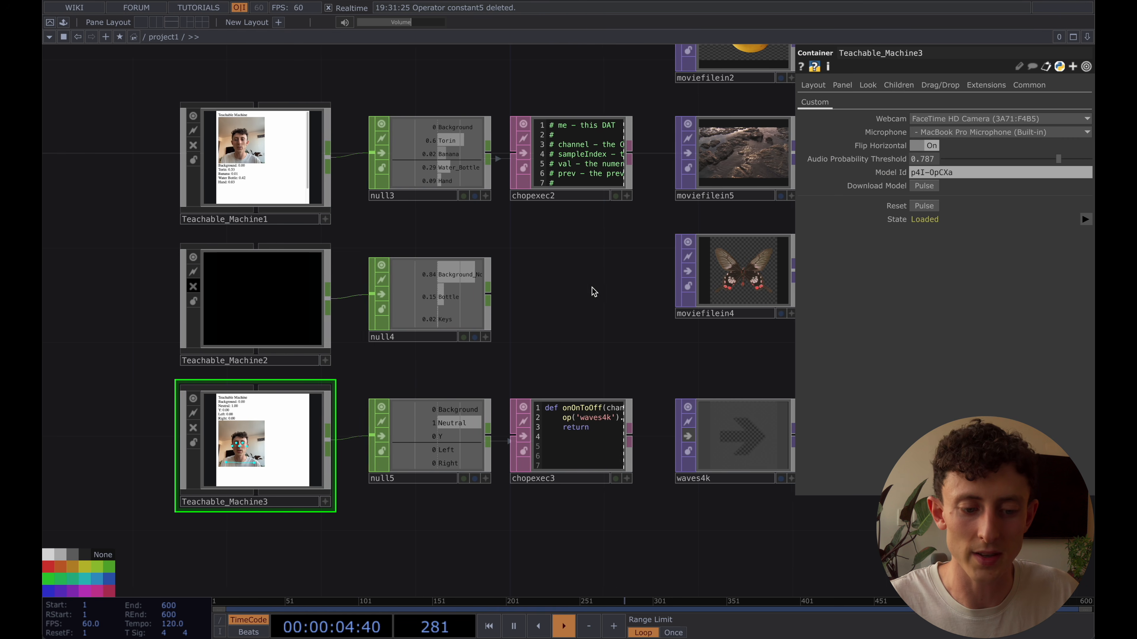
click(257, 185)
click(245, 438)
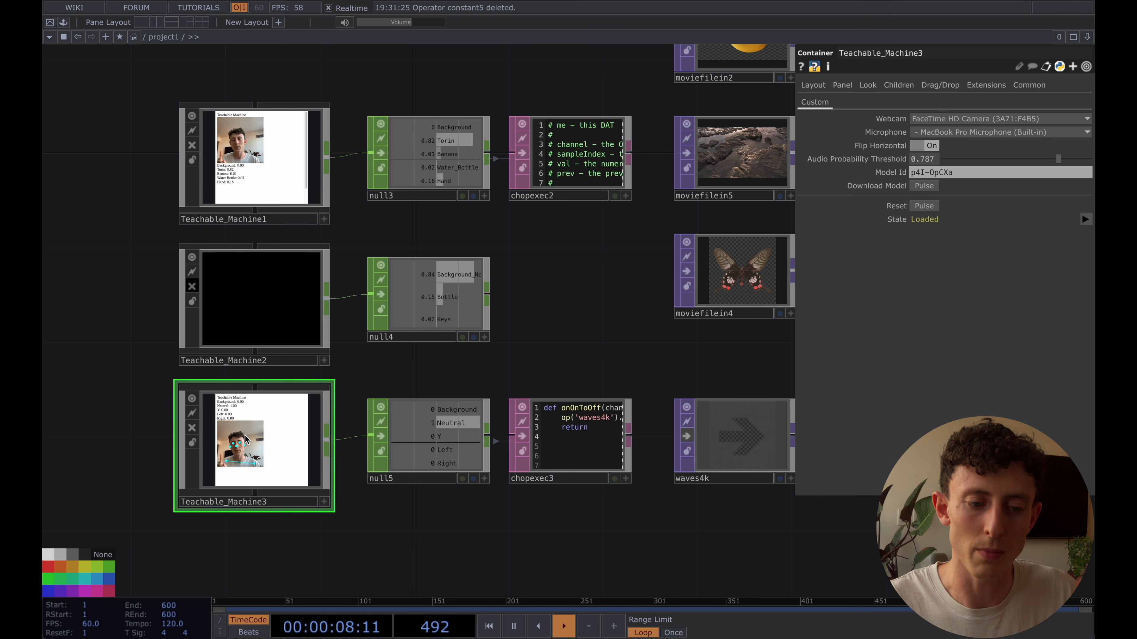
click(256, 179)
click(260, 404)
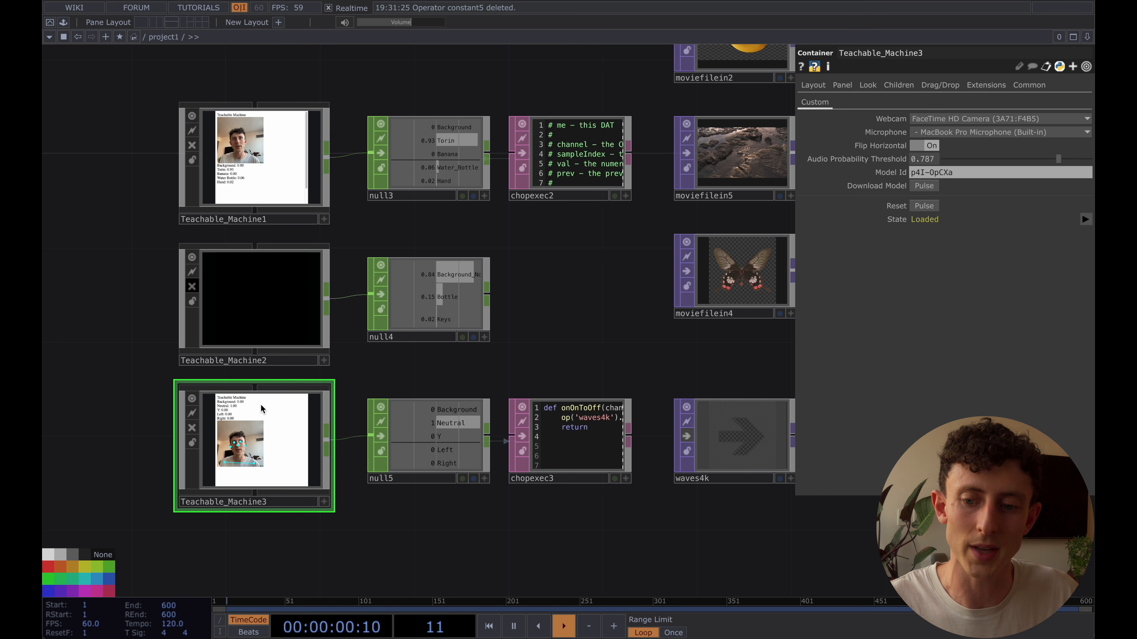
click(252, 199)
click(274, 426)
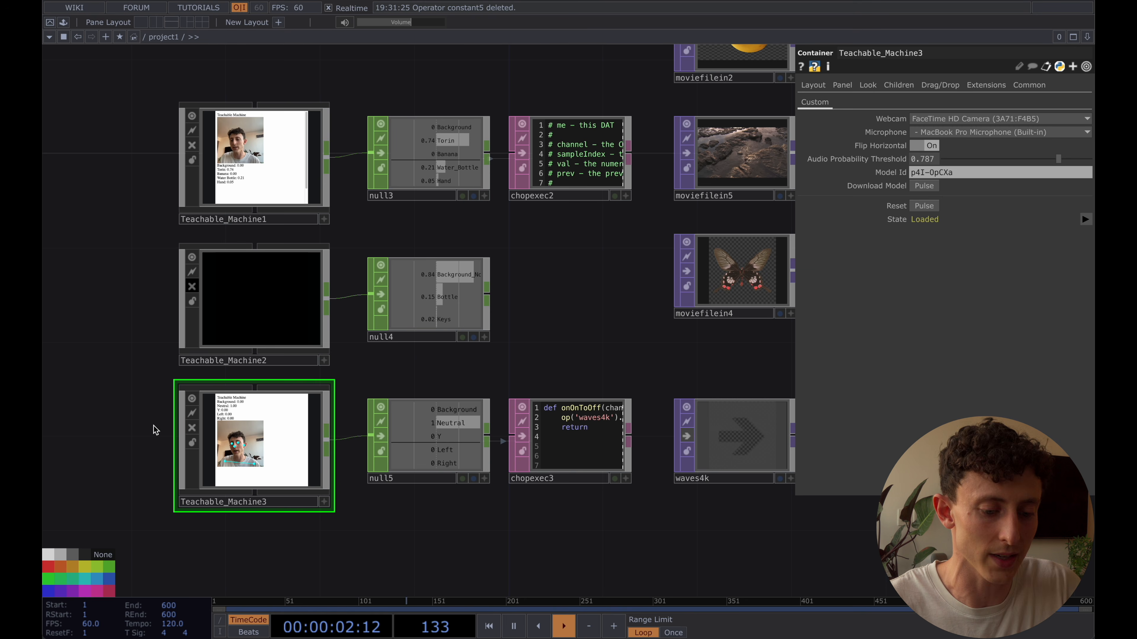
scroll(110, 410, down, 3)
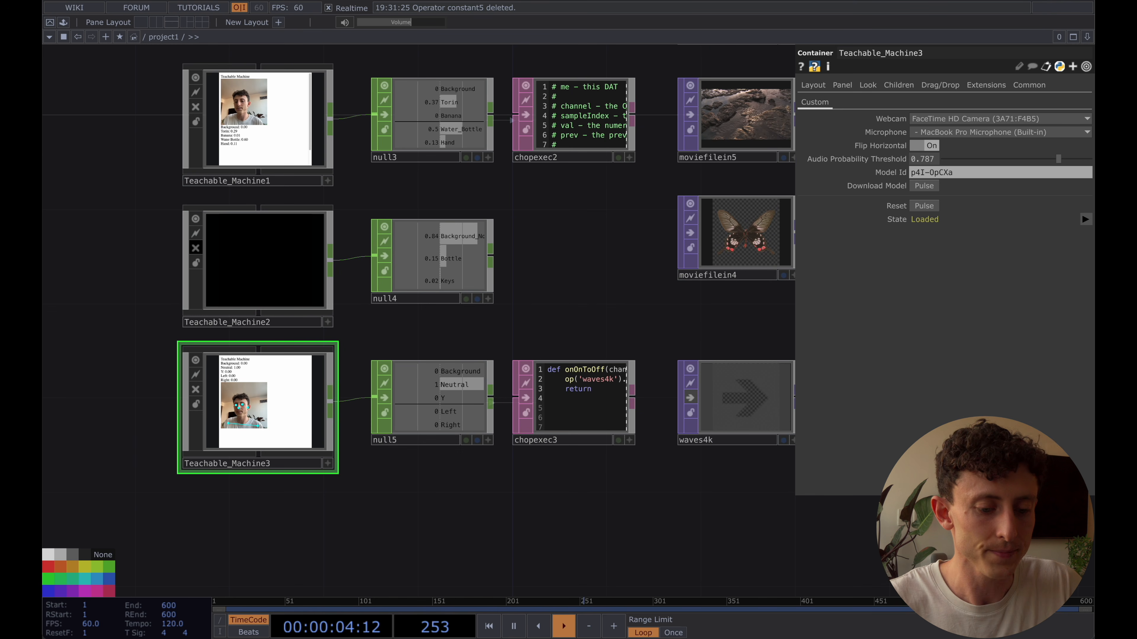
Start saving the Teachable_Machine3 component as a .tox and browse to the Teachable Machine Demo project folder in Documents
right_click(257, 400)
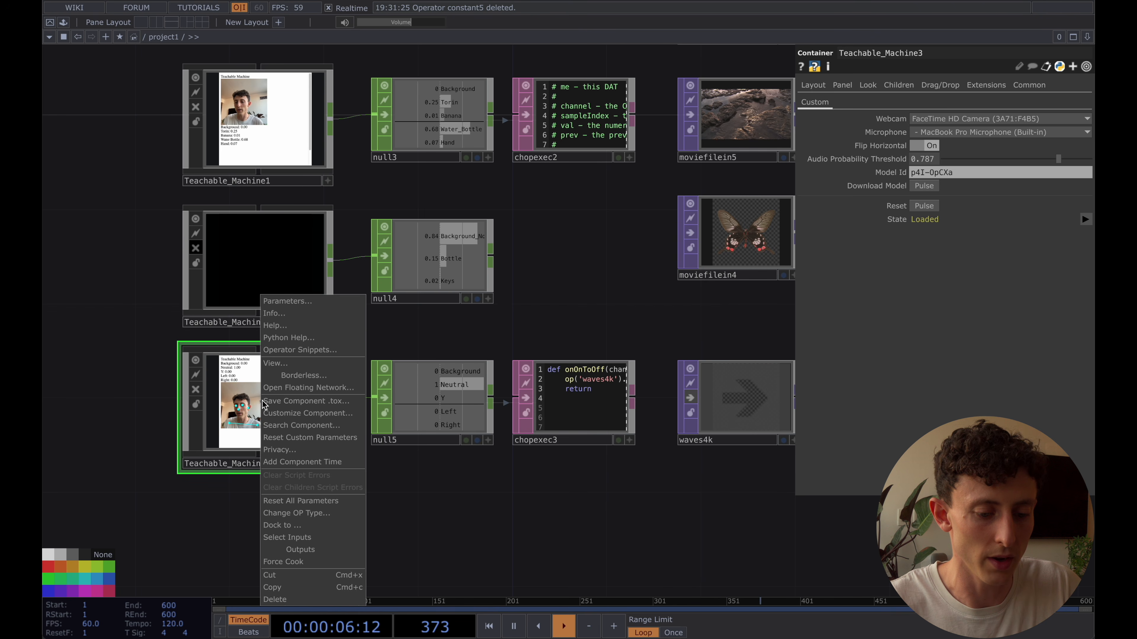
click(319, 403)
click(356, 263)
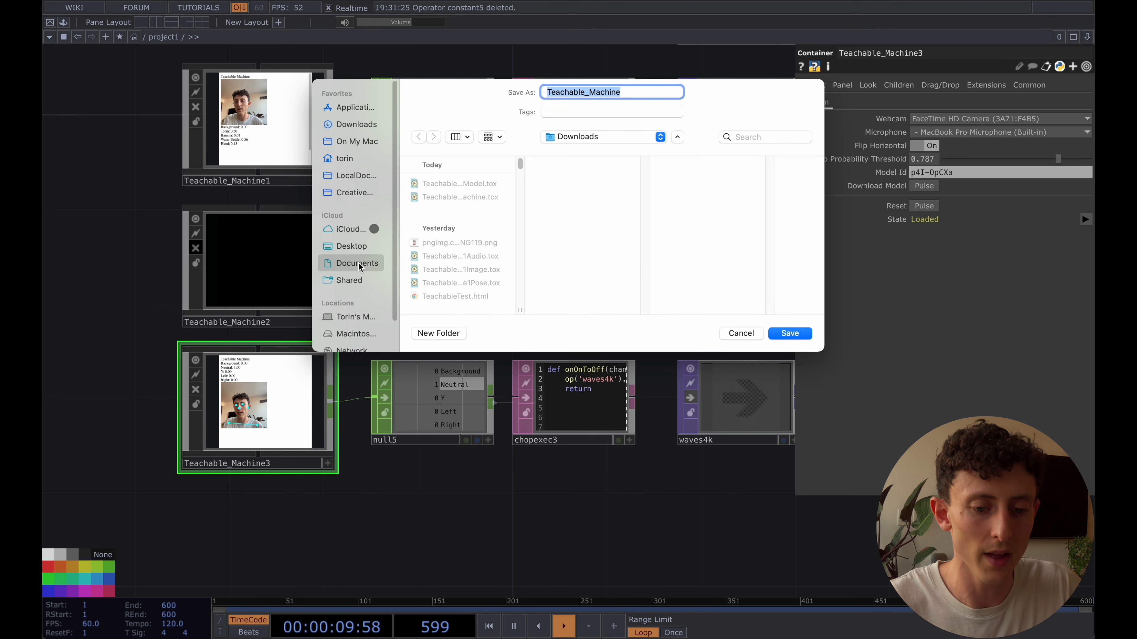
click(460, 182)
key(Right)
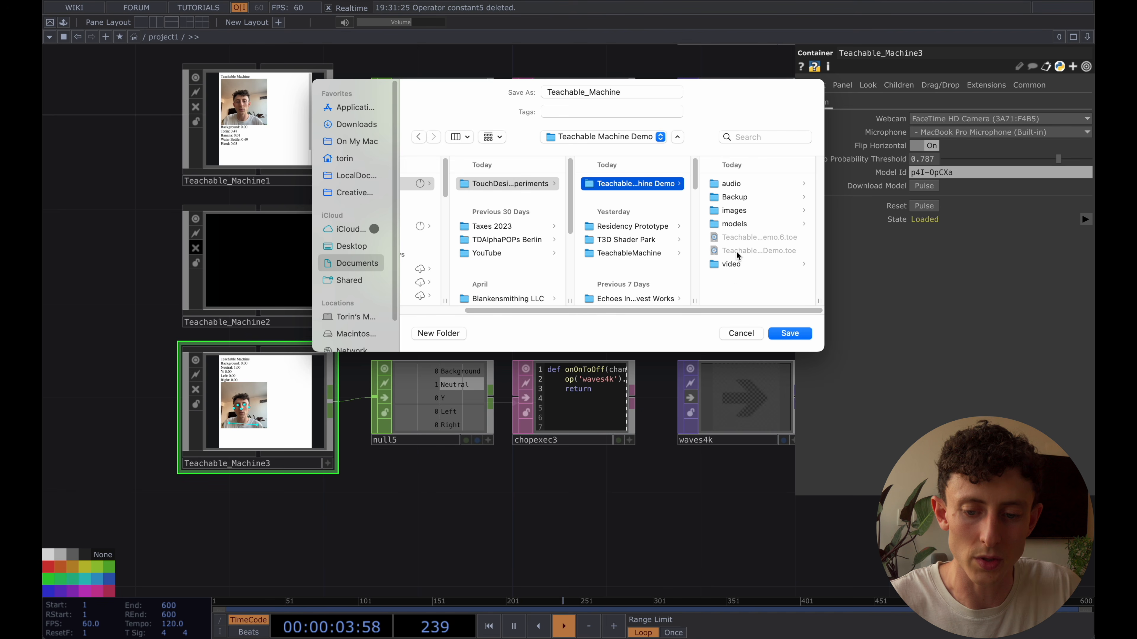
Create a folder named toxes inside Teachable Machine Demo and save the component there as Teachable_Machine_Pose
click(438, 333)
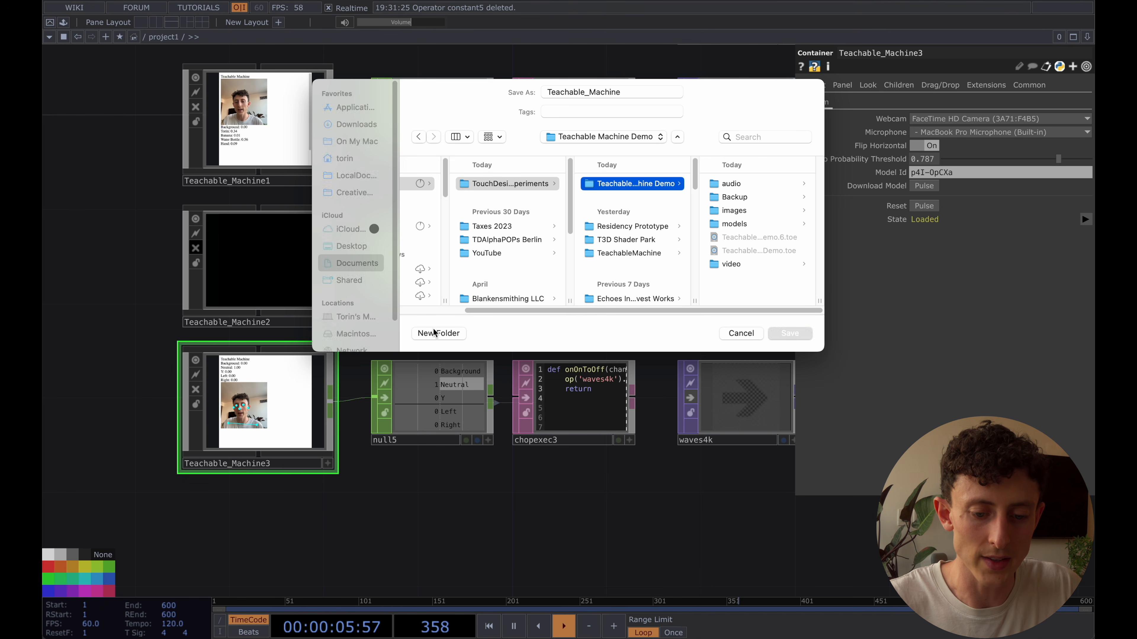
text(tox)
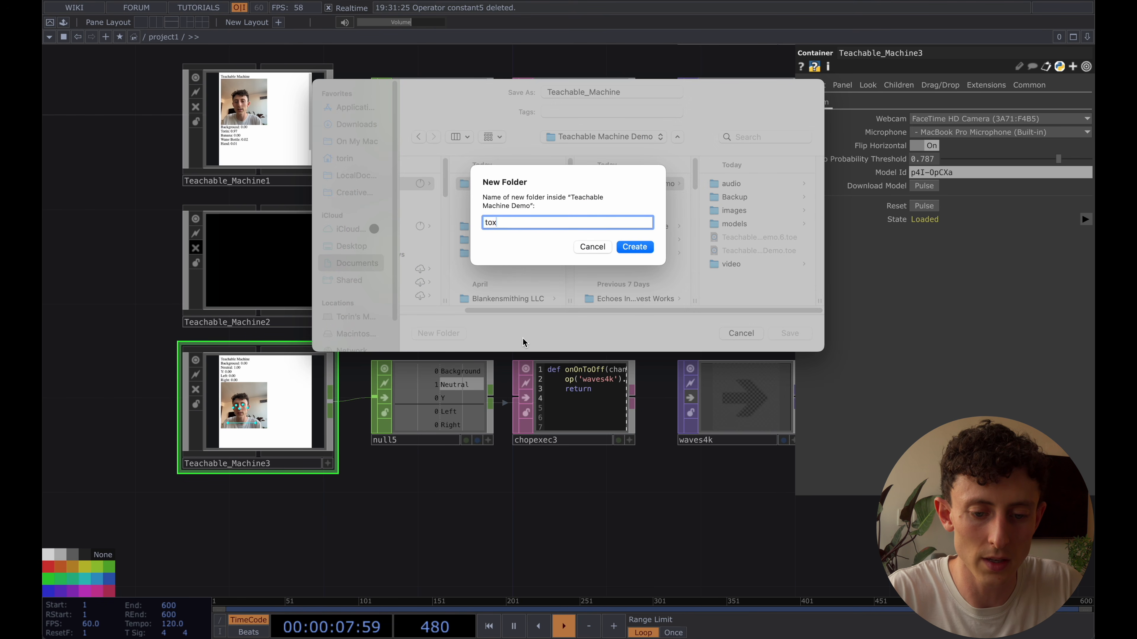
text(es)
key(Return)
click(629, 91)
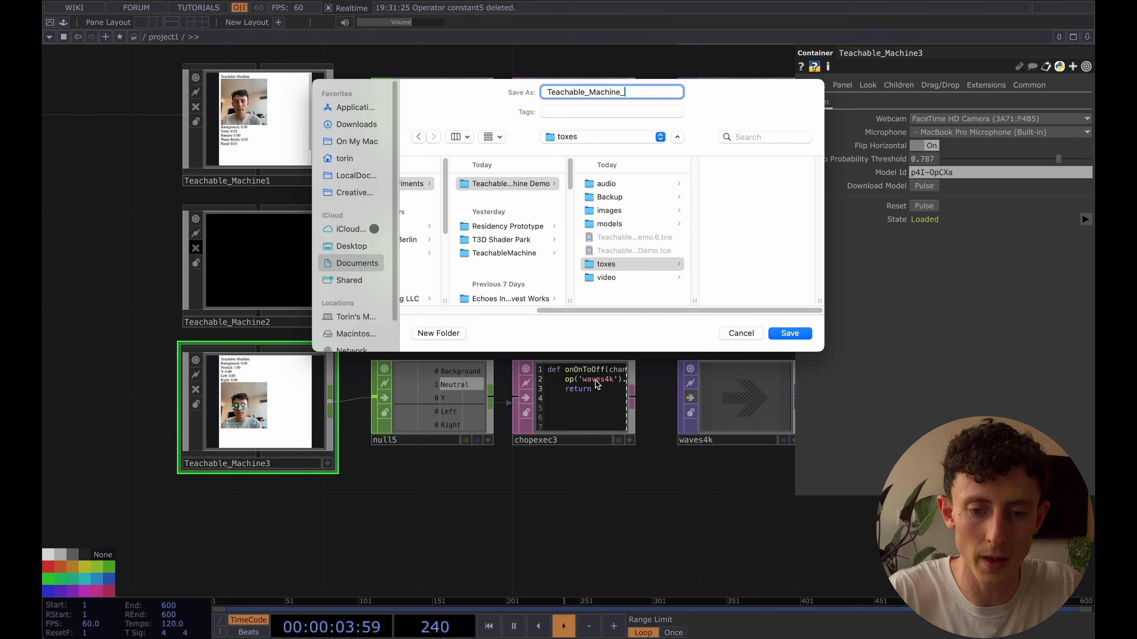
key(Return)
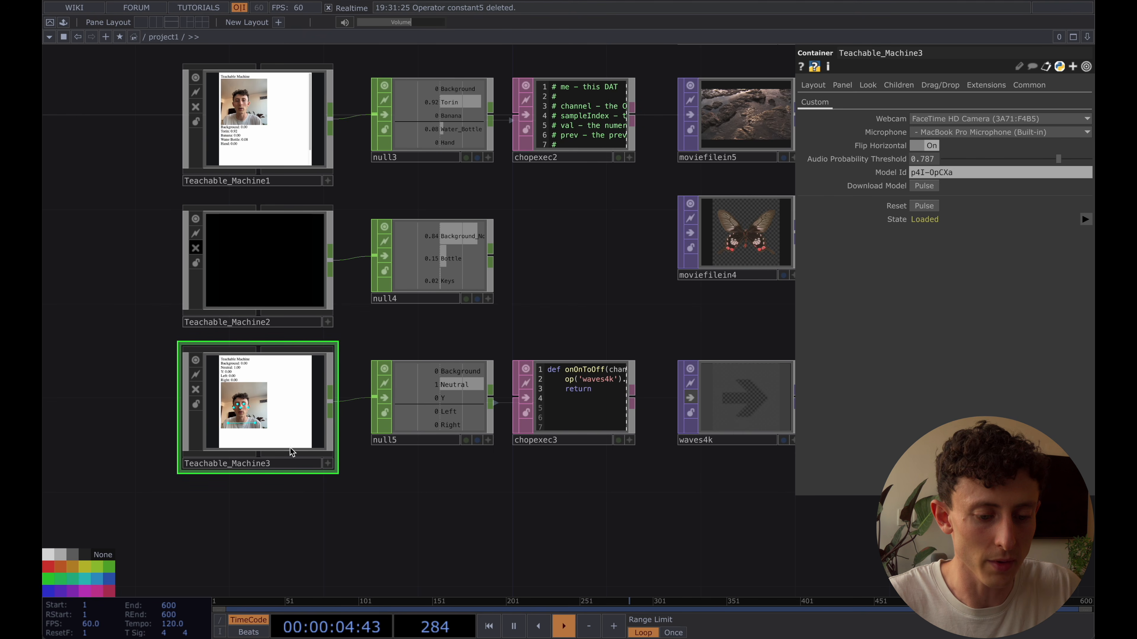
Show the Common parameters of Teachable_Machine3, including its external .tox settings
drag(307, 525, 384, 525)
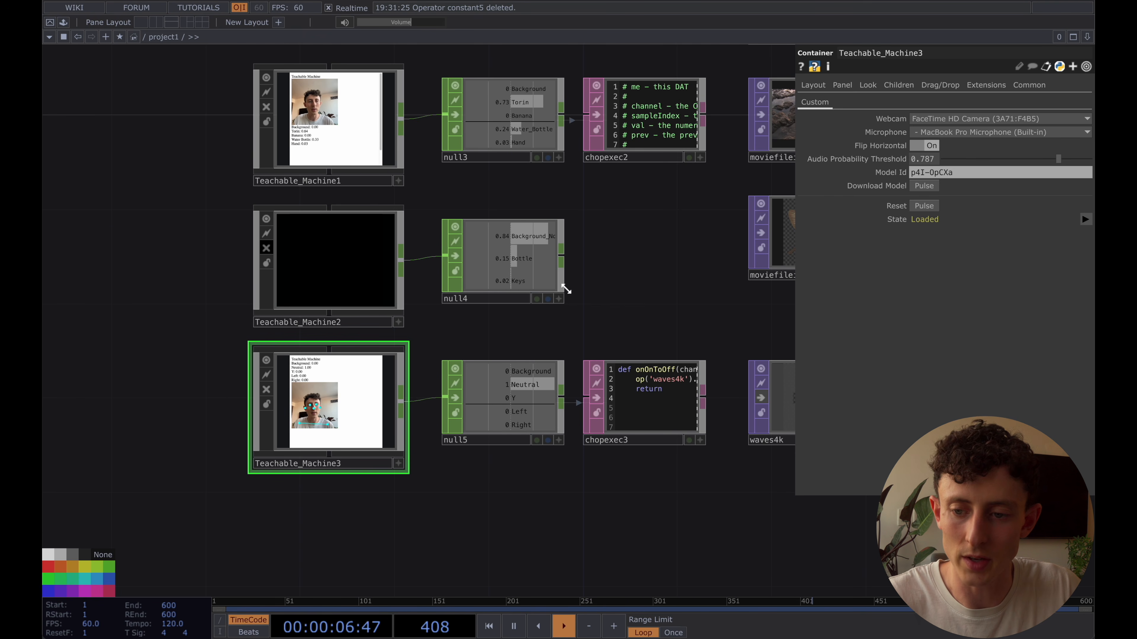
click(1030, 85)
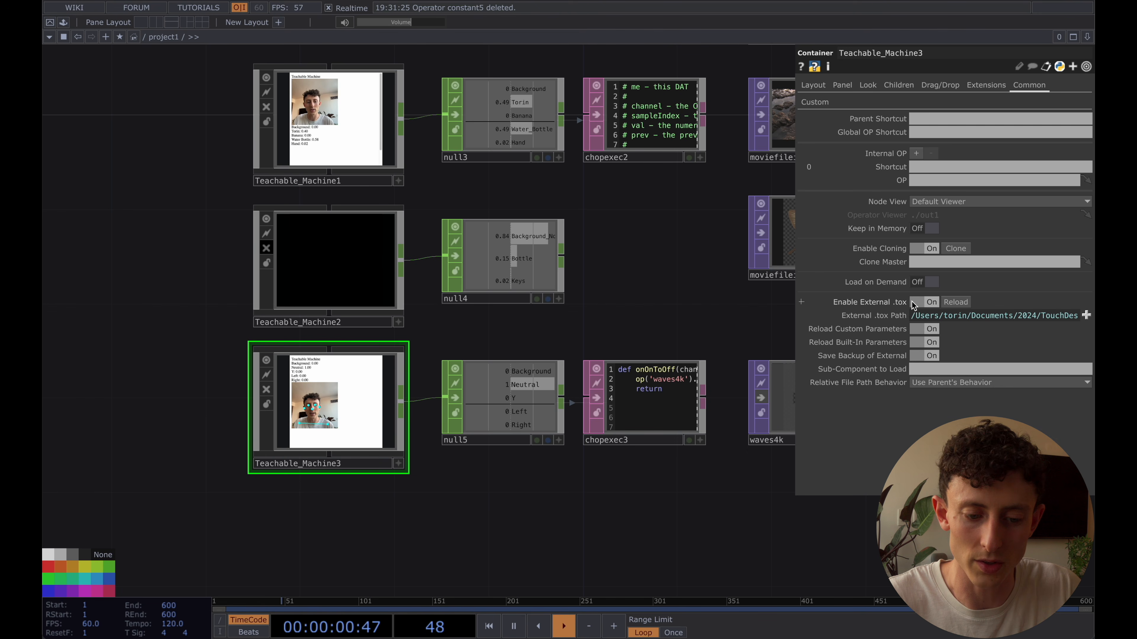
drag(484, 505, 467, 503)
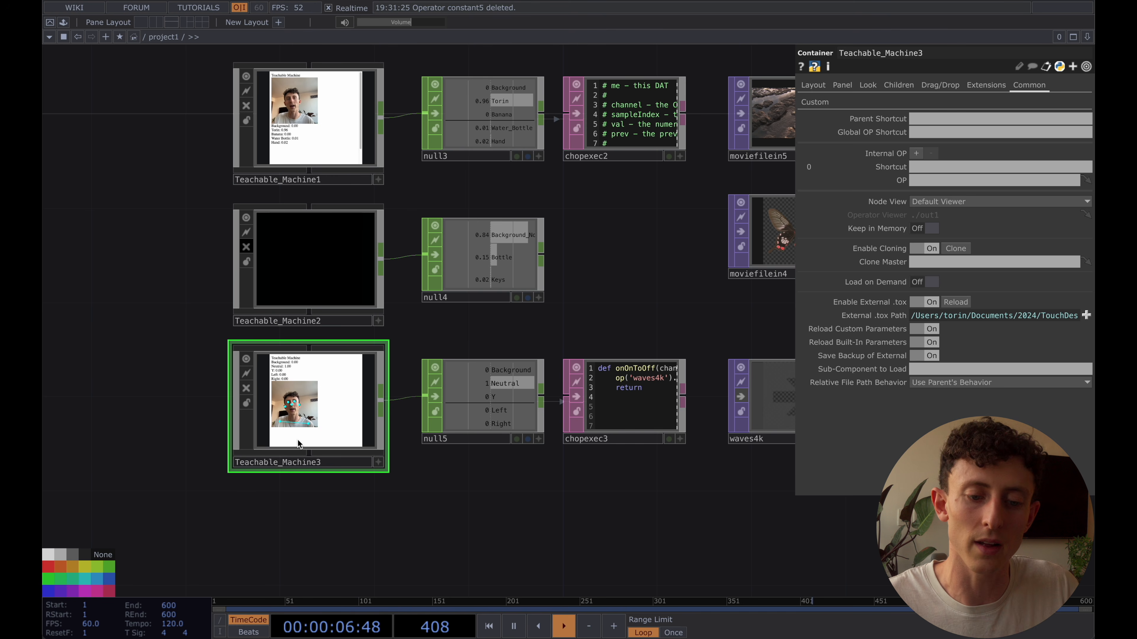
Switch to Finder and try to assign Teachable_Machine_Pose.tox from the toxes folder to Teachable_Machine3's External .tox Path
mouse_move(229, 623)
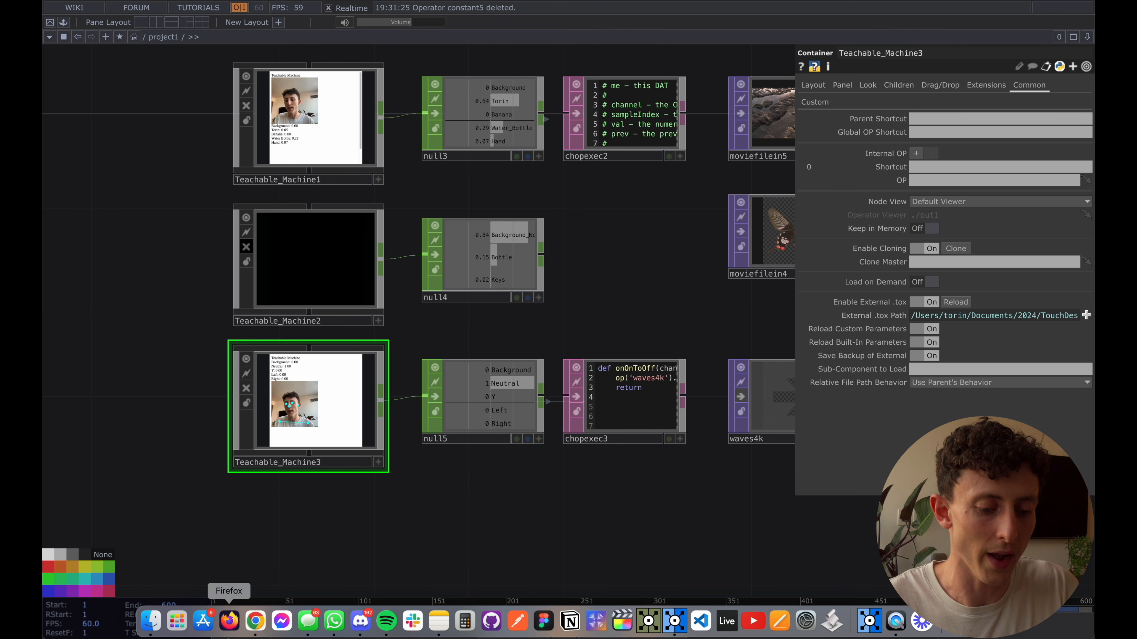
click(151, 621)
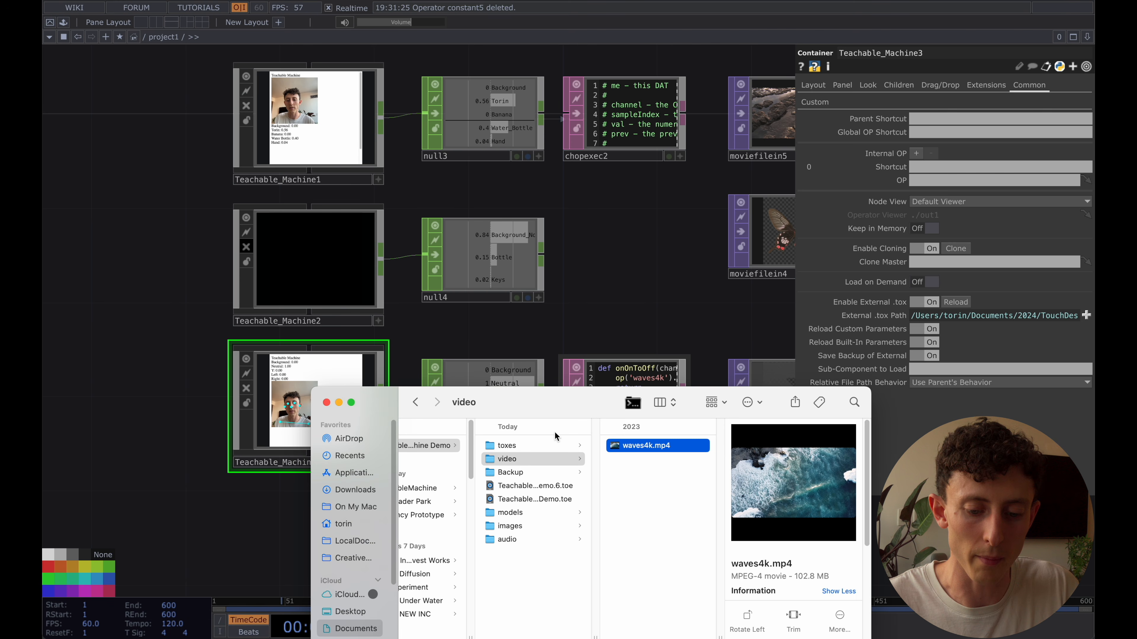
click(539, 446)
click(648, 445)
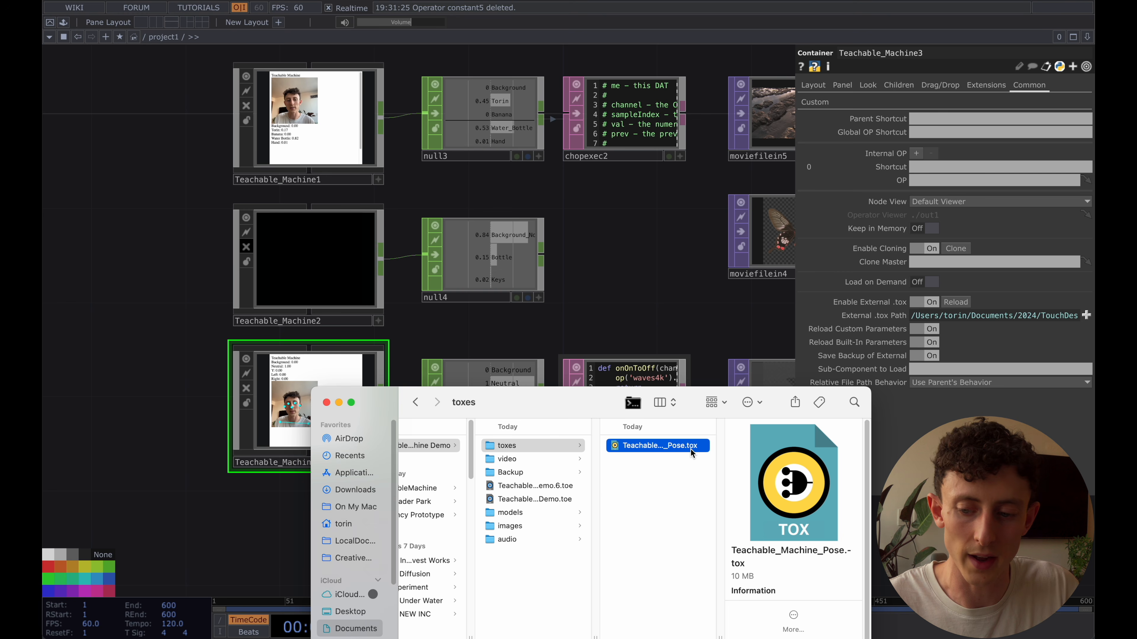
drag(691, 453, 976, 348)
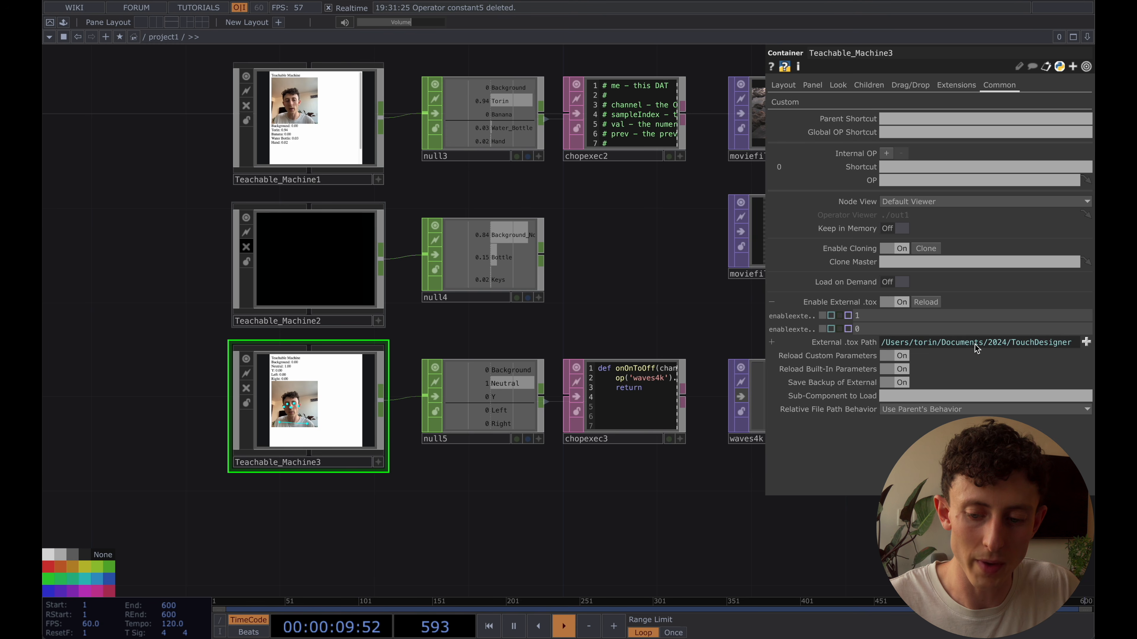
Set Teachable_Machine3's External .tox Path to toxes/Teachable_Machine_Pose.tox in the Teachable Machine Demo folder
mouse_move(817, 347)
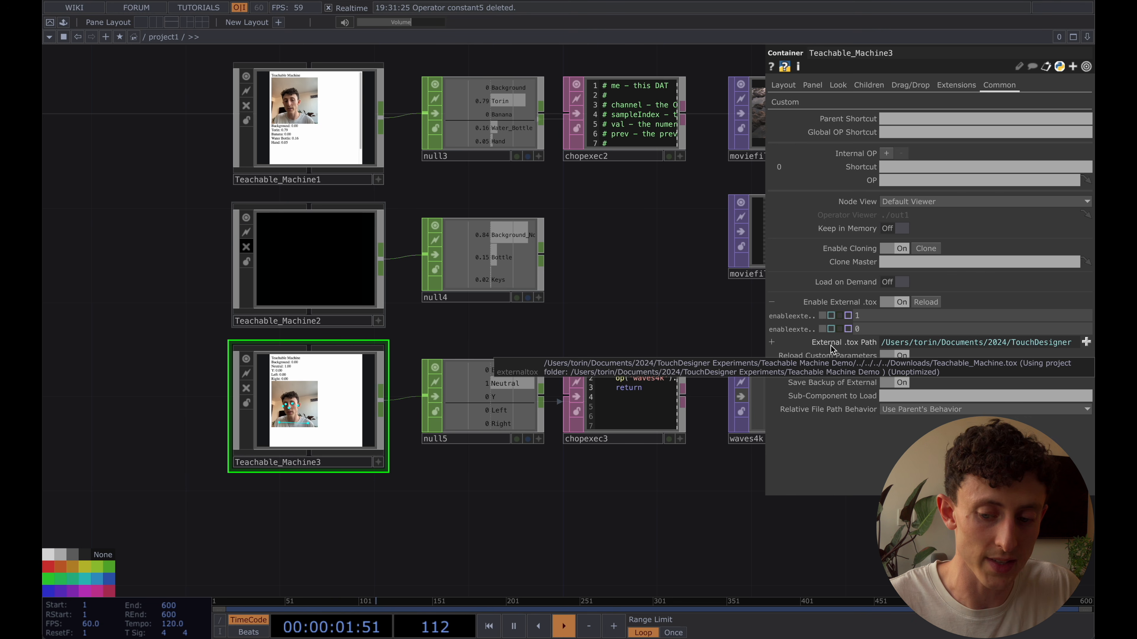
click(1086, 342)
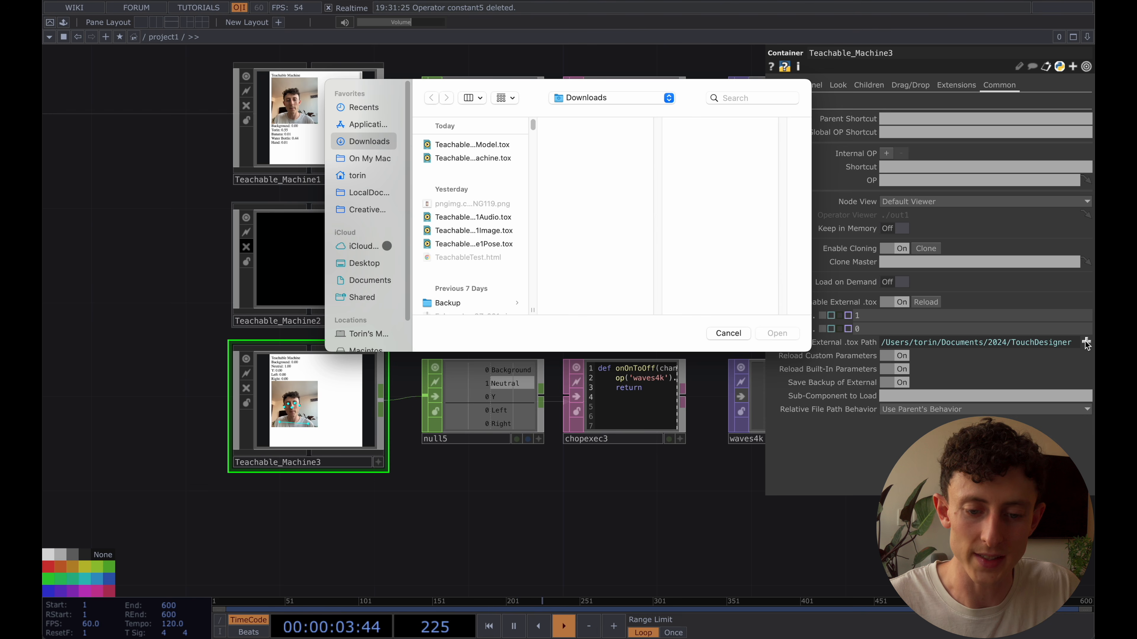
click(370, 281)
click(470, 145)
click(577, 145)
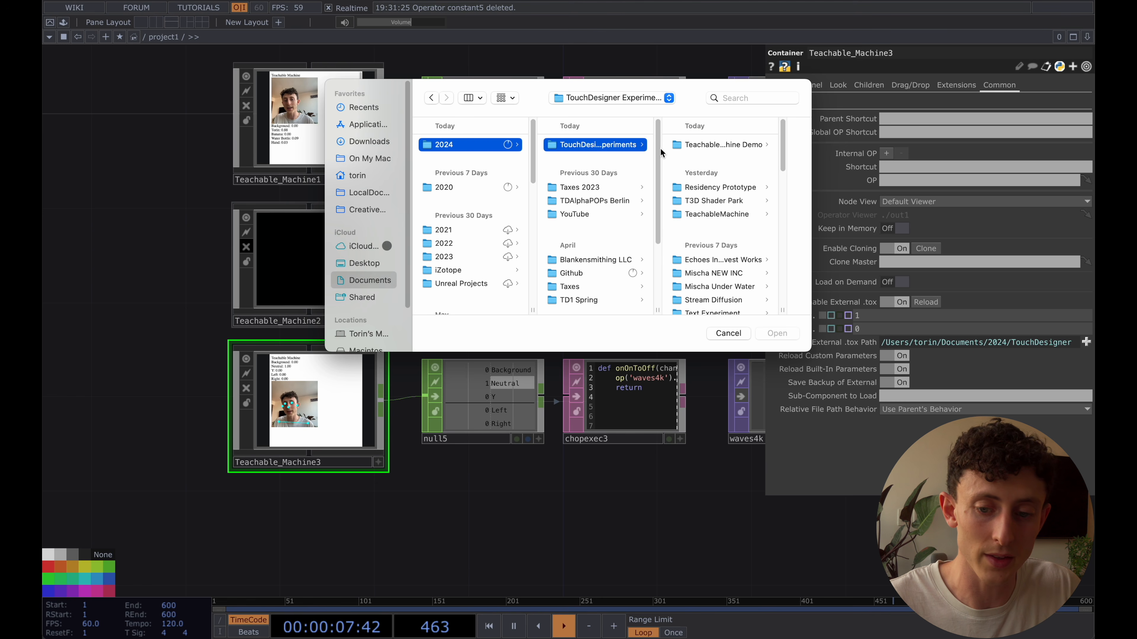
click(717, 146)
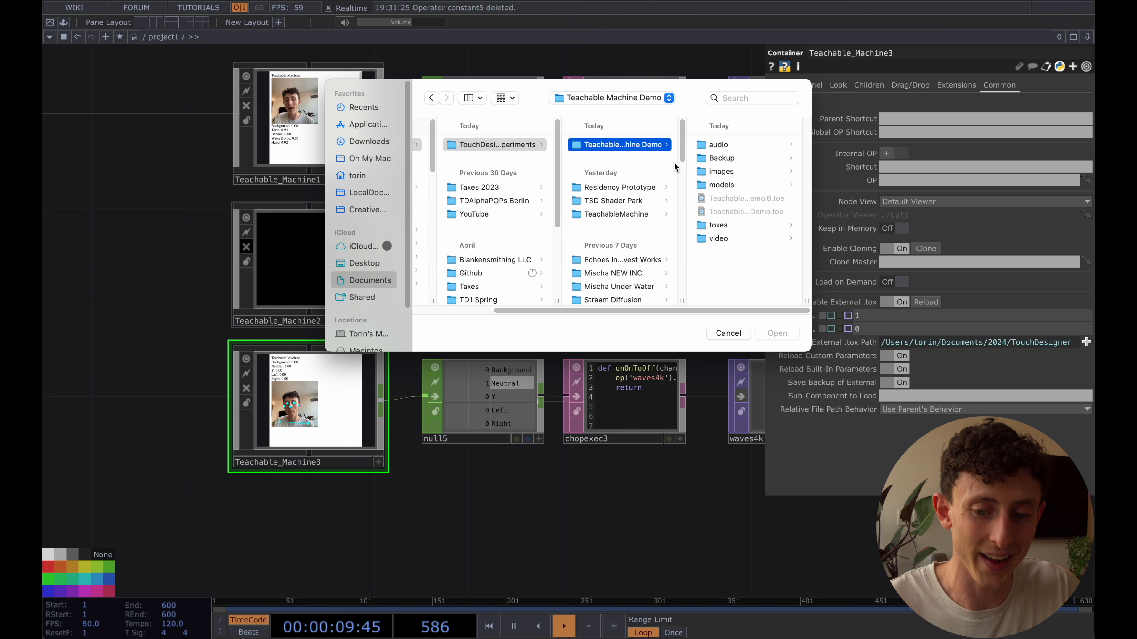
click(721, 225)
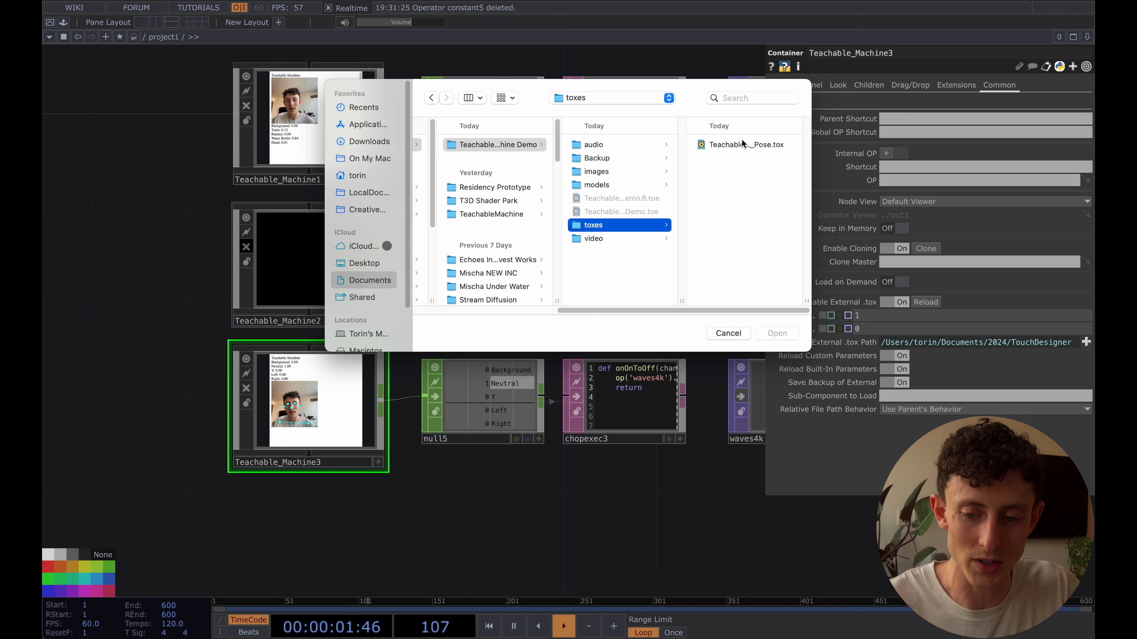
click(743, 144)
click(776, 333)
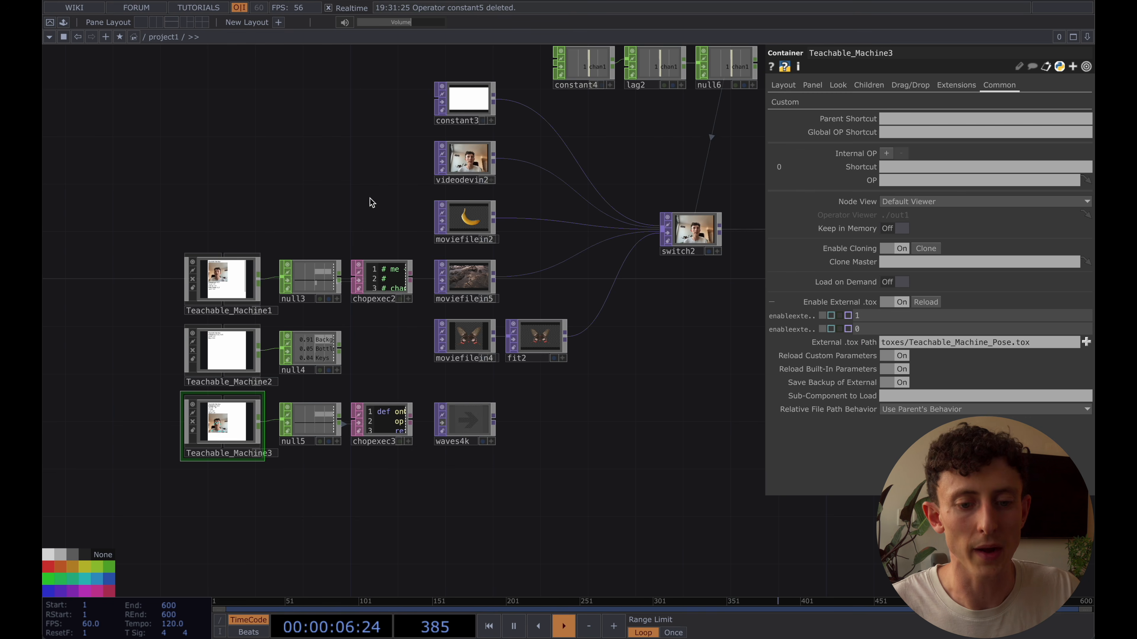
Bypass the videodevin2 operator and turn off cooking on the Teachable_Machine3 container
drag(368, 205, 366, 216)
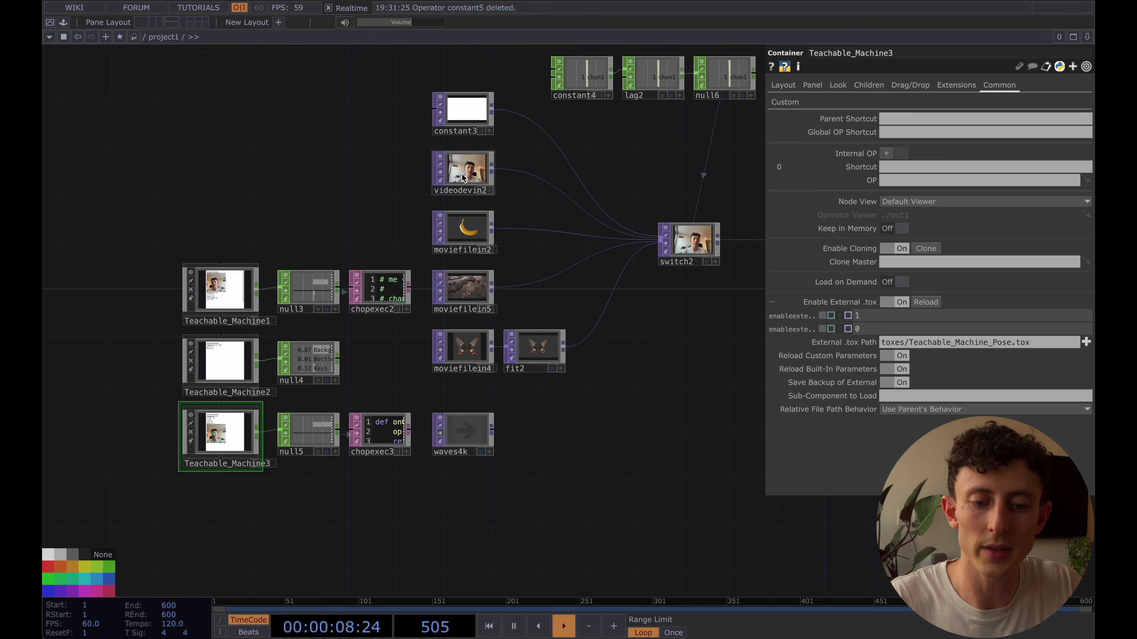
click(466, 182)
click(225, 358)
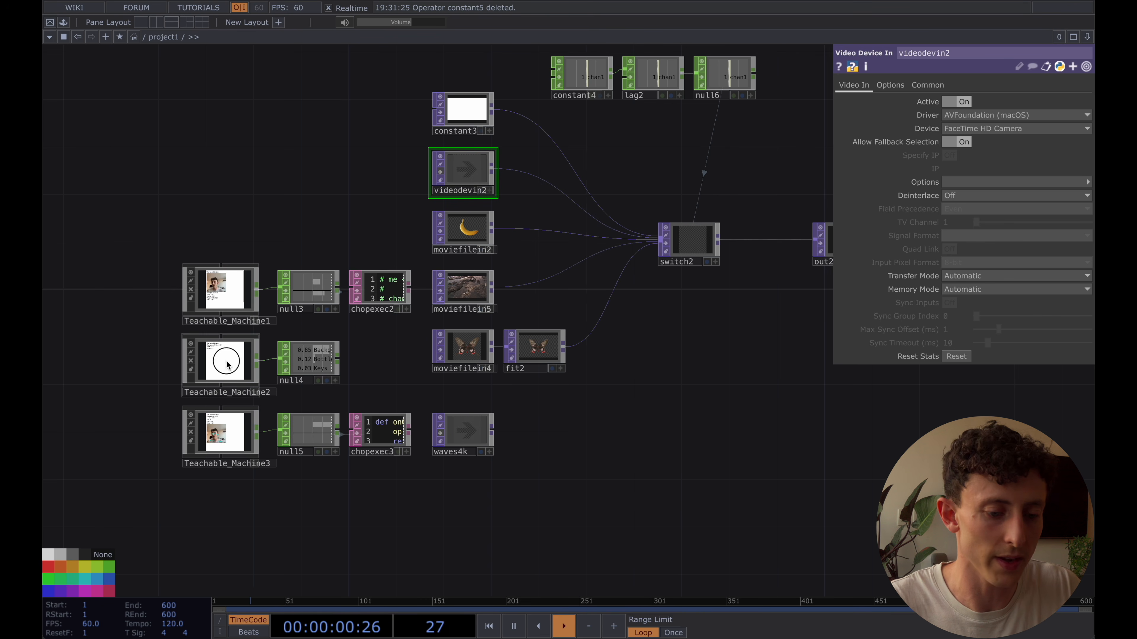
click(191, 432)
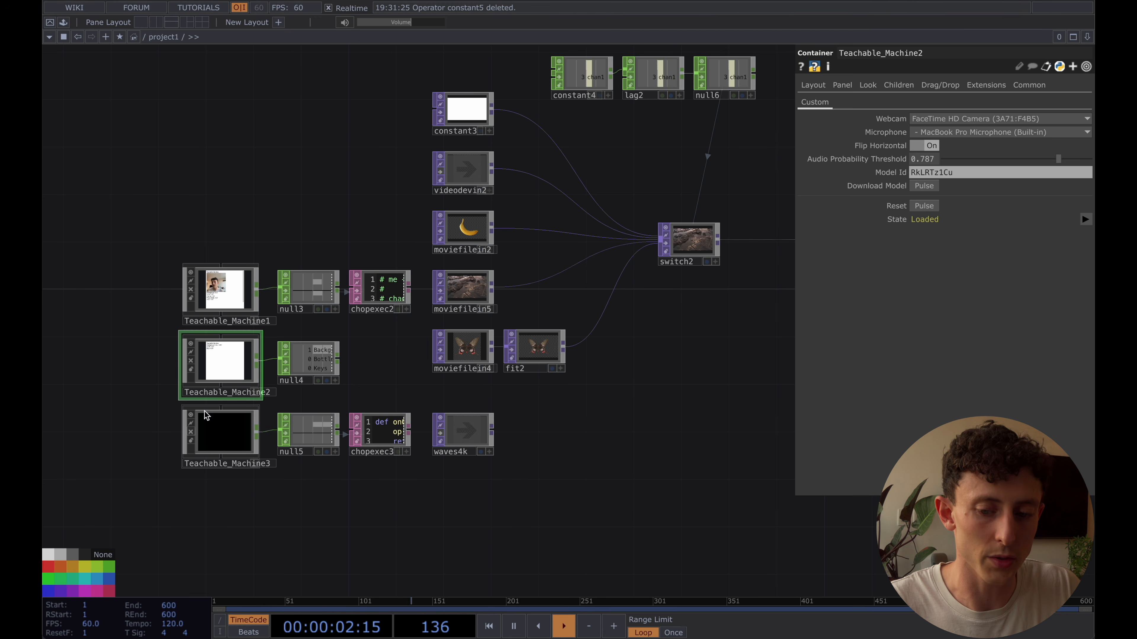
click(223, 291)
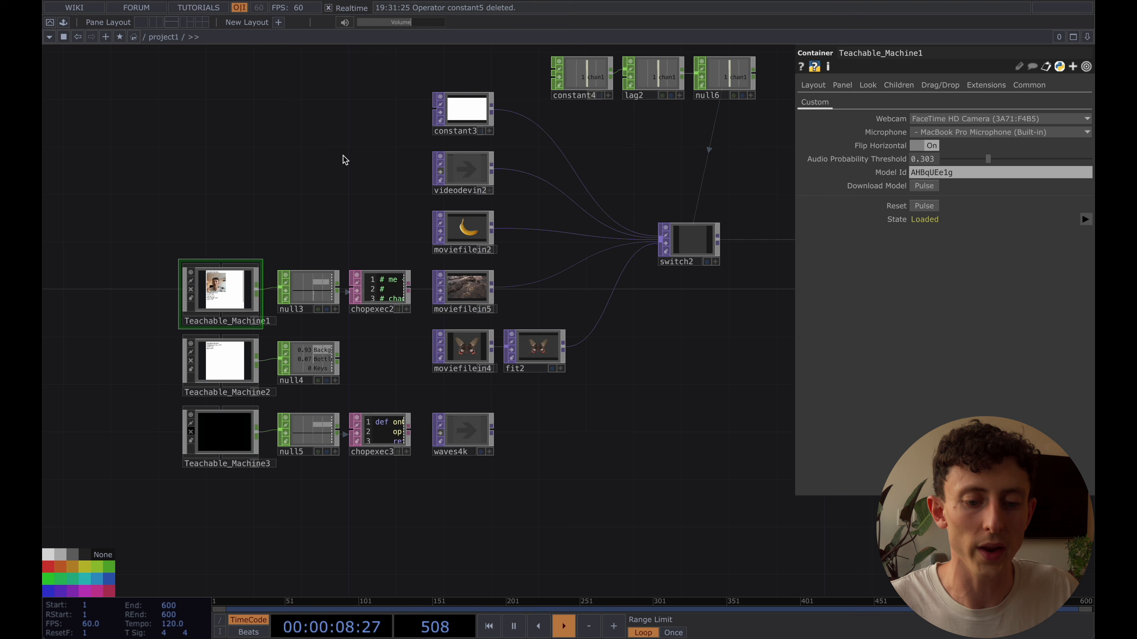
click(347, 165)
drag(347, 168, 337, 172)
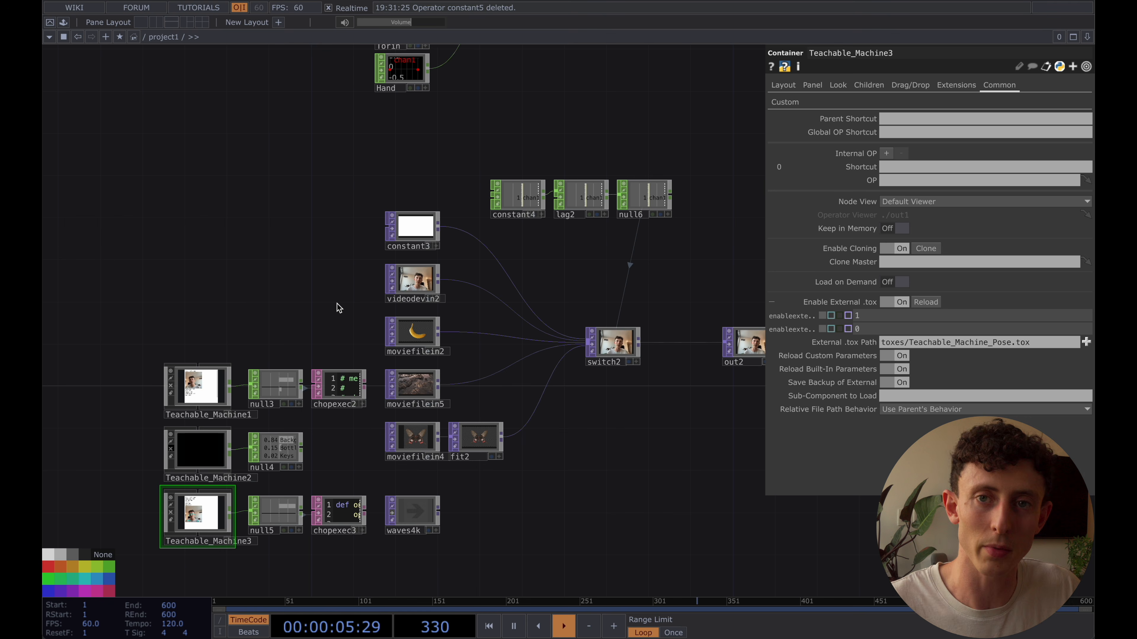
drag(337, 304, 336, 274)
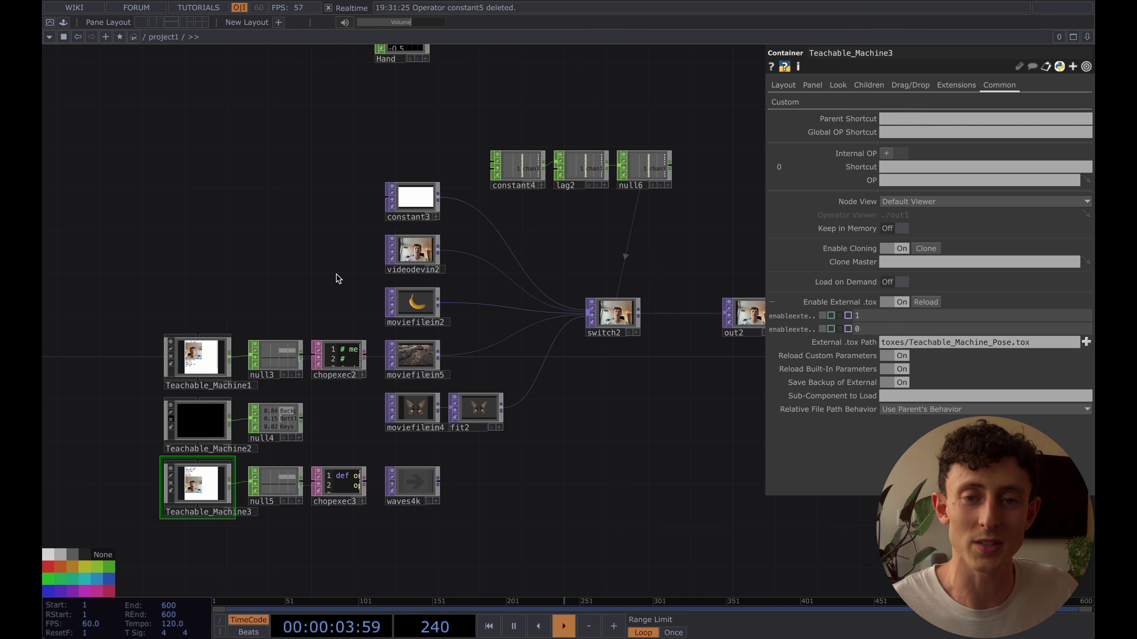
drag(337, 274, 294, 274)
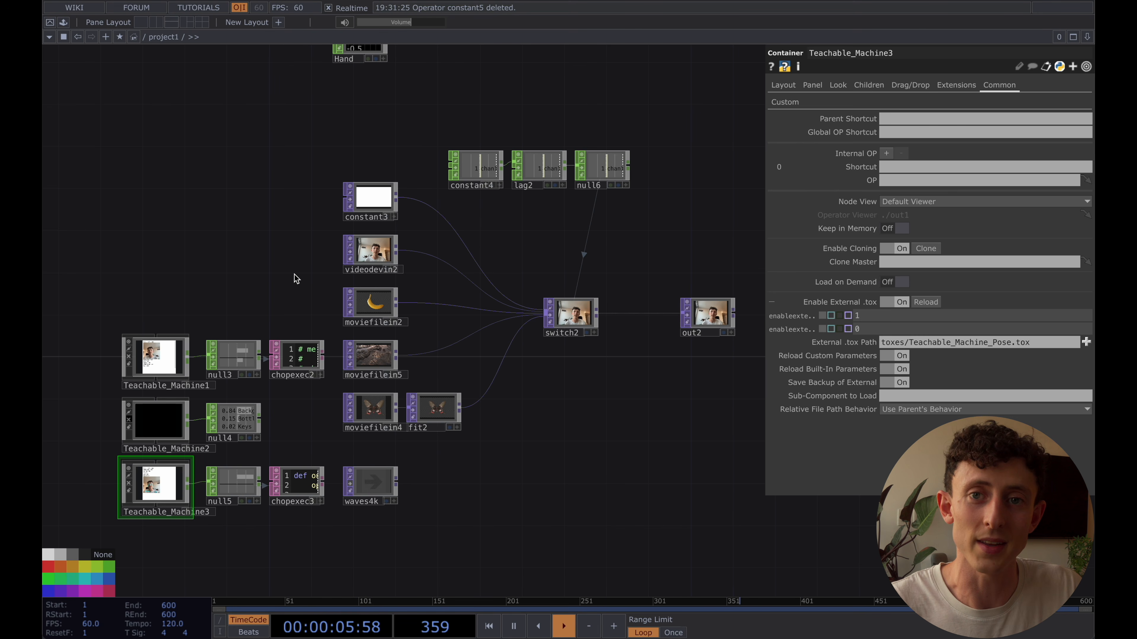